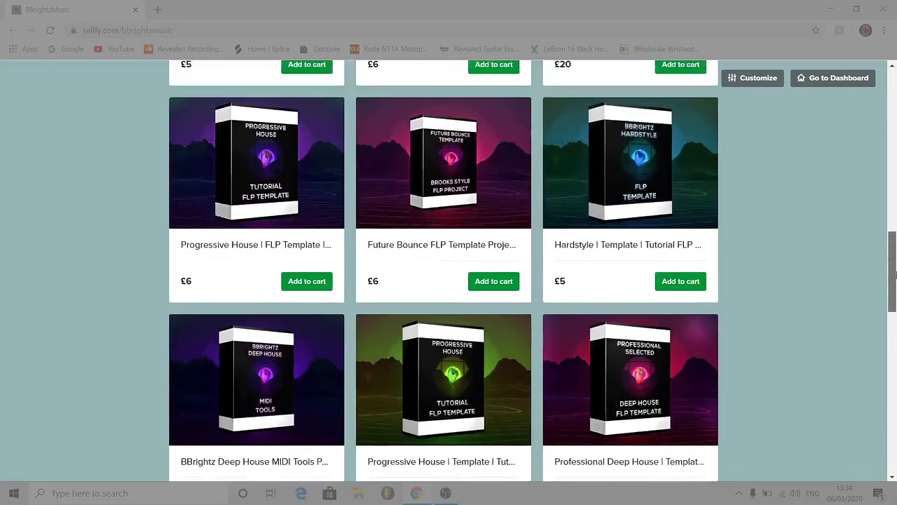
Look through the FLP template listings on the online store page.
{"action": "left_click_drag", "start_coordinate": [894, 276], "coordinate": [895, 114]}
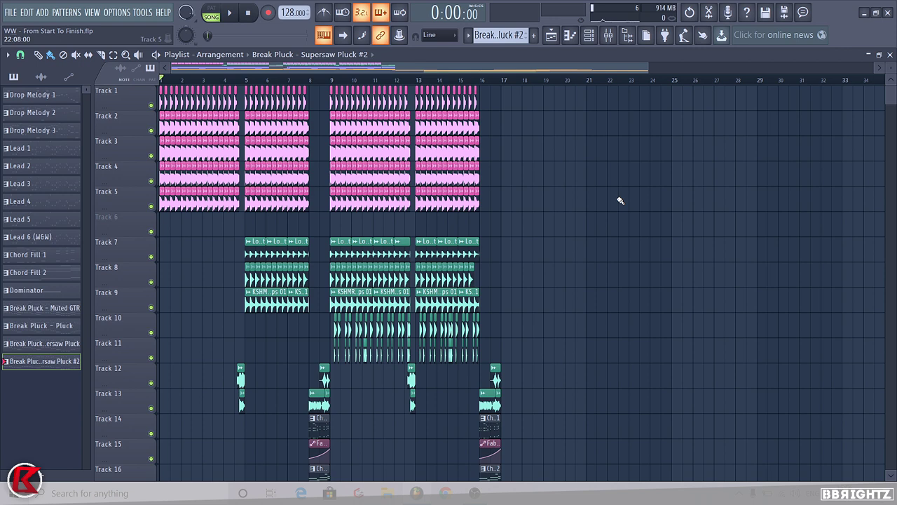
Look over the playlist arrangement from the drop drums and leads on Track 1 to the break plucks on Track 44.
{"action": "scroll", "coordinate": [568, 196], "scroll_direction": "down", "scroll_amount": 5}
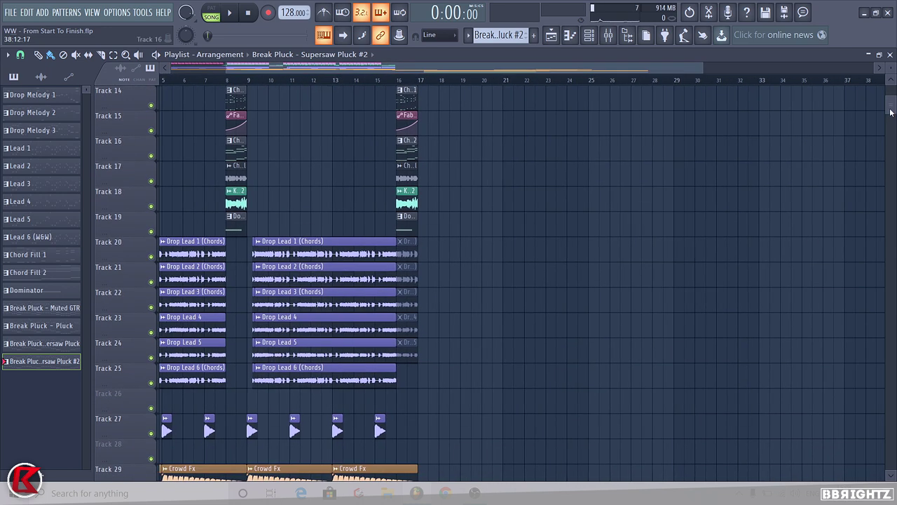
{"action": "mouse_move", "coordinate": [891, 112]}
{"action": "left_mouse_down"}
{"action": "mouse_move", "coordinate": [892, 140]}
{"action": "mouse_move", "coordinate": [893, 126]}
{"action": "left_mouse_up"}
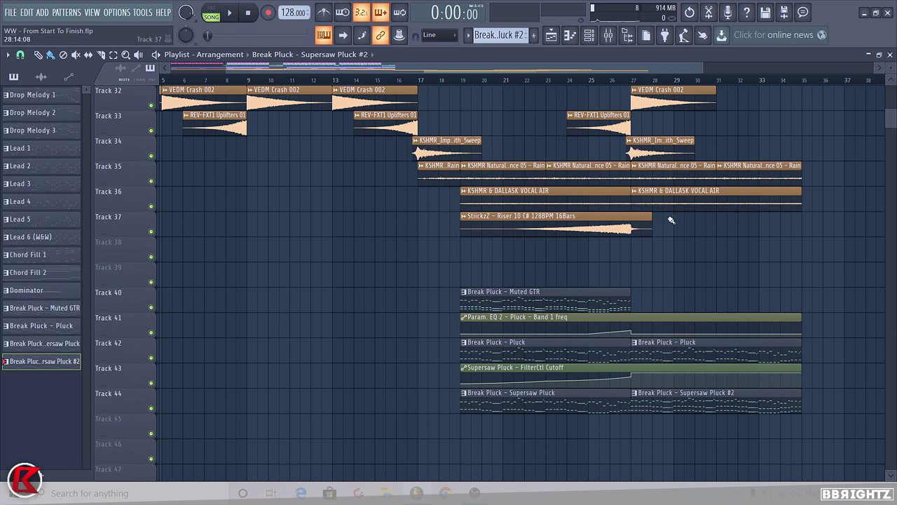
{"action": "scroll", "coordinate": [685, 391], "scroll_direction": "down", "scroll_amount": 2}
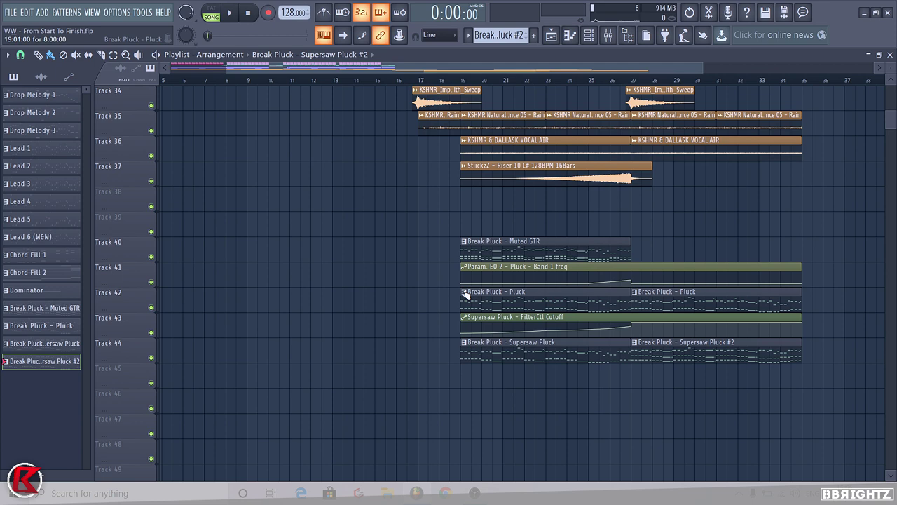
{"action": "scroll", "coordinate": [504, 309], "scroll_direction": "up", "scroll_amount": 6}
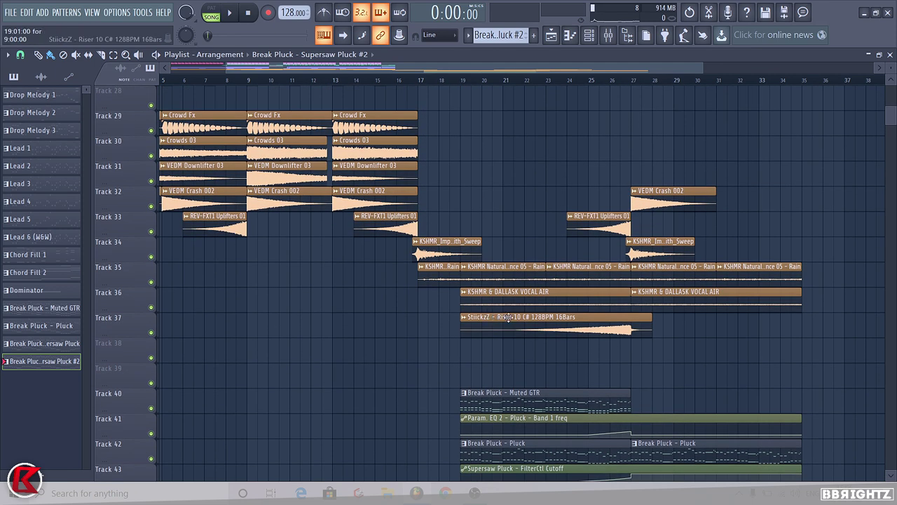
{"action": "scroll", "coordinate": [509, 317], "scroll_direction": "up", "scroll_amount": 4}
{"action": "left_click_drag", "start_coordinate": [443, 68], "coordinate": [287, 80]}
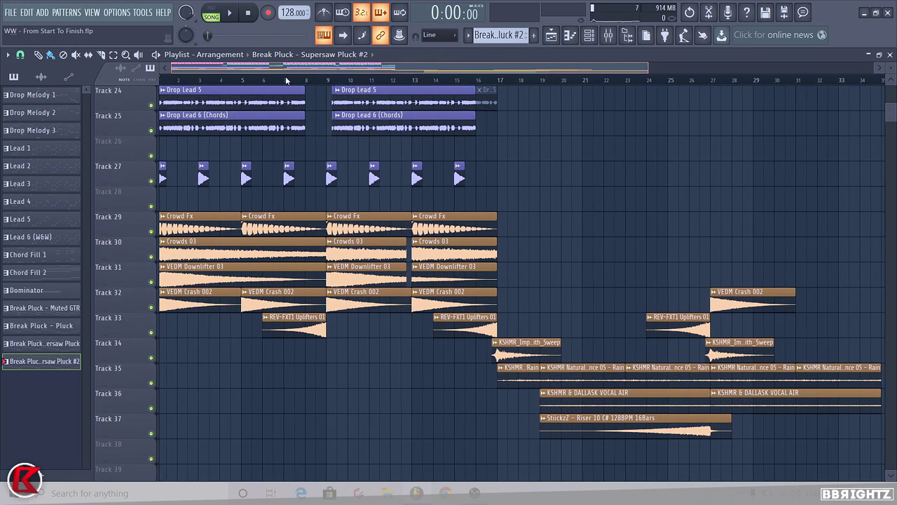
{"action": "left_click_drag", "start_coordinate": [891, 114], "coordinate": [890, 91]}
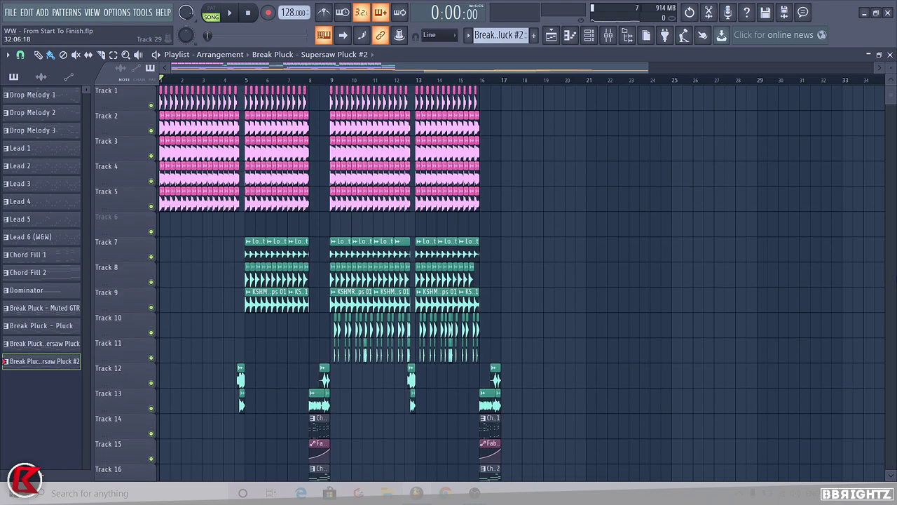
{"action": "scroll", "coordinate": [533, 315], "scroll_direction": "down", "scroll_amount": 20}
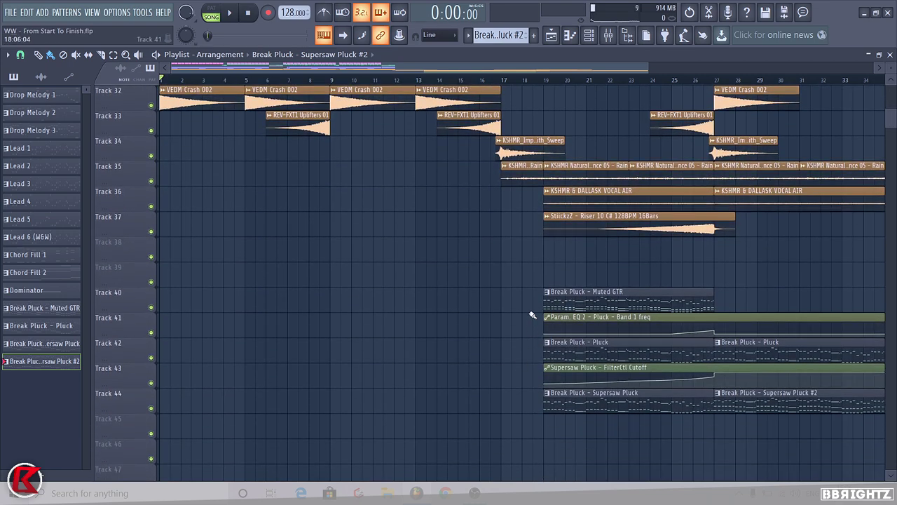
Play the arrangement from the start and follow it through the drop into the break on Tracks 33 to 44.
{"action": "scroll", "coordinate": [532, 315], "scroll_direction": "up", "scroll_amount": 2}
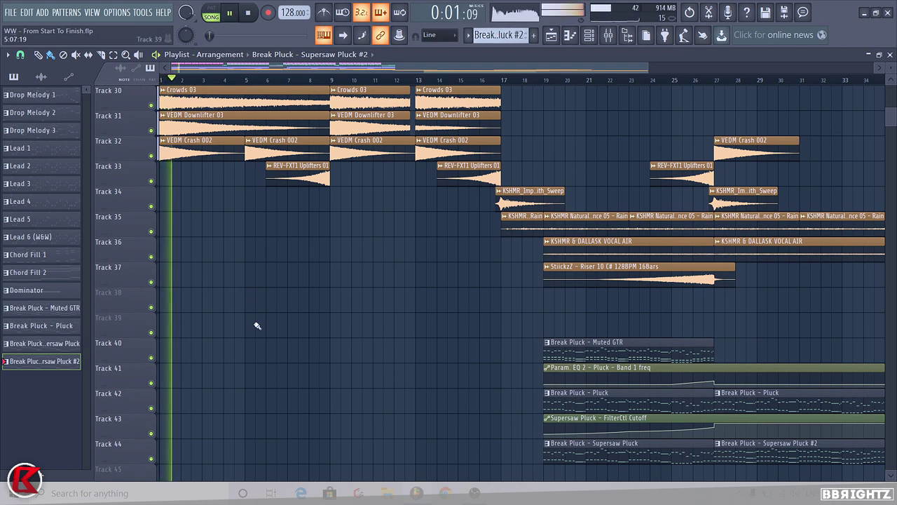
{"action": "scroll", "coordinate": [894, 174], "scroll_direction": "up", "scroll_amount": 20}
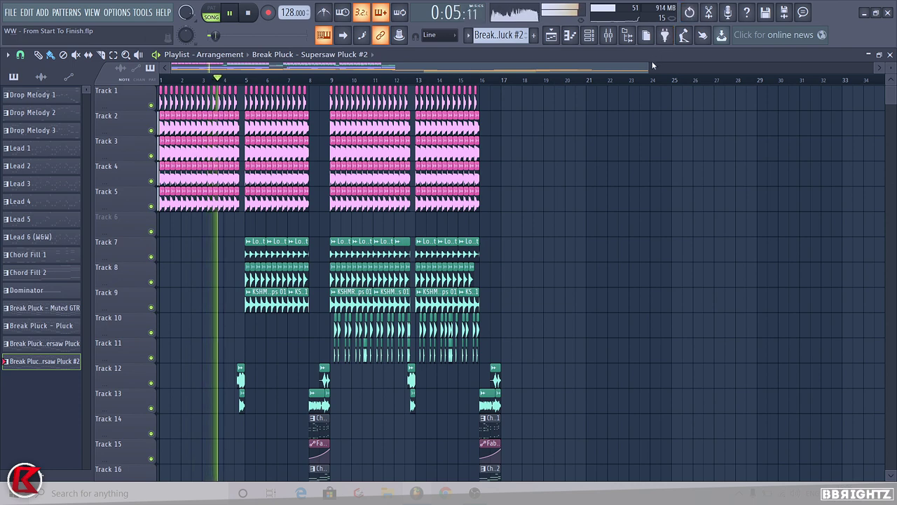
{"action": "left_click_drag", "start_coordinate": [648, 68], "coordinate": [662, 67]}
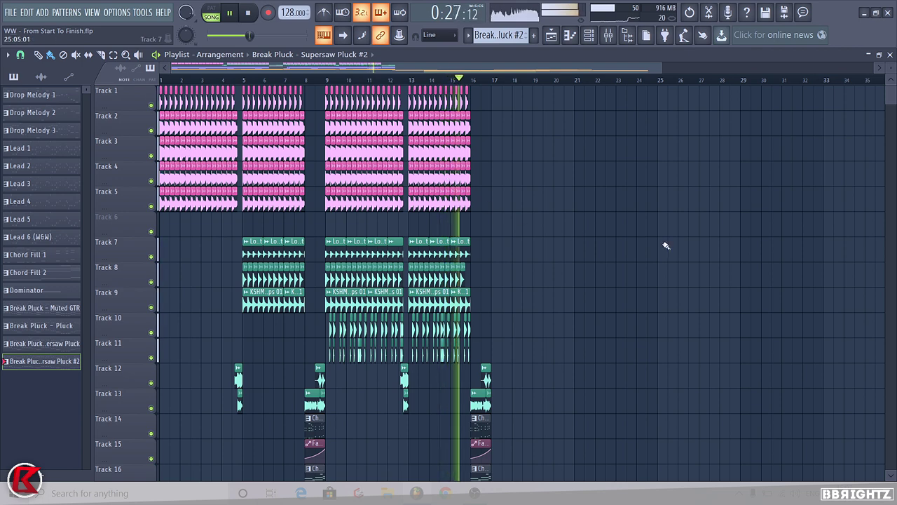
{"action": "left_click_drag", "start_coordinate": [619, 73], "coordinate": [676, 73]}
{"action": "left_click_drag", "start_coordinate": [892, 106], "coordinate": [893, 129]}
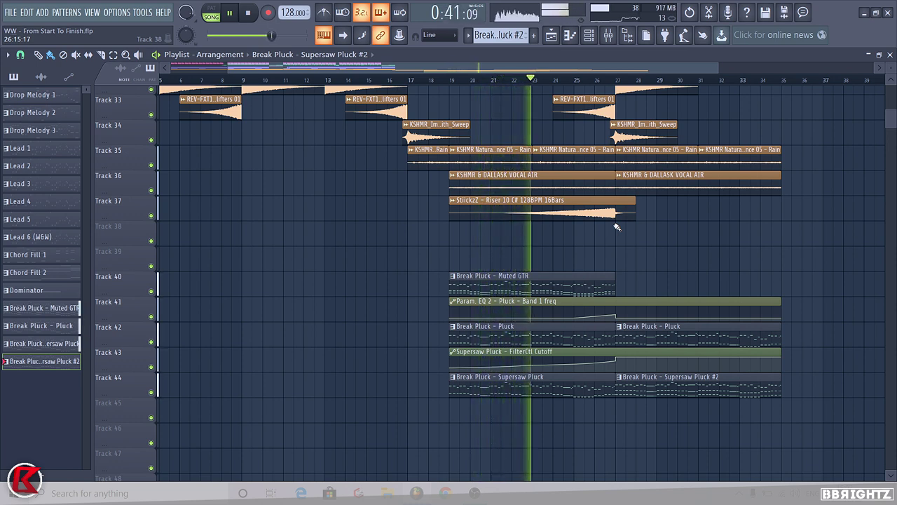
Enlarge Track 43 to inspect the Supersaw Pluck filter cutoff automation, and reset the track's size to 100%.
{"action": "left_click_drag", "start_coordinate": [117, 373], "coordinate": [118, 418]}
{"action": "left_click", "coordinate": [531, 385]}
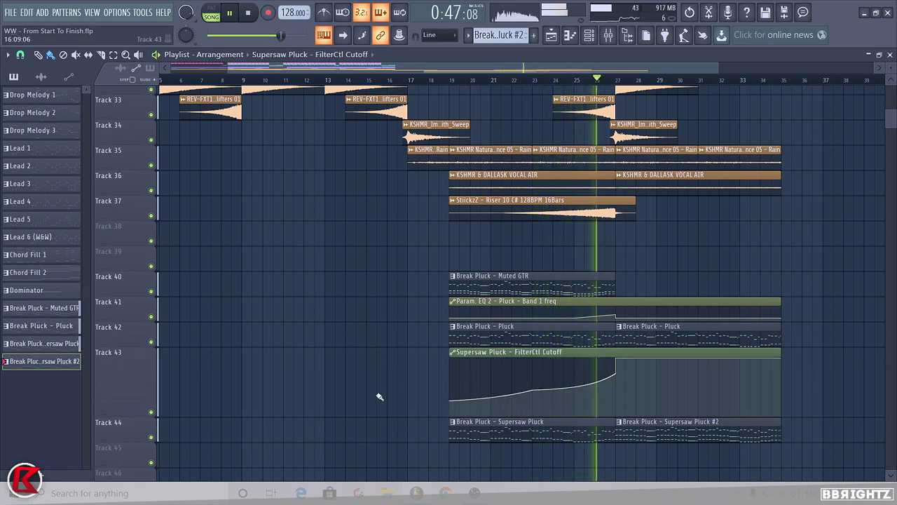
{"action": "right_click", "coordinate": [133, 388]}
{"action": "mouse_move", "coordinate": [194, 316]}
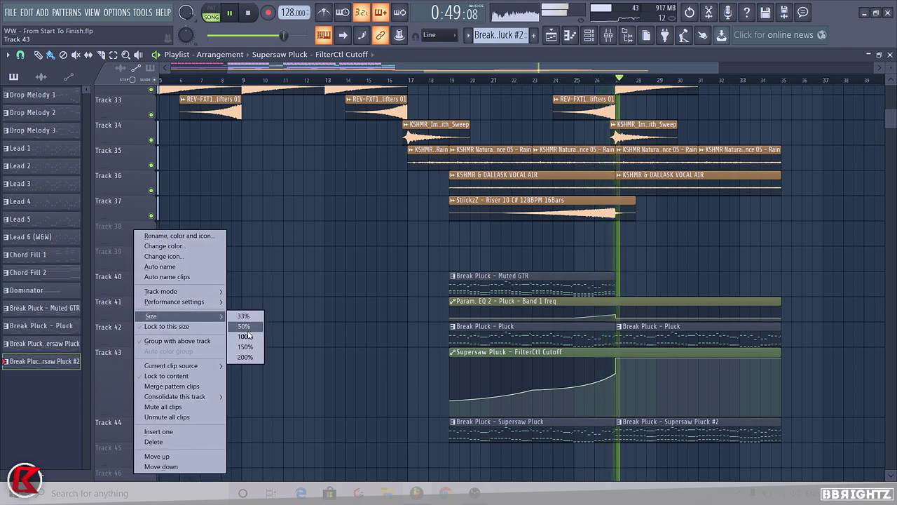
{"action": "left_click", "coordinate": [242, 334]}
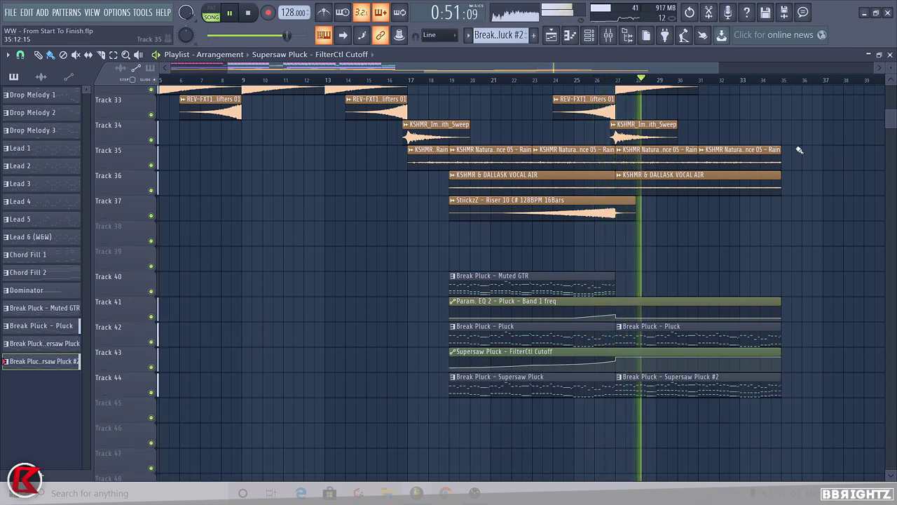
Try extending the second KSHMR & DALLASK VOCAL AIR clip on Track 36 to about bar 37, stop playback and restore its length.
{"action": "left_click_drag", "start_coordinate": [781, 185], "coordinate": [836, 185]}
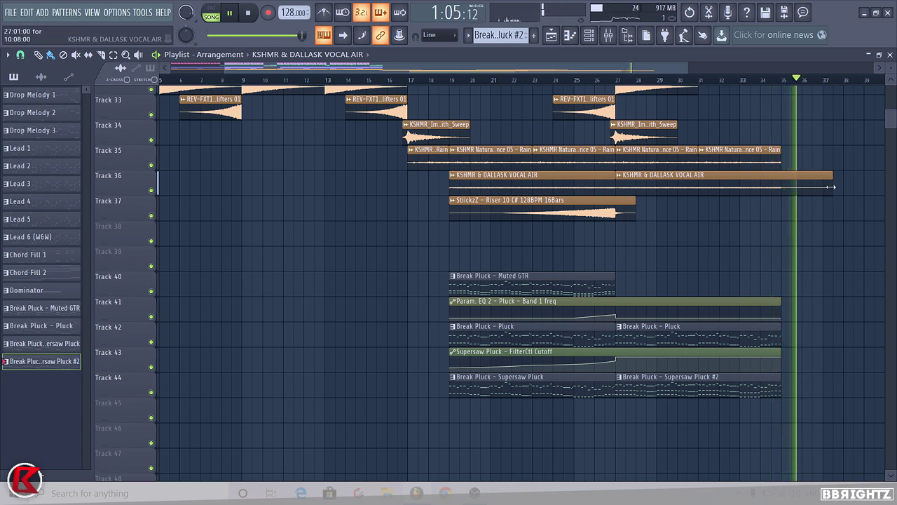
{"action": "key", "text": "space"}
{"action": "left_click_drag", "start_coordinate": [791, 202], "coordinate": [781, 204]}
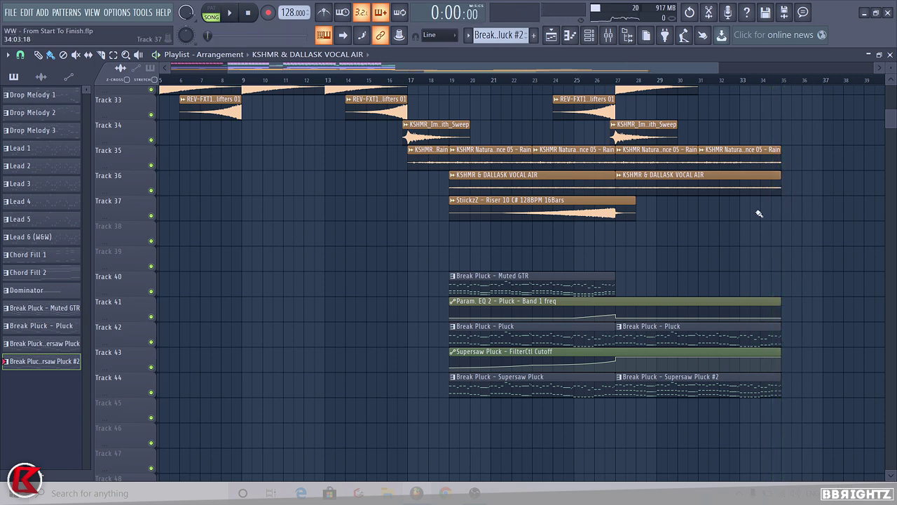
Examine the transition from the drop into the break around bar 17, including the effects, break pluck and chord fill clips.
{"action": "scroll", "coordinate": [423, 141], "scroll_direction": "up", "scroll_amount": 3}
{"action": "scroll", "coordinate": [428, 166], "scroll_direction": "down", "scroll_amount": 2}
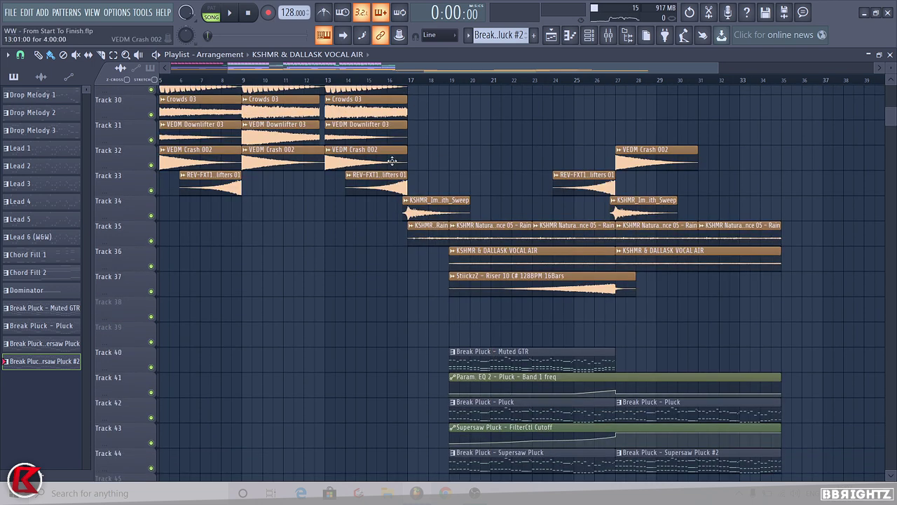
{"action": "scroll", "coordinate": [392, 161], "scroll_direction": "up", "scroll_amount": 3}
{"action": "scroll", "coordinate": [385, 234], "scroll_direction": "up", "scroll_amount": 1, "text": "ctrl"}
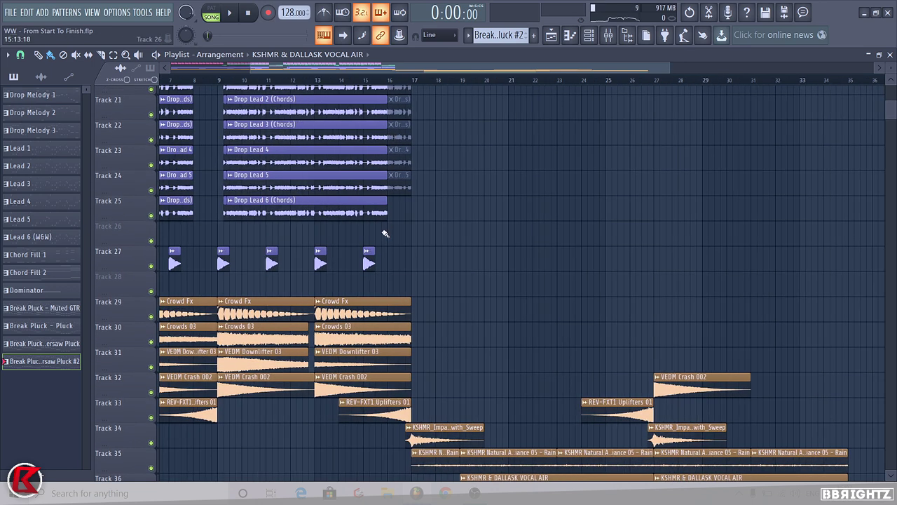
{"action": "scroll", "coordinate": [614, 306], "scroll_direction": "down", "scroll_amount": 3}
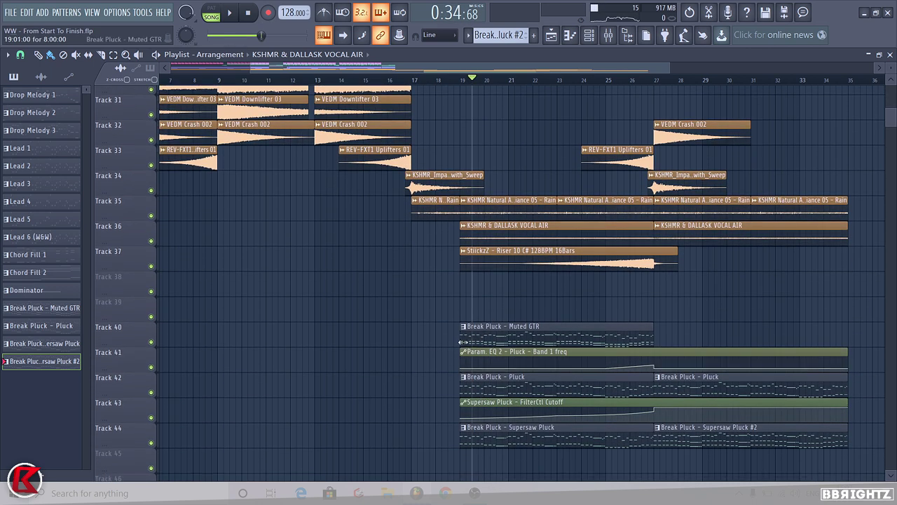
{"action": "scroll", "coordinate": [464, 341], "scroll_direction": "up", "scroll_amount": 2, "text": "ctrl"}
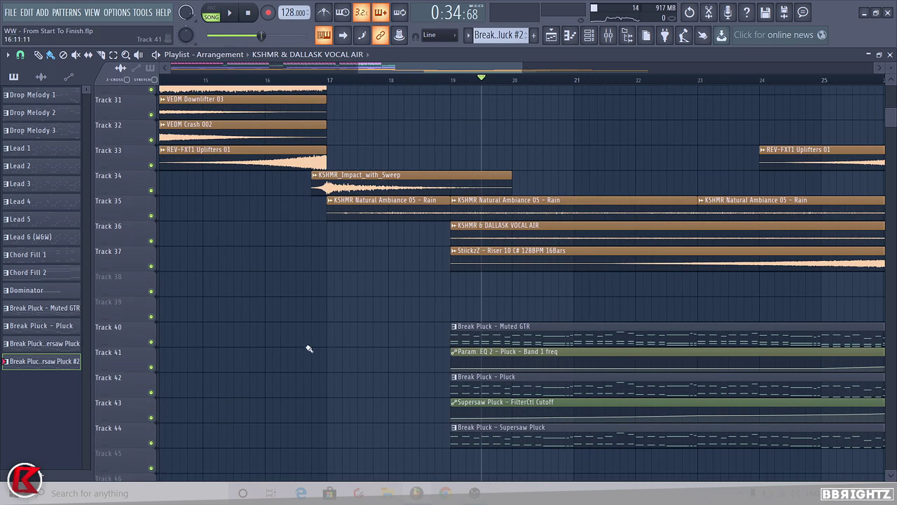
{"action": "scroll", "coordinate": [450, 281], "scroll_direction": "down", "scroll_amount": 3, "text": "ctrl"}
{"action": "scroll", "coordinate": [603, 315], "scroll_direction": "down", "scroll_amount": 2}
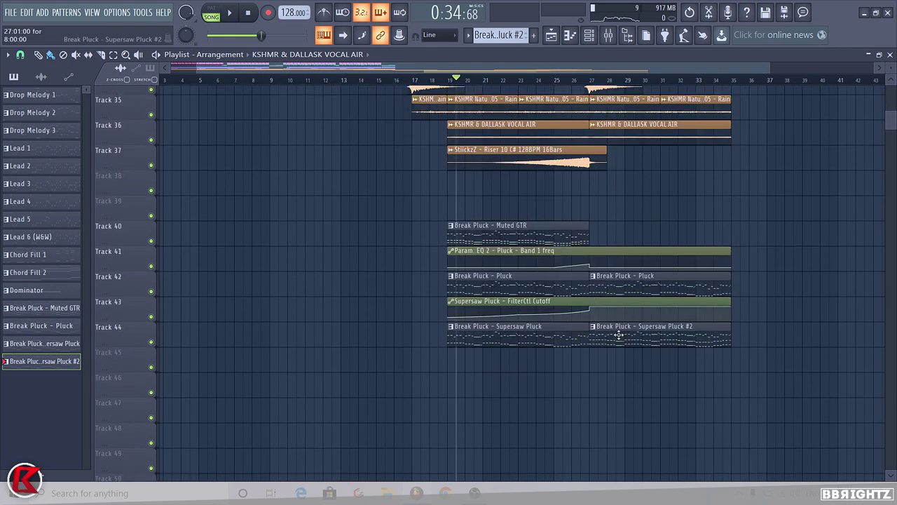
{"action": "scroll", "coordinate": [491, 280], "scroll_direction": "up", "scroll_amount": 10}
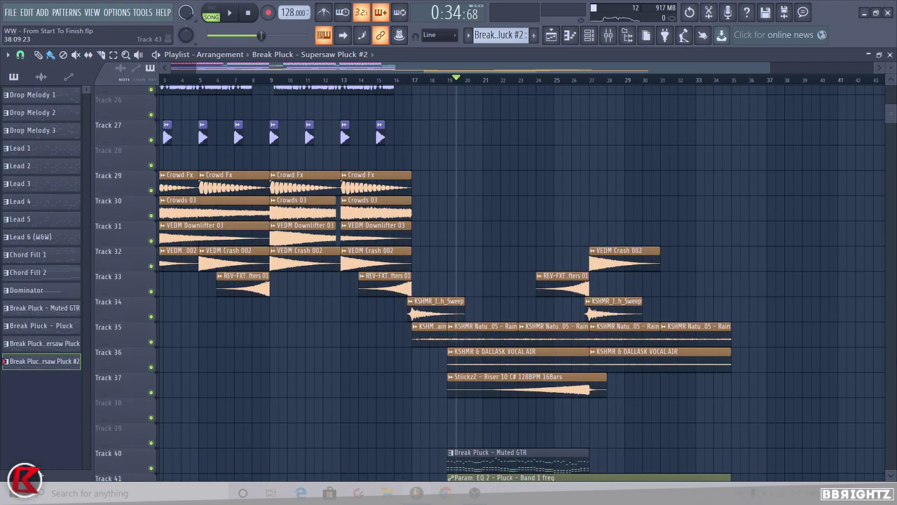
{"action": "scroll", "coordinate": [892, 340], "scroll_direction": "down", "scroll_amount": 8}
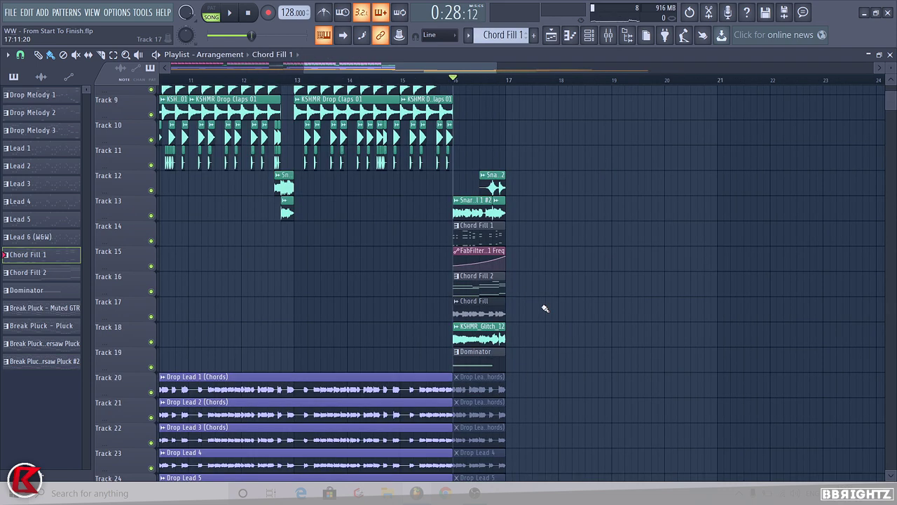
Solo the chord fill track group on Tracks 14 to 17 at bar 16.
{"action": "scroll", "coordinate": [538, 320], "scroll_direction": "up", "scroll_amount": 1}
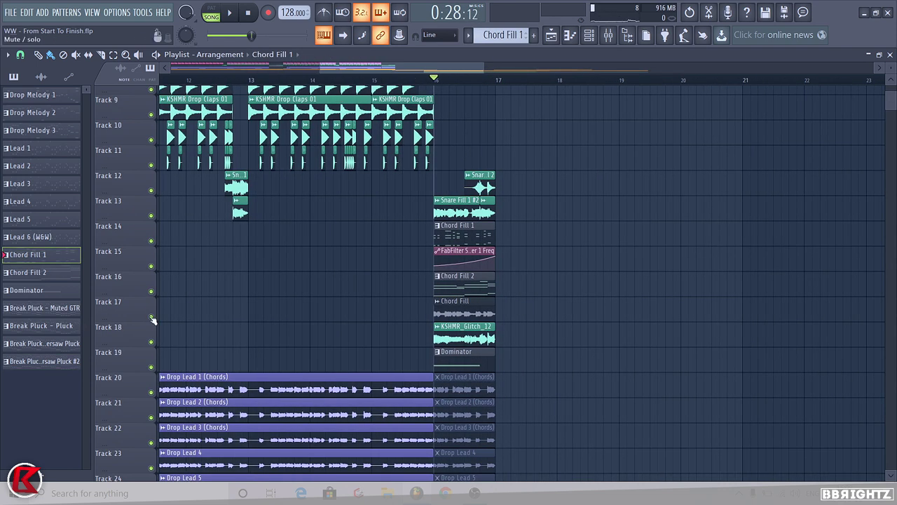
{"action": "right_click", "coordinate": [151, 317]}
{"action": "scroll", "coordinate": [369, 288], "scroll_direction": "up", "scroll_amount": 3}
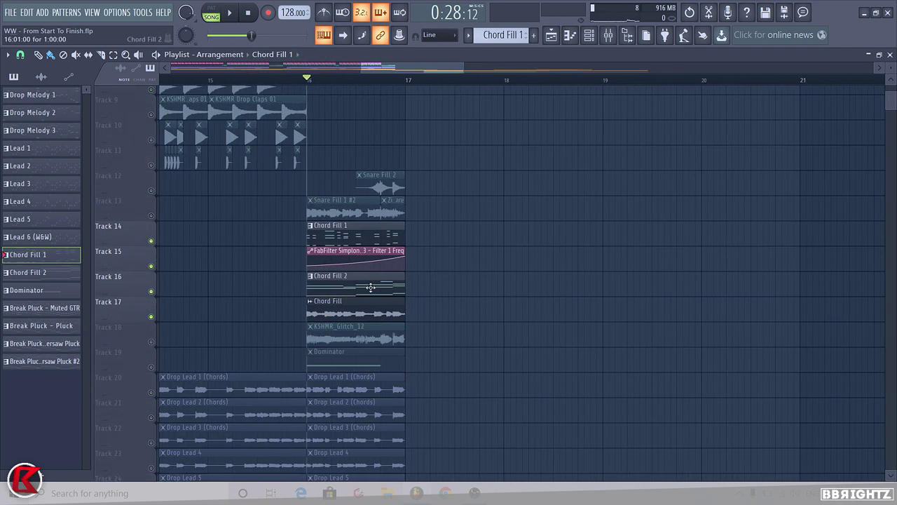
Select the time range from the end of bar 16 to bar 21 and play the soloed chord fill's ending.
{"action": "left_click_drag", "start_coordinate": [409, 79], "coordinate": [830, 216]}
{"action": "scroll", "coordinate": [358, 282], "scroll_direction": "down", "scroll_amount": 3}
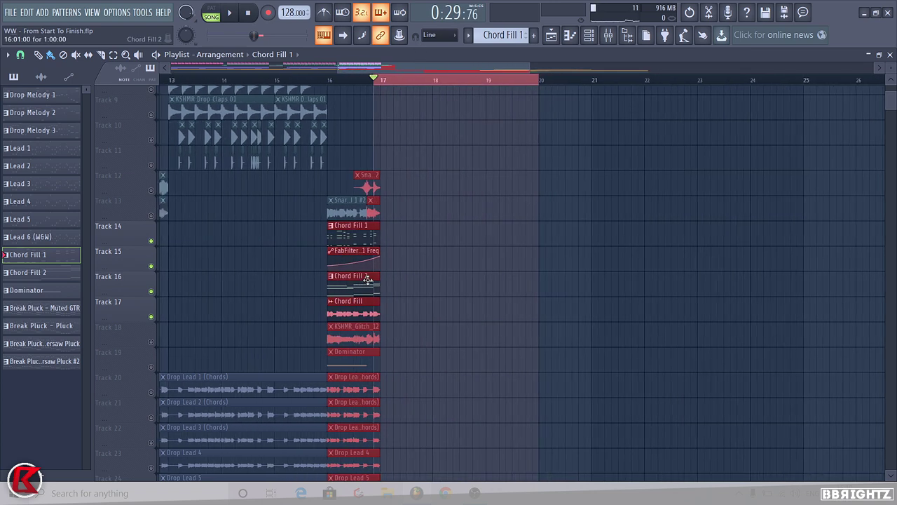
{"action": "left_click", "coordinate": [601, 82]}
{"action": "key", "text": "space"}
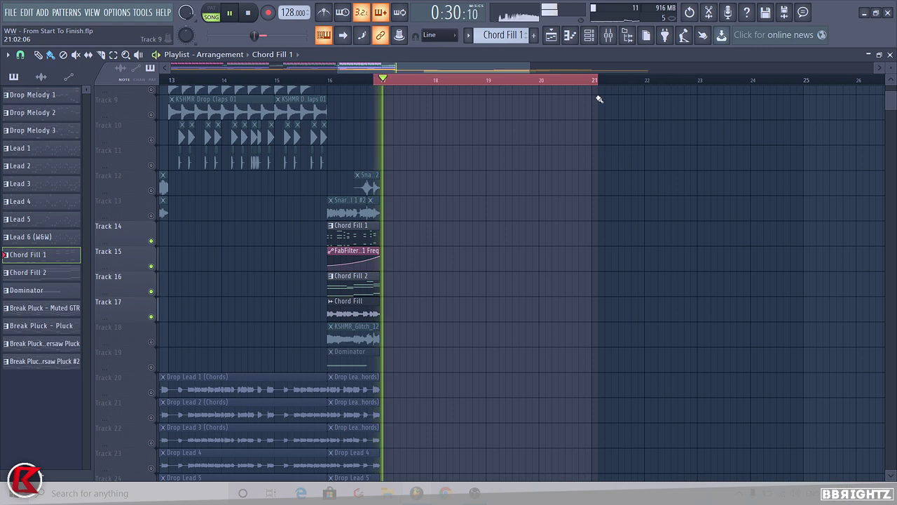
{"action": "key", "text": "space"}
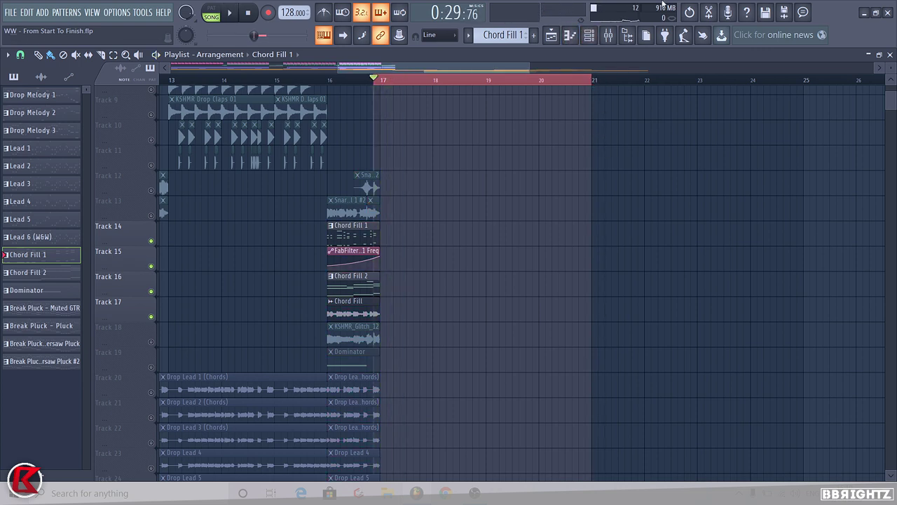
Open the mixer and inspect the effect chains of the Chord Fill and Chord Fill 2 tracks.
{"action": "left_click", "coordinate": [608, 35]}
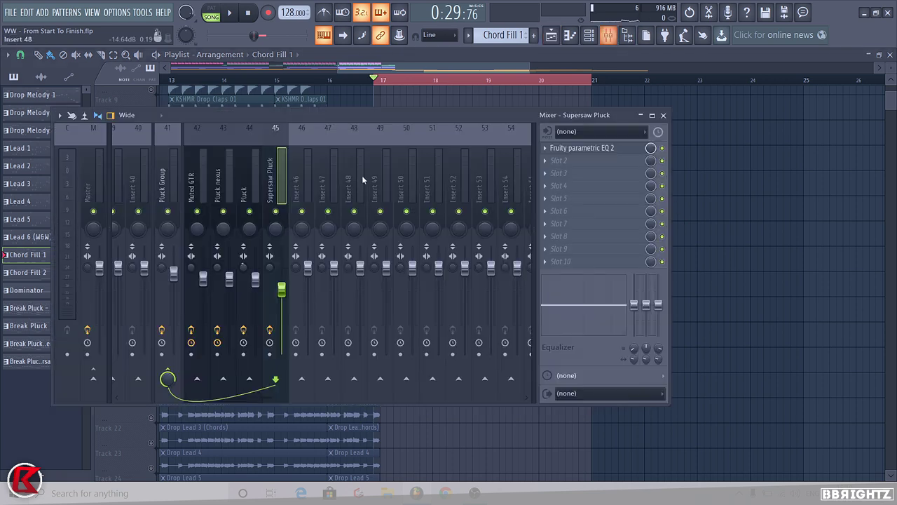
{"action": "scroll", "coordinate": [250, 194], "scroll_direction": "down", "scroll_amount": 3}
{"action": "scroll", "coordinate": [251, 194], "scroll_direction": "up", "scroll_amount": 3}
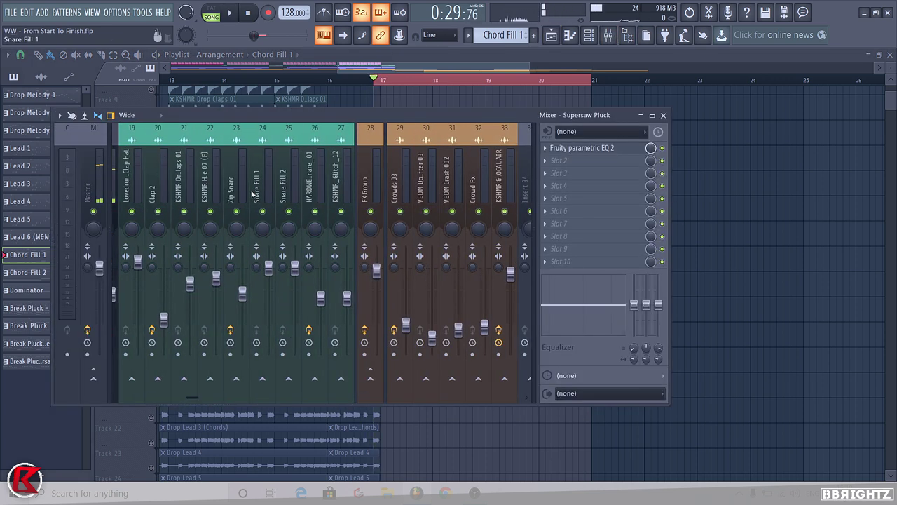
{"action": "left_click", "coordinate": [286, 192]}
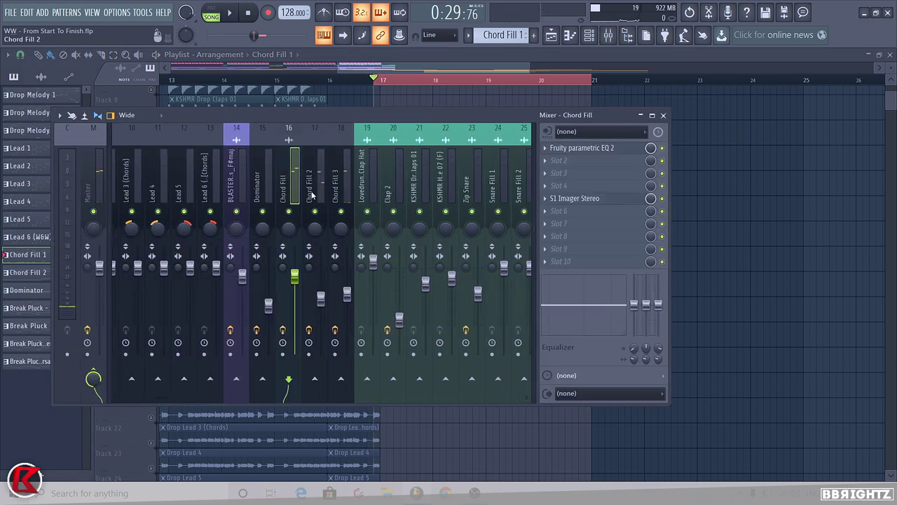
{"action": "left_click", "coordinate": [312, 195]}
Add ValhallaVintageVerb to slot 9 of the Chord Fill mixer track and play the selected range.
{"action": "key", "text": "F9"}
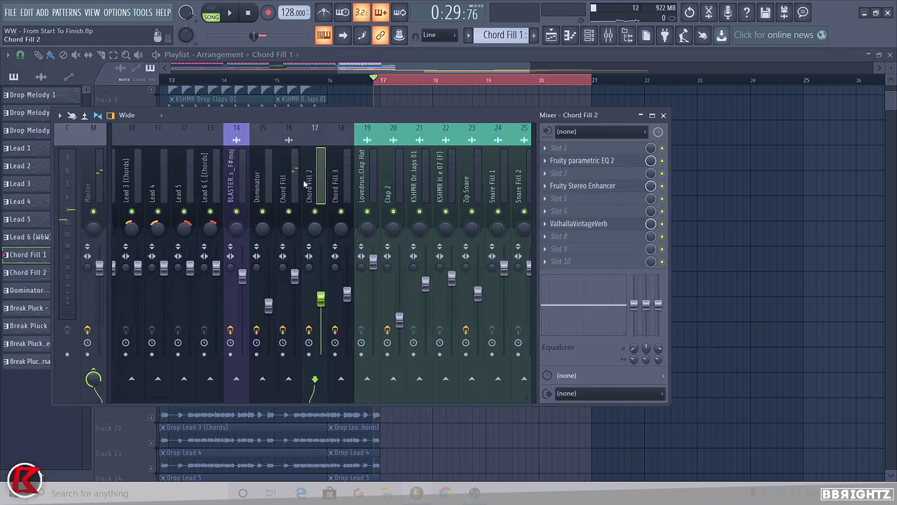
{"action": "left_click", "coordinate": [608, 35]}
{"action": "left_click", "coordinate": [565, 248]}
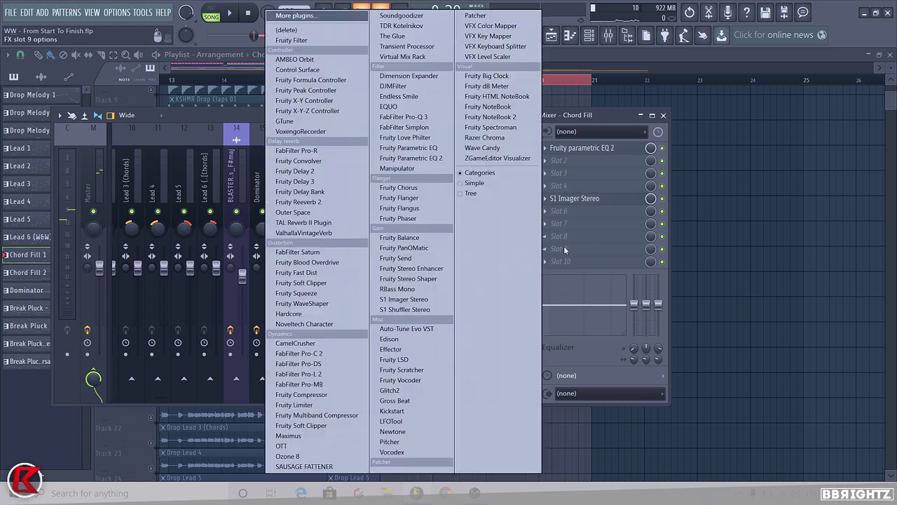
{"action": "left_click", "coordinate": [310, 232]}
{"action": "key", "text": "space"}
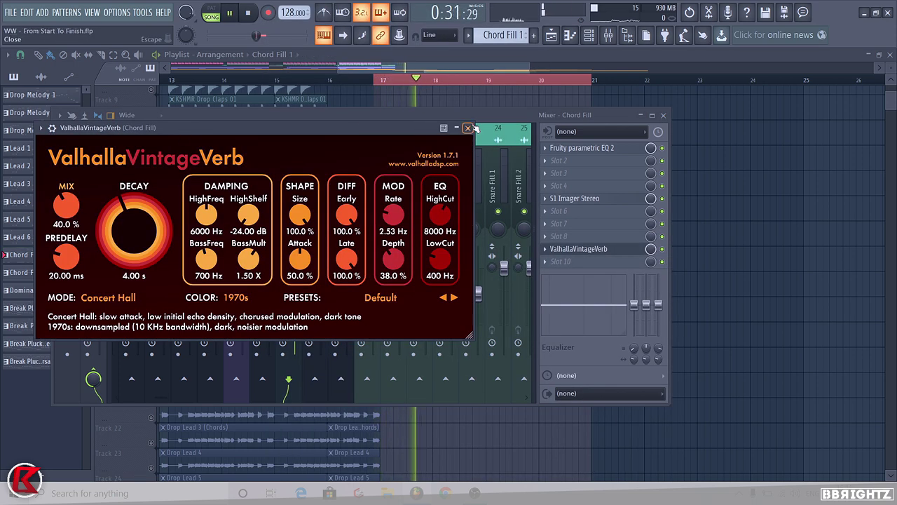
Stop playback and set the ValhallaVintageVerb decay on the Chord Fill track to 8.00 s.
{"action": "key", "text": "space"}
{"action": "left_click", "coordinate": [139, 271]}
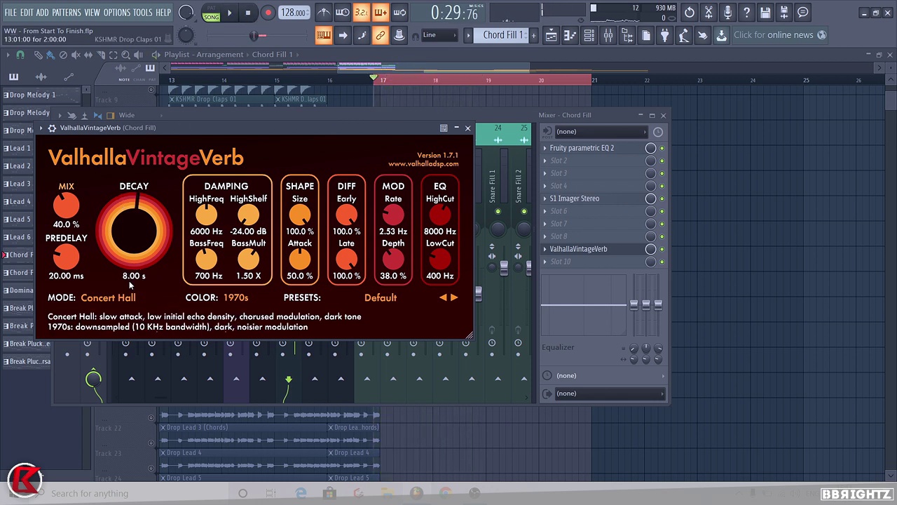
{"action": "left_click", "coordinate": [468, 128]}
Add Edison to slot 8 of the Master mixer track.
{"action": "left_click", "coordinate": [100, 162]}
{"action": "left_click", "coordinate": [561, 236]}
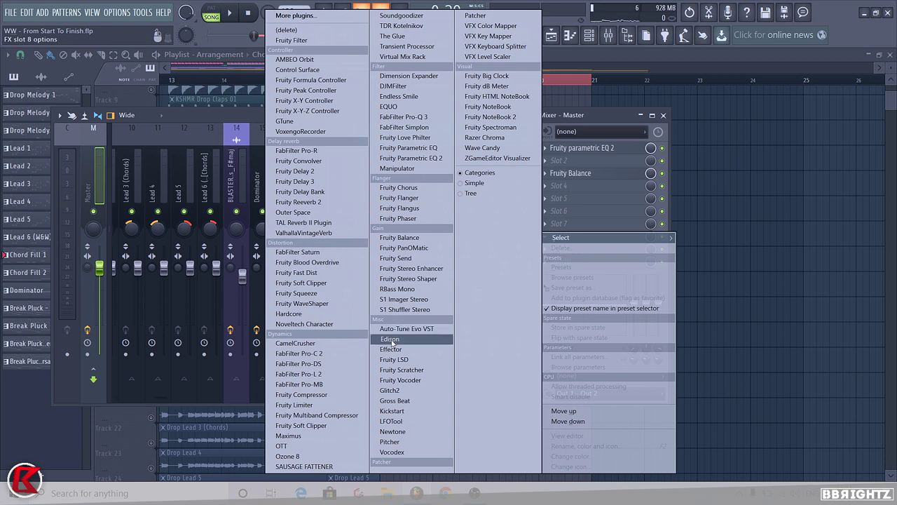
{"action": "left_click", "coordinate": [390, 339]}
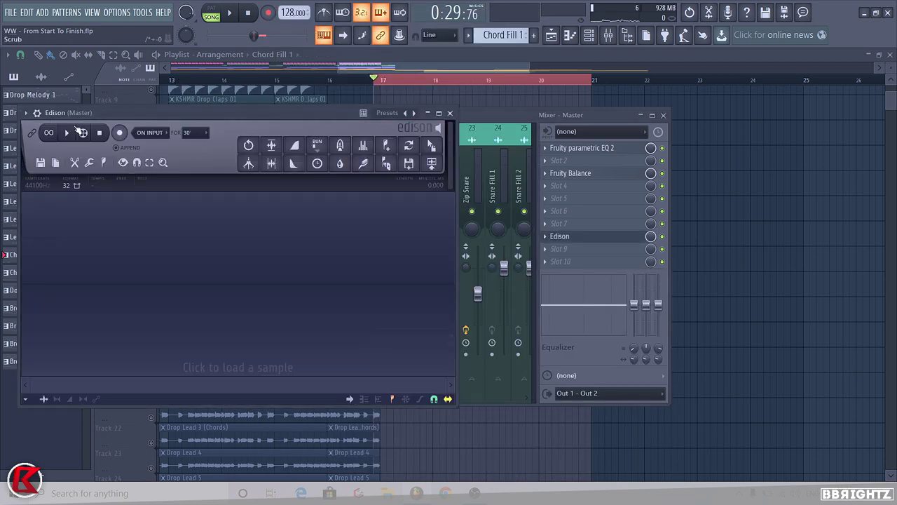
Record the chord fill's reverb tail in Edison and place the recording as an audio clip on Track 11.
{"action": "left_click", "coordinate": [229, 13]}
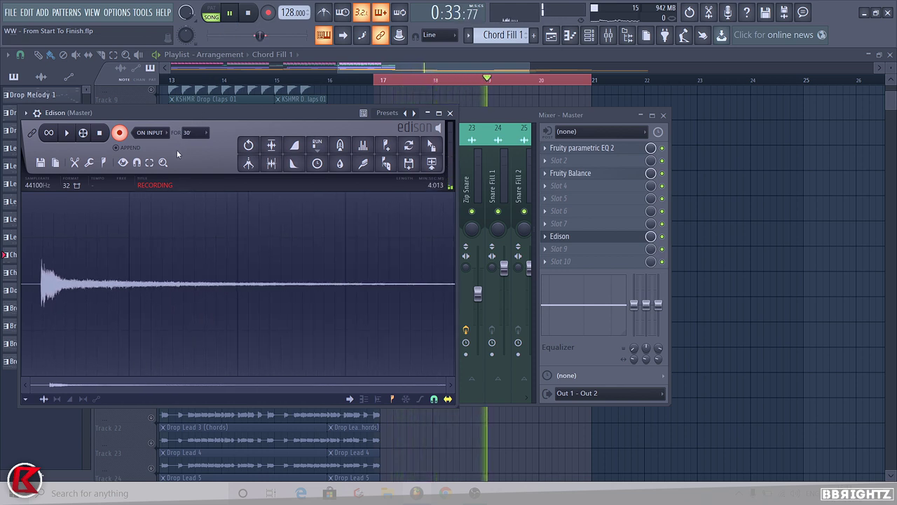
{"action": "left_click", "coordinate": [120, 134]}
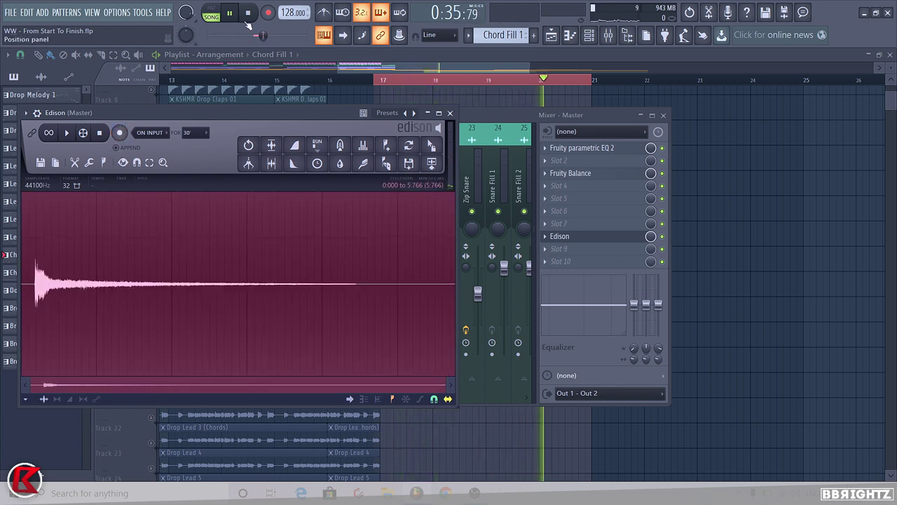
{"action": "left_click_drag", "start_coordinate": [432, 149], "coordinate": [493, 156]}
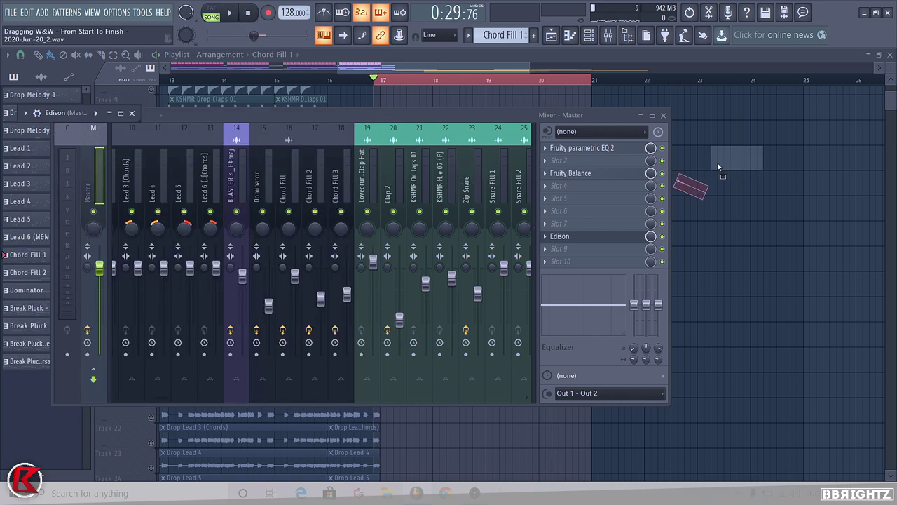
{"action": "left_click_drag", "start_coordinate": [718, 167], "coordinate": [722, 167]}
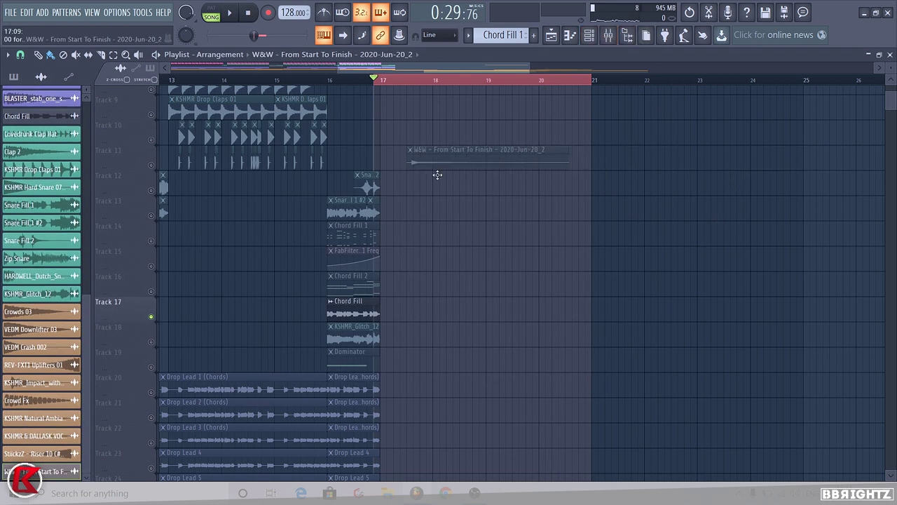
Try reversing the recorded reverb sample with its precomputed Reverse effect.
{"action": "double_click", "coordinate": [438, 160]}
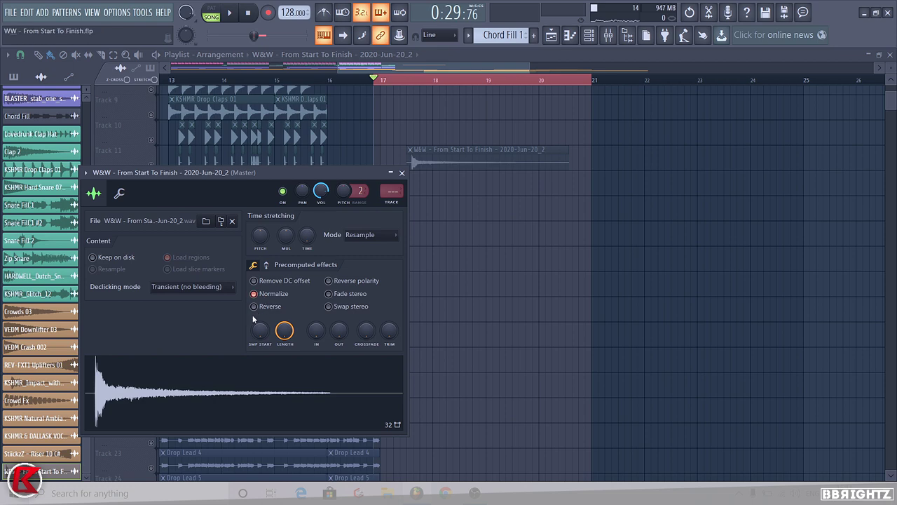
{"action": "left_click", "coordinate": [254, 307]}
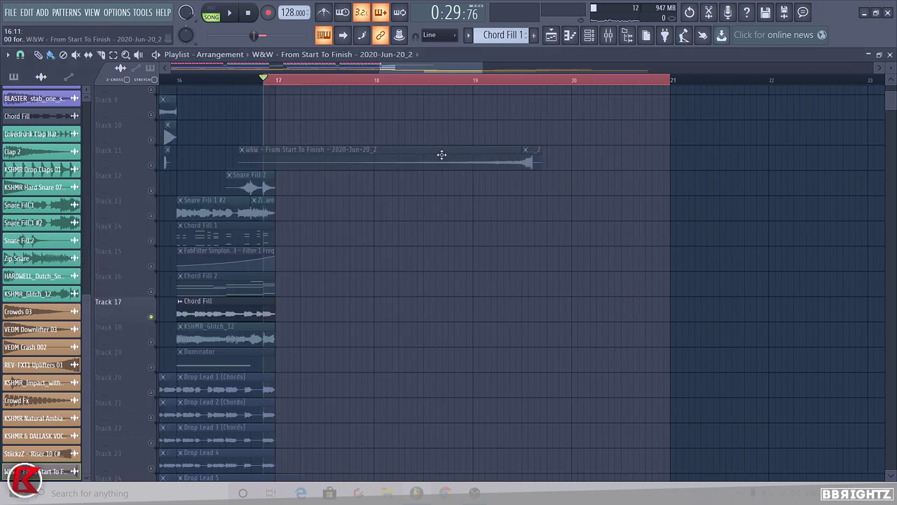
{"action": "scroll", "coordinate": [441, 155], "scroll_direction": "down", "scroll_amount": 1}
{"action": "double_click", "coordinate": [425, 160]}
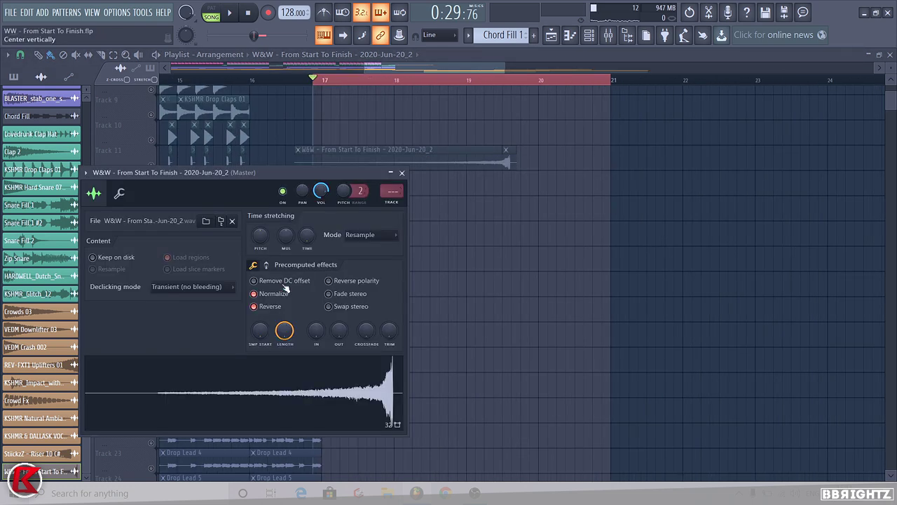
{"action": "left_click", "coordinate": [253, 306]}
{"action": "left_click", "coordinate": [402, 173]}
Delete the short leftover piece at the end of the recorded reverb clip on Track 11.
{"action": "scroll", "coordinate": [311, 159], "scroll_direction": "up", "scroll_amount": 3}
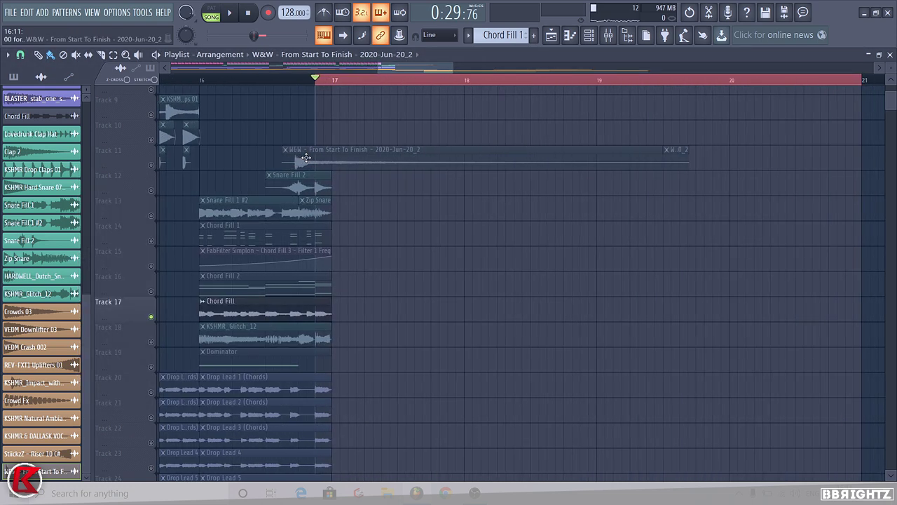
{"action": "scroll", "coordinate": [330, 150], "scroll_direction": "down", "scroll_amount": 2}
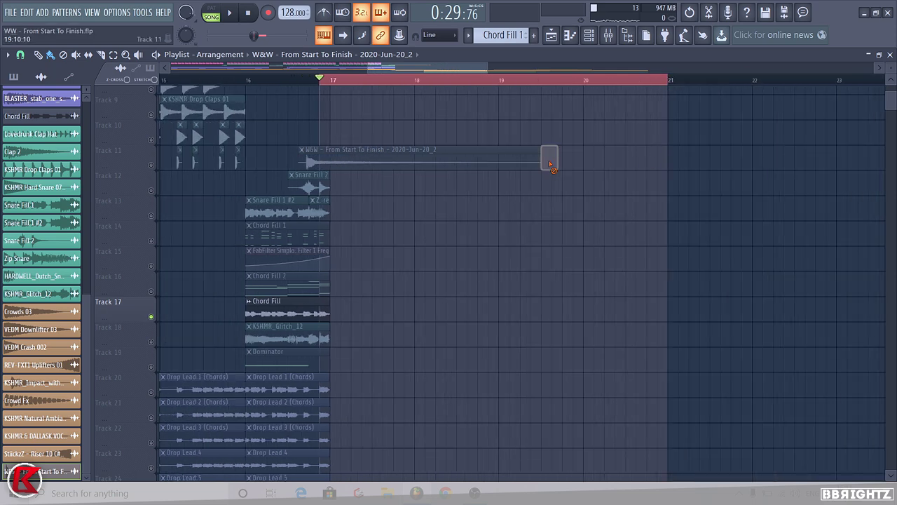
{"action": "left_click_drag", "start_coordinate": [545, 163], "coordinate": [588, 163]}
Cut the silence before the sound off the beginning of the recorded reverb clip on Track 11.
{"action": "scroll", "coordinate": [785, 281], "scroll_direction": "down", "scroll_amount": 1}
{"action": "scroll", "coordinate": [886, 250], "scroll_direction": "down", "scroll_amount": 15}
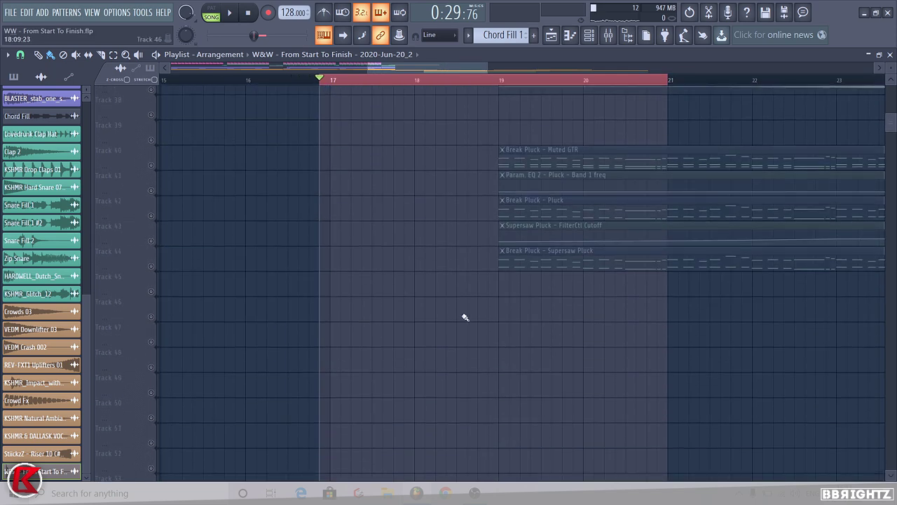
{"action": "scroll", "coordinate": [503, 200], "scroll_direction": "up", "scroll_amount": 4}
{"action": "scroll", "coordinate": [886, 211], "scroll_direction": "up", "scroll_amount": 16}
{"action": "scroll", "coordinate": [431, 166], "scroll_direction": "up", "scroll_amount": 11}
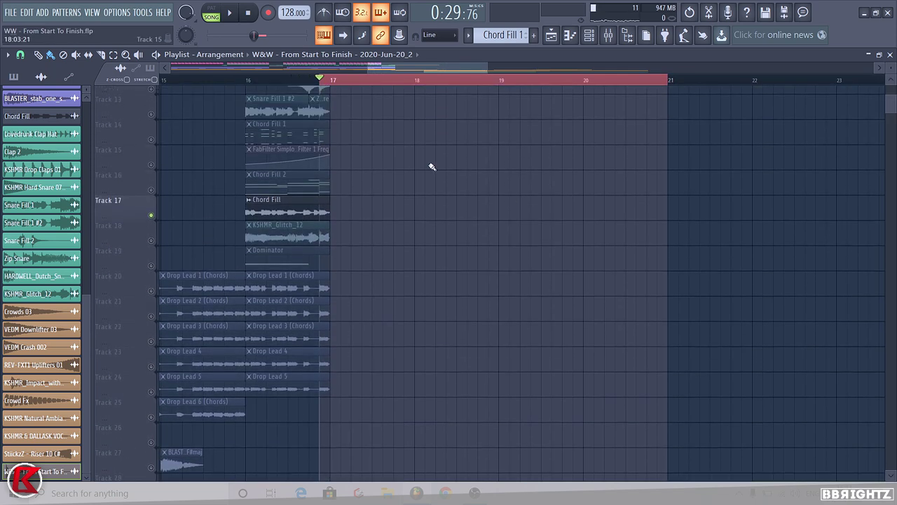
{"action": "scroll", "coordinate": [309, 209], "scroll_direction": "up", "scroll_amount": 4}
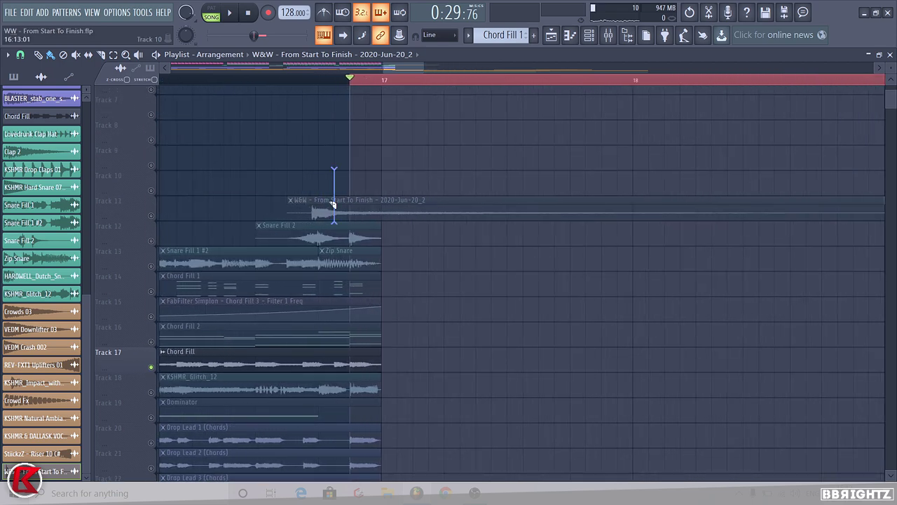
{"action": "left_click", "coordinate": [291, 203]}
{"action": "left_click", "coordinate": [301, 220]}
Change the declicking mode of the recorded reverb sample from its channel settings.
{"action": "double_click", "coordinate": [301, 212]}
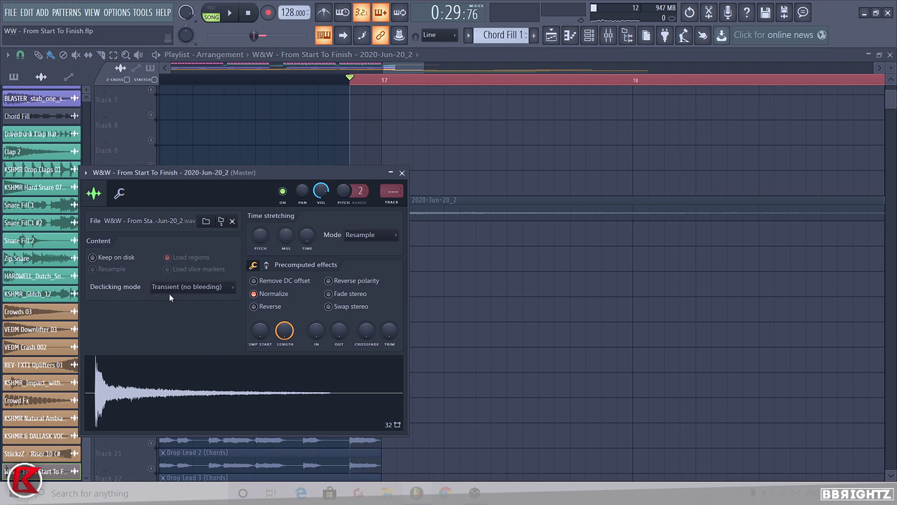
{"action": "left_click", "coordinate": [170, 293]}
{"action": "left_click", "coordinate": [184, 342]}
{"action": "right_click", "coordinate": [266, 162]}
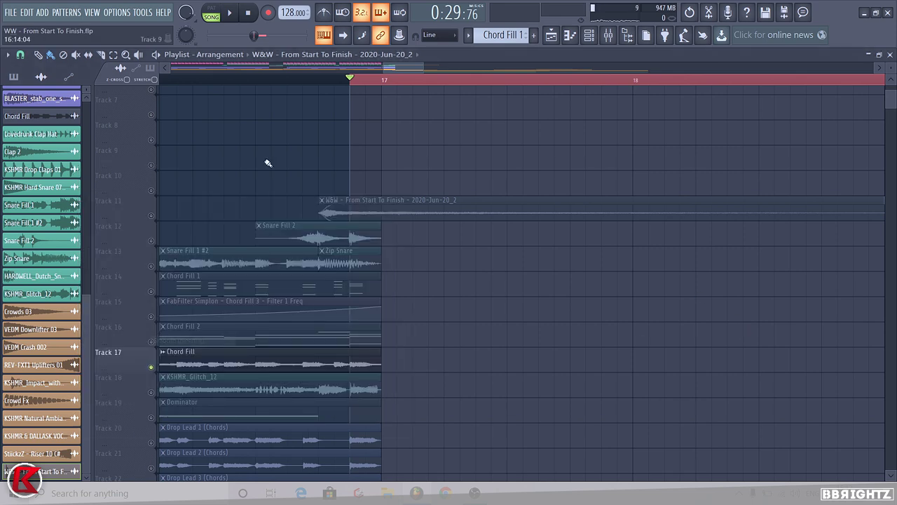
Move the reverb clip to Track 17 directly after Chord Fill at bar 17 and enlarge the track's height.
{"action": "scroll", "coordinate": [414, 220], "scroll_direction": "down", "scroll_amount": 4}
{"action": "left_click_drag", "start_coordinate": [350, 212], "coordinate": [437, 359]}
{"action": "left_click_drag", "start_coordinate": [550, 320], "coordinate": [551, 425]}
{"action": "right_click", "coordinate": [596, 362]}
{"action": "left_click_drag", "start_coordinate": [104, 372], "coordinate": [103, 440]}
Play the chord fill from bar 16 to check how it leads into the reverb clip.
{"action": "left_click", "coordinate": [335, 80]}
{"action": "key", "text": "space"}
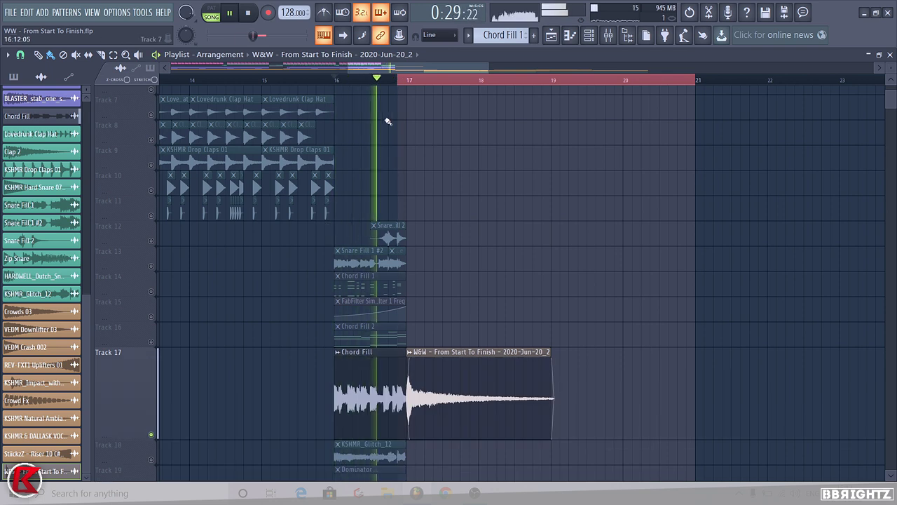
{"action": "key", "text": "space"}
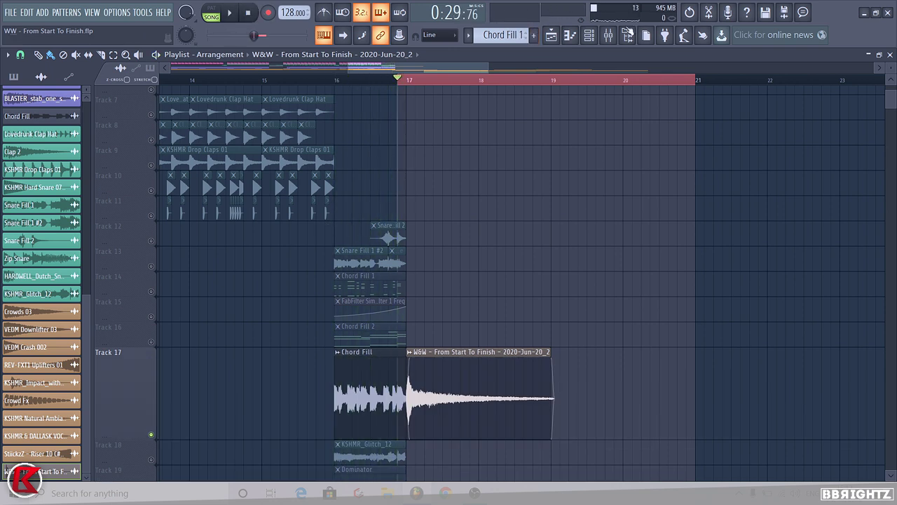
Delete ValhallaVintageVerb from slot 9 of the Chord Fill mixer track.
{"action": "key", "text": "F9"}
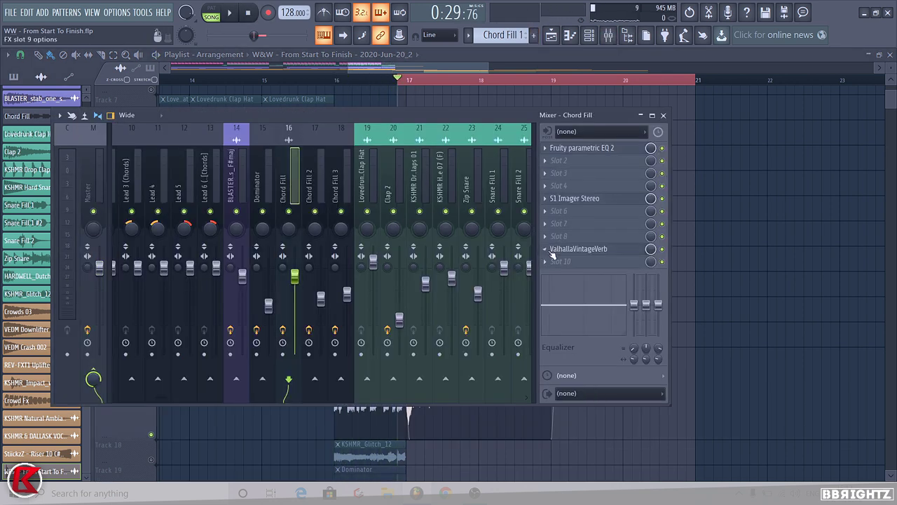
{"action": "left_click", "coordinate": [545, 250]}
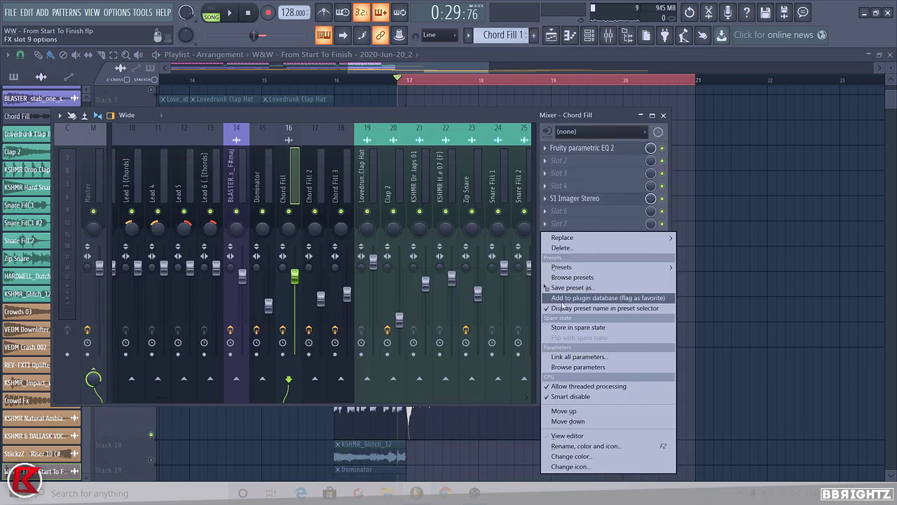
{"action": "left_click_drag", "start_coordinate": [567, 289], "coordinate": [562, 244]}
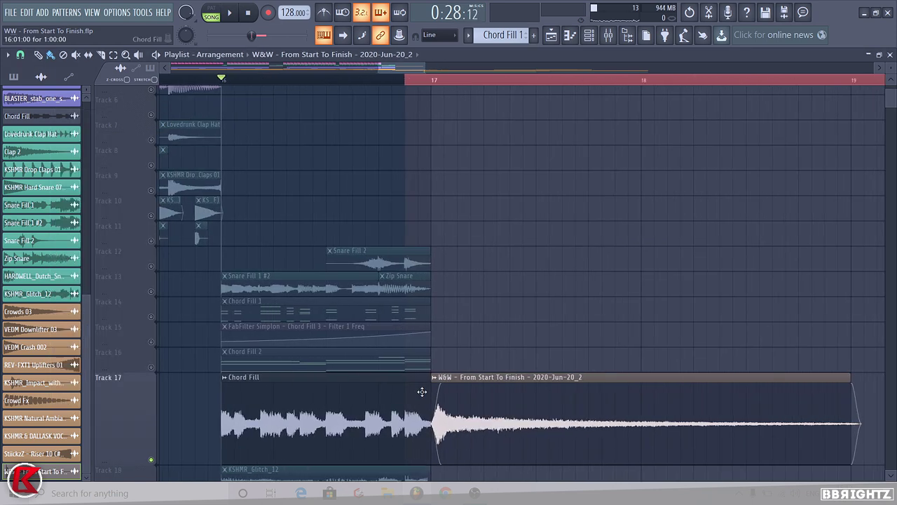
Shift the reverb clip earlier to overlap the end of Chord Fill, play the result, and clear the time selection.
{"action": "scroll", "coordinate": [411, 391], "scroll_direction": "up", "scroll_amount": 3}
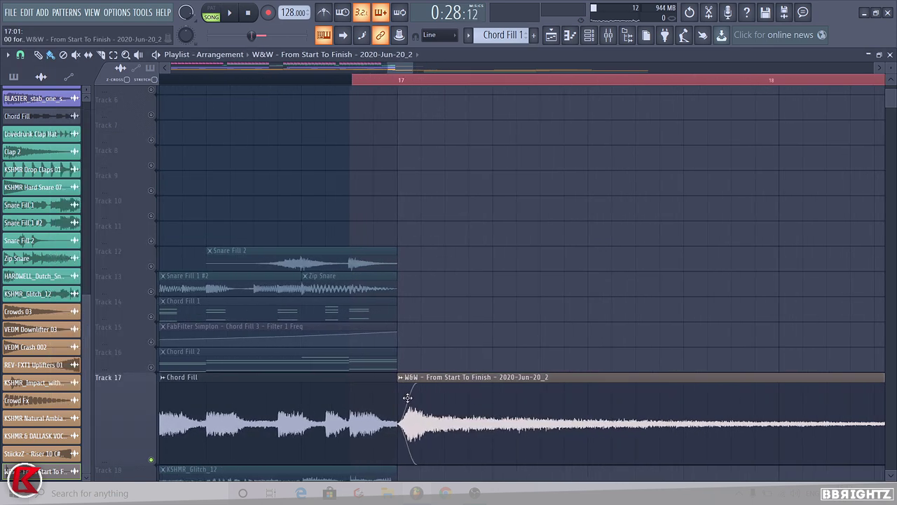
{"action": "scroll", "coordinate": [408, 382], "scroll_direction": "down", "scroll_amount": 2}
{"action": "left_click_drag", "start_coordinate": [409, 379], "coordinate": [380, 379]}
{"action": "key", "text": "space"}
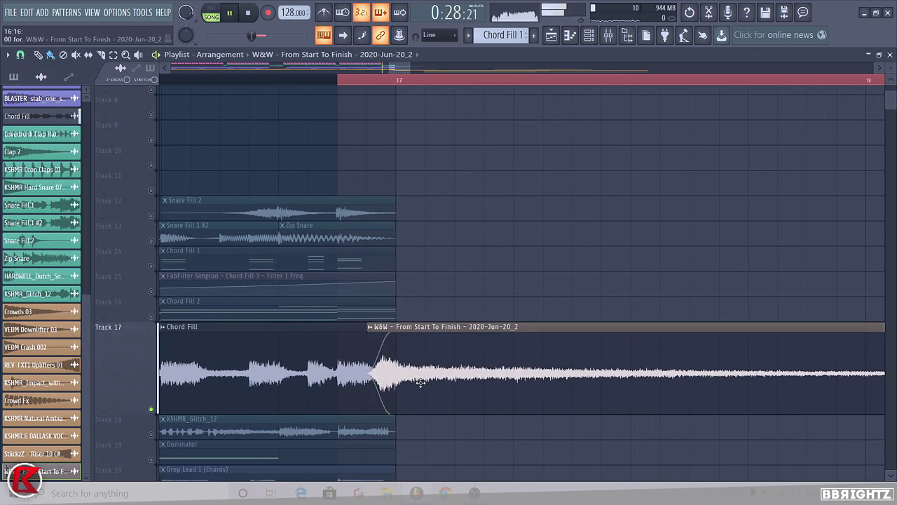
{"action": "scroll", "coordinate": [418, 379], "scroll_direction": "down", "scroll_amount": 2}
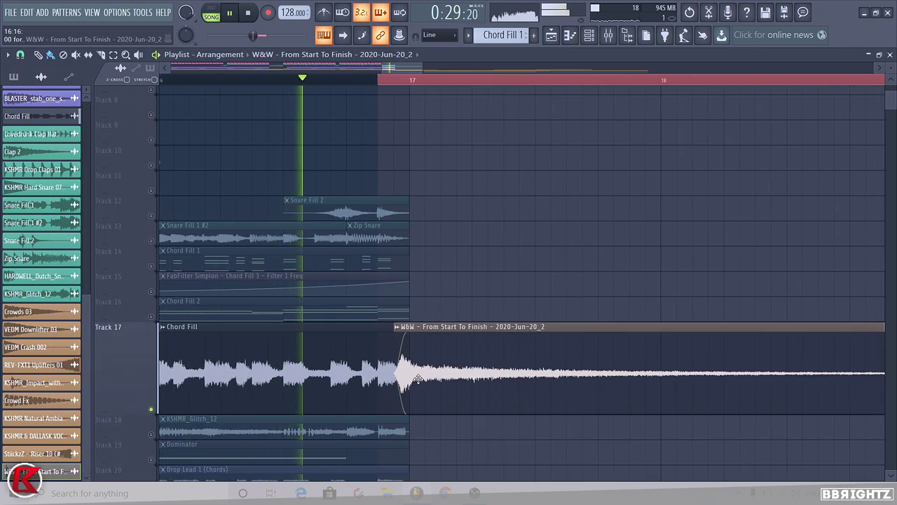
{"action": "left_click", "coordinate": [390, 84], "text": "ctrl"}
{"action": "key", "text": "space"}
Move the reverb clip up to Track 11 and unsolo all the playlist tracks.
{"action": "left_click_drag", "start_coordinate": [438, 356], "coordinate": [344, 153]}
{"action": "right_click", "coordinate": [151, 190]}
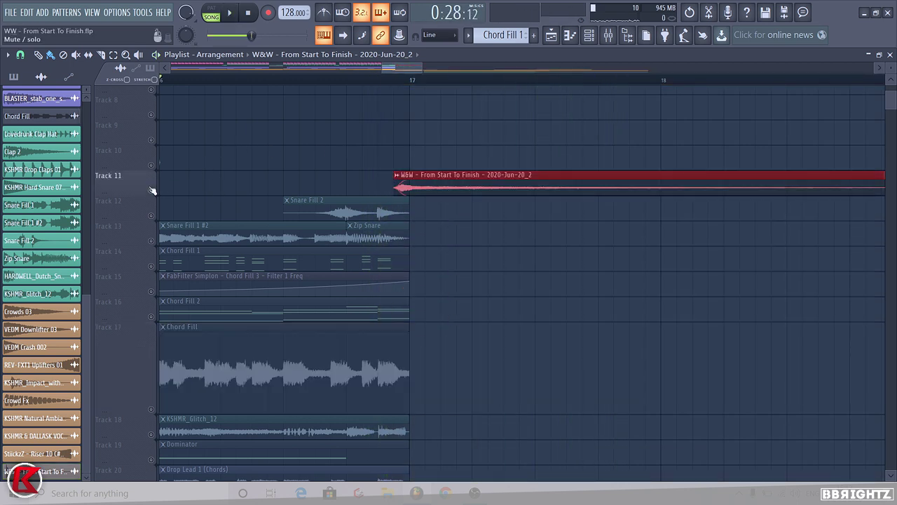
{"action": "right_click", "coordinate": [151, 190]}
Create a channel volume automation clip for the reverb clip, rising from the clip's start to bar 17.
{"action": "left_click_drag", "start_coordinate": [395, 83], "coordinate": [408, 84]}
{"action": "left_click", "coordinate": [446, 116], "text": "ctrl"}
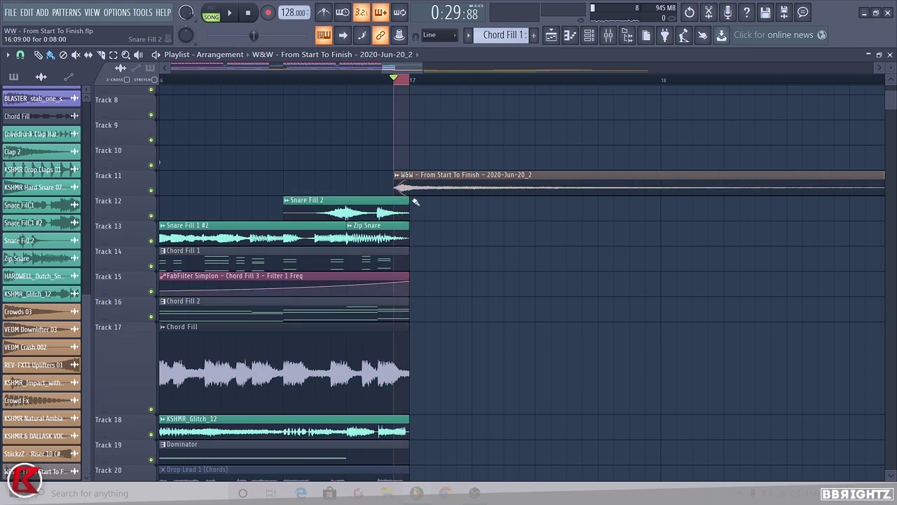
{"action": "double_click", "coordinate": [410, 185]}
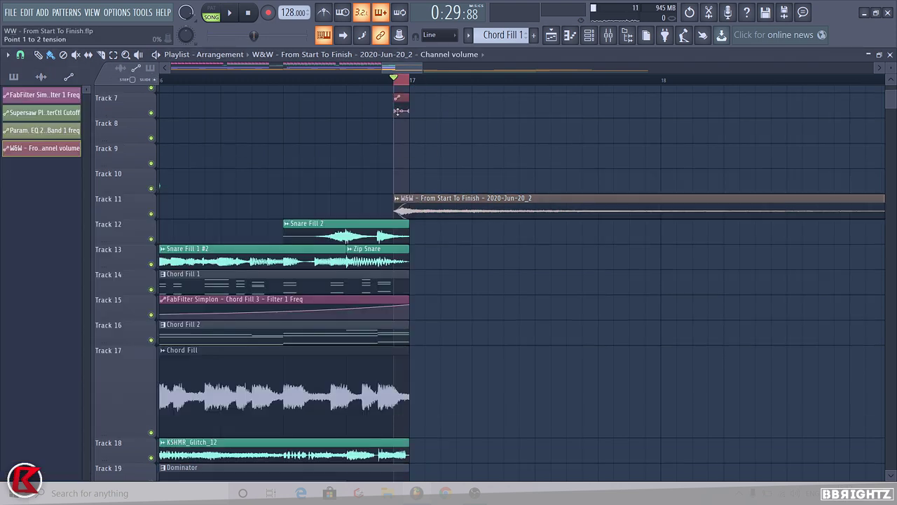
Play the transition with the volume fade-in and move the automation clip to Track 10 above the reverb clip.
{"action": "key", "text": "space"}
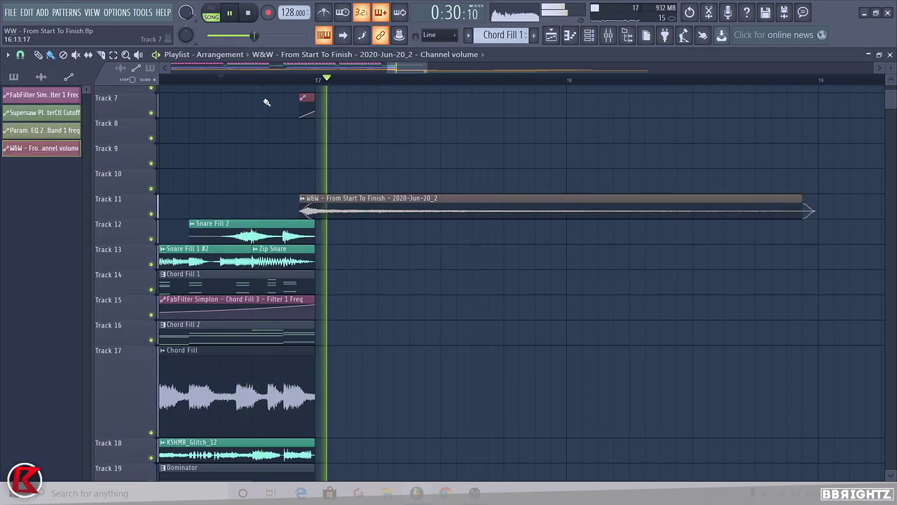
{"action": "scroll", "coordinate": [405, 204], "scroll_direction": "down", "scroll_amount": 3}
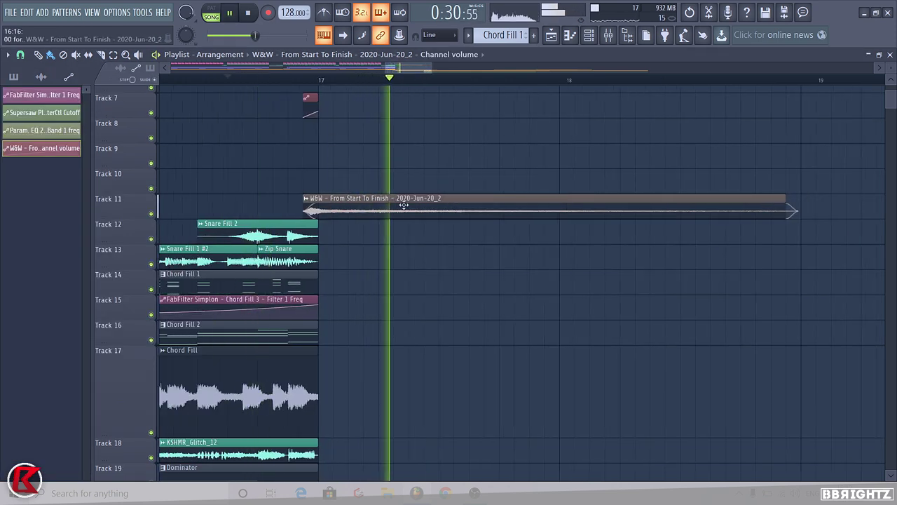
{"action": "key", "text": "space"}
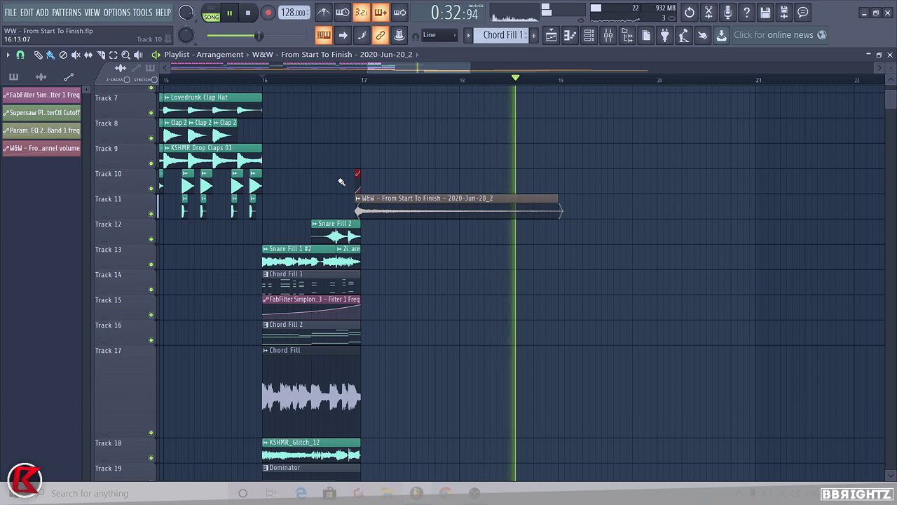
{"action": "key", "text": "space"}
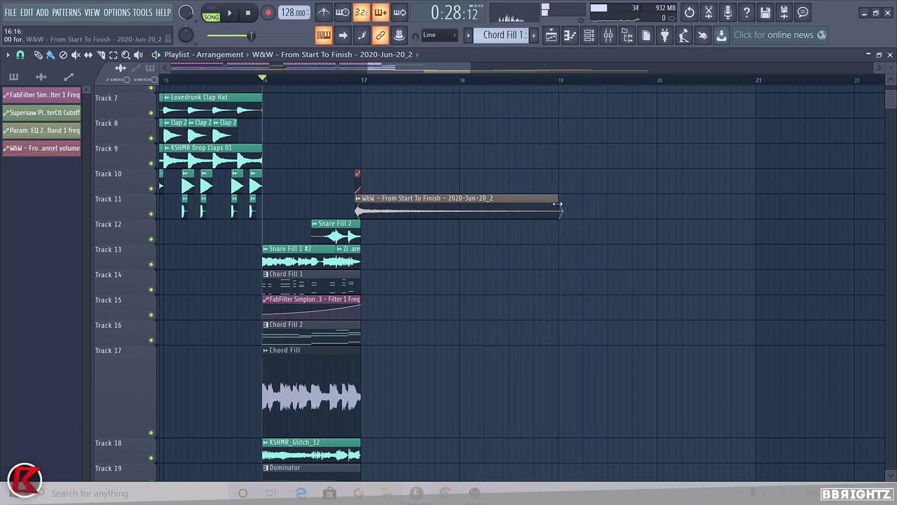
Extend the reverb clip on Track 11 to bar 20 and reset Track 17 to its normal height.
{"action": "left_click", "coordinate": [424, 214]}
{"action": "scroll", "coordinate": [394, 287], "scroll_direction": "down", "scroll_amount": 3}
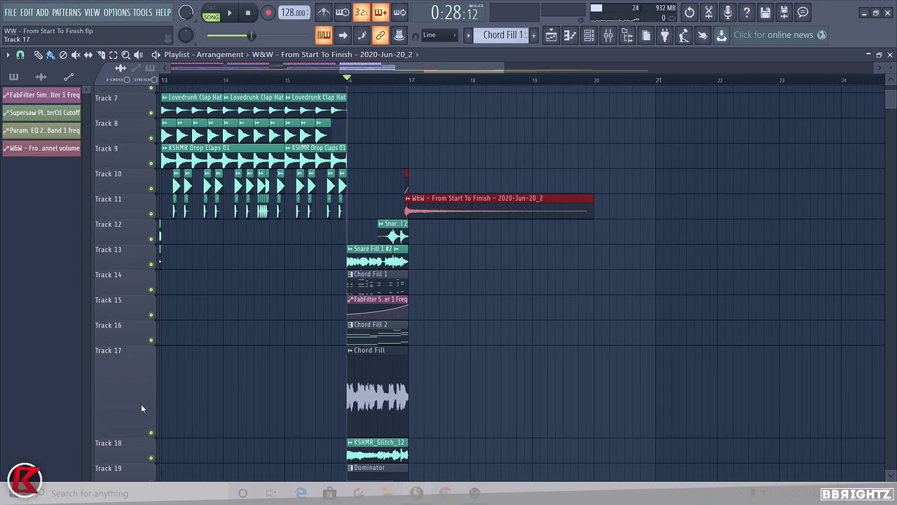
{"action": "right_click", "coordinate": [143, 230]}
{"action": "left_click", "coordinate": [251, 336]}
{"action": "scroll", "coordinate": [534, 306], "scroll_direction": "up", "scroll_amount": 2}
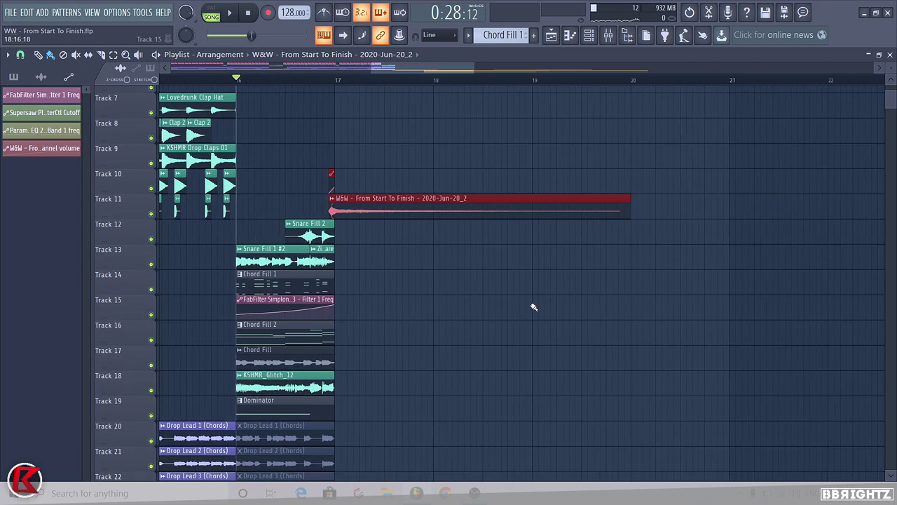
{"action": "left_click", "coordinate": [532, 304], "text": "ctrl"}
{"action": "scroll", "coordinate": [474, 203], "scroll_direction": "down", "scroll_amount": 4}
{"action": "scroll", "coordinate": [449, 267], "scroll_direction": "down", "scroll_amount": 5}
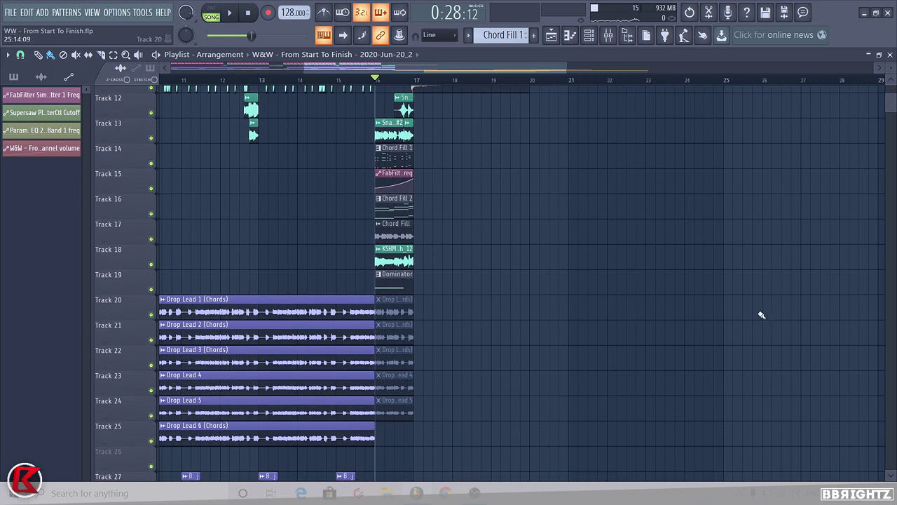
Create a channel panning automation clip for the Reverb Tail clip on Track 21, spanning the clip's length to bar 20.
{"action": "left_click_drag", "start_coordinate": [785, 294], "coordinate": [150, 481]}
{"action": "scroll", "coordinate": [245, 359], "scroll_direction": "down", "scroll_amount": 1}
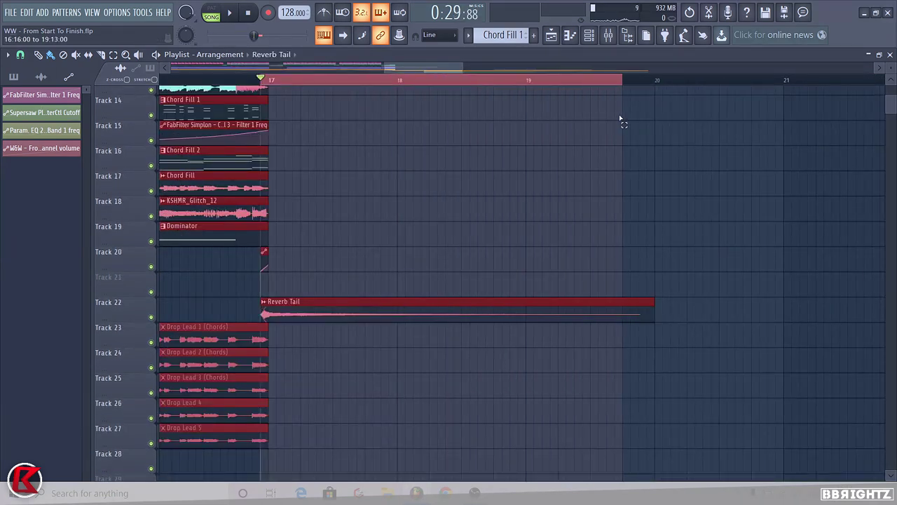
{"action": "left_click_drag", "start_coordinate": [621, 120], "coordinate": [666, 123]}
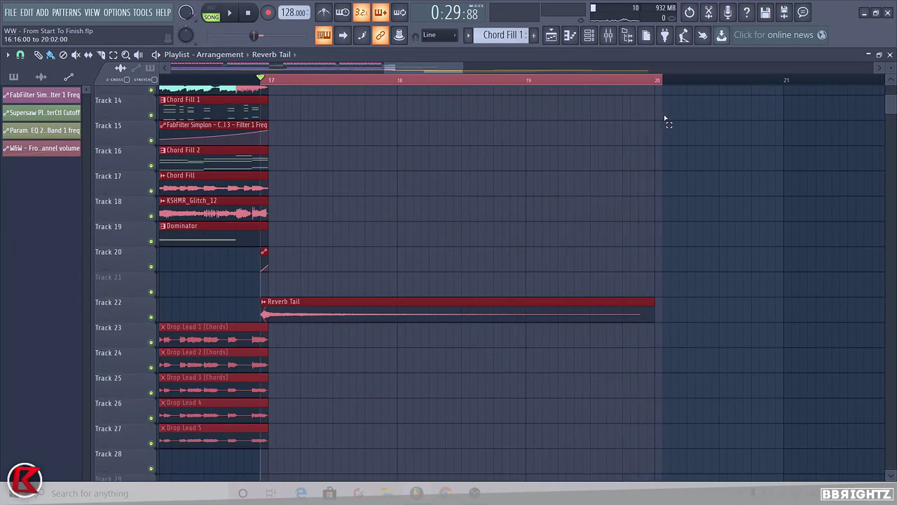
{"action": "left_click", "coordinate": [621, 145], "text": "ctrl"}
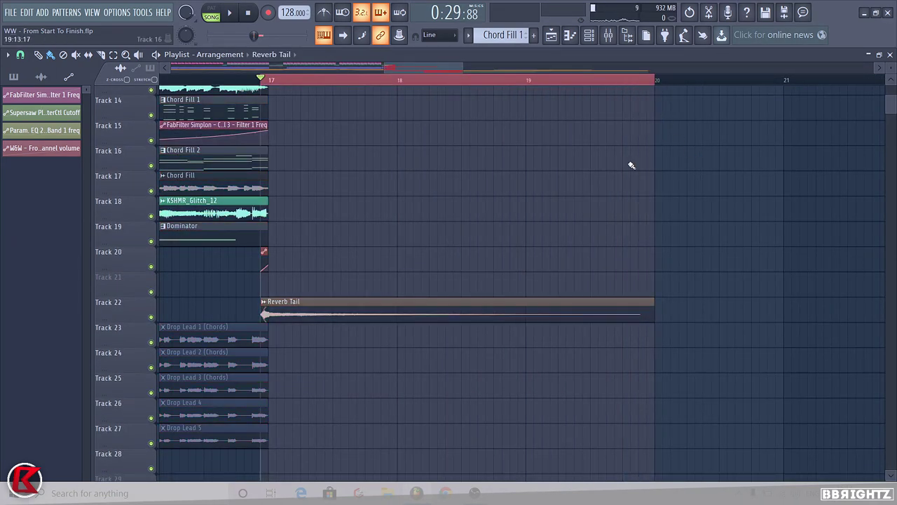
{"action": "double_click", "coordinate": [507, 300]}
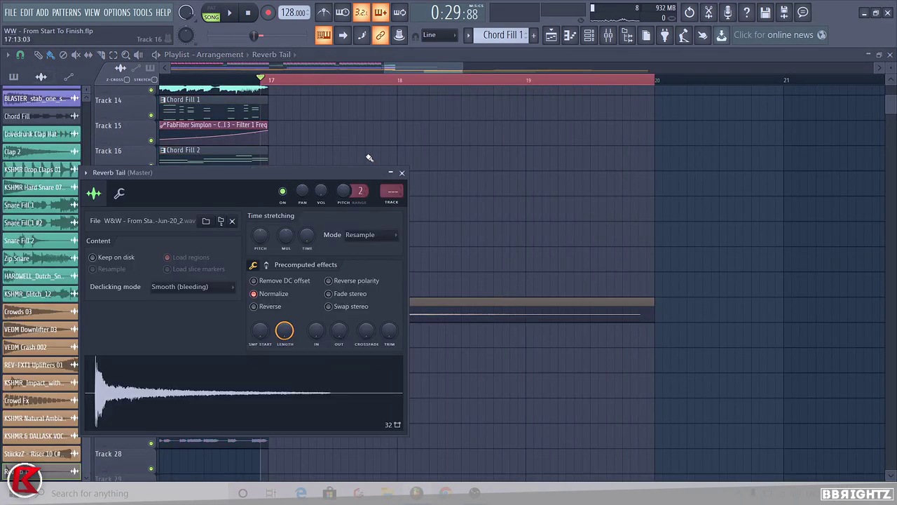
{"action": "right_click", "coordinate": [307, 194]}
{"action": "left_click", "coordinate": [350, 264]}
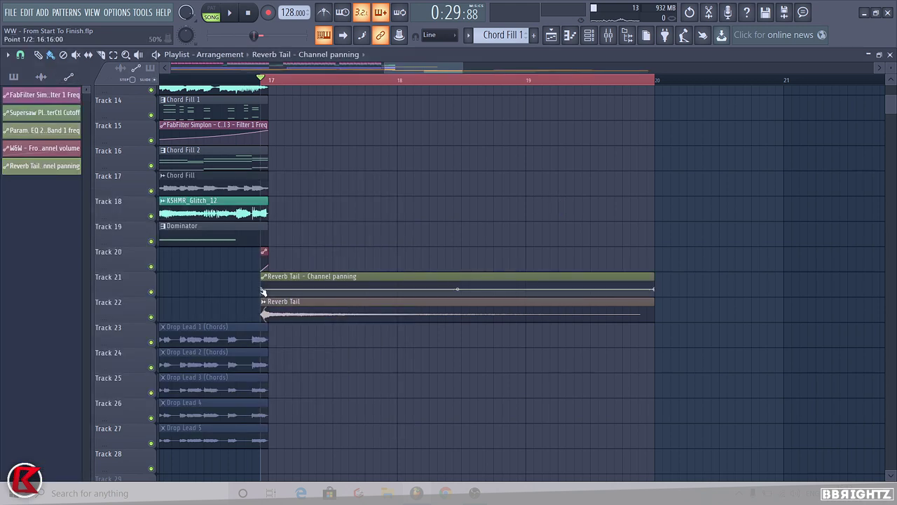
Add a point at bar 18 in the panning automation, set it to Wave mode and increase the number of wave cycles.
{"action": "right_click", "coordinate": [401, 288]}
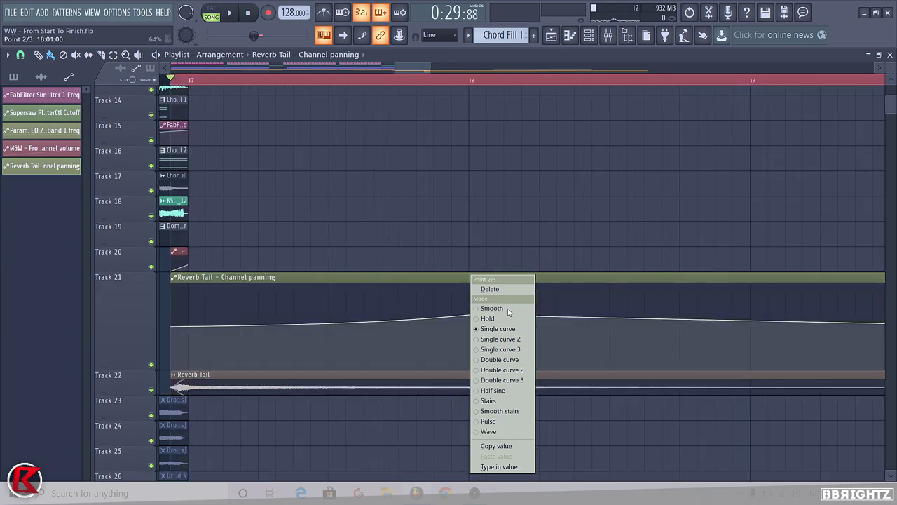
{"action": "left_click", "coordinate": [483, 431]}
{"action": "left_click_drag", "start_coordinate": [321, 321], "coordinate": [321, 287]}
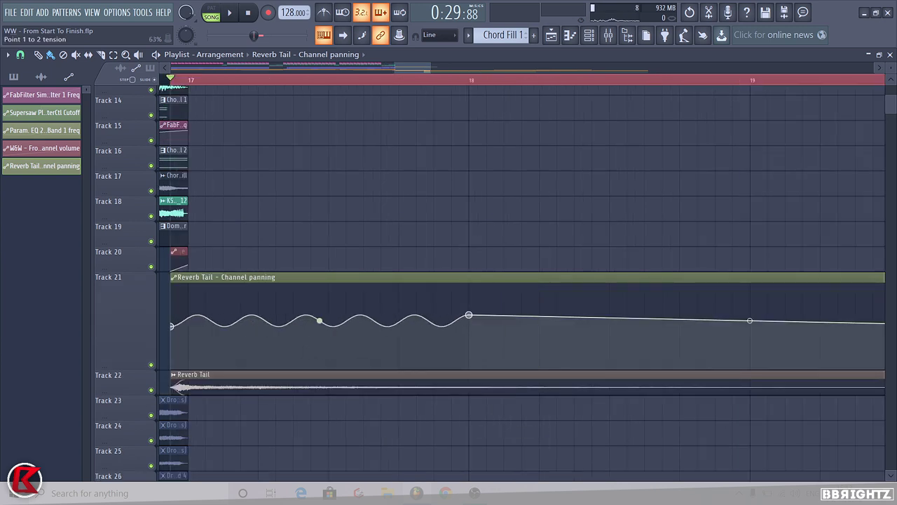
Isolate the Reverb Tail on Track 22 together with its panning automation on Track 21.
{"action": "scroll", "coordinate": [320, 320], "scroll_direction": "down", "scroll_amount": 2}
{"action": "right_click", "coordinate": [151, 390]}
{"action": "left_click", "coordinate": [151, 364]}
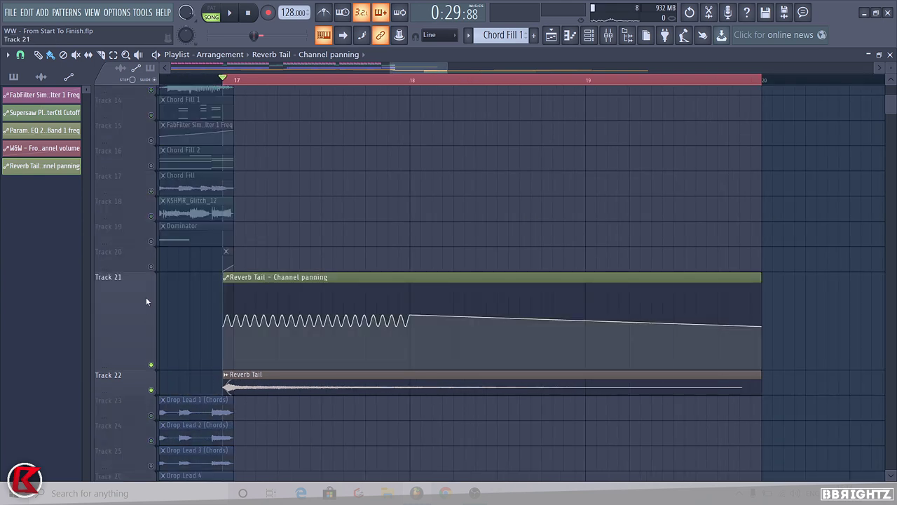
Widen the panning wave to nearly full range, add a point midway through bar 17 and play the slower wave from there to bar 18.
{"action": "left_click_drag", "start_coordinate": [224, 328], "coordinate": [223, 368]}
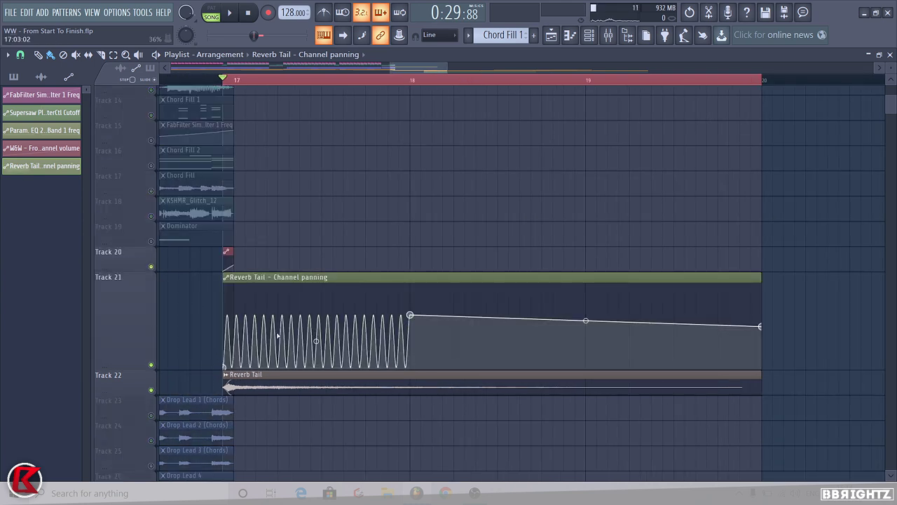
{"action": "left_click_drag", "start_coordinate": [410, 315], "coordinate": [411, 293]}
{"action": "scroll", "coordinate": [315, 315], "scroll_direction": "up", "scroll_amount": 2}
{"action": "right_click", "coordinate": [331, 290]}
{"action": "left_click_drag", "start_coordinate": [470, 291], "coordinate": [470, 363]}
{"action": "left_click_drag", "start_coordinate": [400, 330], "coordinate": [400, 331]}
{"action": "key", "text": "space"}
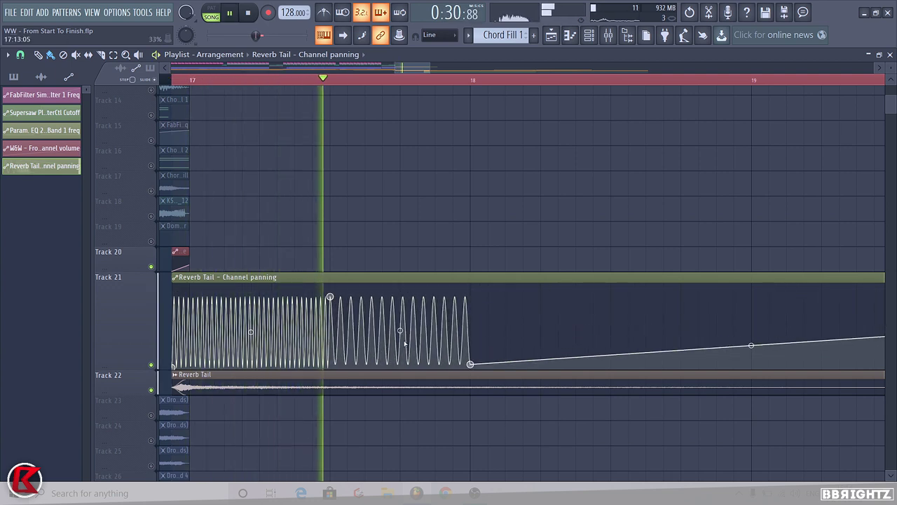
{"action": "key", "text": "space"}
Extend the panning wave to the middle of bar 18 with a slower last segment, and slow down the first segment.
{"action": "scroll", "coordinate": [443, 341], "scroll_direction": "down", "scroll_amount": 1}
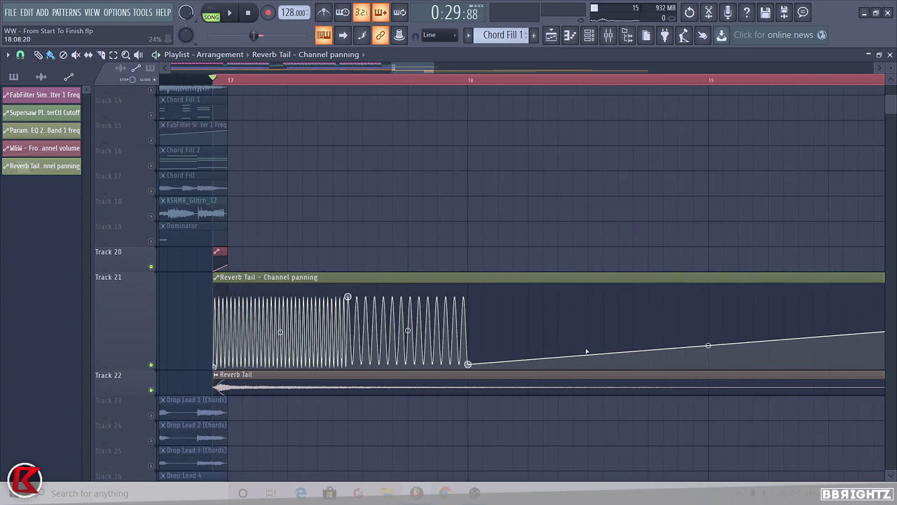
{"action": "left_click_drag", "start_coordinate": [591, 353], "coordinate": [588, 298]}
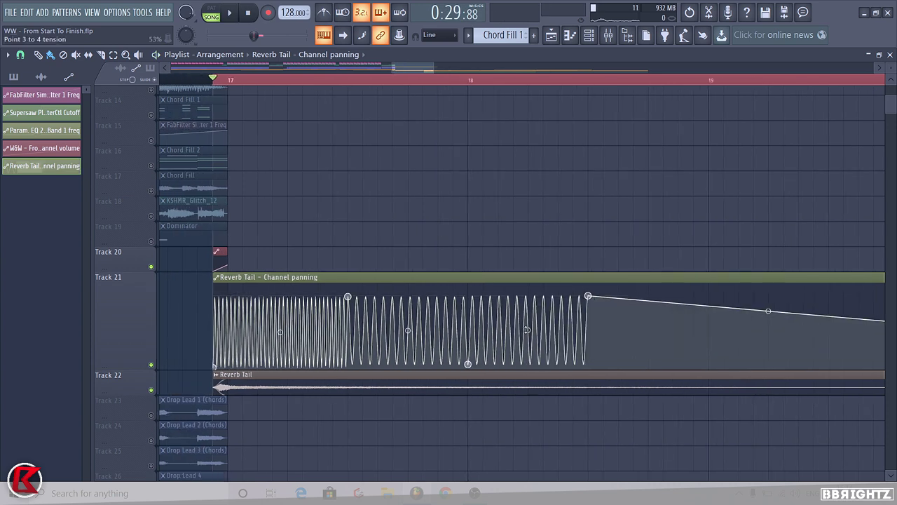
{"action": "key", "text": "space"}
{"action": "key", "text": "space"}
{"action": "mouse_move", "coordinate": [280, 331]}
{"action": "left_mouse_down"}
{"action": "mouse_move", "coordinate": [279, 322]}
{"action": "mouse_move", "coordinate": [279, 341]}
{"action": "left_mouse_up"}
{"action": "key", "text": "space"}
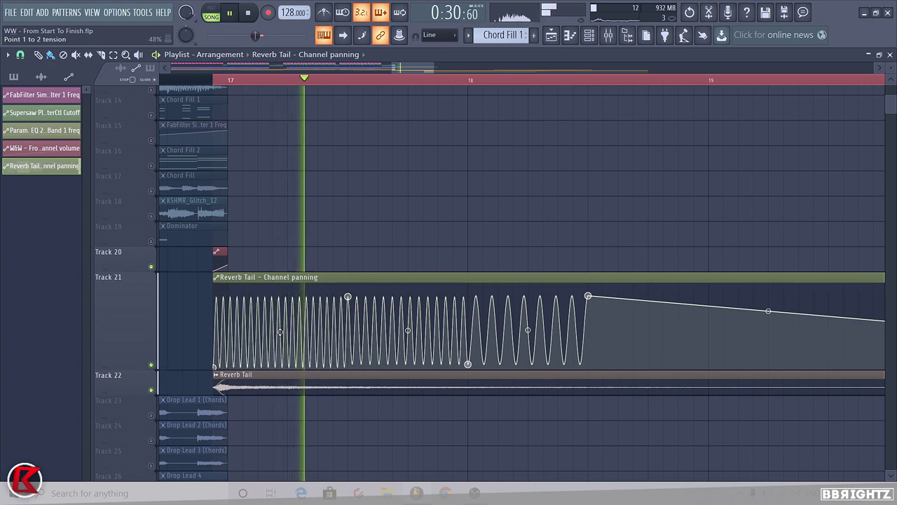
{"action": "scroll", "coordinate": [366, 340], "scroll_direction": "down", "scroll_amount": 1}
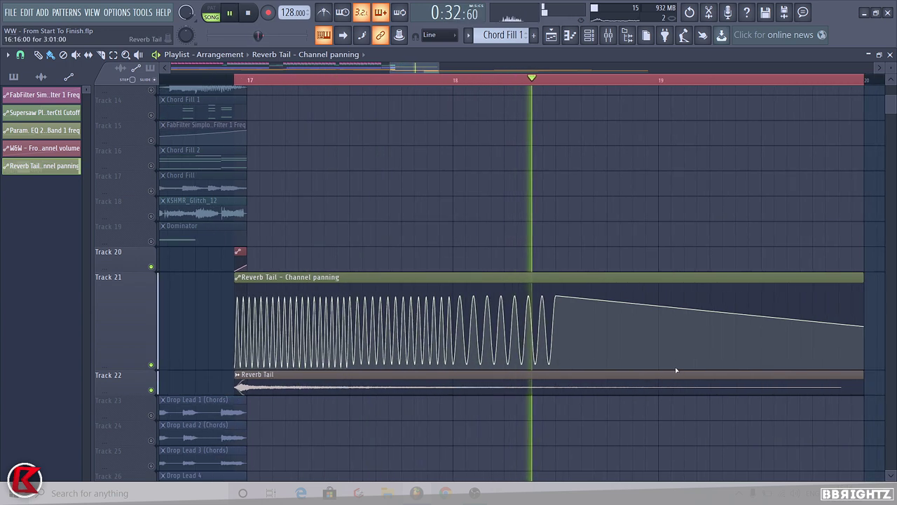
{"action": "key", "text": "space"}
Add a panning point at bar 19 near the lower limit and slow the wave leading to it.
{"action": "right_click", "coordinate": [648, 345]}
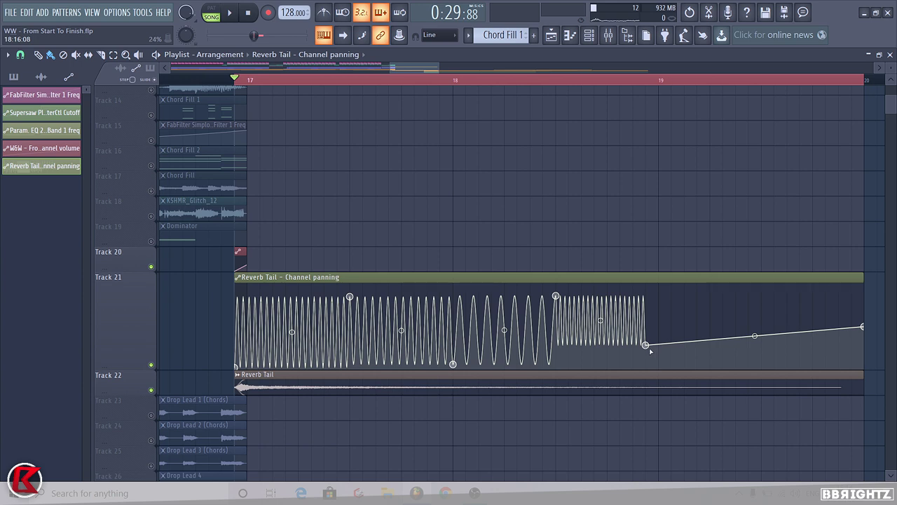
{"action": "left_click_drag", "start_coordinate": [646, 344], "coordinate": [661, 362]}
{"action": "left_click_drag", "start_coordinate": [608, 329], "coordinate": [607, 340]}
{"action": "key", "text": "space"}
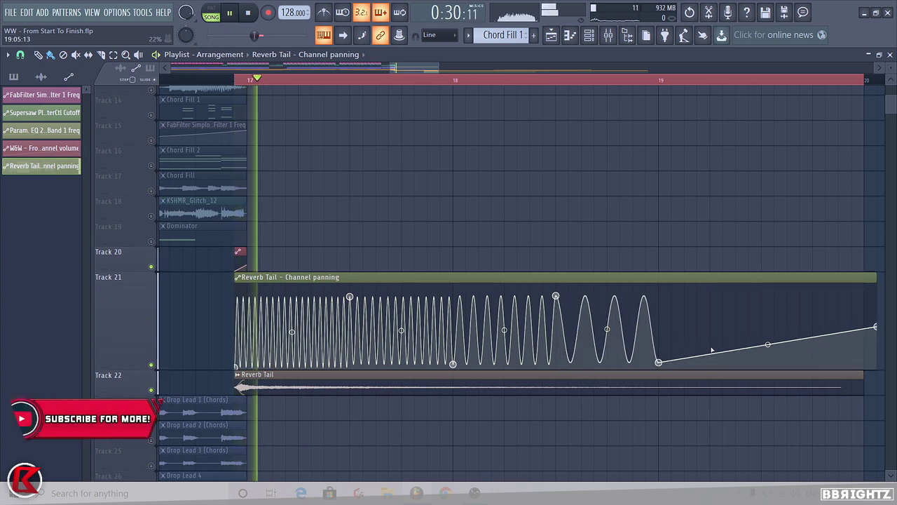
{"action": "scroll", "coordinate": [713, 349], "scroll_direction": "down", "scroll_amount": 2}
{"action": "key", "text": "space"}
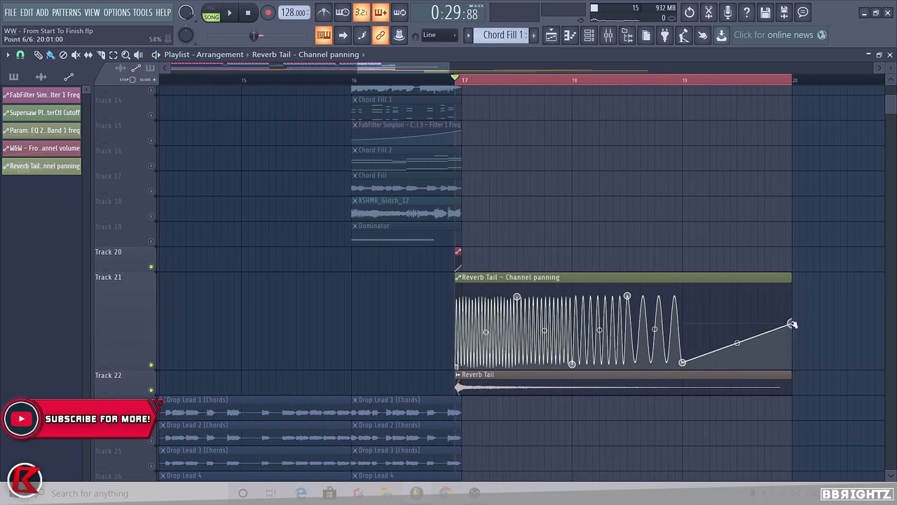
Play the isolated reverb tail with its panning automation from just before bar 17.
{"action": "key", "text": "space"}
{"action": "key", "text": "space"}
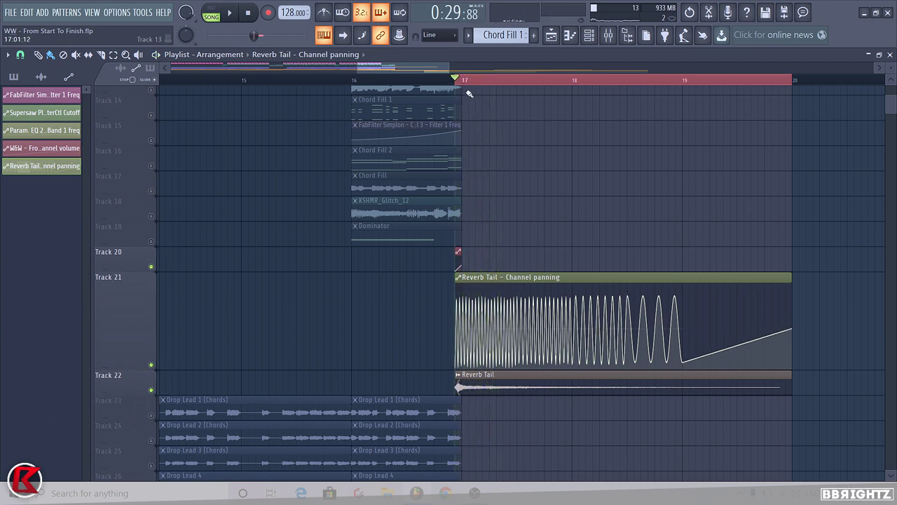
{"action": "key", "text": "space"}
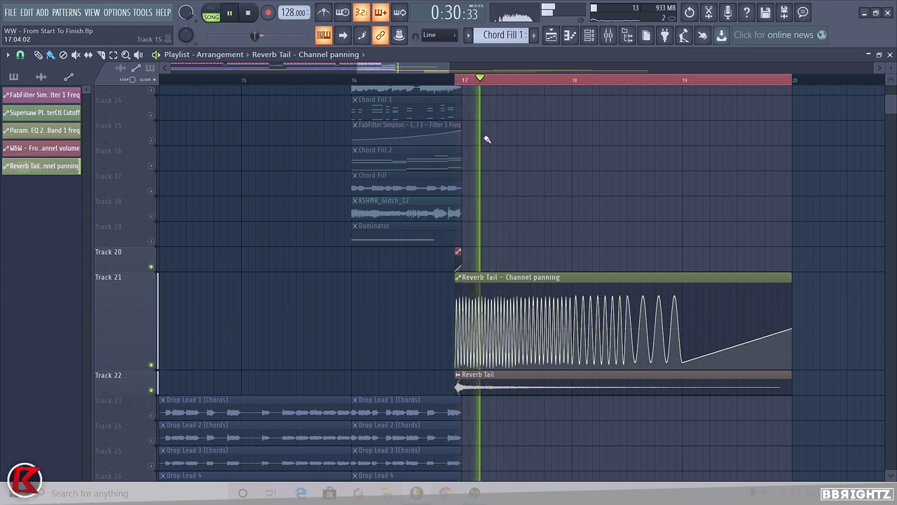
{"action": "key", "text": "space"}
Clear the time selection, then unsolo all playlist tracks to play the full transition from bar 16.
{"action": "right_click", "coordinate": [469, 85]}
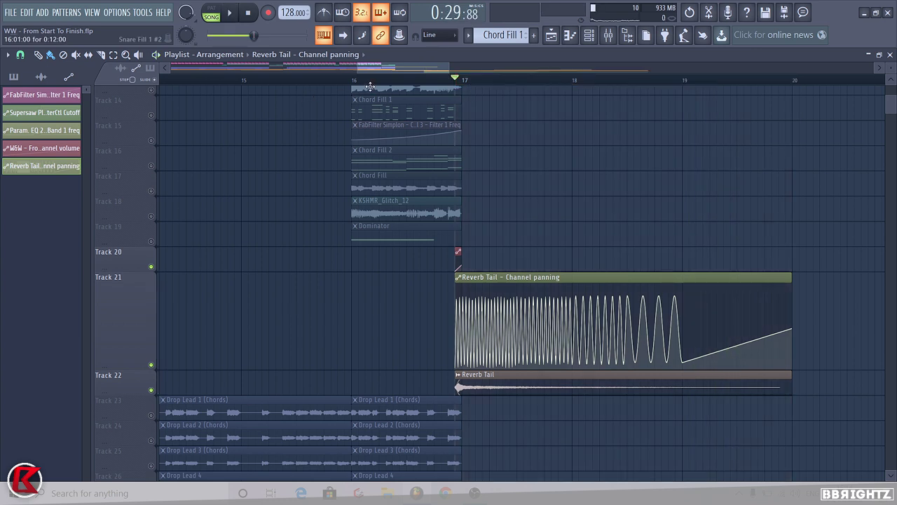
{"action": "right_click", "coordinate": [152, 141]}
{"action": "right_click", "coordinate": [152, 141]}
{"action": "key", "text": "space"}
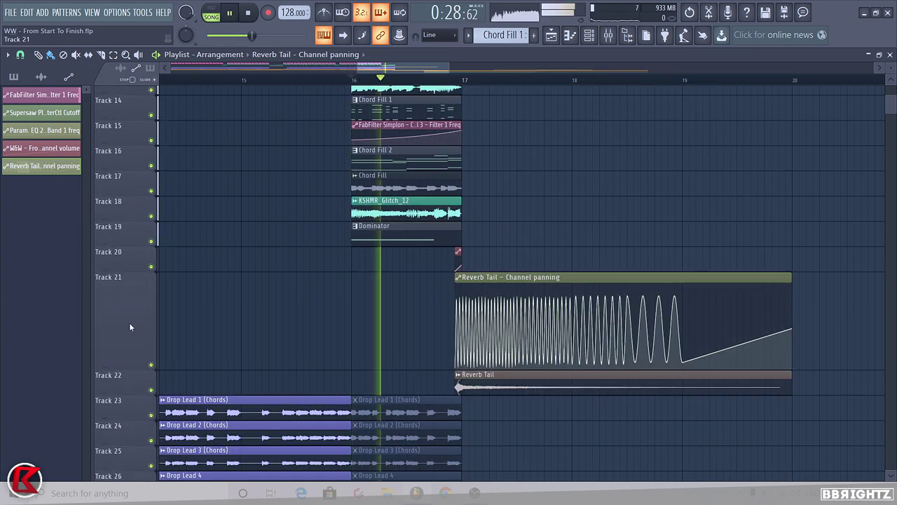
Reset Track 21 to its normal height.
{"action": "right_click", "coordinate": [132, 307]}
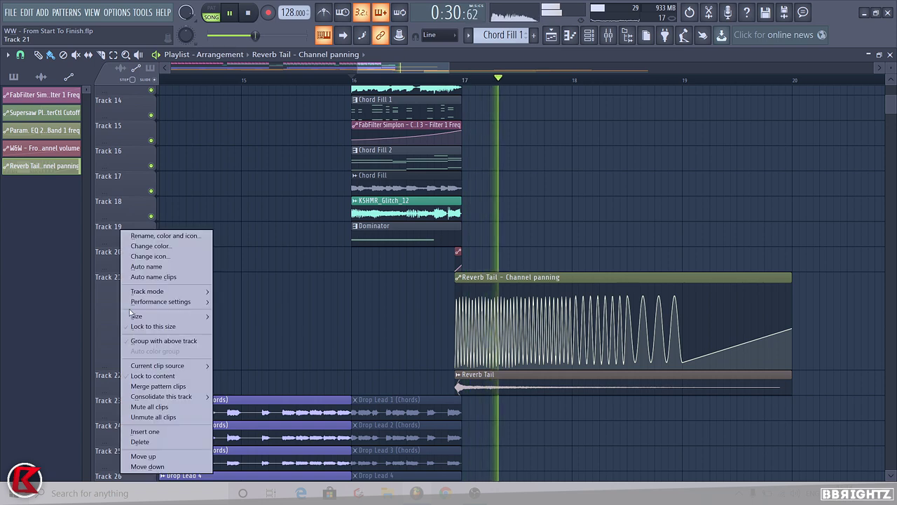
{"action": "left_click", "coordinate": [231, 326]}
{"action": "scroll", "coordinate": [494, 321], "scroll_direction": "up", "scroll_amount": 3}
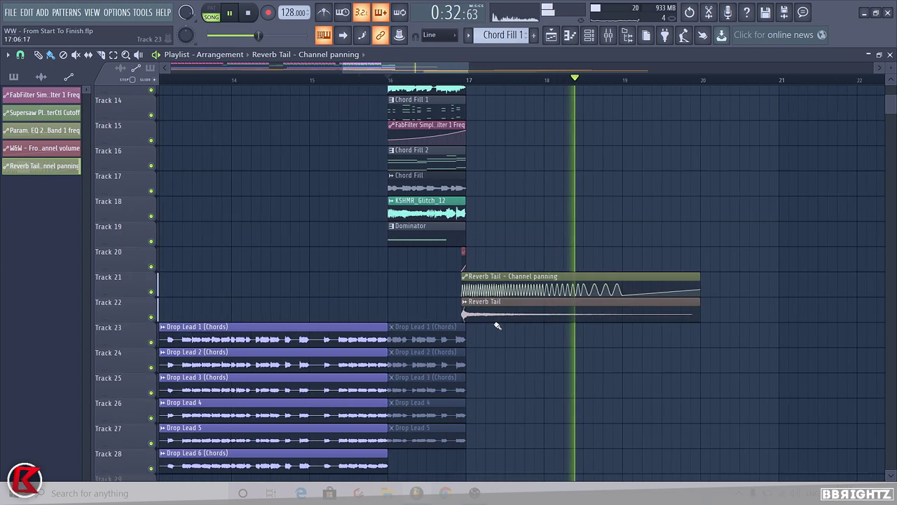
Enlarge Track 21, slow the first segment of the panning wave slightly and replay the transition.
{"action": "scroll", "coordinate": [494, 321], "scroll_direction": "up", "scroll_amount": 2}
{"action": "left_click_drag", "start_coordinate": [130, 297], "coordinate": [140, 366]}
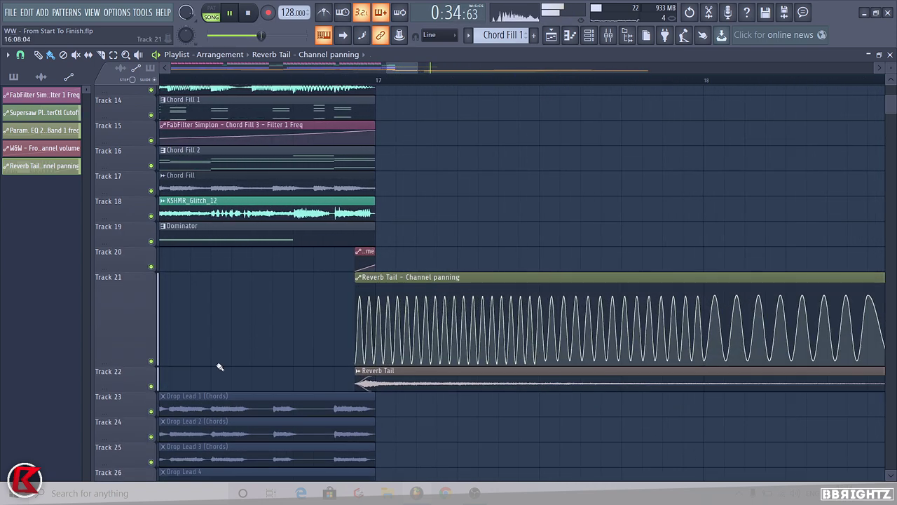
{"action": "left_click_drag", "start_coordinate": [448, 330], "coordinate": [448, 327]}
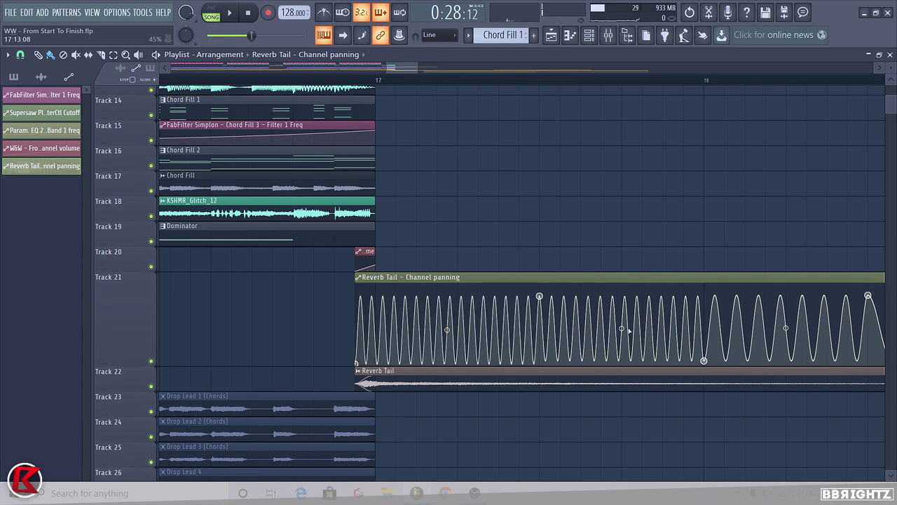
{"action": "key", "text": "space"}
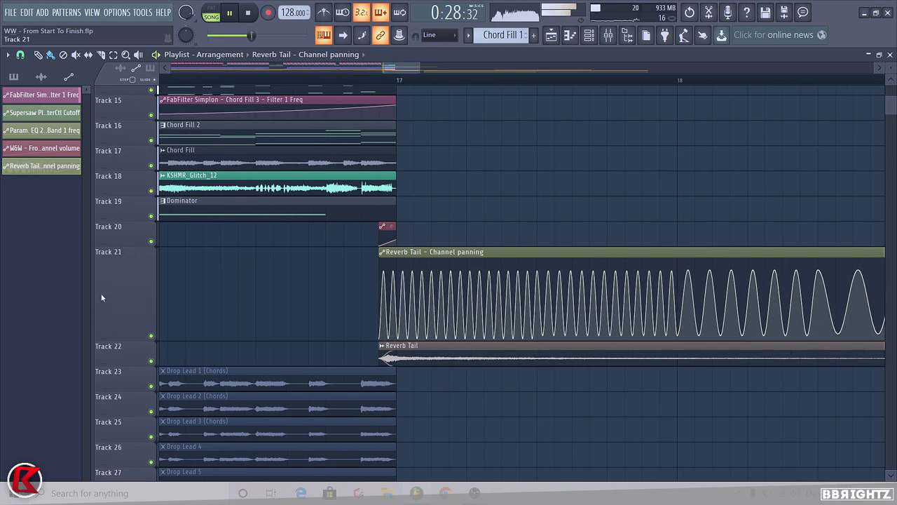
Set the size of the panning automation's Track 21 to 100%.
{"action": "right_click", "coordinate": [139, 300]}
{"action": "mouse_move", "coordinate": [195, 319]}
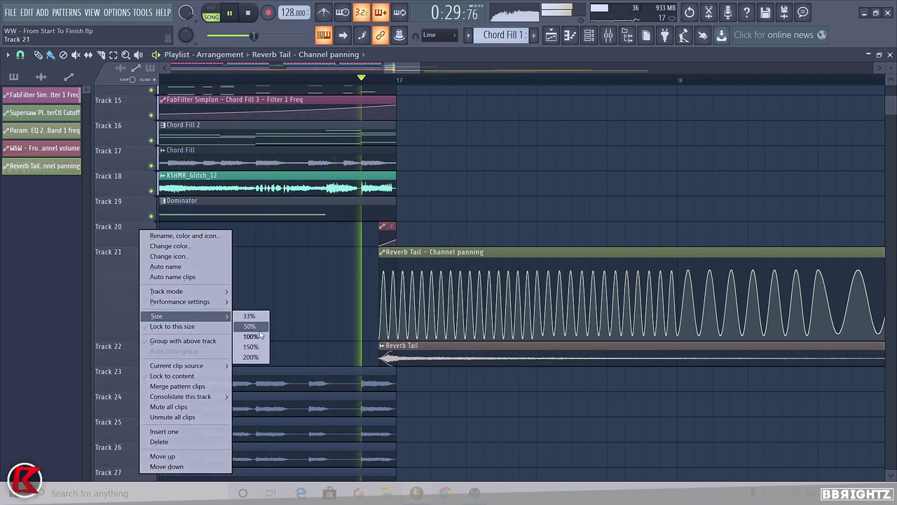
{"action": "left_click", "coordinate": [251, 336]}
List the patterns in the picker and examine the effects and Break Pluck tracks that follow the transition from bar 17.
{"action": "scroll", "coordinate": [303, 249], "scroll_direction": "down", "scroll_amount": 3}
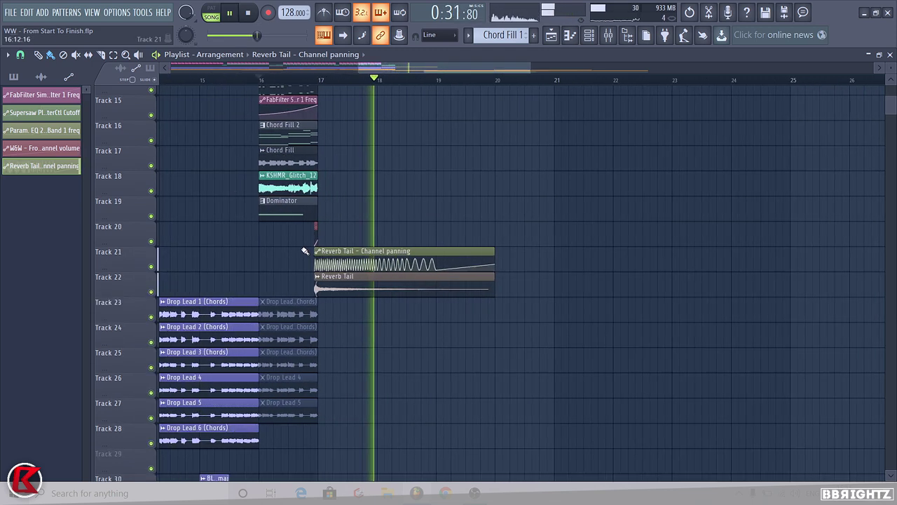
{"action": "scroll", "coordinate": [305, 251], "scroll_direction": "down", "scroll_amount": 2}
{"action": "scroll", "coordinate": [302, 253], "scroll_direction": "down", "scroll_amount": 3}
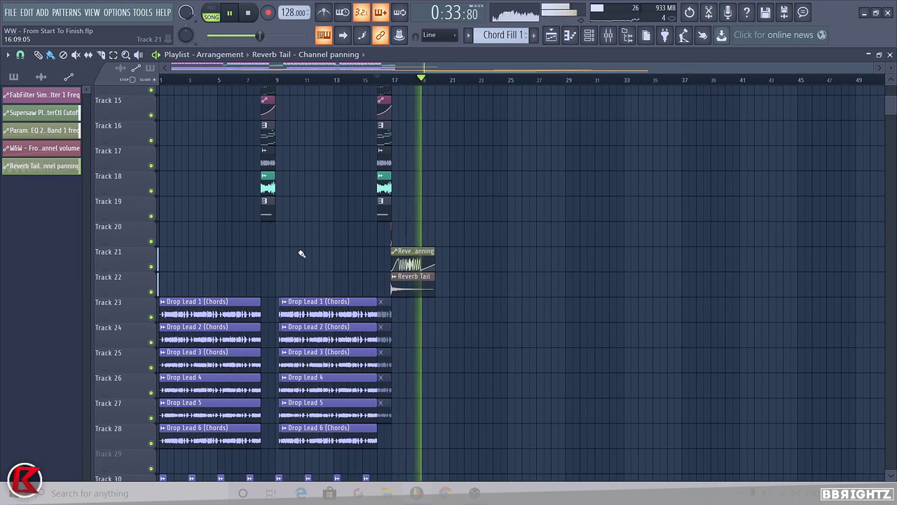
{"action": "left_click", "coordinate": [13, 76]}
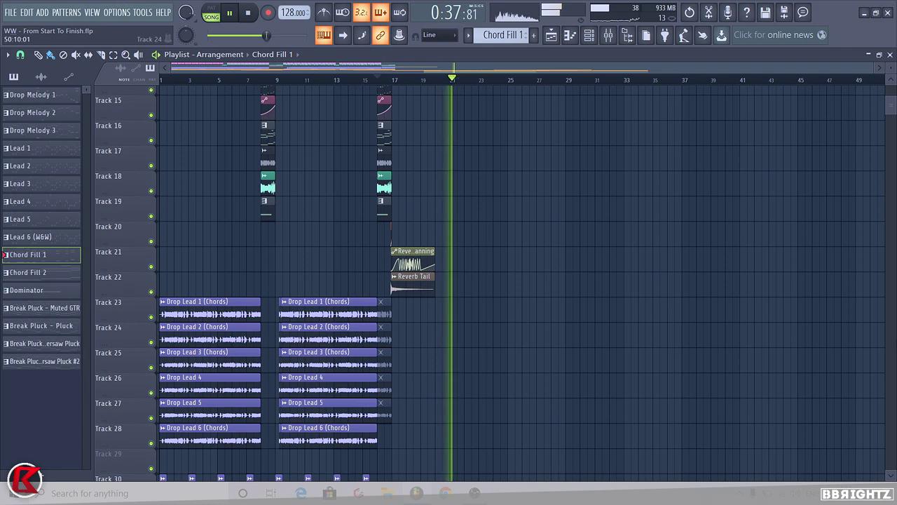
{"action": "scroll", "coordinate": [395, 208], "scroll_direction": "down", "scroll_amount": 7}
{"action": "scroll", "coordinate": [395, 209], "scroll_direction": "up", "scroll_amount": 6}
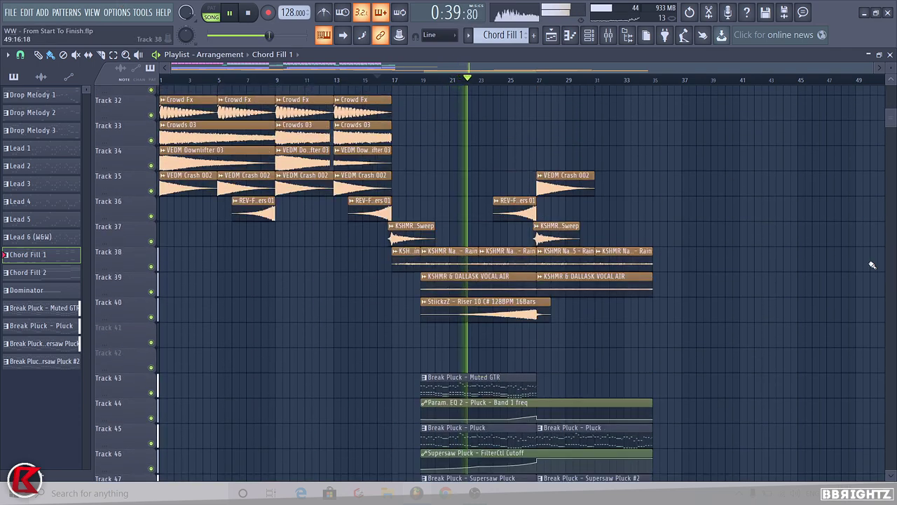
{"action": "key", "text": "space"}
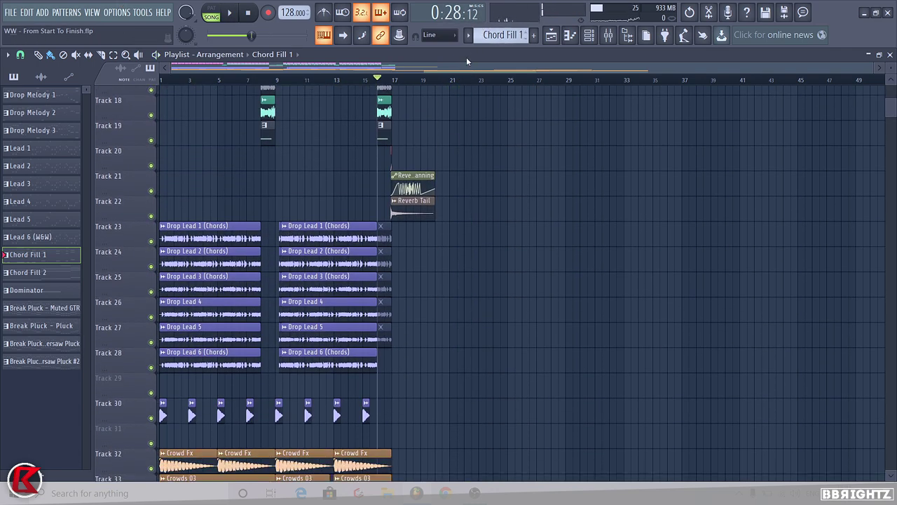
{"action": "scroll", "coordinate": [401, 218], "scroll_direction": "up", "scroll_amount": 3}
{"action": "scroll", "coordinate": [421, 228], "scroll_direction": "down", "scroll_amount": 3}
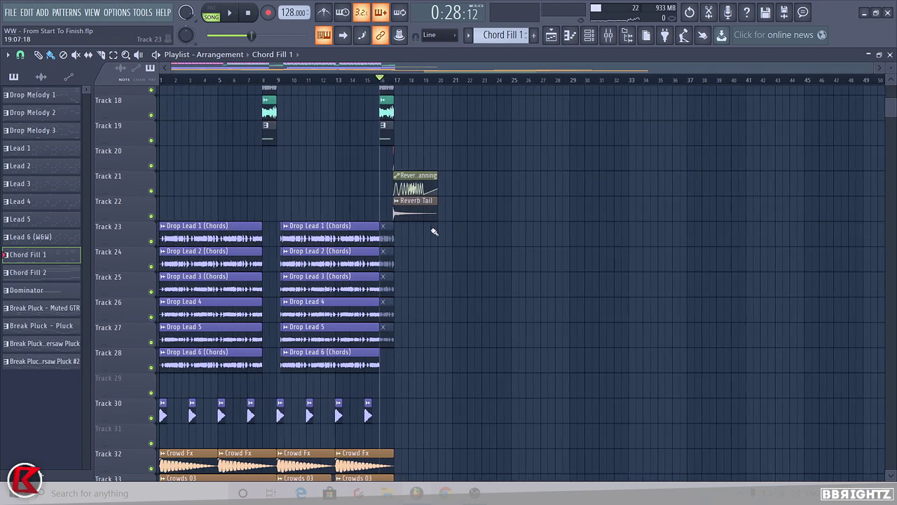
{"action": "scroll", "coordinate": [722, 300], "scroll_direction": "down", "scroll_amount": 6}
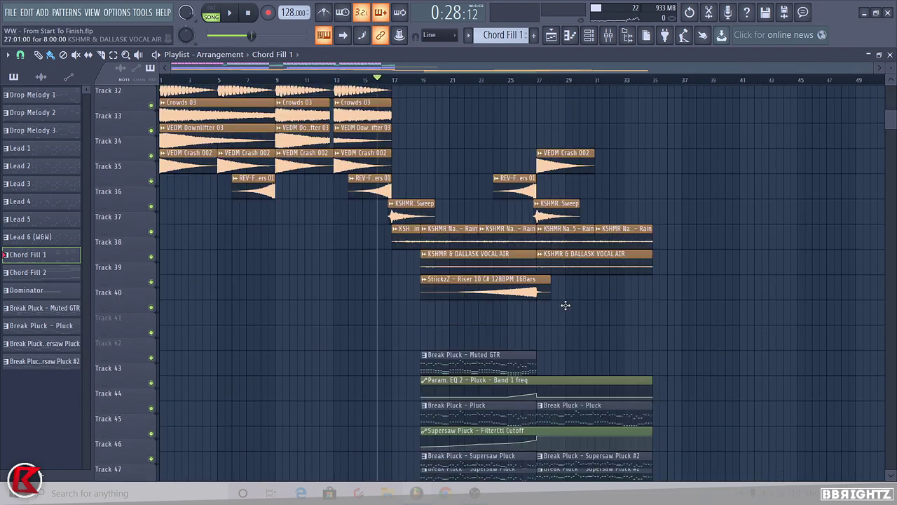
{"action": "scroll", "coordinate": [410, 297], "scroll_direction": "down", "scroll_amount": 2}
{"action": "scroll", "coordinate": [423, 266], "scroll_direction": "up", "scroll_amount": 5}
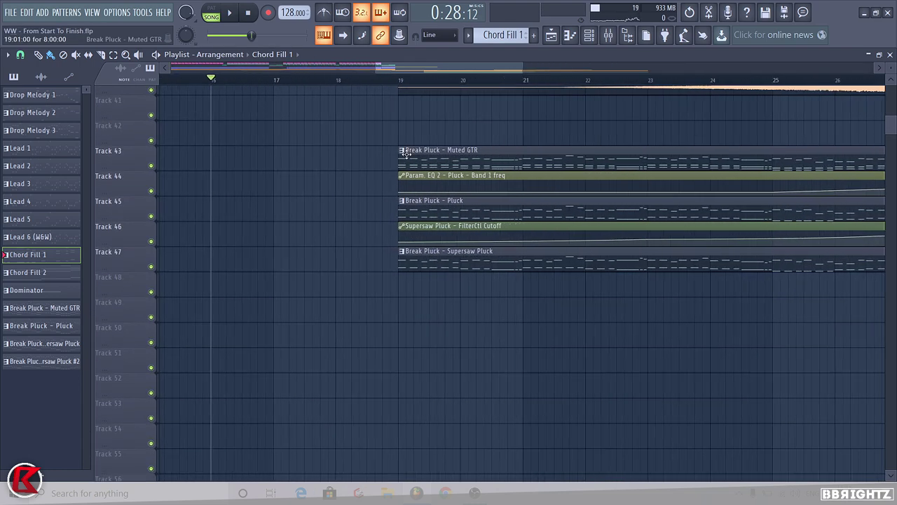
Solo Track 43 and enable Tracks 44 and 45 alongside it.
{"action": "right_click", "coordinate": [151, 166]}
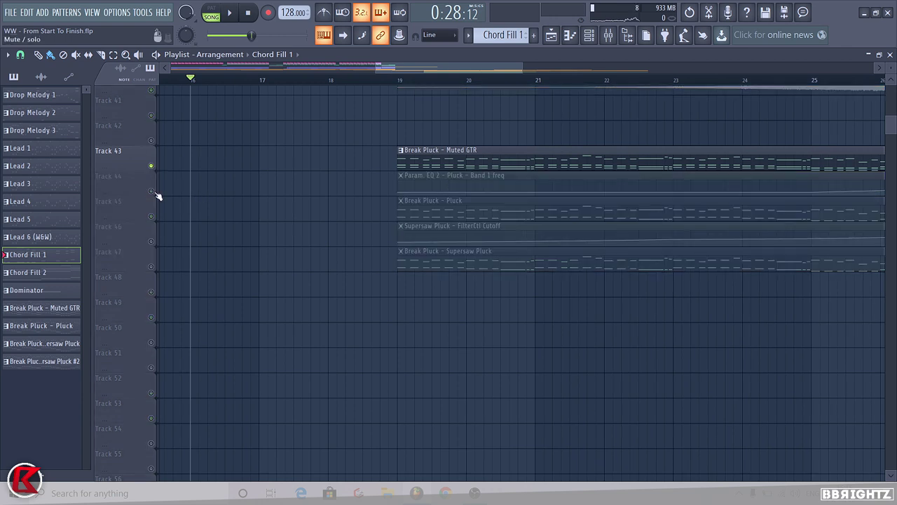
{"action": "left_click", "coordinate": [151, 190]}
{"action": "left_click", "coordinate": [152, 216]}
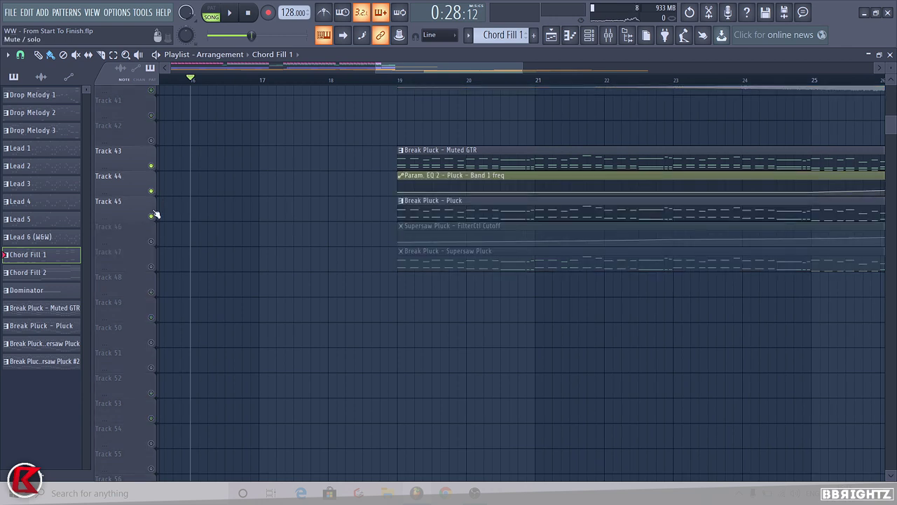
Copy the opening slices of the Muted GTR and Pluck patterns to bar 17 on their own tracks and preview them.
{"action": "left_click", "coordinate": [406, 155], "text": "ctrl+shift"}
{"action": "left_click", "coordinate": [420, 207], "text": "ctrl+shift"}
{"action": "left_click_drag", "start_coordinate": [420, 207], "coordinate": [269, 220]}
{"action": "key", "text": "Delete"}
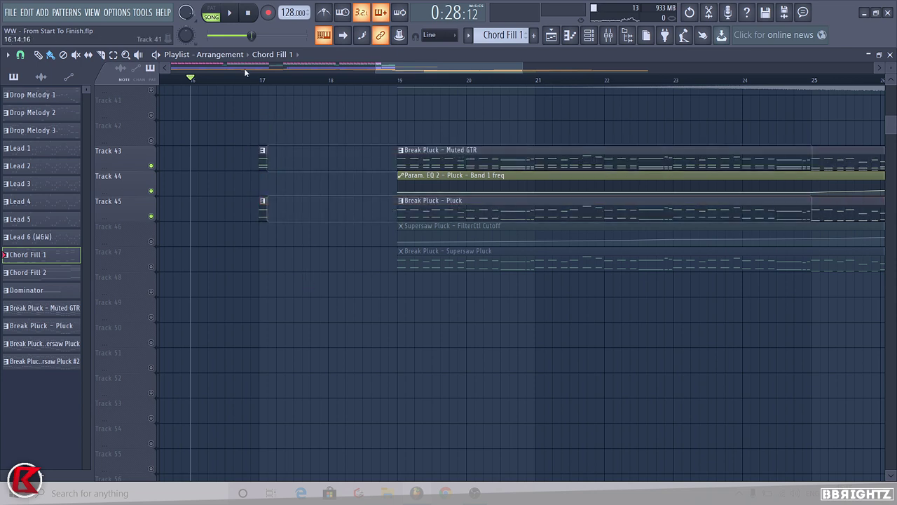
{"action": "left_click", "coordinate": [260, 80]}
{"action": "key", "text": "space"}
{"action": "key", "text": "space"}
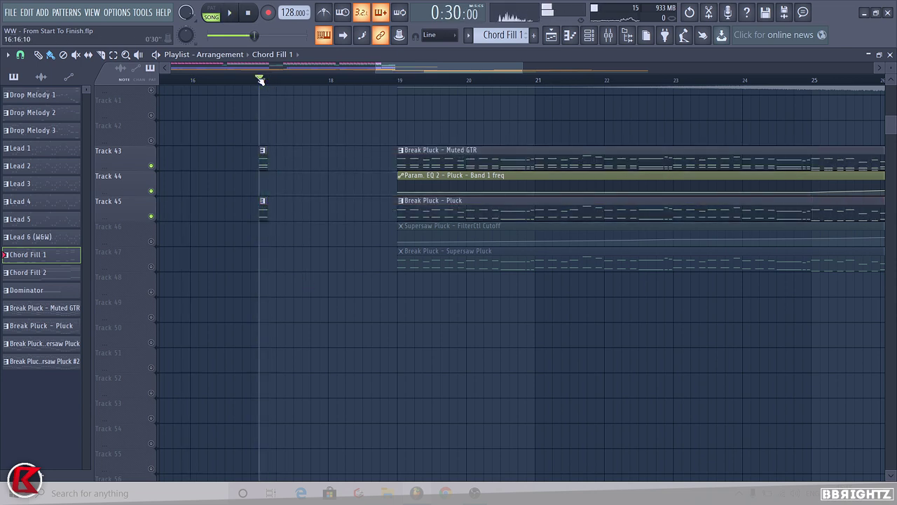
Mute the original Muted GTR and Pluck clips at bar 19 and set the playback selection from bar 17 to 20.
{"action": "left_click_drag", "start_coordinate": [260, 80], "coordinate": [392, 105]}
{"action": "scroll", "coordinate": [382, 141], "scroll_direction": "down", "scroll_amount": 1}
{"action": "right_click", "coordinate": [398, 155], "text": "alt"}
{"action": "right_click", "coordinate": [398, 205], "text": "alt"}
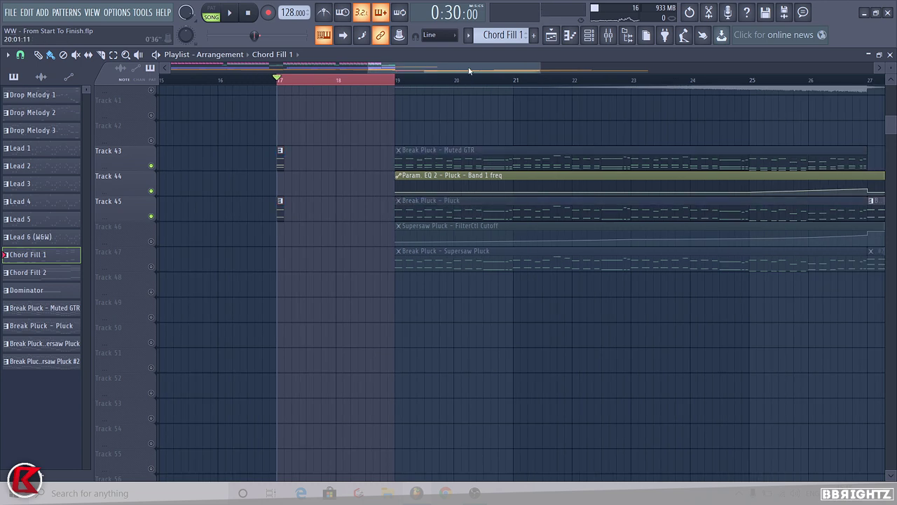
{"action": "left_click_drag", "start_coordinate": [455, 84], "coordinate": [490, 91]}
Bypass the Pluck Group's delay and existing reverb in the mixer and add another ValhallaVintageVerb in slot 10.
{"action": "left_click", "coordinate": [608, 36]}
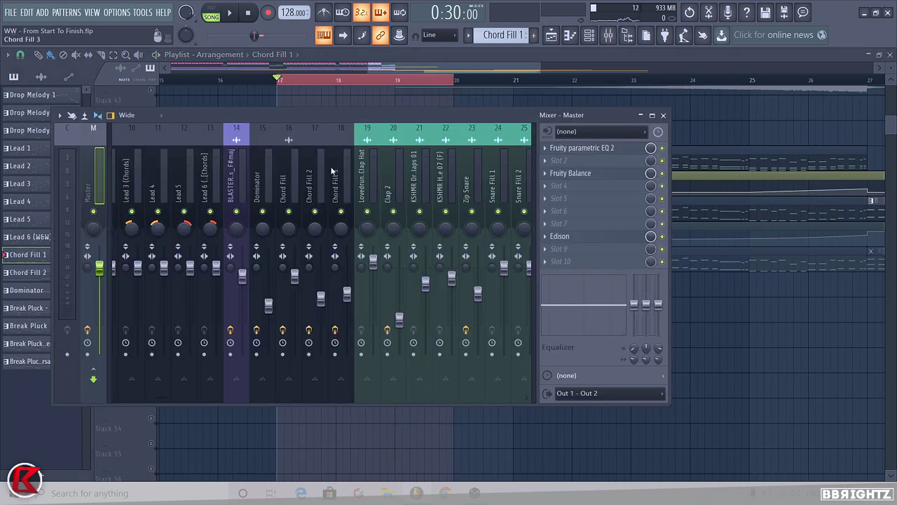
{"action": "scroll", "coordinate": [248, 169], "scroll_direction": "down", "scroll_amount": 5}
{"action": "scroll", "coordinate": [258, 174], "scroll_direction": "down", "scroll_amount": 5}
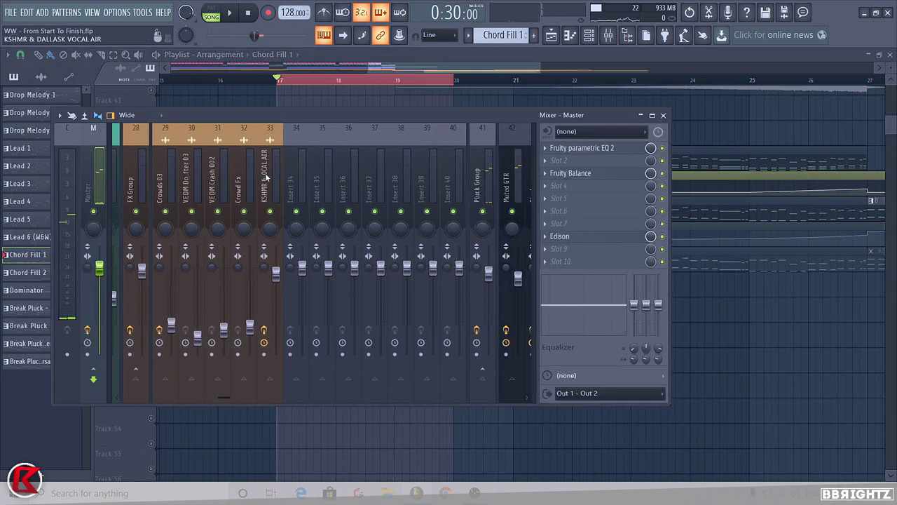
{"action": "left_click", "coordinate": [324, 182]}
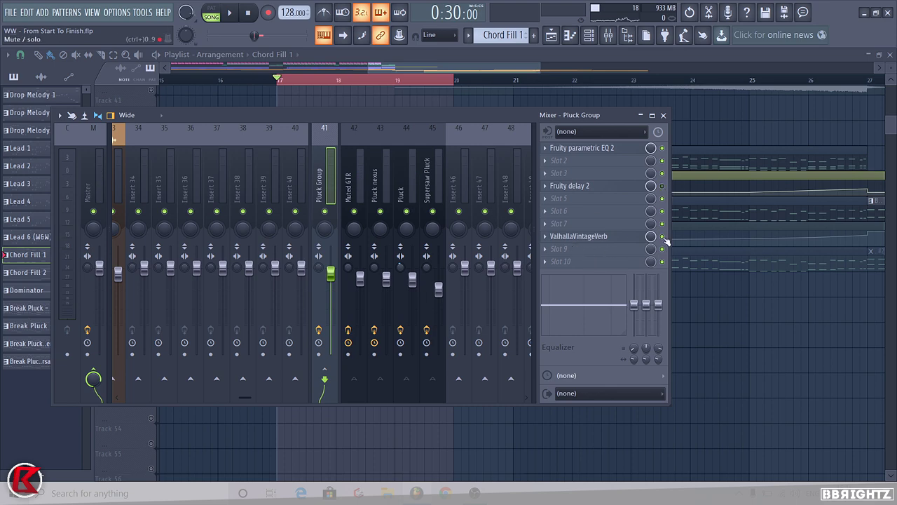
{"action": "left_click", "coordinate": [560, 261]}
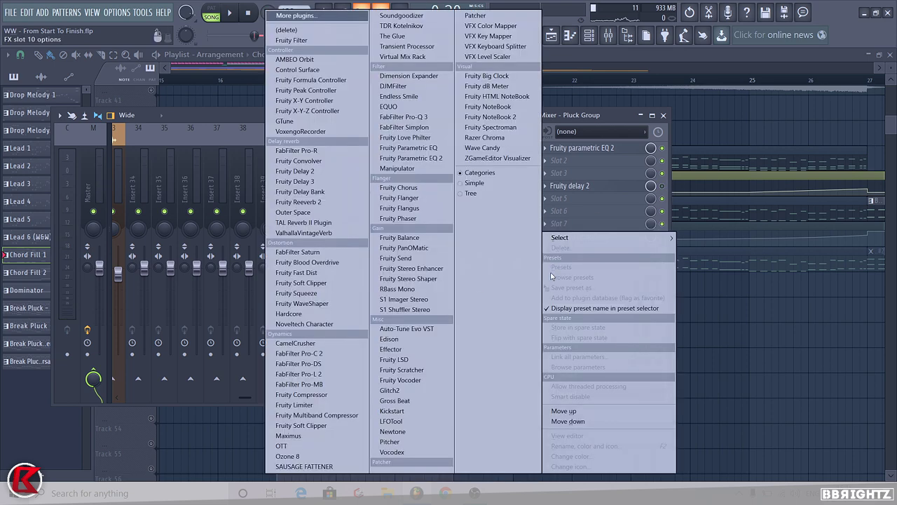
{"action": "left_click", "coordinate": [298, 233]}
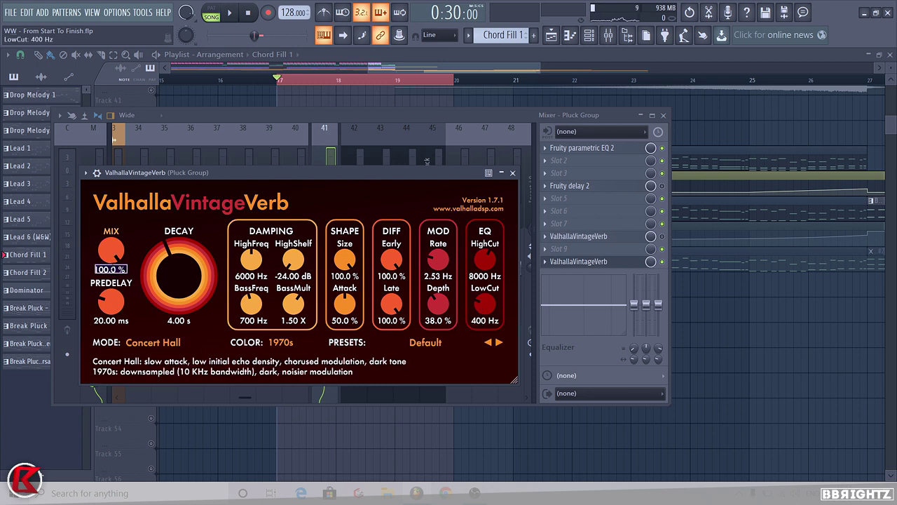
Set the new reverb's mix to 50% and decay to 6.00 s, and preview the pluck slice.
{"action": "key", "text": "Return"}
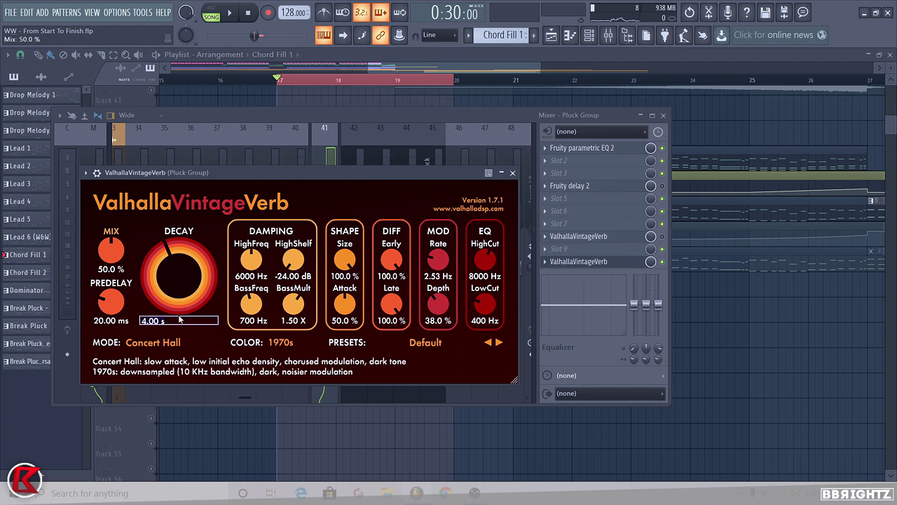
{"action": "key", "text": "space"}
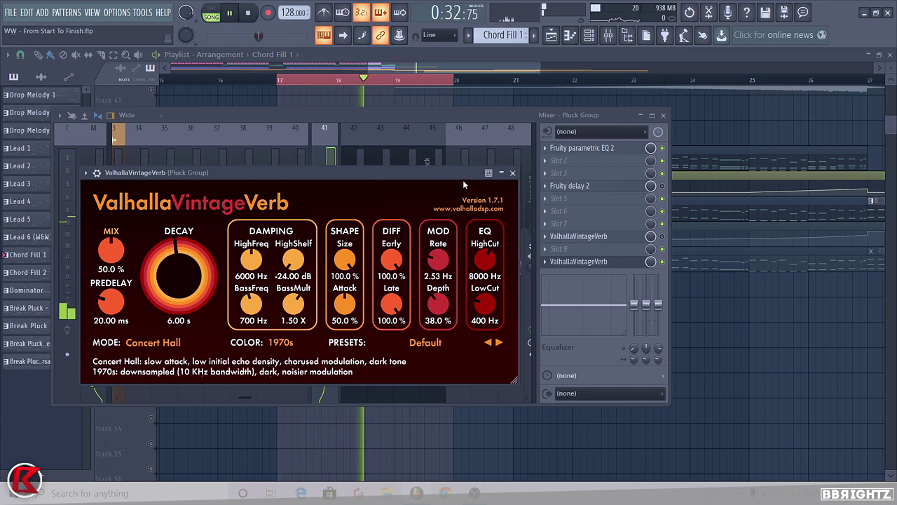
{"action": "key", "text": "space"}
Record the reverberated pluck slice from bar 17 with Edison on the Master channel and place the recording in the playlist.
{"action": "left_click", "coordinate": [512, 172]}
{"action": "left_click", "coordinate": [89, 178]}
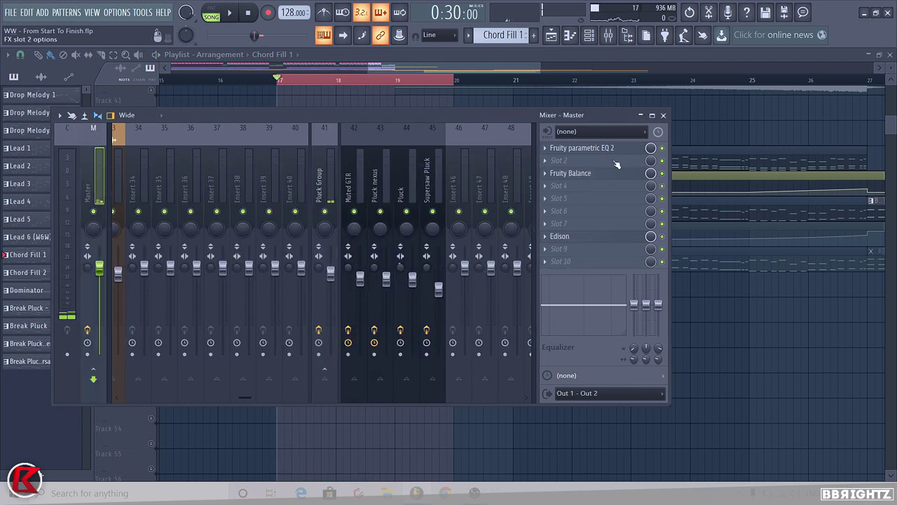
{"action": "left_click", "coordinate": [555, 241]}
{"action": "left_click", "coordinate": [389, 339]}
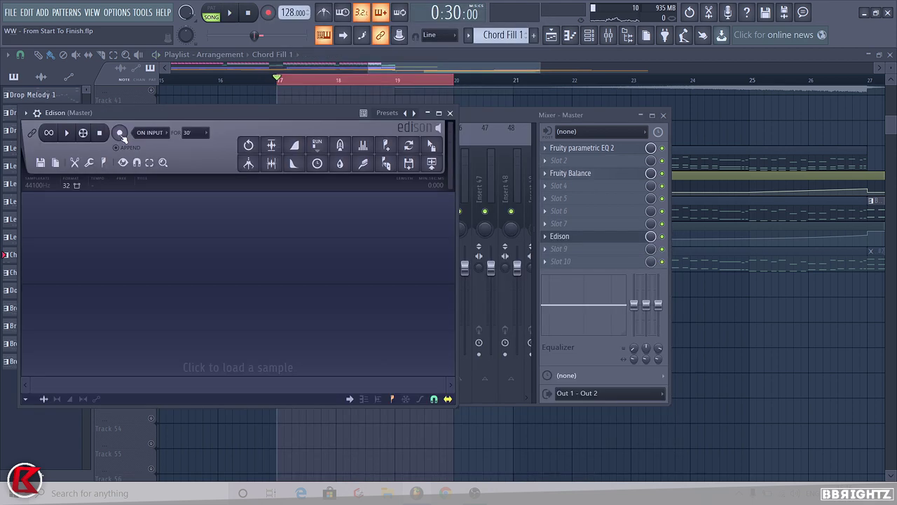
{"action": "left_click", "coordinate": [119, 134]}
{"action": "key", "text": "space"}
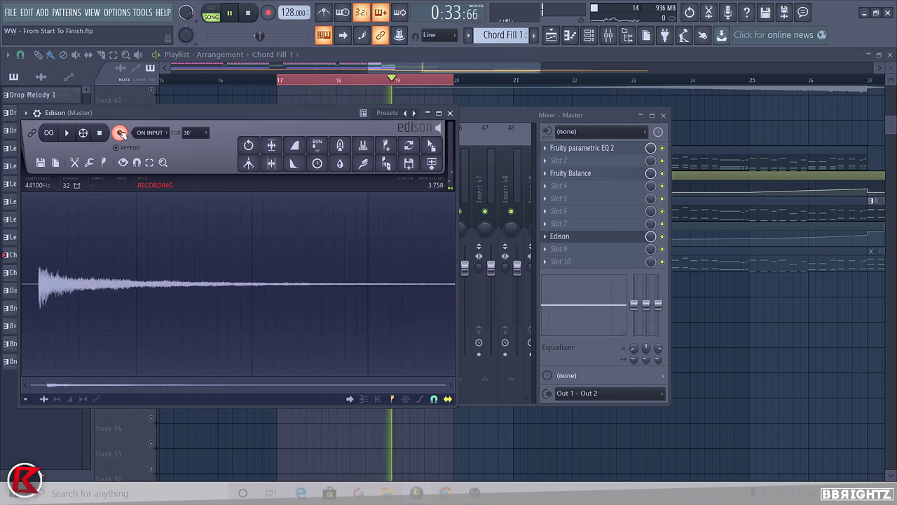
{"action": "left_click", "coordinate": [248, 13]}
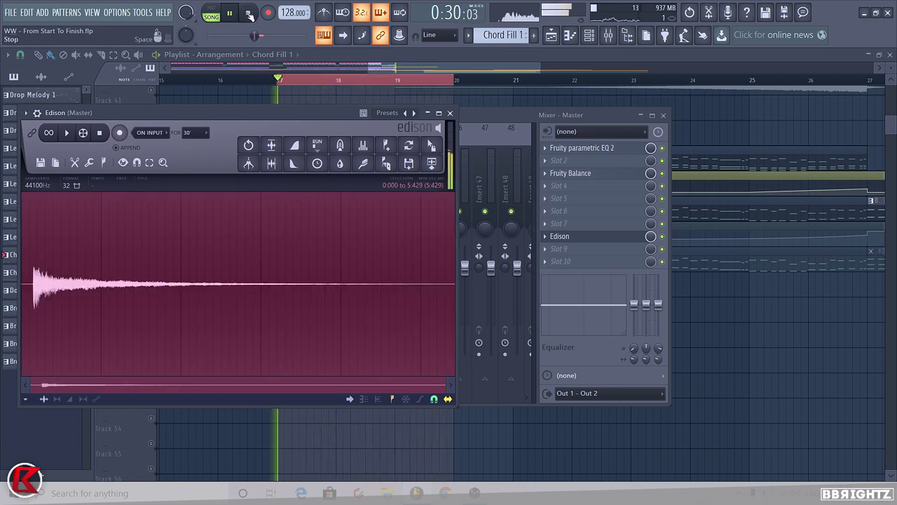
{"action": "left_click_drag", "start_coordinate": [433, 146], "coordinate": [709, 336]}
Delete the ValhallaVintageVerb from slot 10 of the Pluck Group and close the mixer.
{"action": "left_click", "coordinate": [609, 38]}
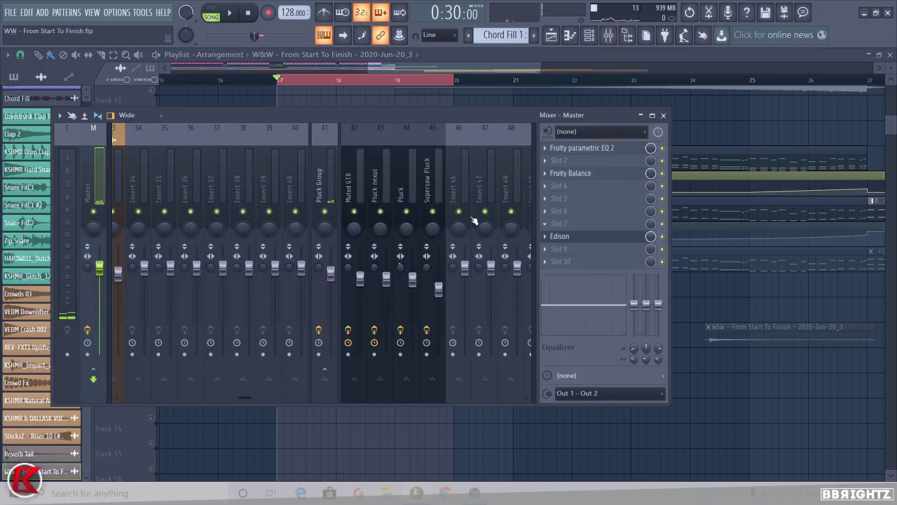
{"action": "left_click", "coordinate": [355, 195]}
{"action": "left_click", "coordinate": [335, 195]}
{"action": "left_click", "coordinate": [545, 261]}
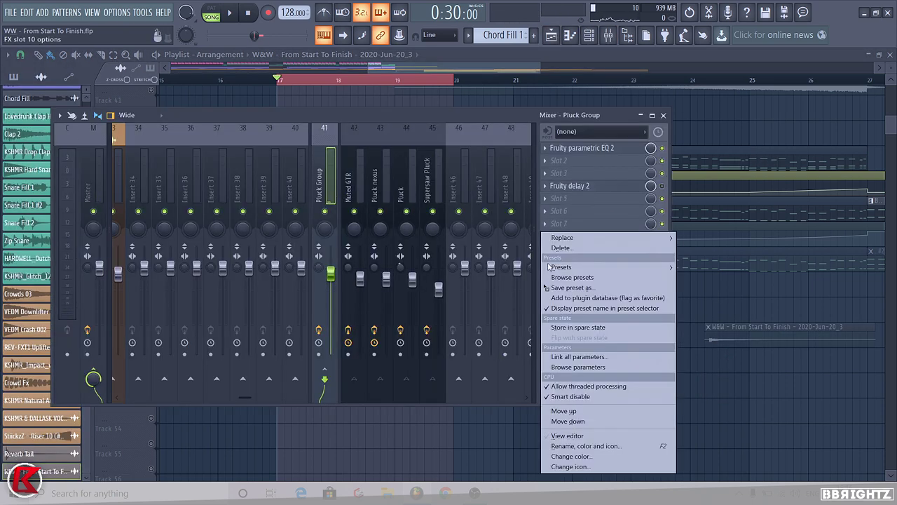
{"action": "left_click", "coordinate": [559, 248]}
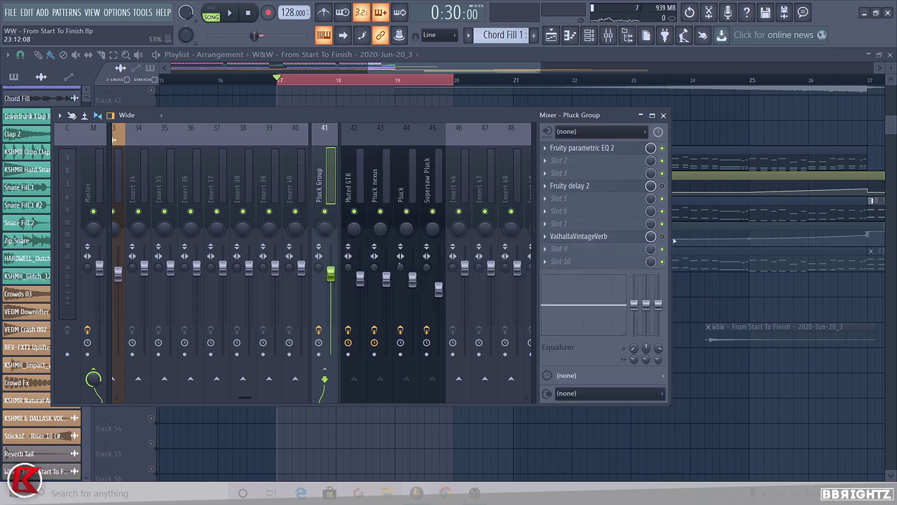
{"action": "key", "text": "F9"}
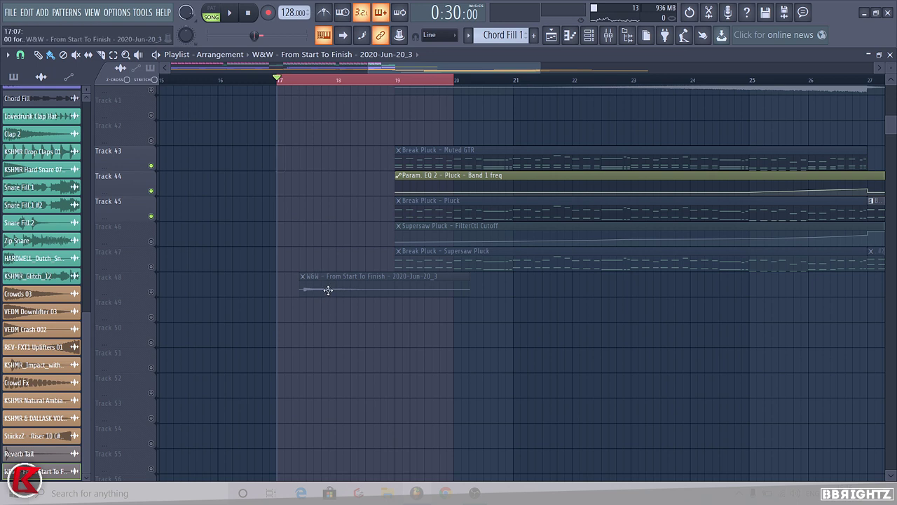
Normalize and reverse the recorded reverb clip.
{"action": "double_click", "coordinate": [328, 290]}
{"action": "left_click", "coordinate": [180, 219]}
{"action": "key", "text": "Escape"}
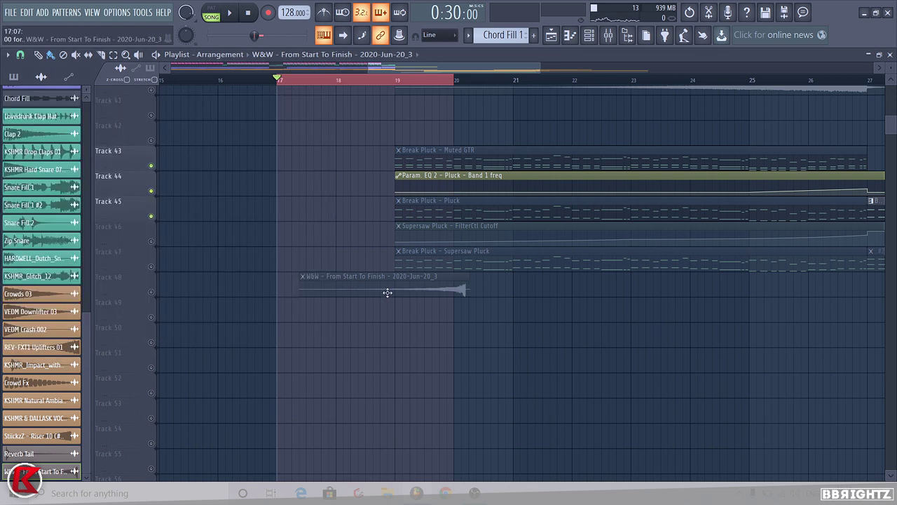
Align the reversed clip's swell with bar 19, slice it there, delete the remainder and trim its start to bar 17.
{"action": "scroll", "coordinate": [420, 301], "scroll_direction": "up", "scroll_amount": 3}
{"action": "scroll", "coordinate": [464, 303], "scroll_direction": "down", "scroll_amount": 2}
{"action": "scroll", "coordinate": [459, 296], "scroll_direction": "down", "scroll_amount": 1}
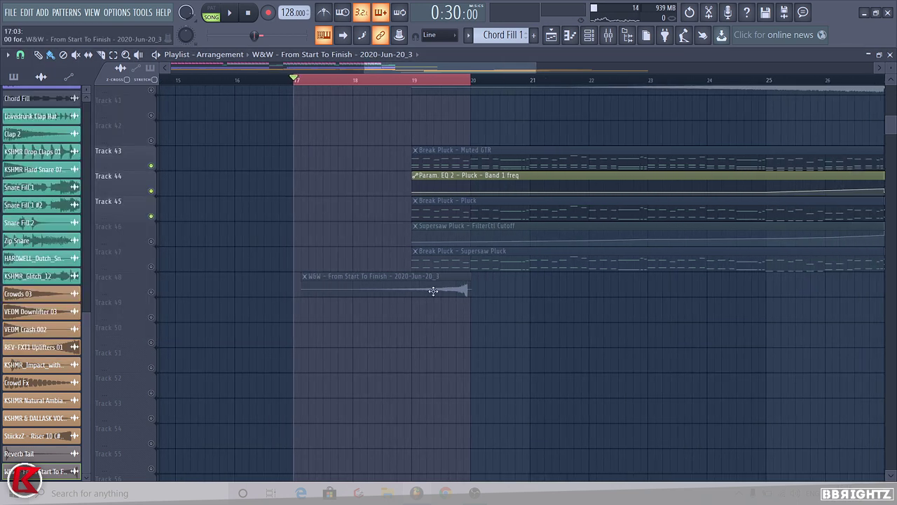
{"action": "scroll", "coordinate": [382, 305], "scroll_direction": "up", "scroll_amount": 8}
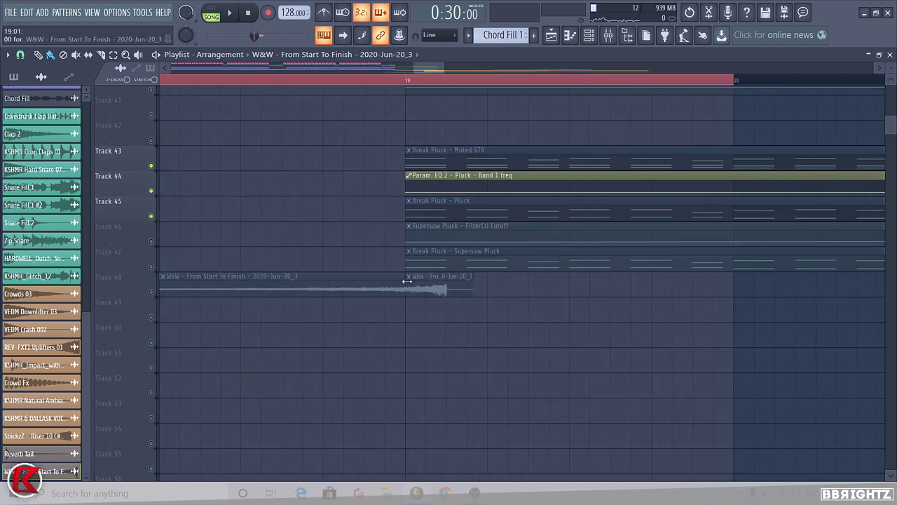
{"action": "left_click", "coordinate": [408, 279]}
{"action": "left_click", "coordinate": [415, 293]}
{"action": "right_click", "coordinate": [415, 293]}
{"action": "scroll", "coordinate": [506, 289], "scroll_direction": "down", "scroll_amount": 4}
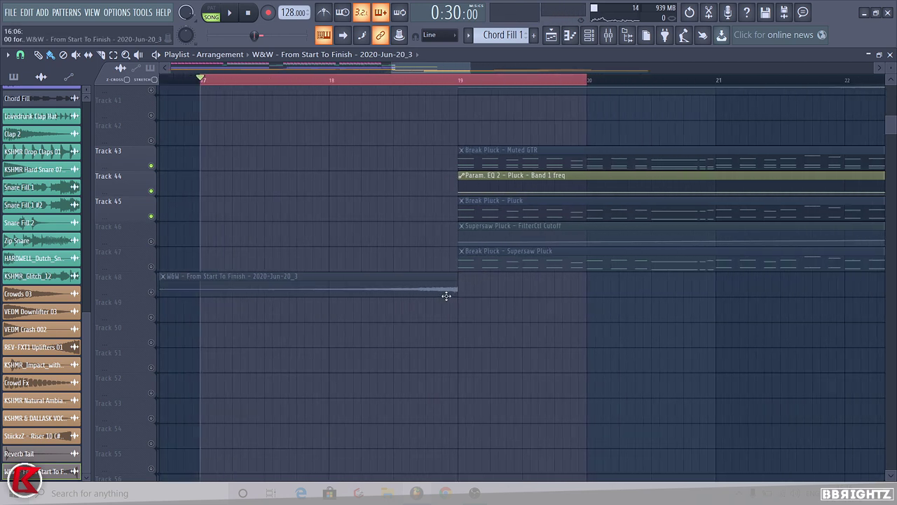
{"action": "scroll", "coordinate": [447, 295], "scroll_direction": "down", "scroll_amount": 4}
Enlarge Track 48 and add a fade-in to the reversed reverb sample.
{"action": "left_click_drag", "start_coordinate": [334, 262], "coordinate": [336, 337]}
{"action": "left_click_drag", "start_coordinate": [134, 297], "coordinate": [134, 433]}
{"action": "double_click", "coordinate": [402, 361]}
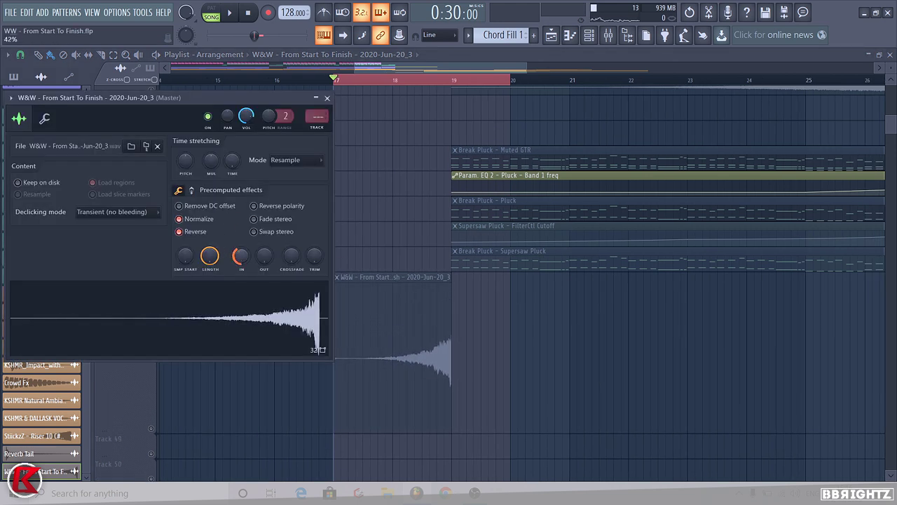
Rename the reversed clip's channel Reverse Reverb and colour it blue.
{"action": "type", "text": "Reverse Reverb"}
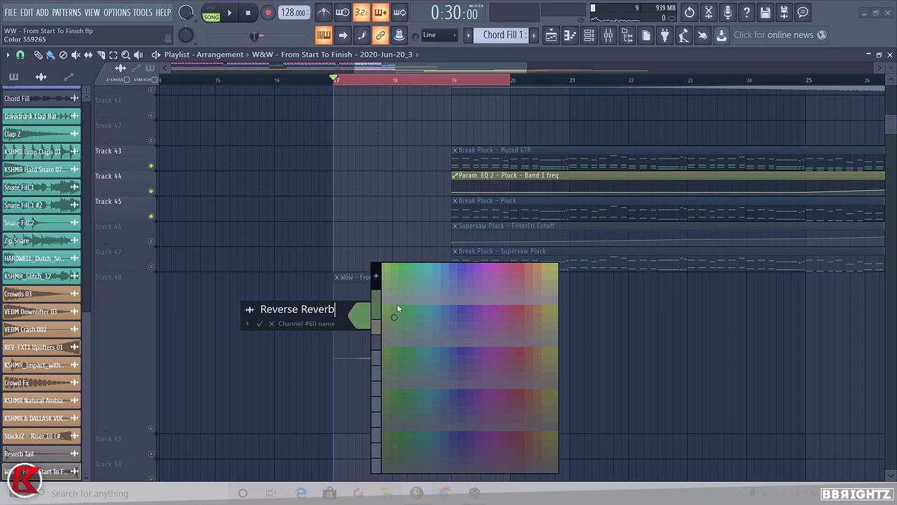
{"action": "left_click", "coordinate": [445, 268]}
{"action": "key", "text": "Return"}
Reset Track 48 to its normal height and move the Reverse Reverb clip to Track 43, directly before the Muted GTR clip.
{"action": "right_click", "coordinate": [120, 350]}
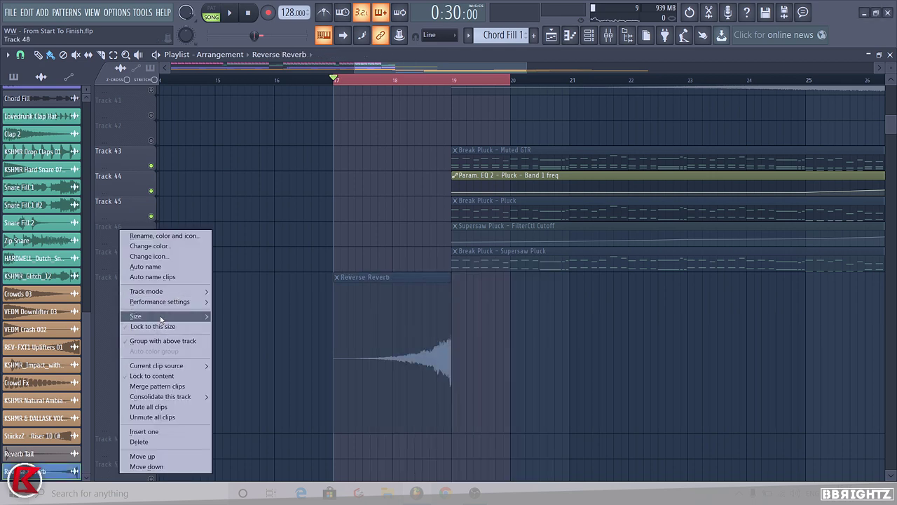
{"action": "left_click", "coordinate": [223, 337]}
{"action": "scroll", "coordinate": [280, 245], "scroll_direction": "down", "scroll_amount": 3}
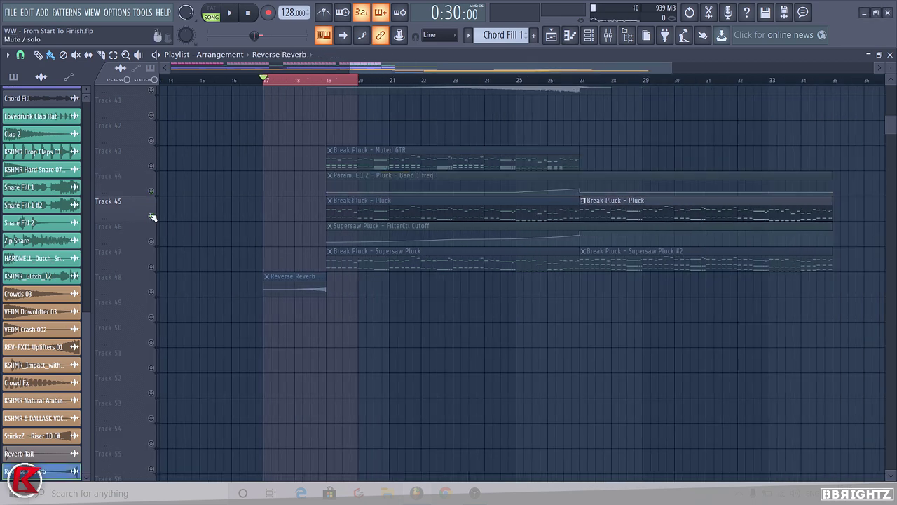
{"action": "left_click_drag", "start_coordinate": [286, 289], "coordinate": [290, 156]}
Restore all tracks and Break Pluck clips to audible and play the transition from bar 17.
{"action": "scroll", "coordinate": [309, 84], "scroll_direction": "up", "scroll_amount": 5}
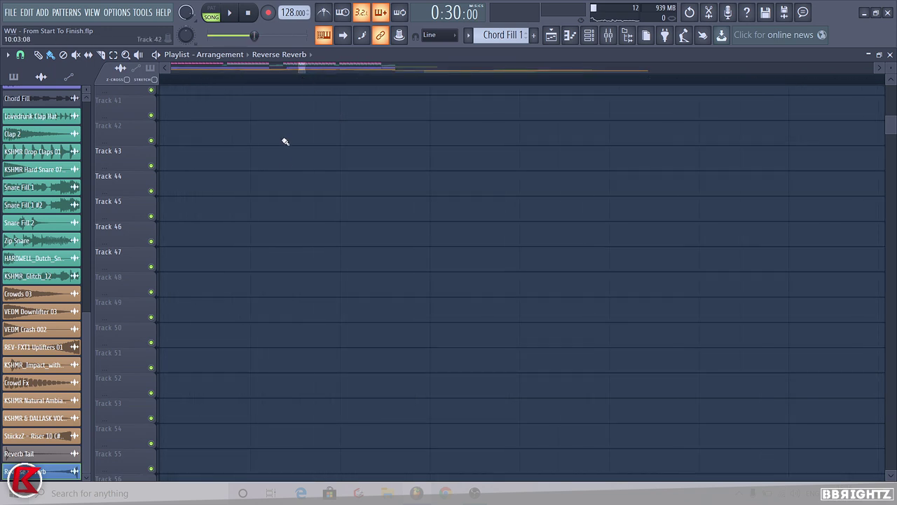
{"action": "scroll", "coordinate": [332, 227], "scroll_direction": "down", "scroll_amount": 5}
{"action": "key", "text": "space"}
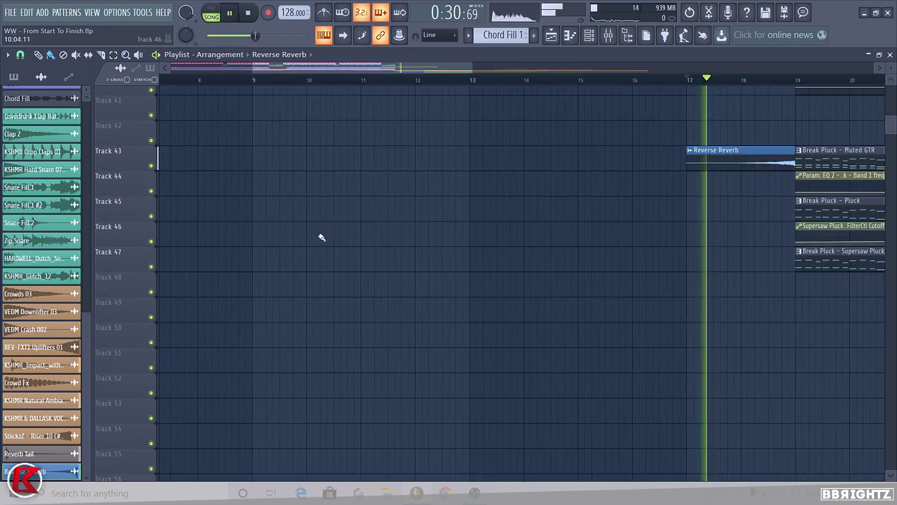
Lower the Reverse Reverb channel's volume to about 59% while replaying the transition from bar 17.
{"action": "left_click", "coordinate": [543, 150]}
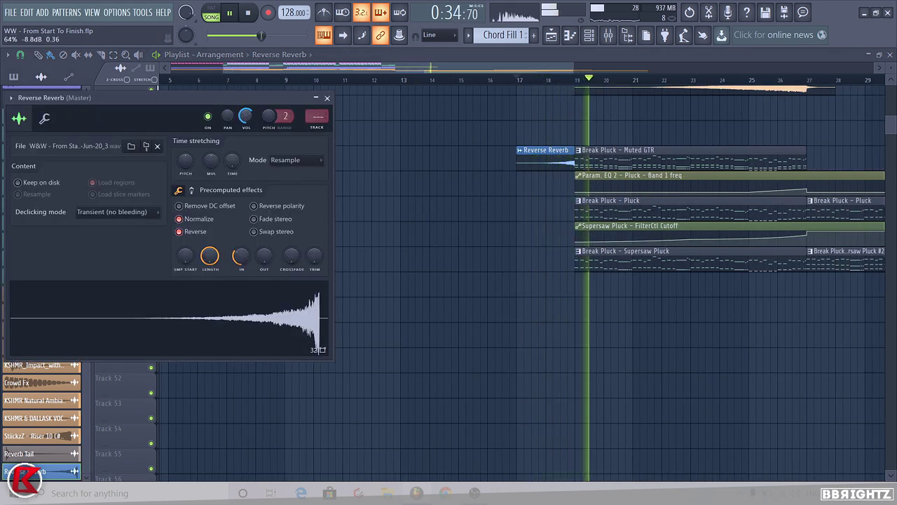
{"action": "key", "text": "space"}
{"action": "key", "text": "space"}
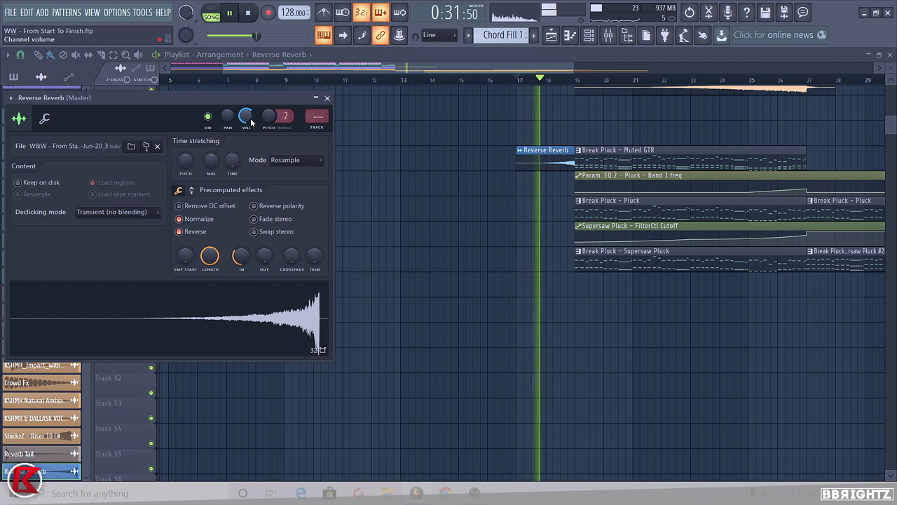
{"action": "left_click_drag", "start_coordinate": [252, 124], "coordinate": [250, 121]}
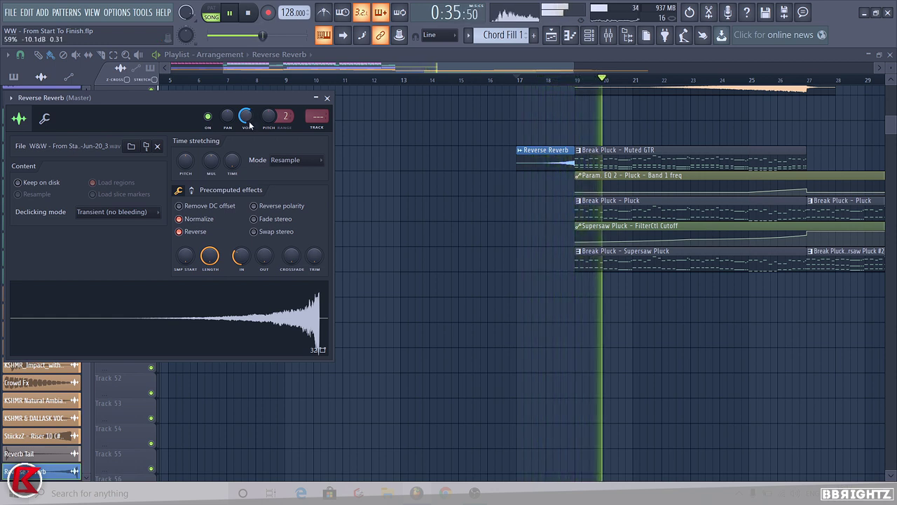
{"action": "scroll", "coordinate": [466, 275], "scroll_direction": "down", "scroll_amount": 1, "text": "ctrl"}
{"action": "scroll", "coordinate": [463, 272], "scroll_direction": "down", "scroll_amount": 2, "text": "ctrl"}
{"action": "key", "text": "space"}
{"action": "key", "text": "space"}
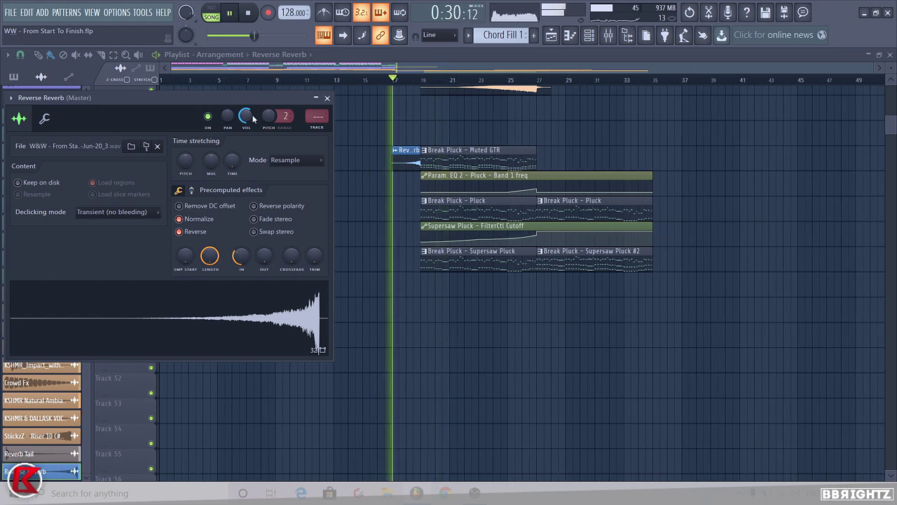
Stop playback, move the Reverse Reverb clip up to Track 42 and extend its end slightly past bar 19.
{"action": "scroll", "coordinate": [400, 186], "scroll_direction": "up", "scroll_amount": 2, "text": "ctrl"}
{"action": "key", "text": "space"}
{"action": "scroll", "coordinate": [403, 187], "scroll_direction": "up", "scroll_amount": 2, "text": "ctrl"}
{"action": "scroll", "coordinate": [491, 162], "scroll_direction": "up", "scroll_amount": 1}
{"action": "scroll", "coordinate": [489, 151], "scroll_direction": "up", "scroll_amount": 2, "text": "ctrl"}
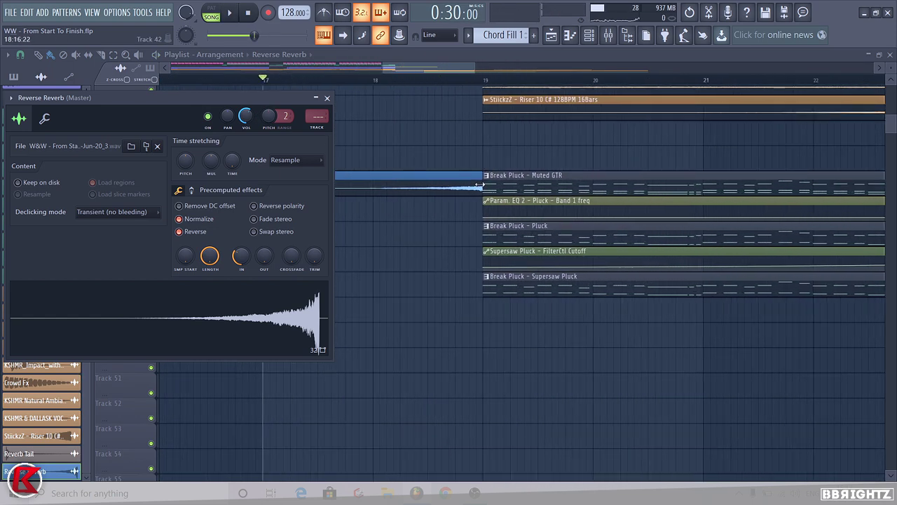
{"action": "double_click", "coordinate": [474, 181], "text": "ctrl"}
{"action": "key", "text": "shift+Up"}
{"action": "left_click", "coordinate": [494, 157], "text": "ctrl"}
{"action": "scroll", "coordinate": [491, 158], "scroll_direction": "up", "scroll_amount": 1, "text": "ctrl"}
{"action": "left_click_drag", "start_coordinate": [483, 161], "coordinate": [495, 165]}
{"action": "double_click", "coordinate": [478, 160]}
Set the Reverse Reverb channel's declicking mode to Generic (bleeding) and play the transition from bar 17.
{"action": "left_click", "coordinate": [126, 212]}
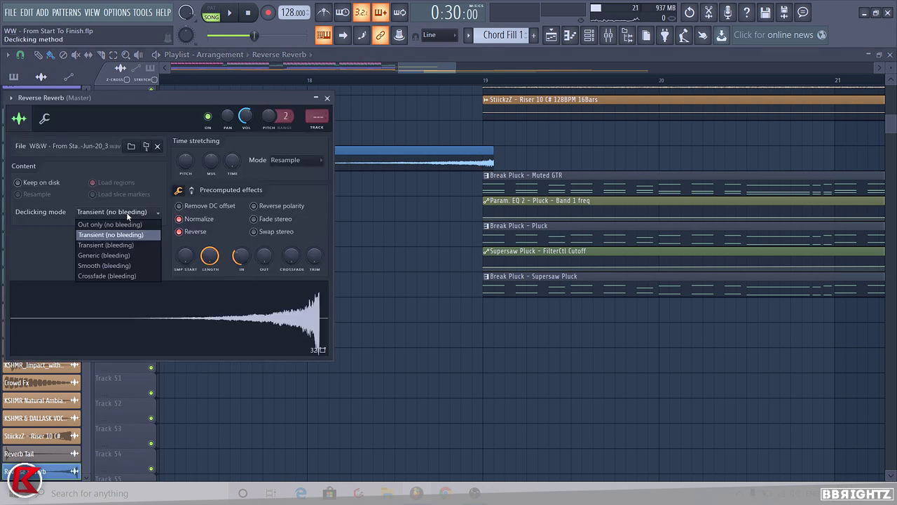
{"action": "left_click", "coordinate": [104, 256]}
{"action": "key", "text": "Escape"}
{"action": "key", "text": "space"}
{"action": "scroll", "coordinate": [429, 200], "scroll_direction": "down", "scroll_amount": 2, "text": "ctrl"}
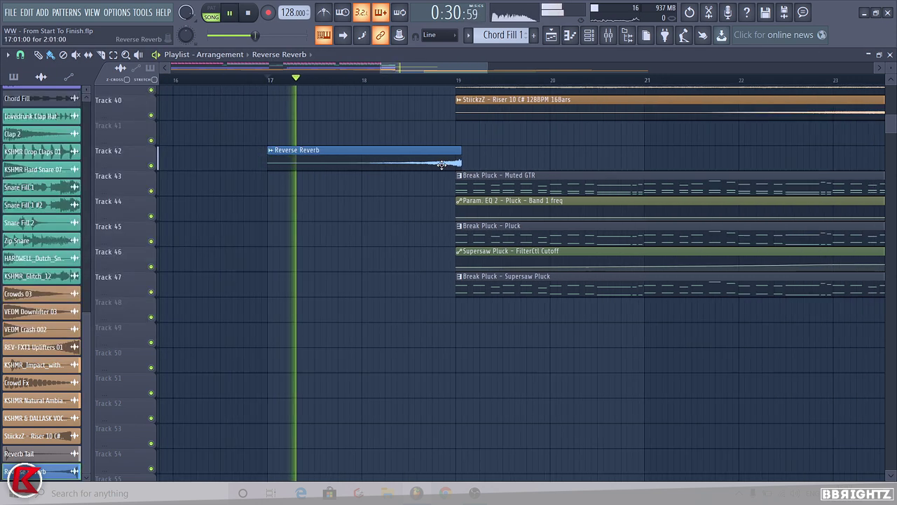
Shift the Reverse Reverb clip slightly earlier, trim its start to bar 17 and replay from just before bar 19.
{"action": "scroll", "coordinate": [452, 178], "scroll_direction": "up", "scroll_amount": 1, "text": "ctrl"}
{"action": "scroll", "coordinate": [452, 179], "scroll_direction": "up", "scroll_amount": 1, "text": "ctrl"}
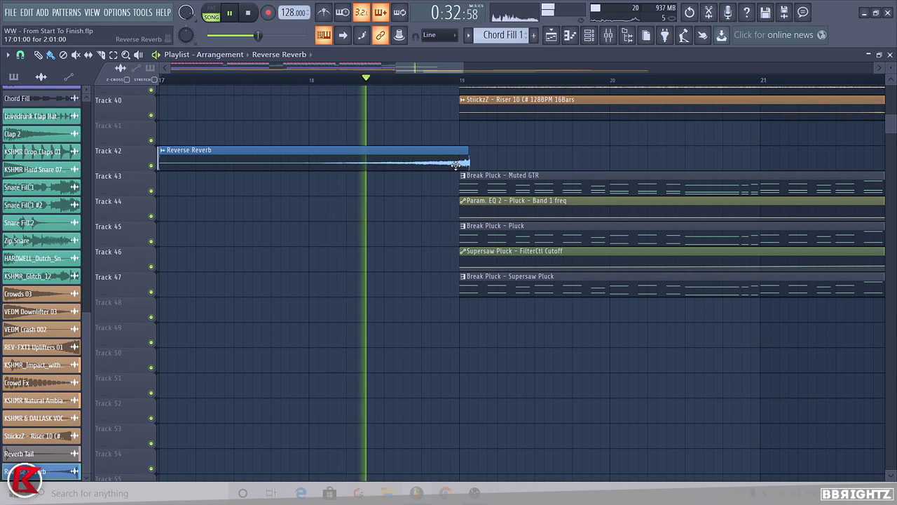
{"action": "left_click", "coordinate": [455, 167], "text": "ctrl"}
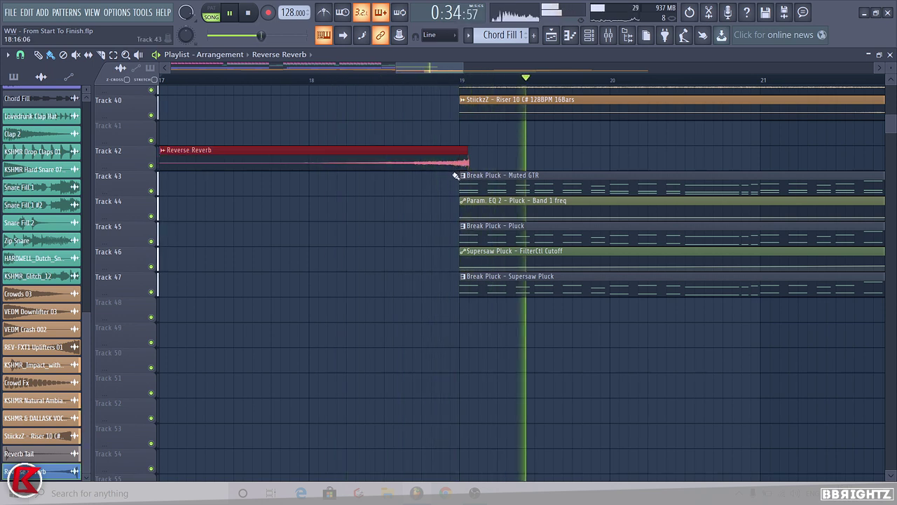
{"action": "scroll", "coordinate": [460, 186], "scroll_direction": "down", "scroll_amount": 1, "text": "ctrl"}
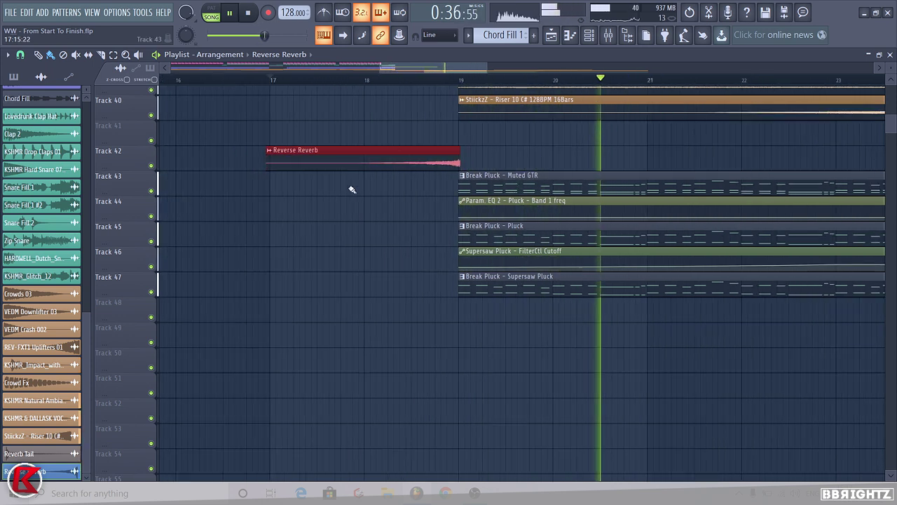
{"action": "left_click_drag", "start_coordinate": [270, 162], "coordinate": [274, 162]}
{"action": "left_click", "coordinate": [438, 80]}
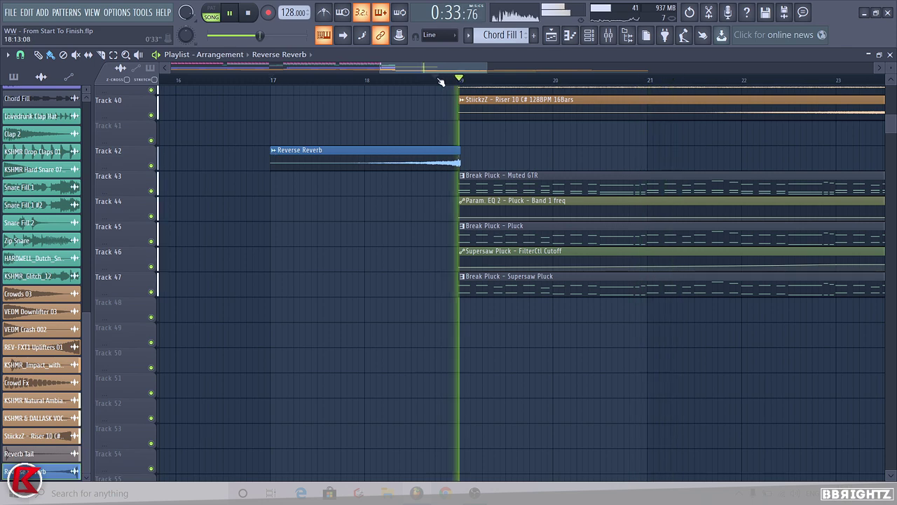
{"action": "scroll", "coordinate": [372, 166], "scroll_direction": "down", "scroll_amount": 2, "text": "ctrl"}
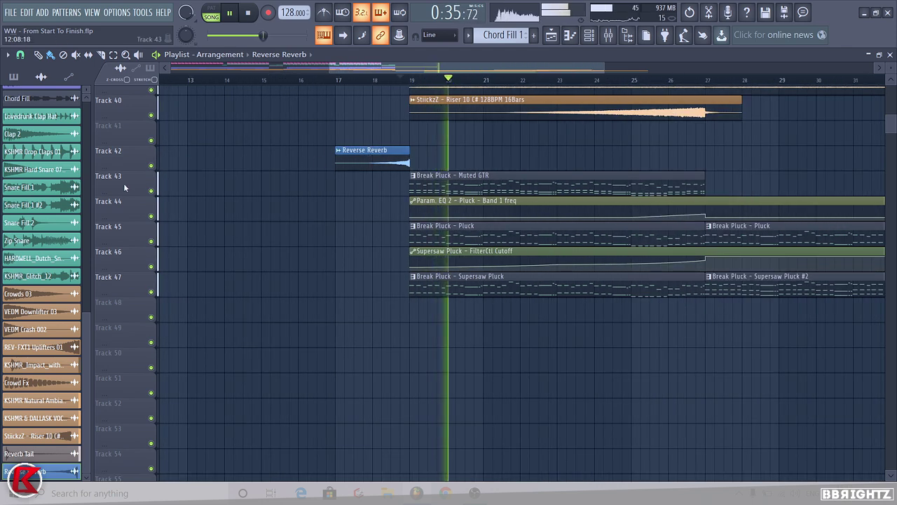
Route the Reverse Reverb channel to mixer insert 40, directly before the Pluck Group.
{"action": "key", "text": "F9"}
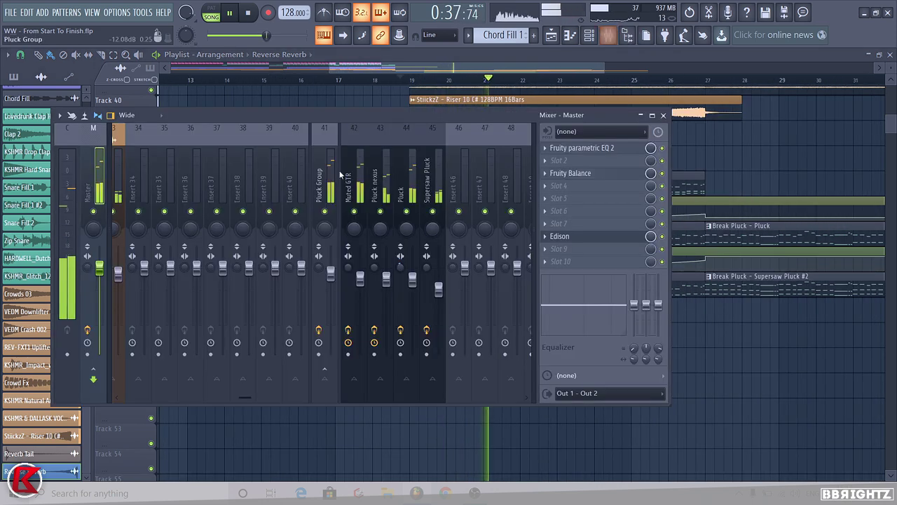
{"action": "scroll", "coordinate": [348, 170], "scroll_direction": "down", "scroll_amount": 3}
{"action": "left_click", "coordinate": [239, 218]}
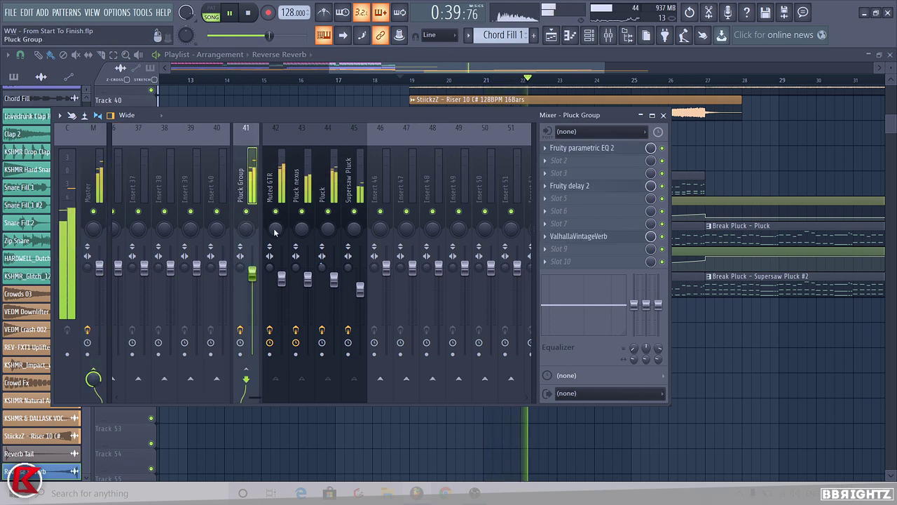
{"action": "left_click", "coordinate": [213, 187]}
{"action": "key", "text": "ctrl+l"}
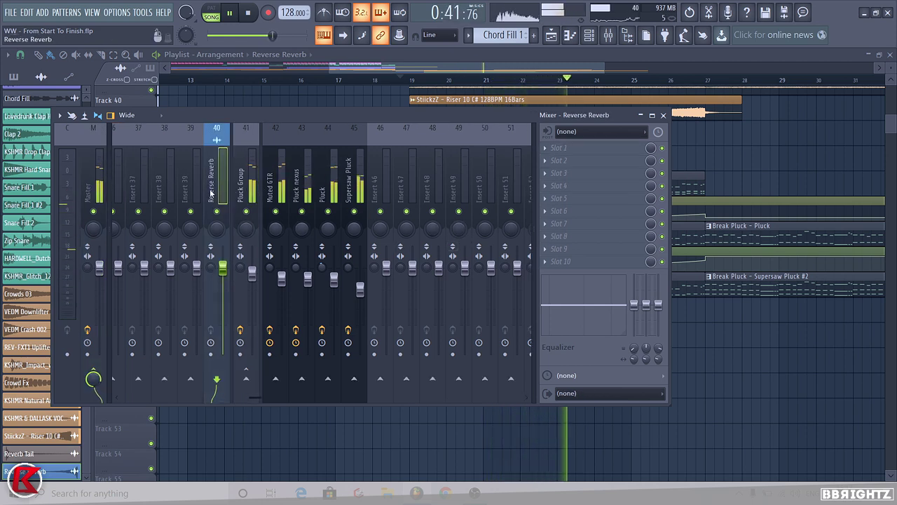
Add Fruity Reeverb 2 to slot 3 of the Reverse Reverb insert with the Progressive House Verb preset and adjust its decay.
{"action": "left_click", "coordinate": [578, 176]}
{"action": "left_click", "coordinate": [277, 190]}
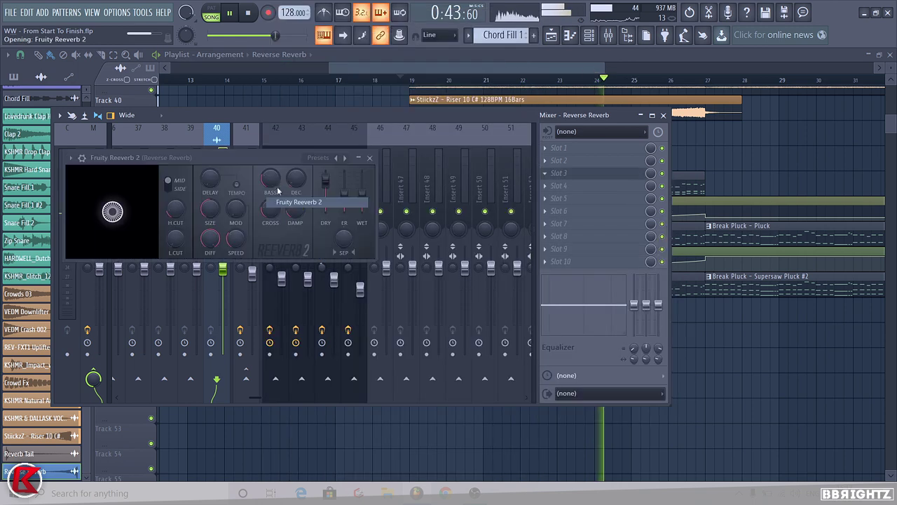
{"action": "left_click", "coordinate": [344, 158]}
{"action": "left_click", "coordinate": [385, 232]}
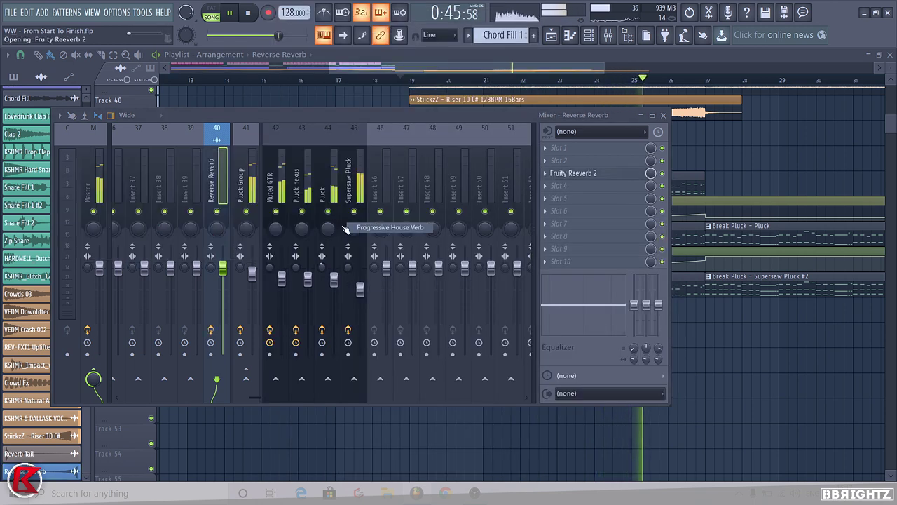
{"action": "left_click_drag", "start_coordinate": [297, 181], "coordinate": [297, 177]}
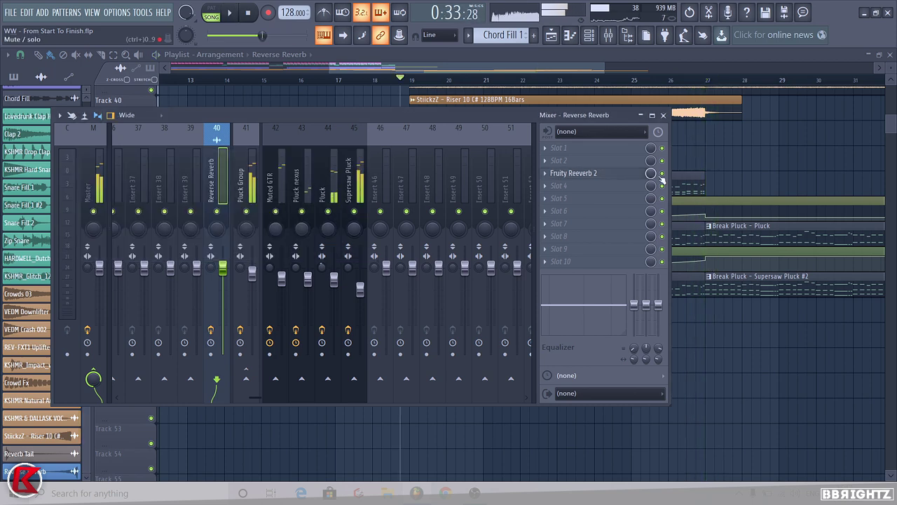
Close the mixer, replay the transition and solo Track 42 to listen to the reversed reverb alone.
{"action": "left_click", "coordinate": [662, 116]}
{"action": "scroll", "coordinate": [312, 203], "scroll_direction": "down", "scroll_amount": 4}
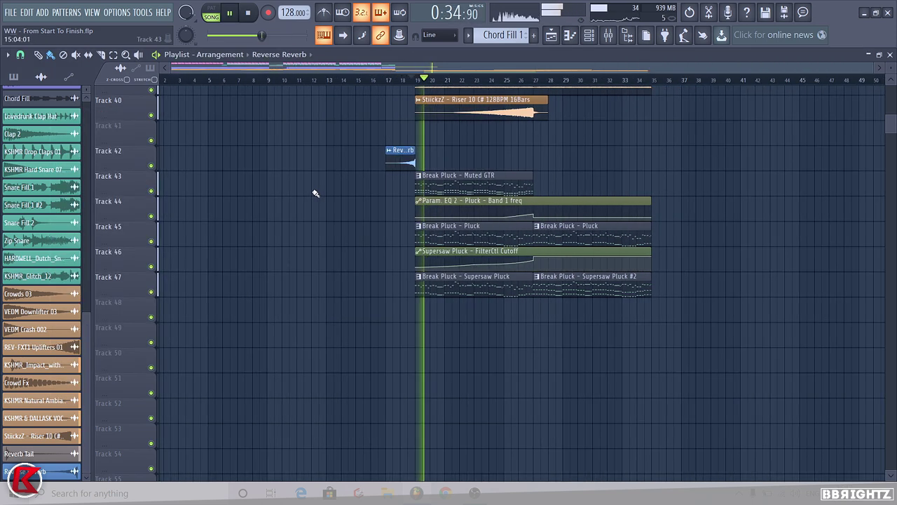
{"action": "key", "text": "space"}
{"action": "scroll", "coordinate": [386, 171], "scroll_direction": "up", "scroll_amount": 5}
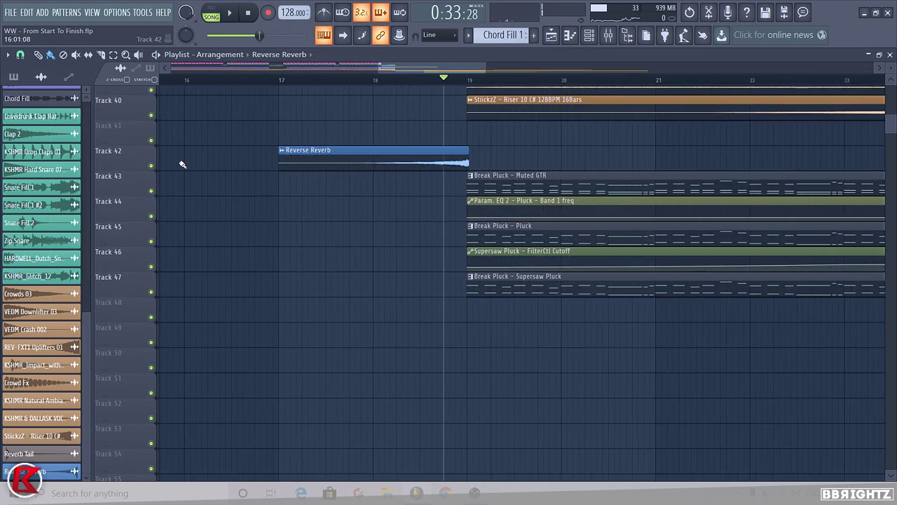
{"action": "right_click", "coordinate": [150, 165]}
{"action": "key", "text": "space"}
{"action": "key", "text": "space"}
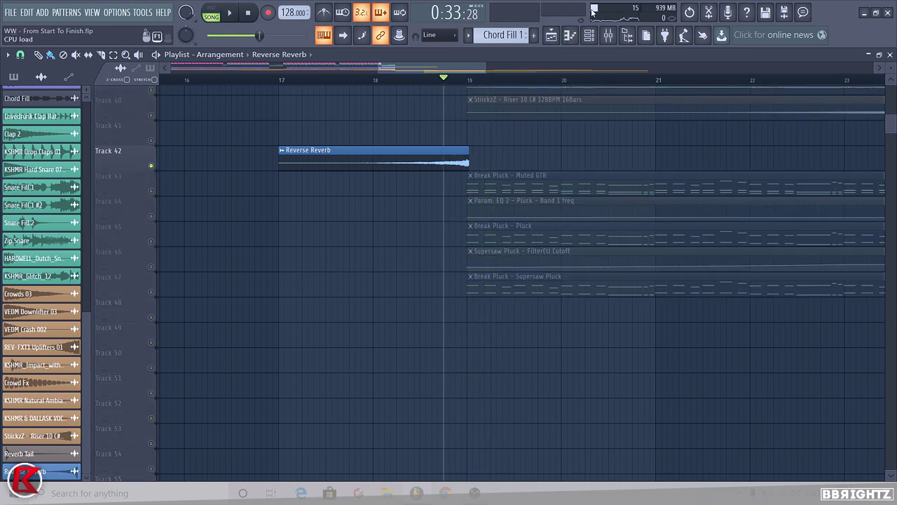
Compare the soloed Reverse Reverb clip with Fruity Reeverb 2 bypassed and enabled.
{"action": "left_click", "coordinate": [608, 35]}
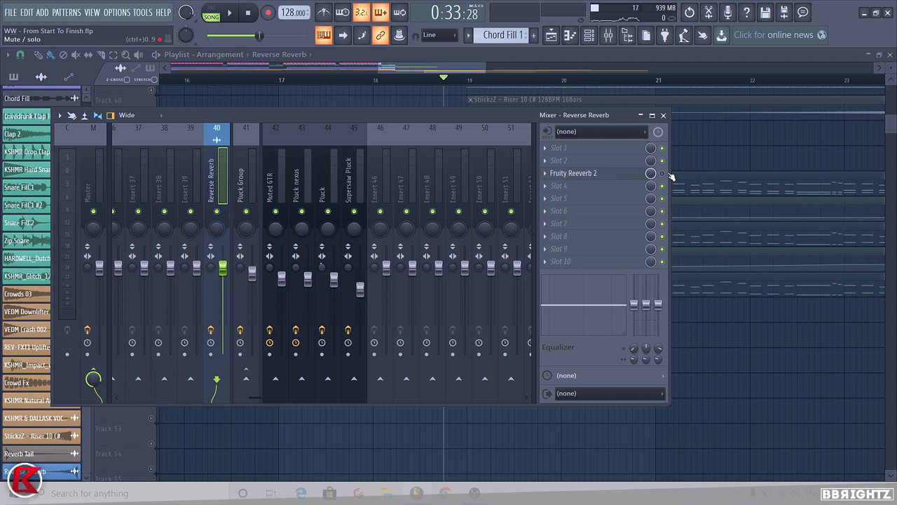
{"action": "key", "text": "space"}
{"action": "key", "text": "space"}
{"action": "key", "text": "space"}
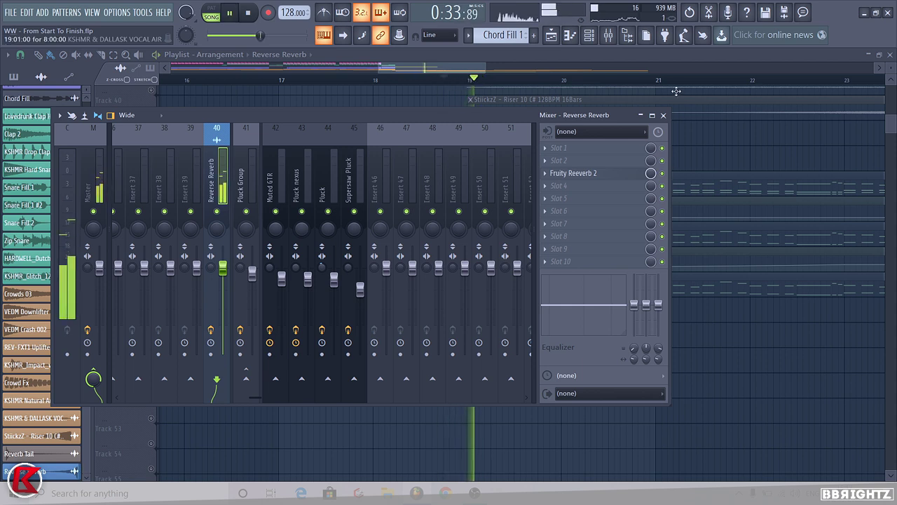
{"action": "left_click", "coordinate": [663, 115]}
{"action": "key", "text": "space"}
{"action": "scroll", "coordinate": [456, 151], "scroll_direction": "up", "scroll_amount": 1}
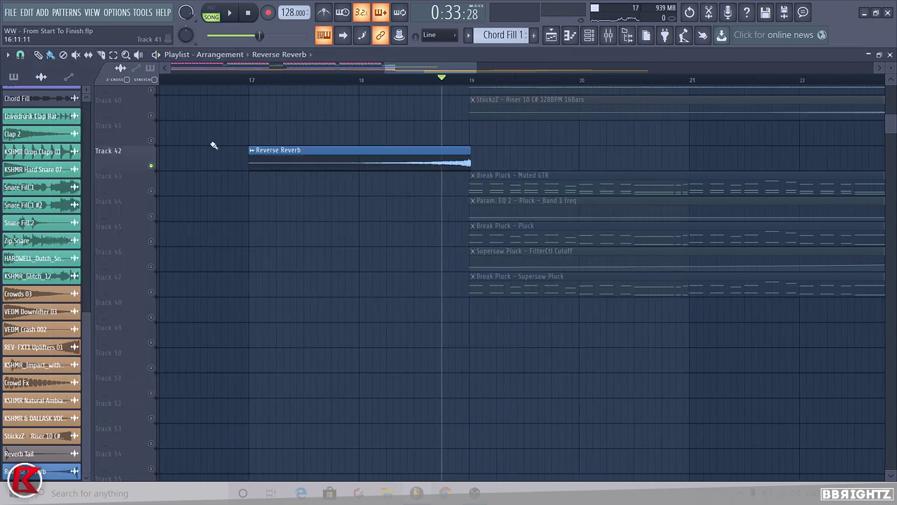
Play the transition into the break with all tracks audible again, then stop playback.
{"action": "key", "text": "space"}
{"action": "scroll", "coordinate": [253, 224], "scroll_direction": "down", "scroll_amount": 5}
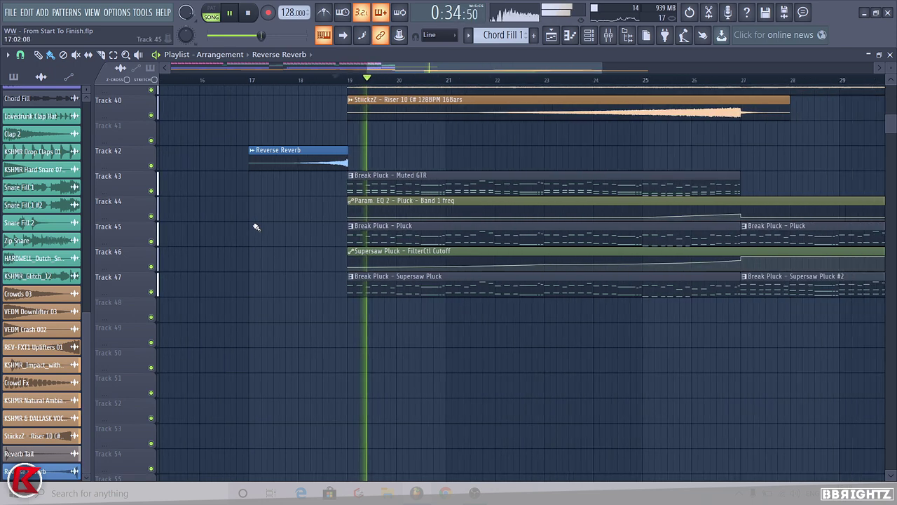
{"action": "scroll", "coordinate": [266, 228], "scroll_direction": "down", "scroll_amount": 2}
{"action": "scroll", "coordinate": [671, 257], "scroll_direction": "up", "scroll_amount": 4}
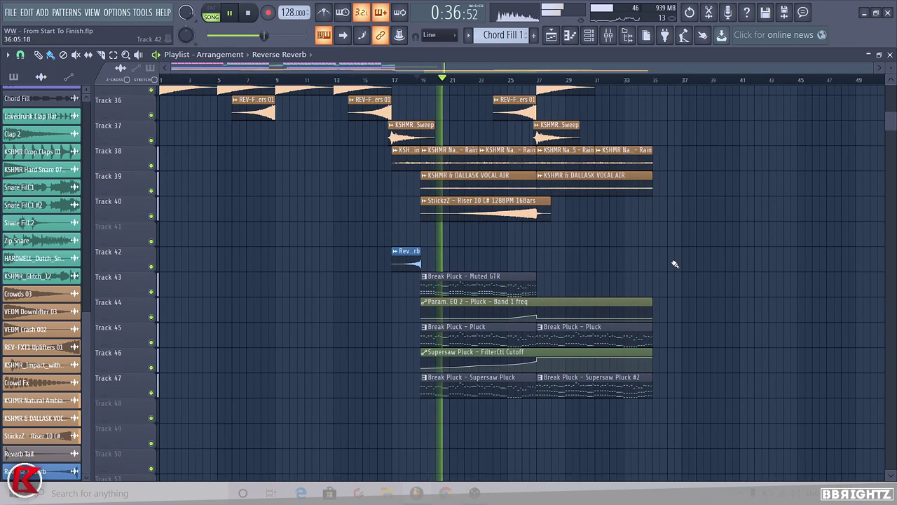
{"action": "scroll", "coordinate": [673, 256], "scroll_direction": "up", "scroll_amount": 1}
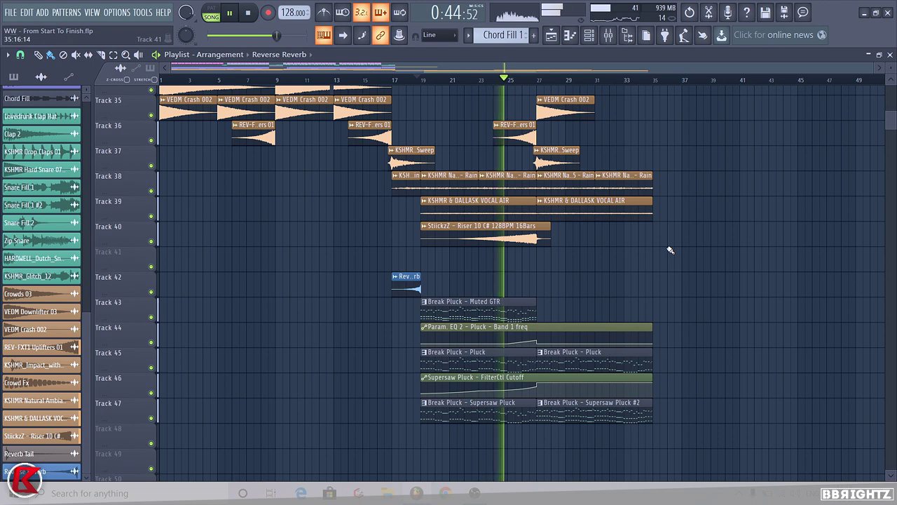
{"action": "key", "text": "space"}
Open the Break Pluck - Muted GTR pattern in the piano roll and examine its notes.
{"action": "left_click", "coordinate": [489, 36]}
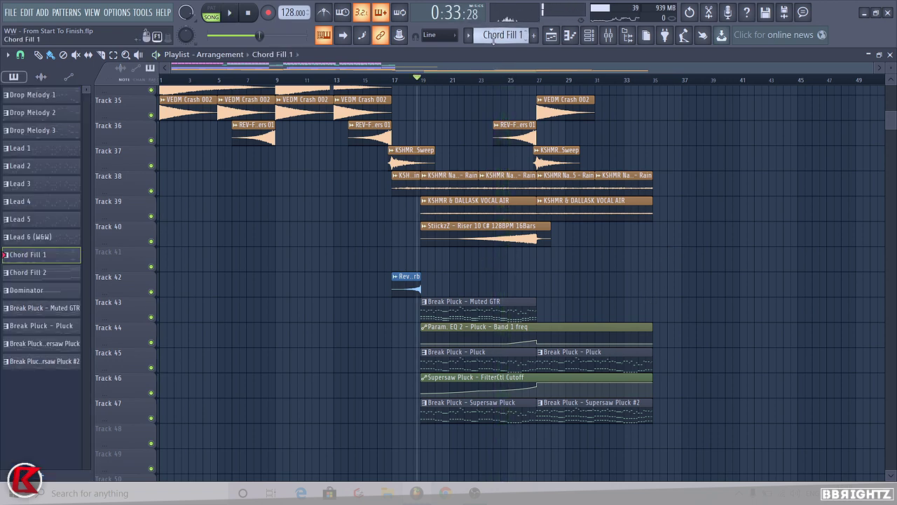
{"action": "scroll", "coordinate": [514, 322], "scroll_direction": "up", "scroll_amount": 5, "text": "ctrl"}
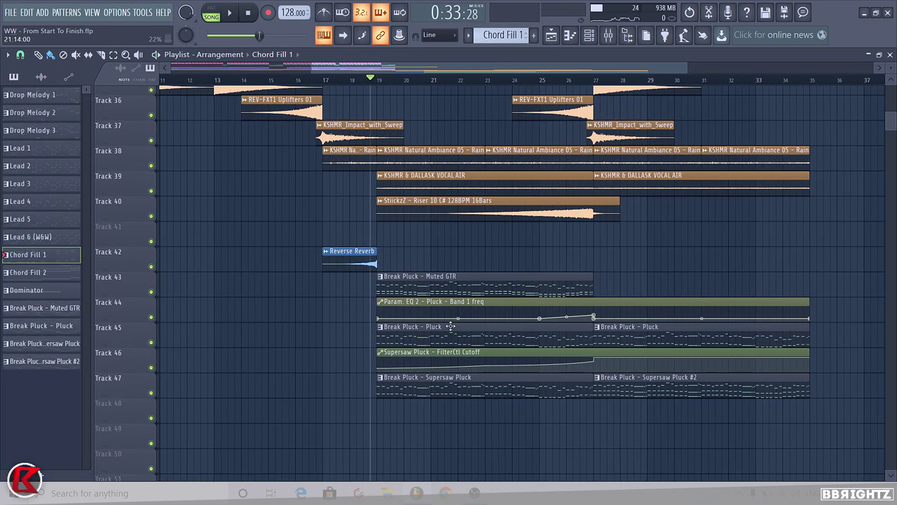
{"action": "scroll", "coordinate": [430, 267], "scroll_direction": "down", "scroll_amount": 4}
{"action": "double_click", "coordinate": [415, 217]}
{"action": "scroll", "coordinate": [525, 251], "scroll_direction": "up", "scroll_amount": 4}
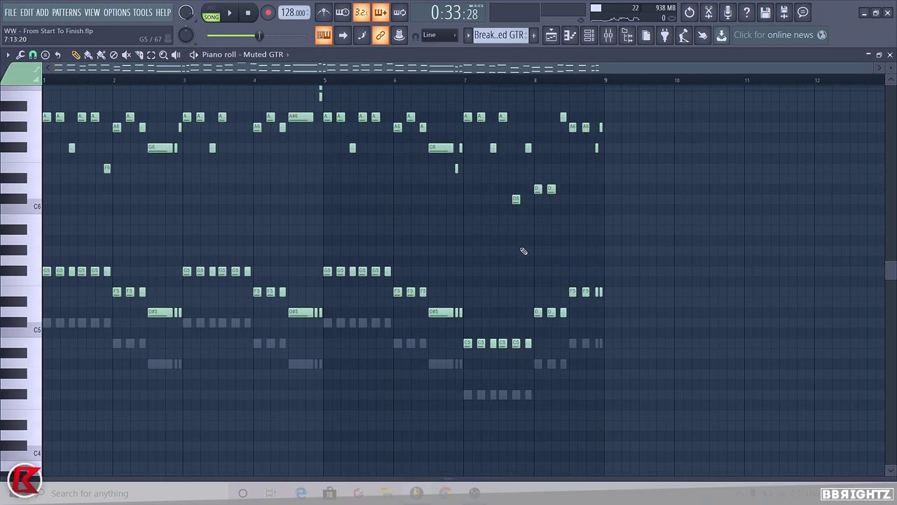
{"action": "left_click_drag", "start_coordinate": [749, 466], "coordinate": [3, 295], "text": "ctrl"}
{"action": "left_click", "coordinate": [811, 344], "text": "ctrl"}
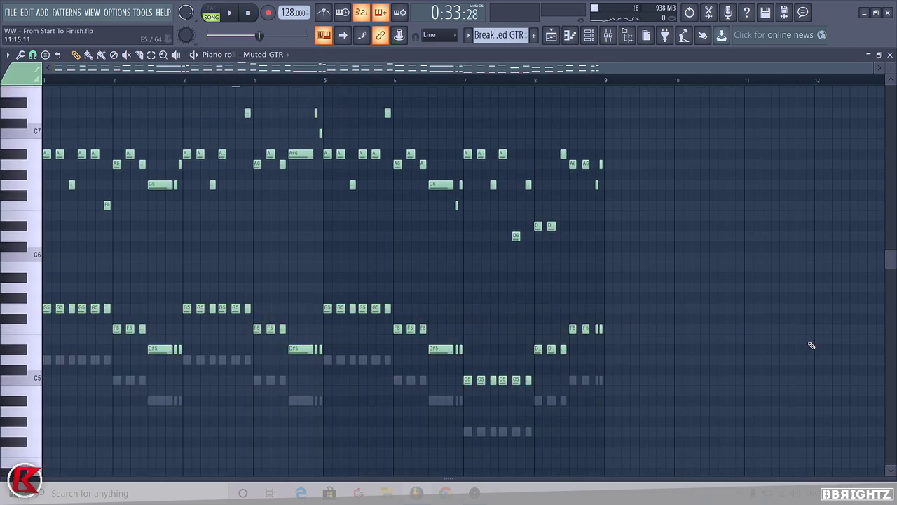
Place a new Support Pluck Chords pattern on Track 48 from bar 19 to bar 27 and select that time range.
{"action": "key", "text": "F5"}
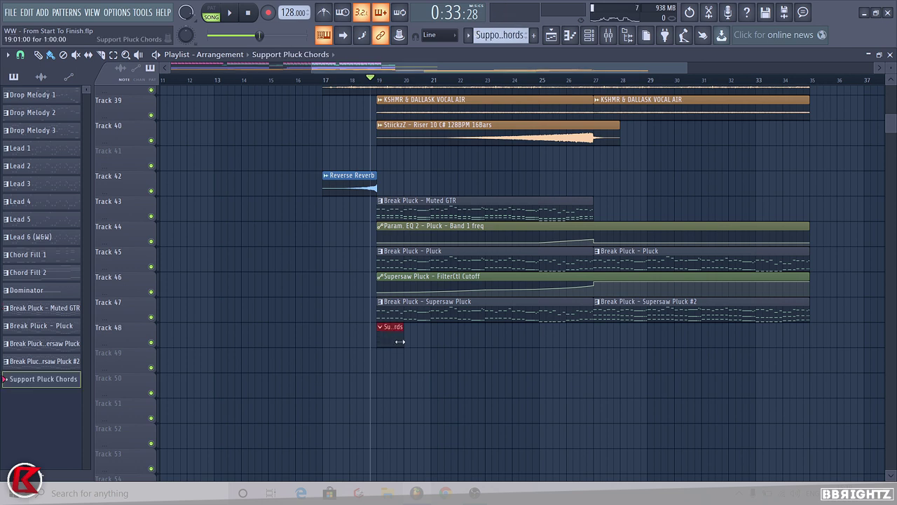
{"action": "left_click_drag", "start_coordinate": [400, 342], "coordinate": [617, 382]}
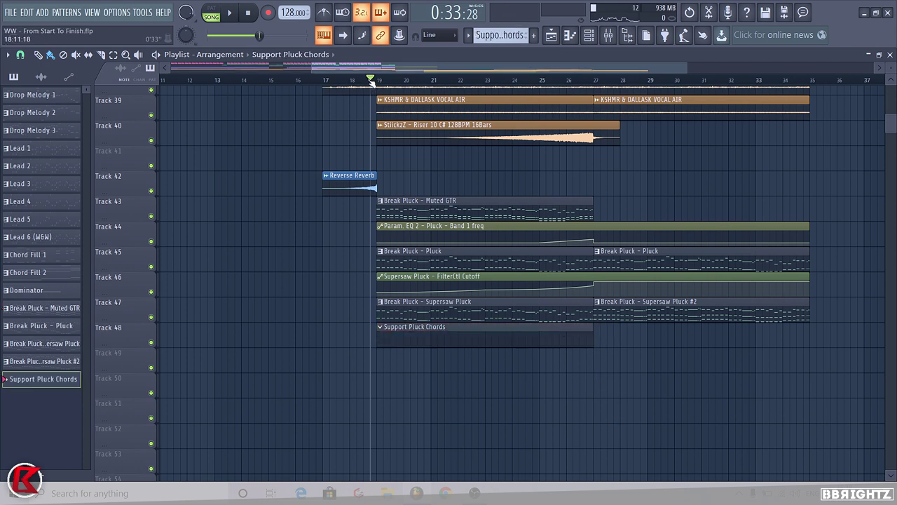
{"action": "left_click_drag", "start_coordinate": [379, 82], "coordinate": [594, 119], "text": "ctrl"}
{"action": "key", "text": "ctrl+d"}
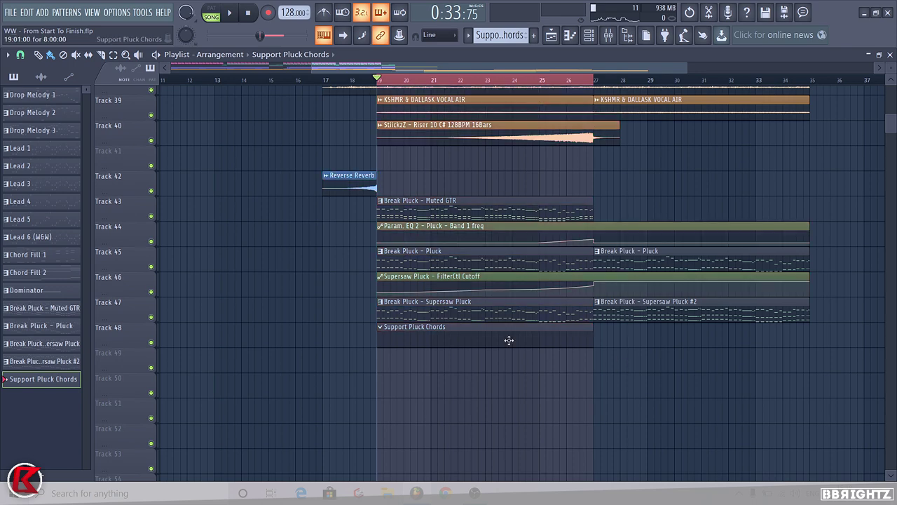
Show all channels in the channel rack and clone the Sampler channel below Supersaw Pluck.
{"action": "left_click", "coordinate": [591, 40]}
{"action": "left_click", "coordinate": [382, 91]}
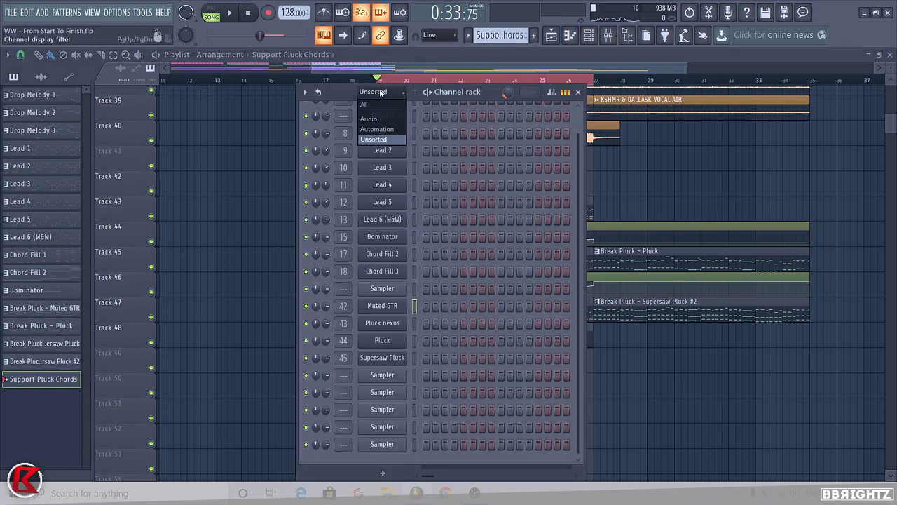
{"action": "left_click", "coordinate": [382, 105]}
{"action": "scroll", "coordinate": [443, 323], "scroll_direction": "down", "scroll_amount": 5}
{"action": "scroll", "coordinate": [442, 322], "scroll_direction": "down", "scroll_amount": 3}
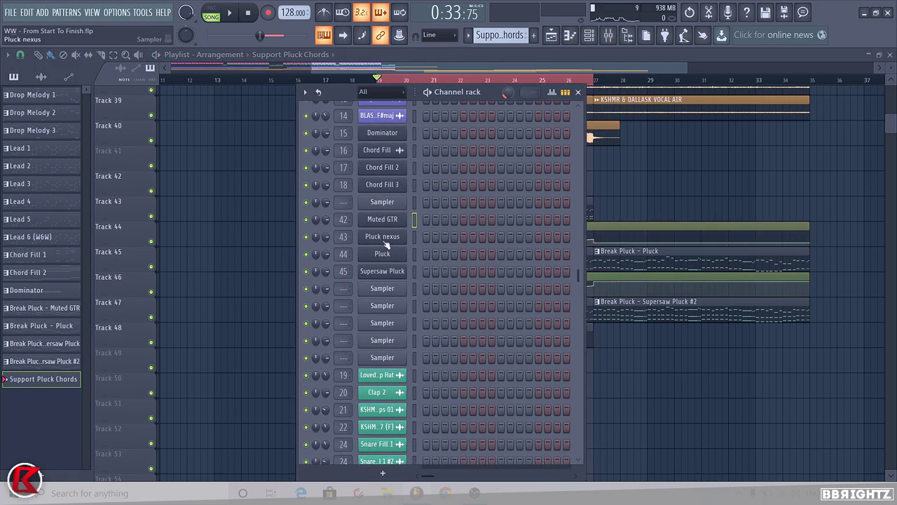
{"action": "right_click", "coordinate": [388, 293]}
{"action": "key", "text": "c"}
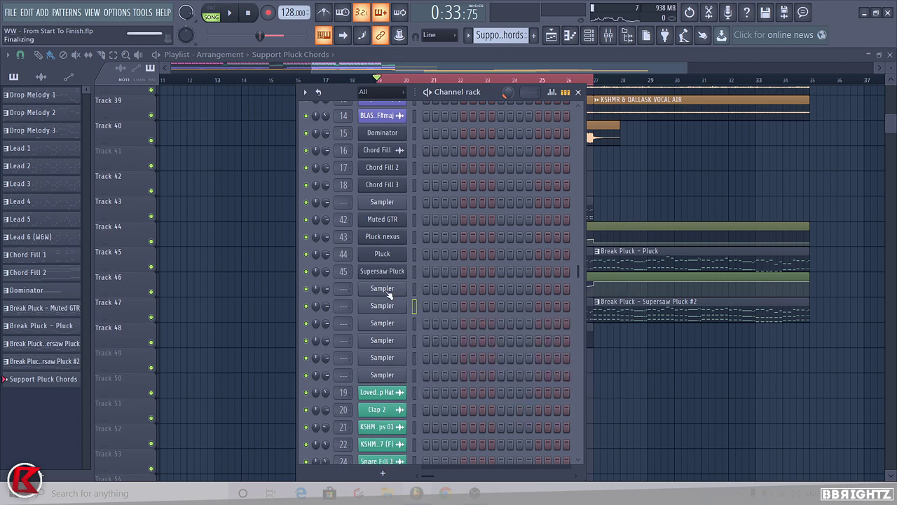
Move the cloned Sampler channel between Pluck nexus and Pluck and rename it Chord Plucks.
{"action": "right_click", "coordinate": [389, 256]}
{"action": "left_click", "coordinate": [473, 274]}
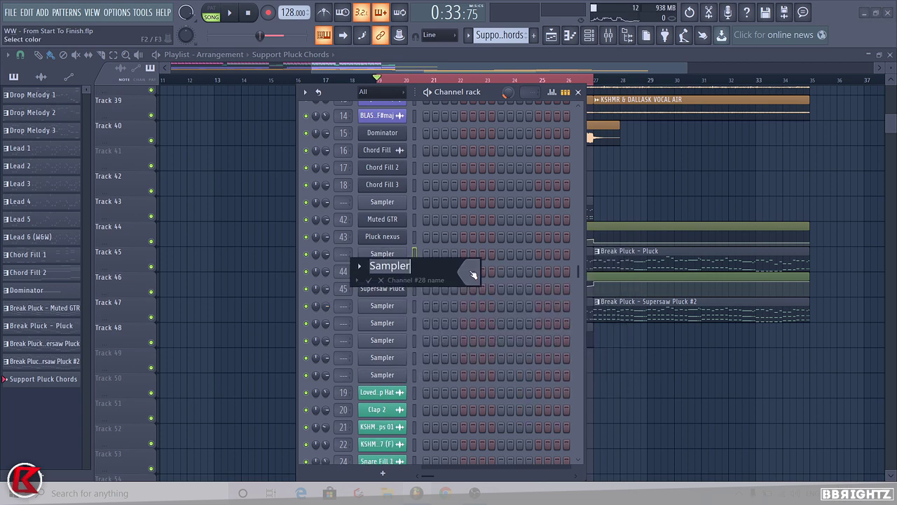
{"action": "type", "text": "Chor"}
{"action": "type", "text": "d Plucks"}
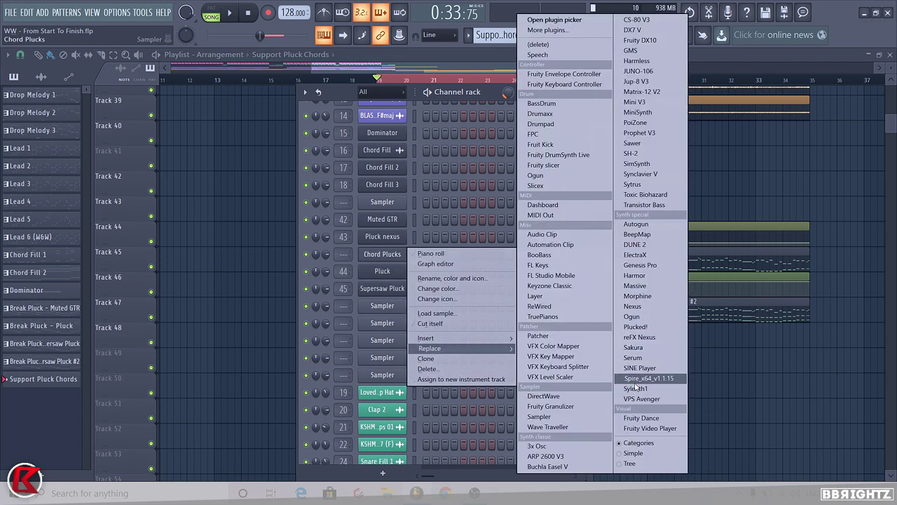
Replace the Chord Plucks channel's instrument with Sylenth1, load the 105: PLUCK - Brassy preset and switch to Part B.
{"action": "left_click", "coordinate": [635, 388]}
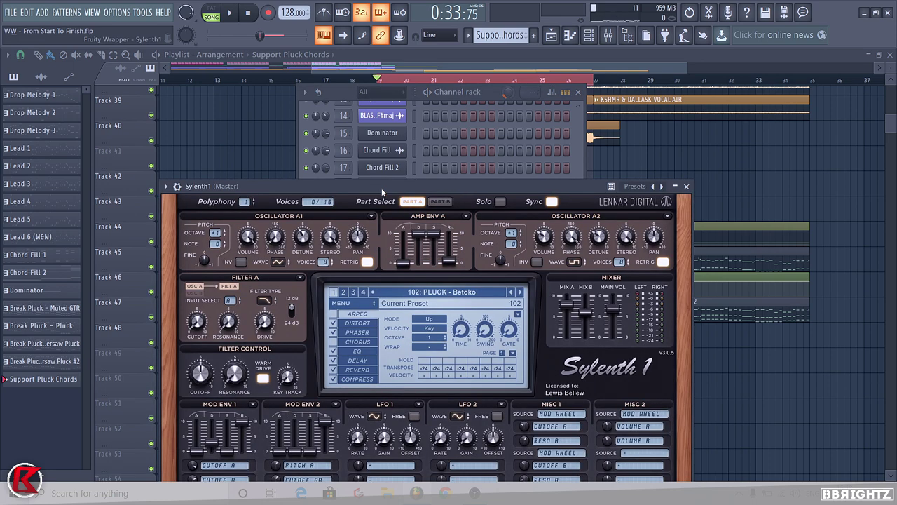
{"action": "left_click", "coordinate": [482, 298]}
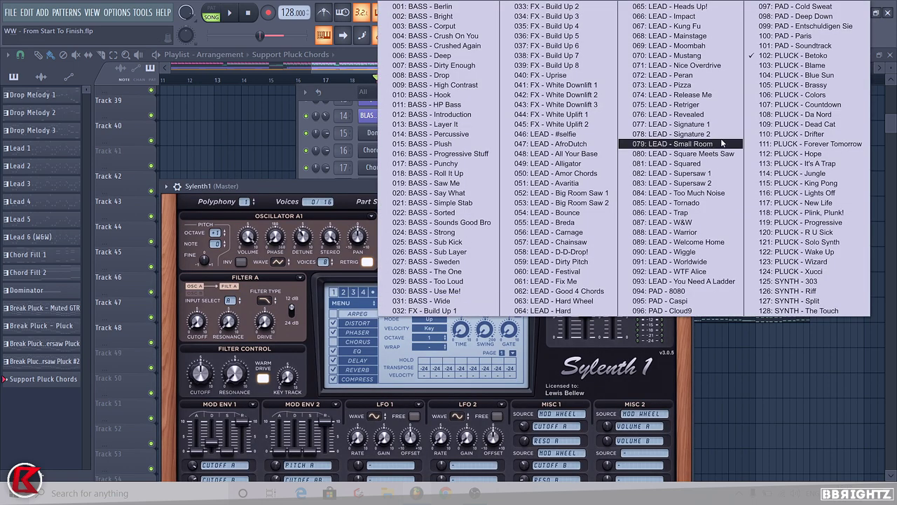
{"action": "left_click", "coordinate": [815, 85]}
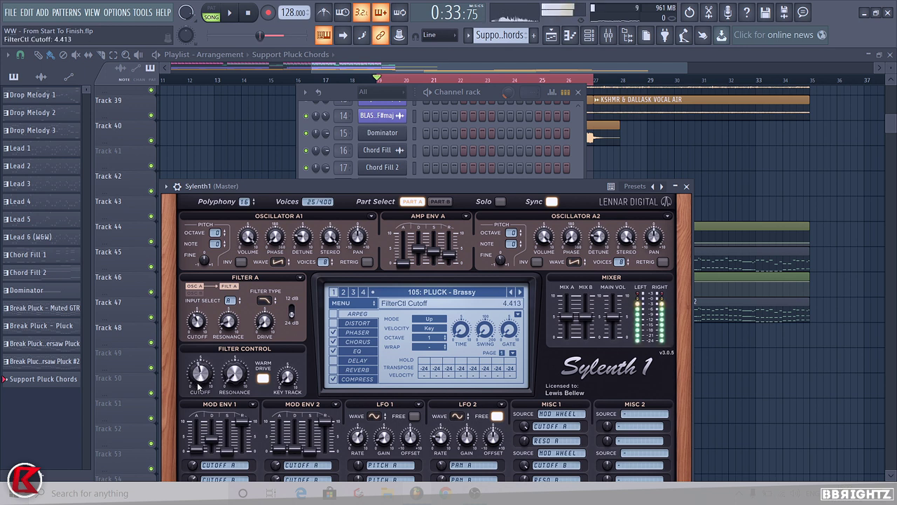
{"action": "left_click", "coordinate": [439, 201]}
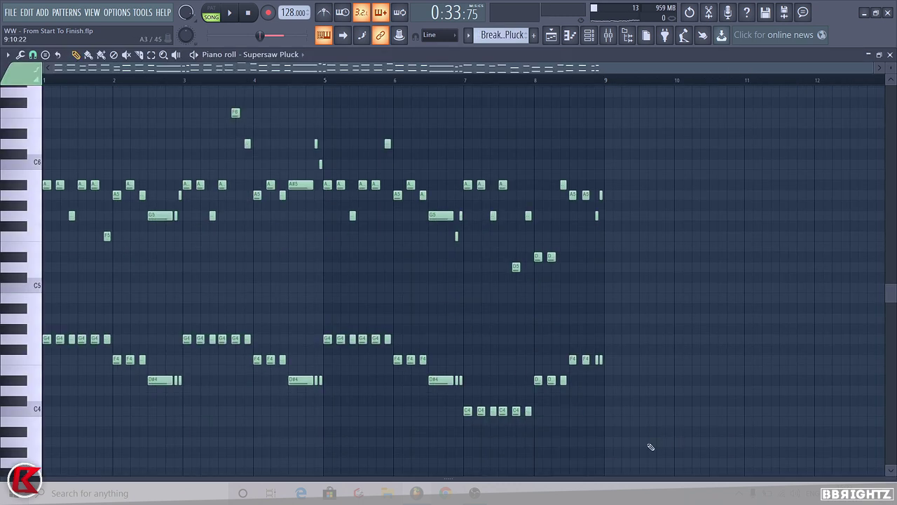
Copy the lower row of notes from the Supersaw Pluck pattern into the Support Plucks channel of Support Pluck Chords and audition them.
{"action": "left_click_drag", "start_coordinate": [650, 446], "coordinate": [2, 330]}
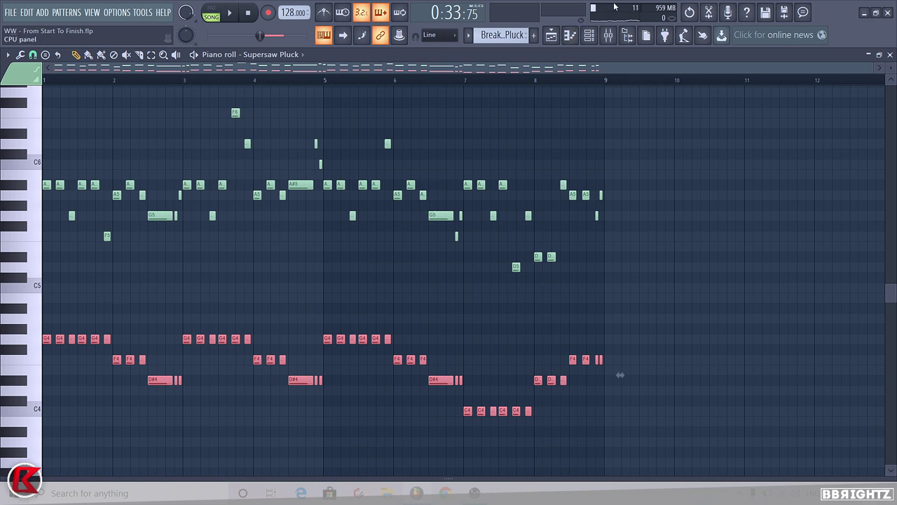
{"action": "left_click", "coordinate": [551, 37]}
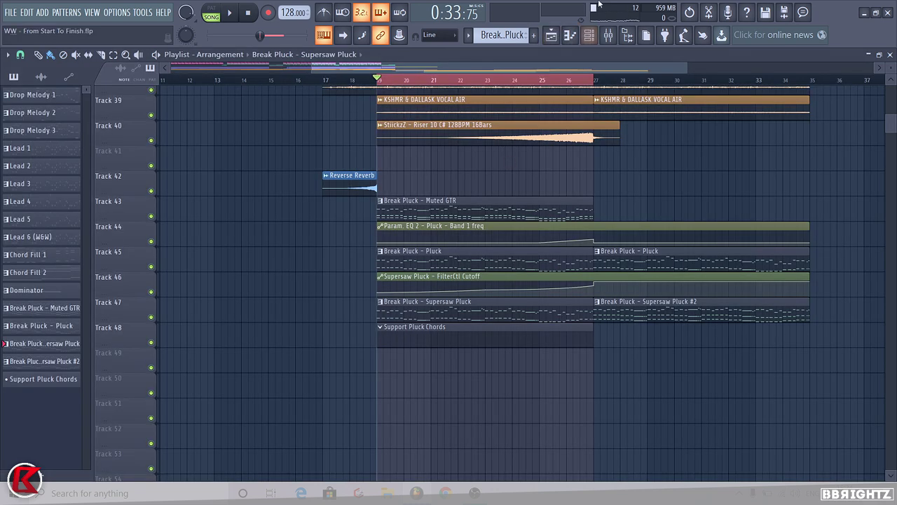
{"action": "double_click", "coordinate": [470, 342]}
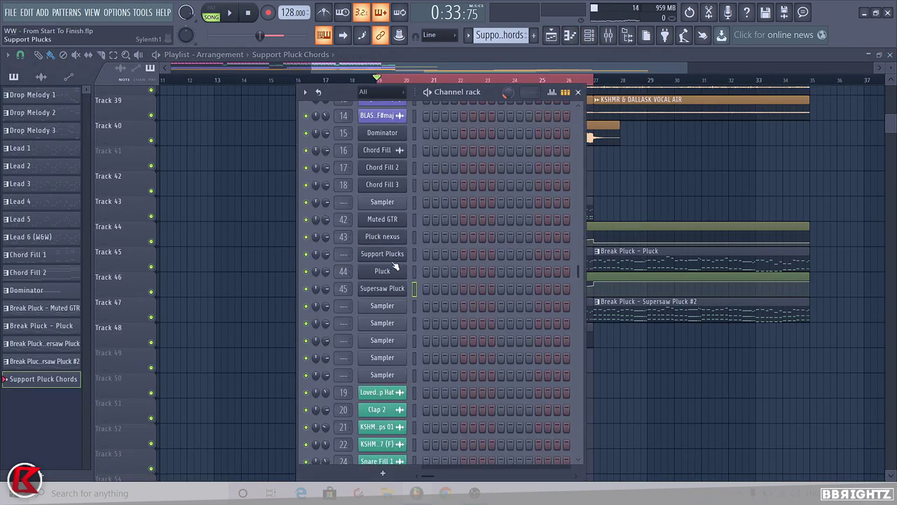
{"action": "right_click", "coordinate": [402, 253]}
{"action": "left_click", "coordinate": [448, 254]}
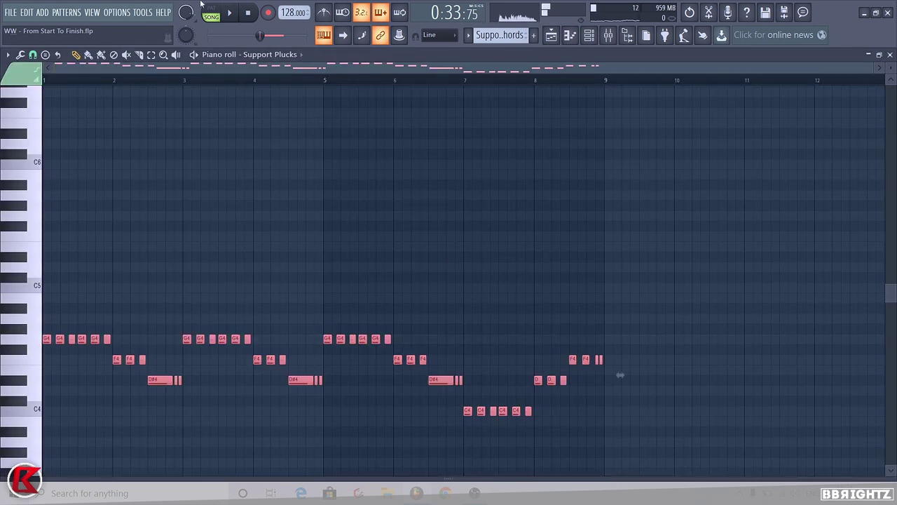
{"action": "key", "text": "space"}
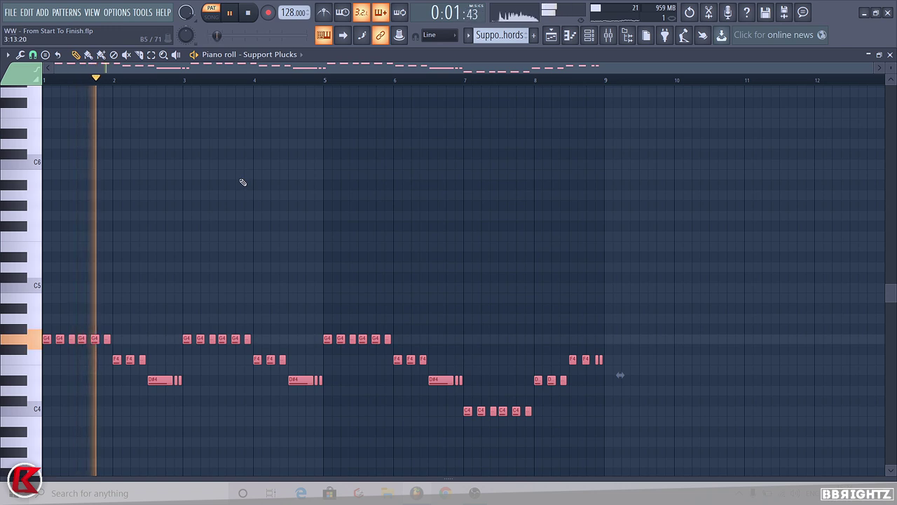
{"action": "key", "text": "space"}
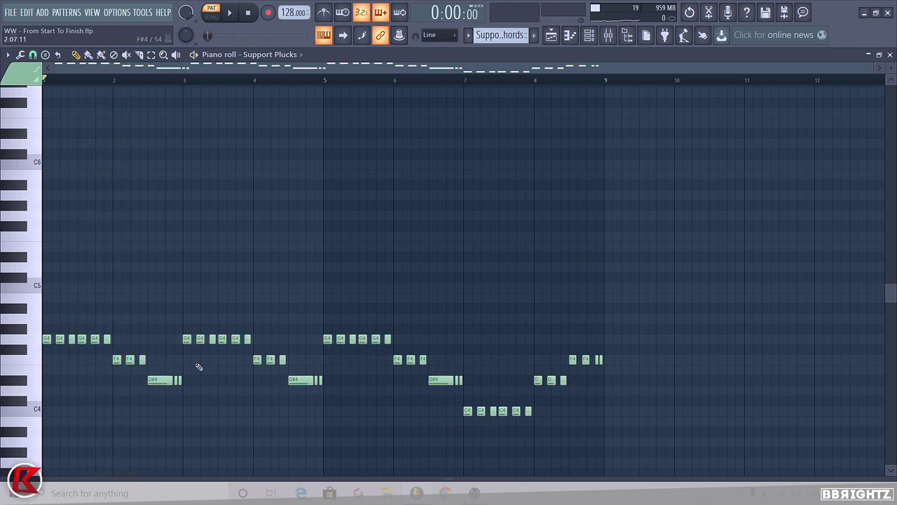
Duplicate all Support Plucks notes seven semitones higher, so G4 gains a D5 fifth, and play the result.
{"action": "key", "text": "ctrl+a"}
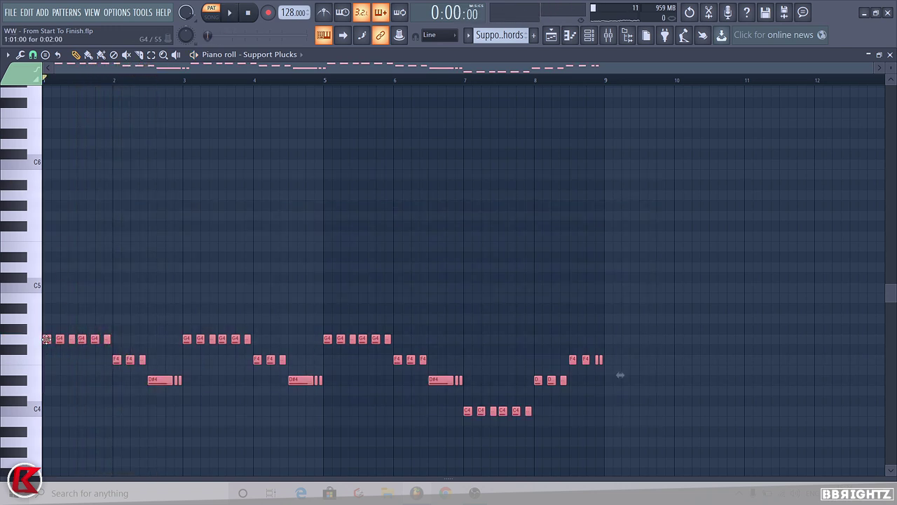
{"action": "key", "text": "ctrl+c"}
{"action": "key", "text": "ctrl+v"}
{"action": "key", "text": "Up"}
{"action": "key", "text": "Up"}
{"action": "key", "text": "Up"}
{"action": "key", "text": "Up"}
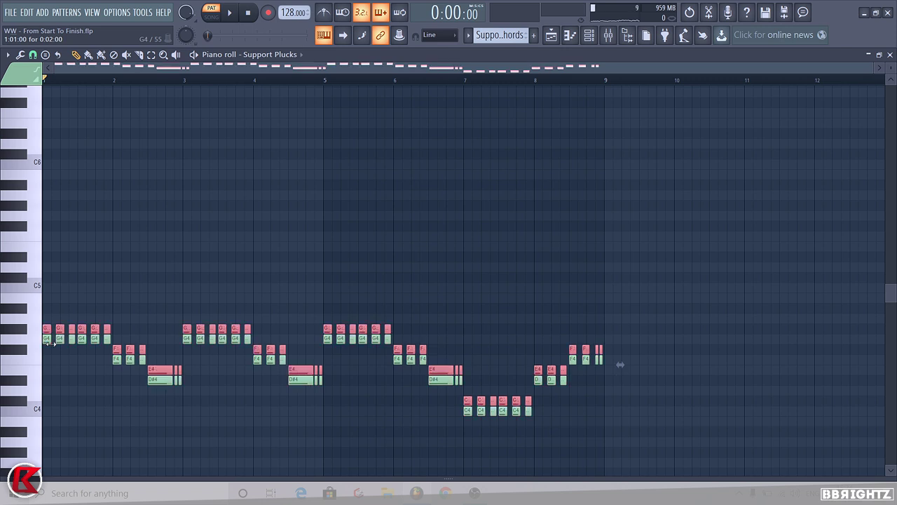
{"action": "key", "text": "Down"}
{"action": "key", "text": "Down"}
{"action": "key", "text": "Down"}
{"action": "key", "text": "Down"}
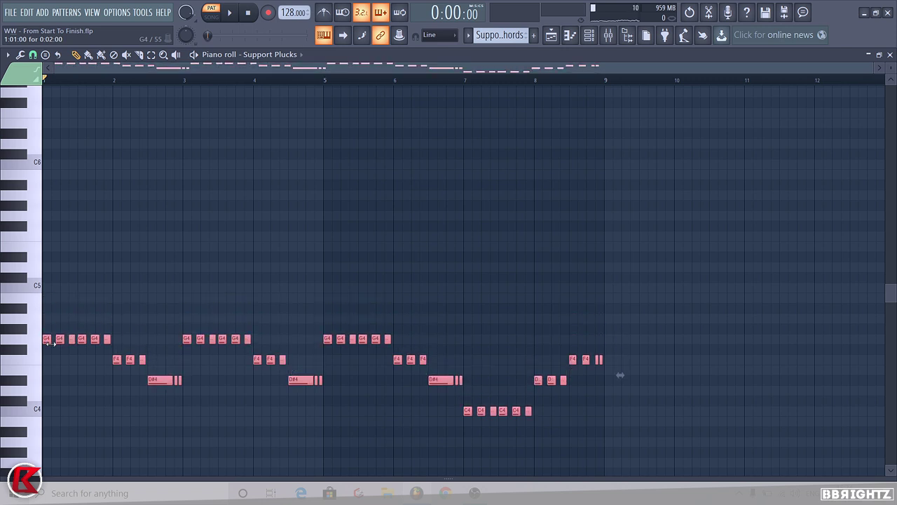
{"action": "key", "text": "Up"}
{"action": "key", "text": "Up"}
{"action": "key", "text": "Up"}
{"action": "key", "text": "Up"}
{"action": "key", "text": "Up"}
{"action": "key", "text": "Up"}
{"action": "key", "text": "Up"}
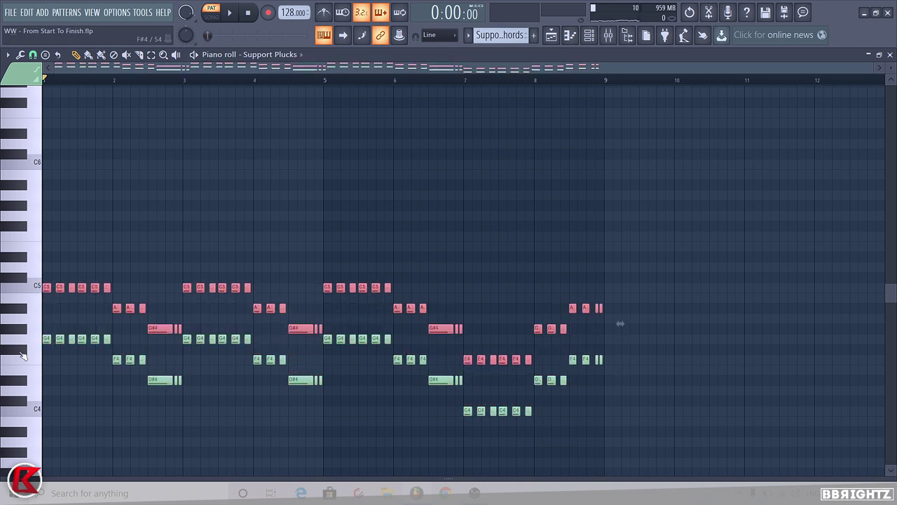
{"action": "key", "text": "space"}
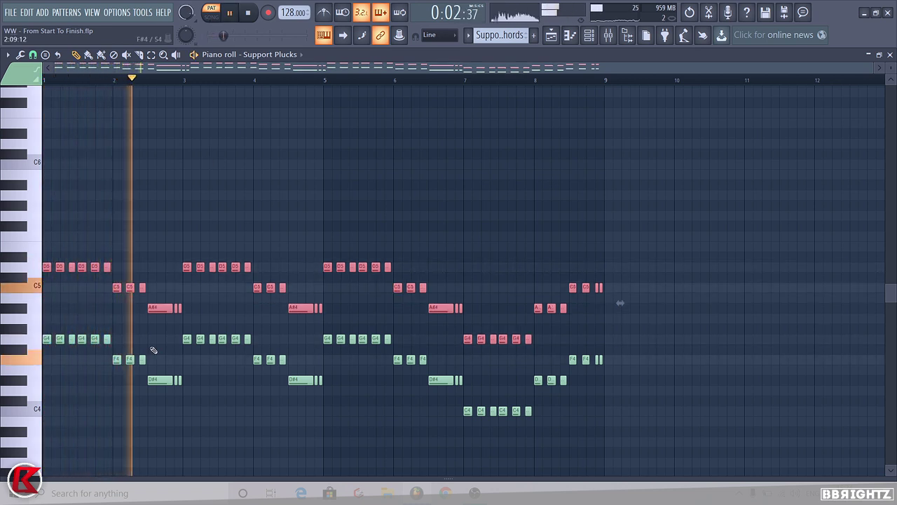
Shift the Supersaw Pluck mixer track to insert 46 and link the Support Plucks channel to the freed insert 45.
{"action": "left_click", "coordinate": [590, 37]}
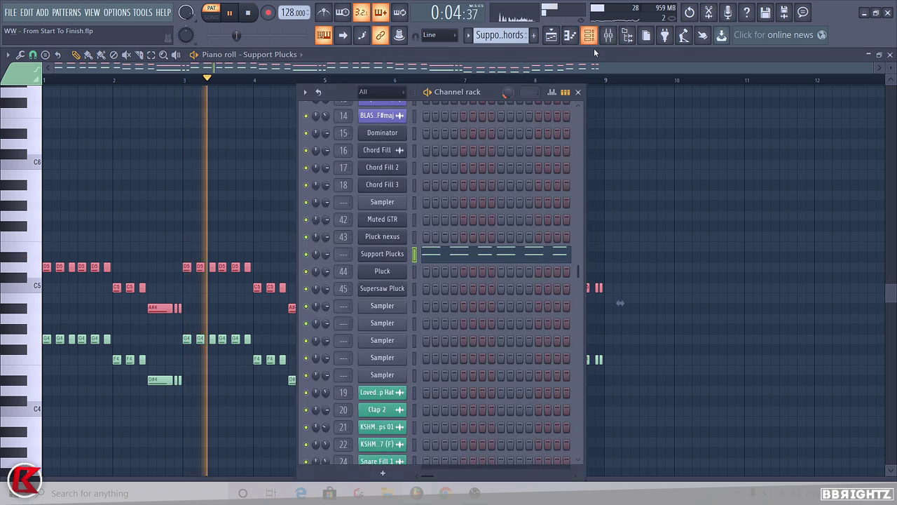
{"action": "left_click", "coordinate": [607, 37]}
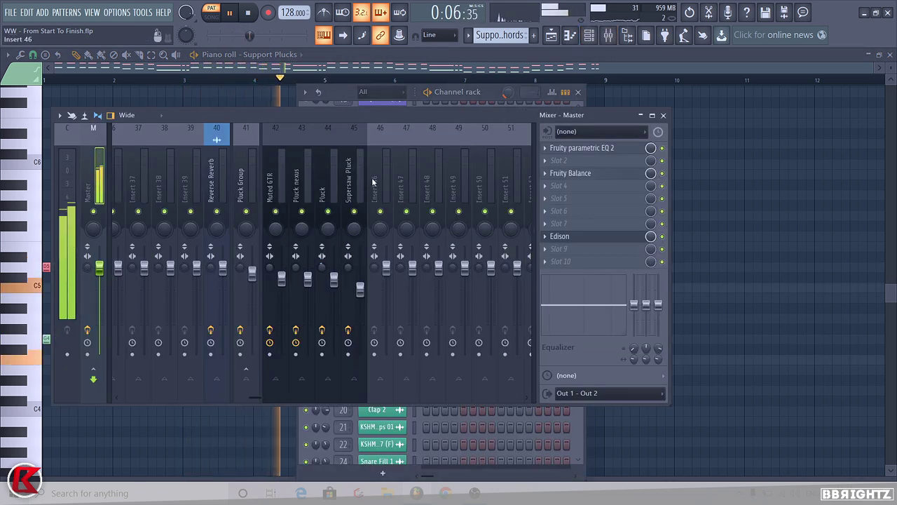
{"action": "left_click", "coordinate": [378, 184]}
{"action": "left_click", "coordinate": [356, 186]}
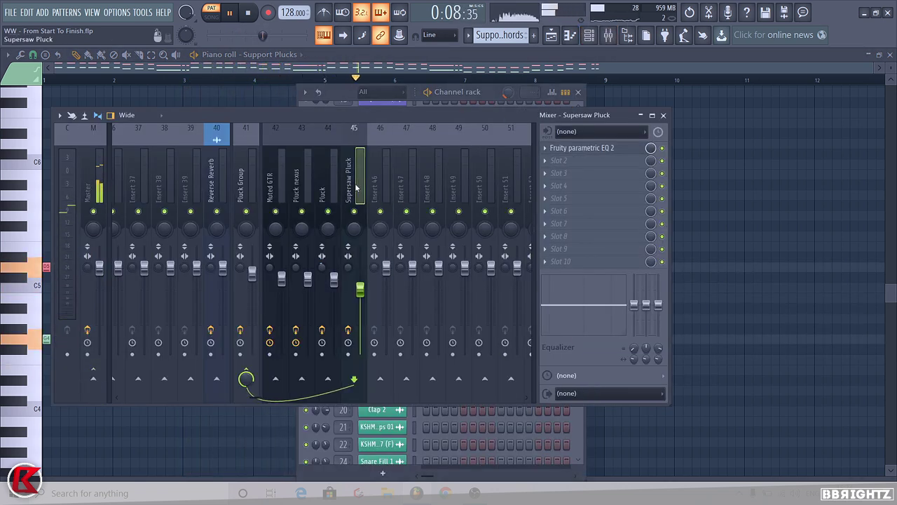
{"action": "scroll", "coordinate": [355, 187], "scroll_direction": "down", "scroll_amount": 1}
{"action": "left_click", "coordinate": [359, 188]}
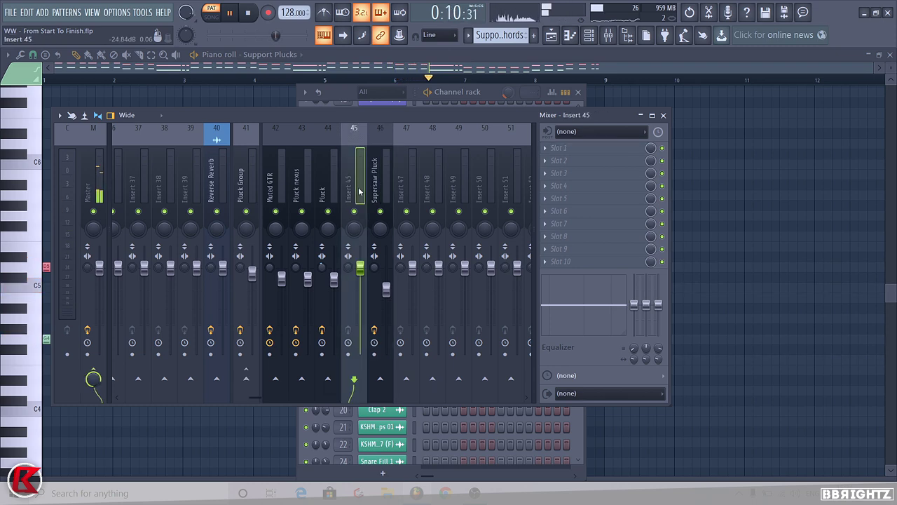
{"action": "key", "text": "ctrl+l"}
{"action": "key", "text": "space"}
Add Fruity parametric EQ 2 to the Support Plucks track and low-pass it with band 7 at about 1481 Hz.
{"action": "left_click", "coordinate": [573, 149]}
{"action": "mouse_move", "coordinate": [565, 160]}
{"action": "left_click", "coordinate": [383, 161]}
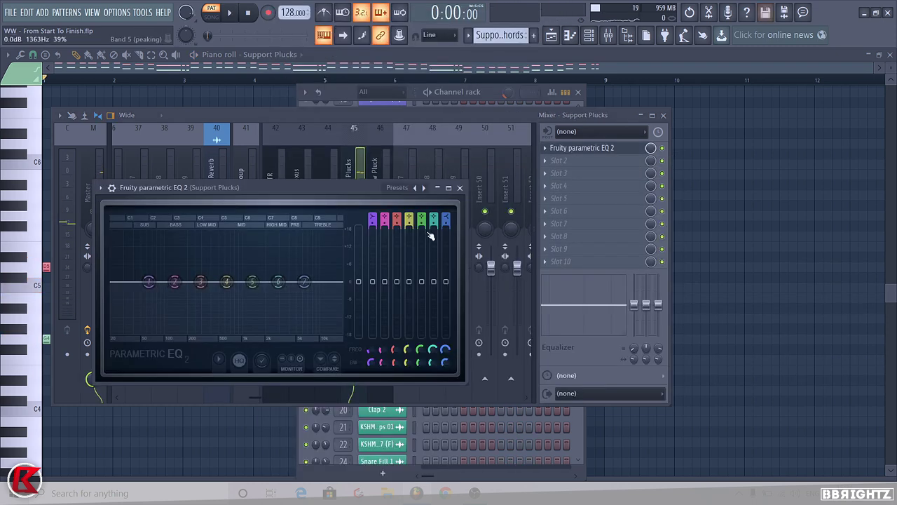
{"action": "mouse_move", "coordinate": [446, 220]}
{"action": "left_mouse_down"}
{"action": "mouse_move", "coordinate": [446, 242]}
{"action": "mouse_move", "coordinate": [445, 225]}
{"action": "left_mouse_up"}
{"action": "key", "text": "space"}
{"action": "left_click_drag", "start_coordinate": [289, 281], "coordinate": [253, 282]}
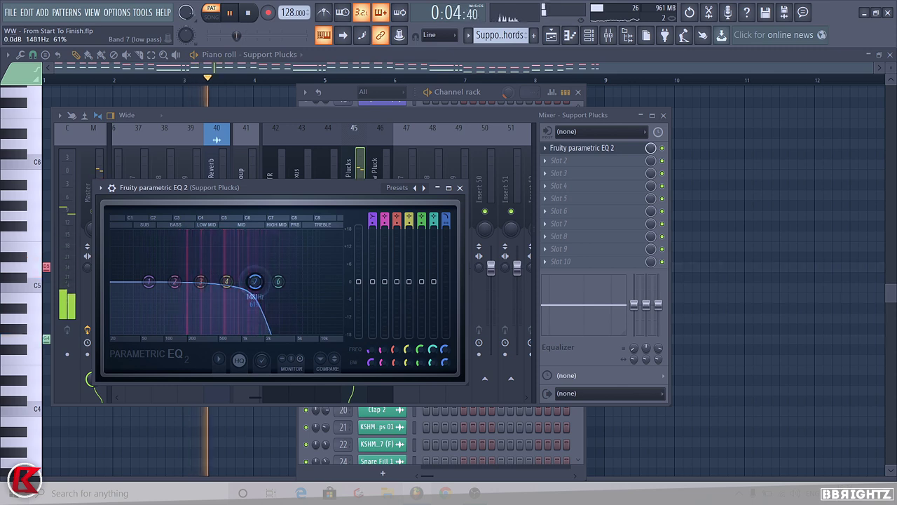
{"action": "left_click", "coordinate": [460, 188]}
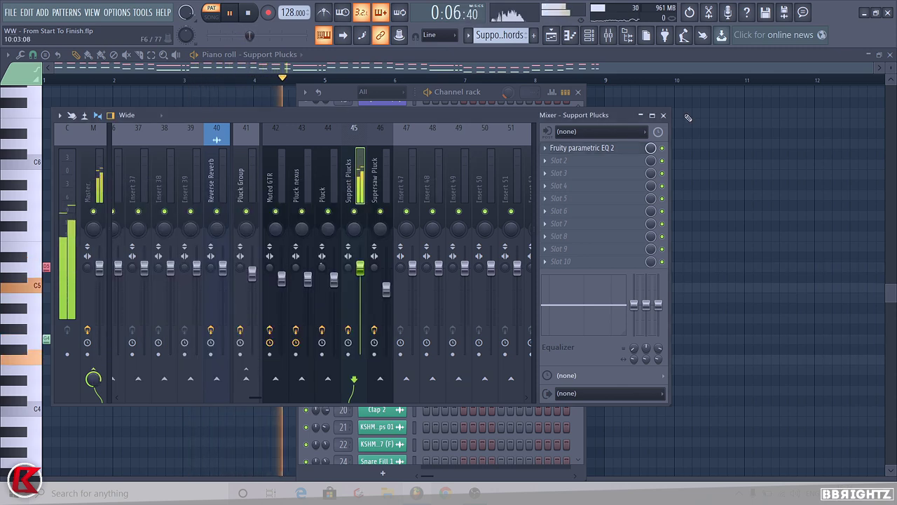
Set the Filter A cutoff in Part A of the Support Plucks Sylenth1 to about 3.6.
{"action": "key", "text": "Escape"}
{"action": "left_click", "coordinate": [377, 256]}
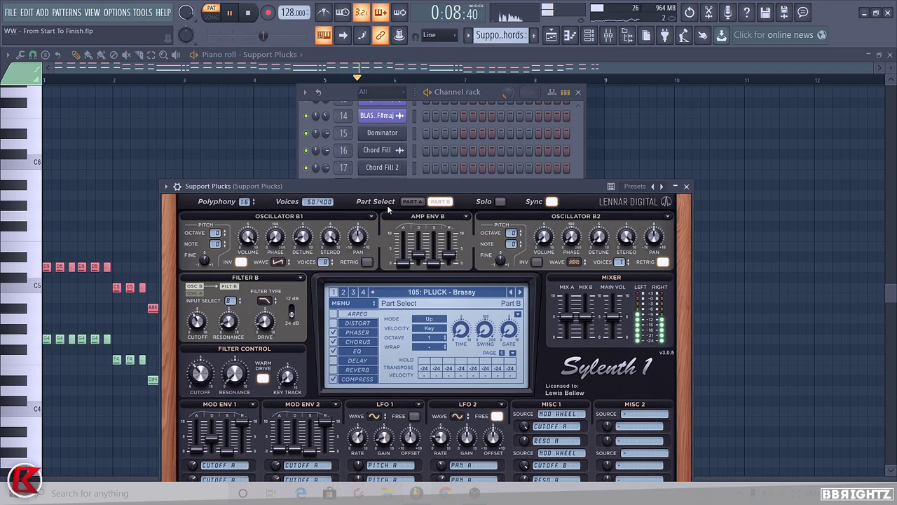
{"action": "left_click", "coordinate": [412, 201]}
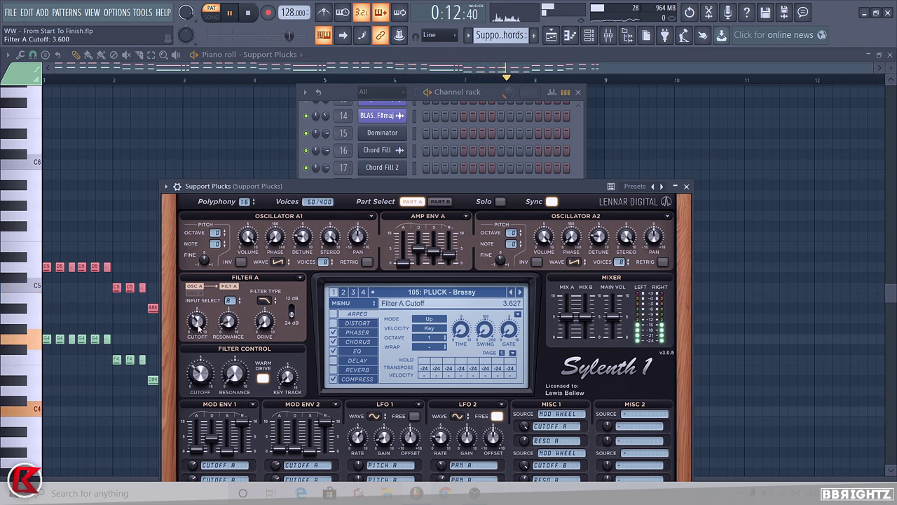
{"action": "left_click", "coordinate": [701, 184]}
{"action": "right_click", "coordinate": [705, 185]}
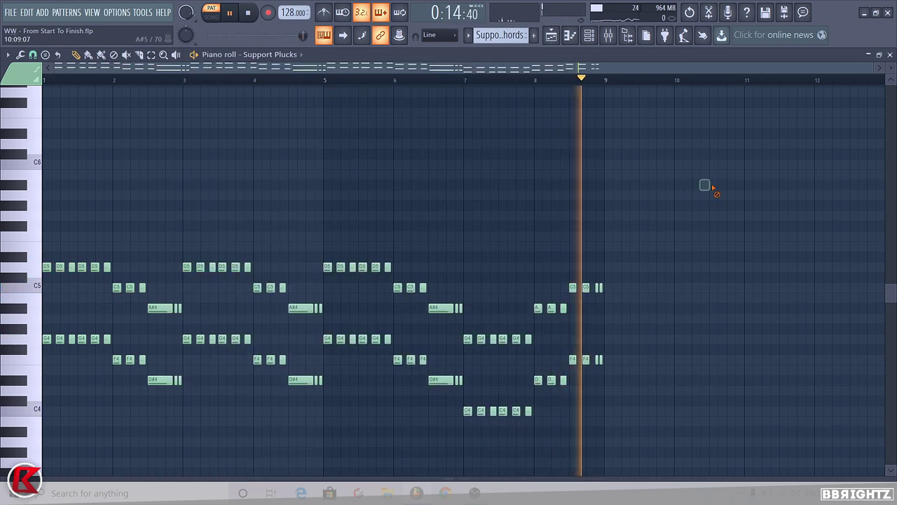
Route the Support Plucks mixer track only to Pluck Group and lower its level to about -3.4 dB.
{"action": "left_click", "coordinate": [610, 35]}
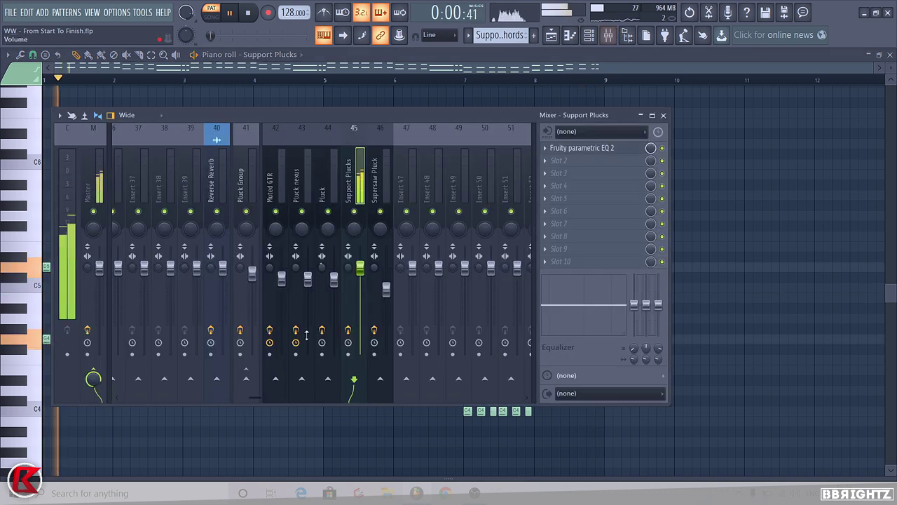
{"action": "right_click", "coordinate": [245, 379]}
{"action": "left_click", "coordinate": [280, 397]}
{"action": "left_click_drag", "start_coordinate": [361, 269], "coordinate": [362, 283]}
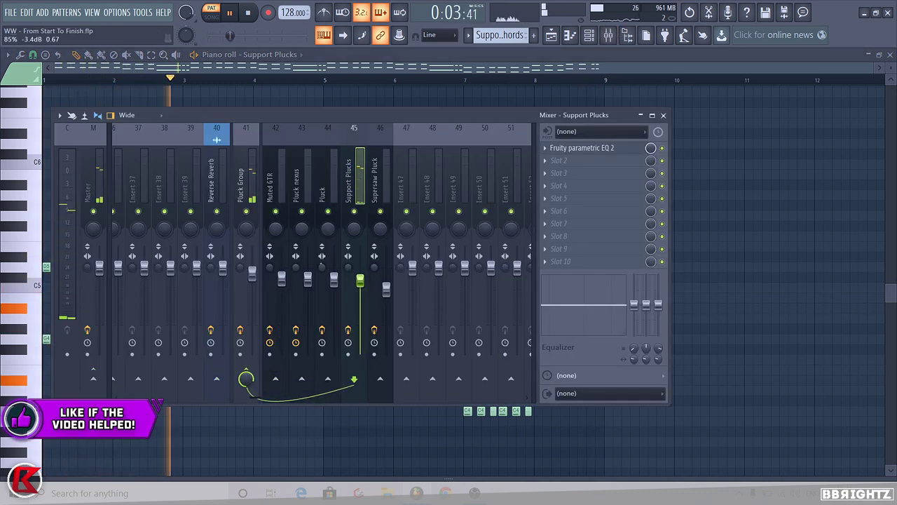
{"action": "right_click", "coordinate": [815, 203]}
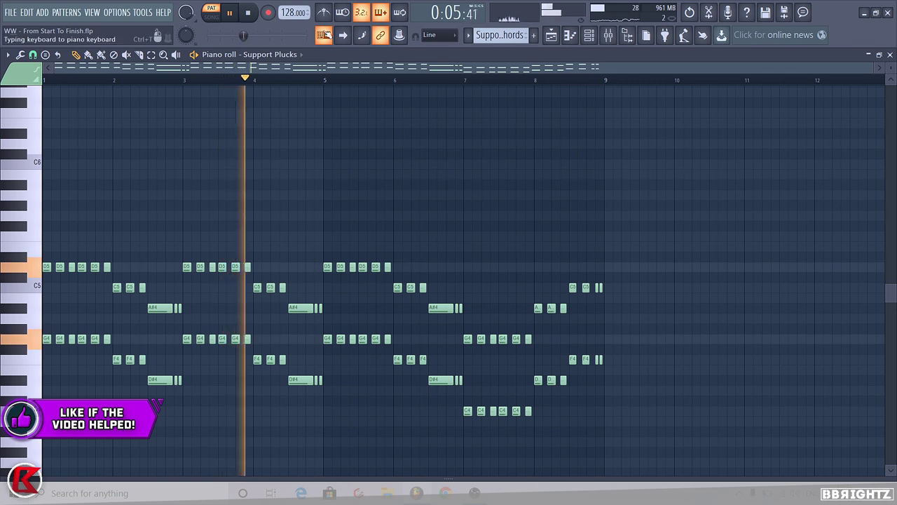
Duplicate the G4 notes in bars 1, 3 and 5 three semitones up to A#4 and audition the chord.
{"action": "key", "text": "space"}
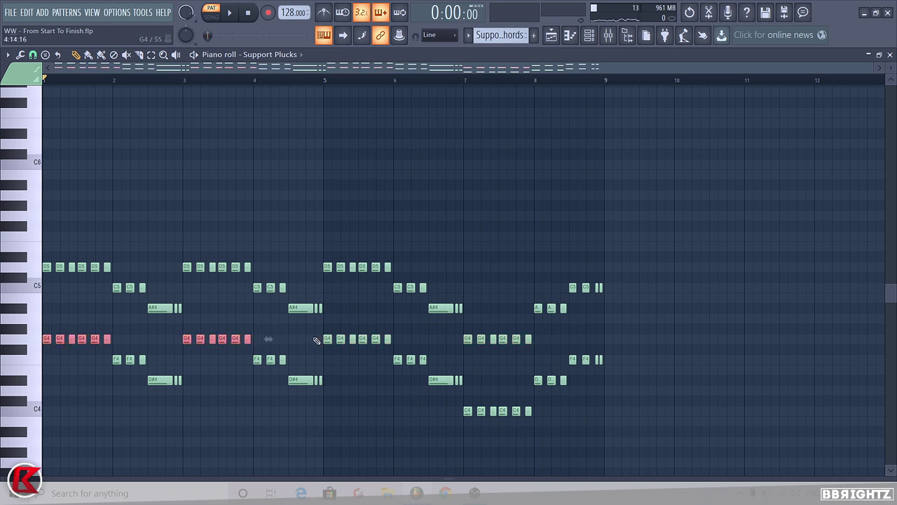
{"action": "key", "text": "shift+Up"}
{"action": "key", "text": "shift+Up"}
{"action": "key", "text": "shift+Up"}
{"action": "right_click", "coordinate": [63, 351], "text": "alt"}
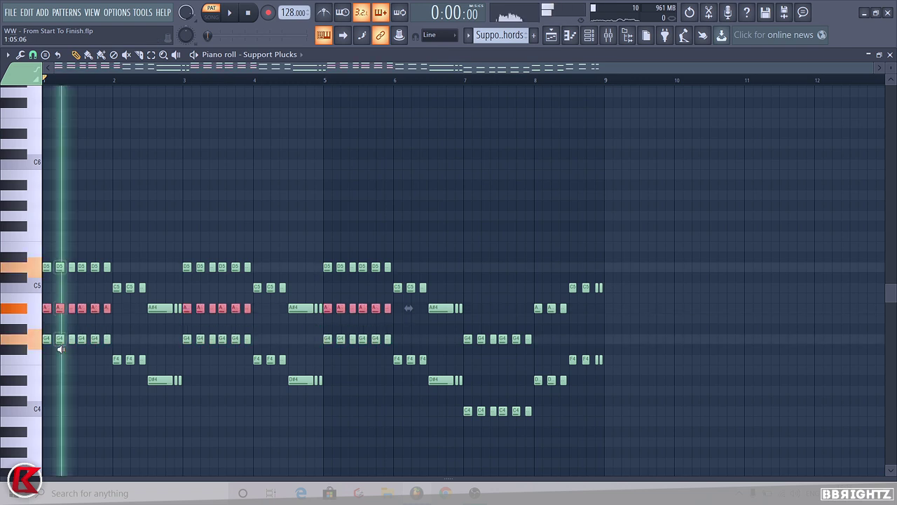
{"action": "right_click", "coordinate": [63, 351], "text": "alt"}
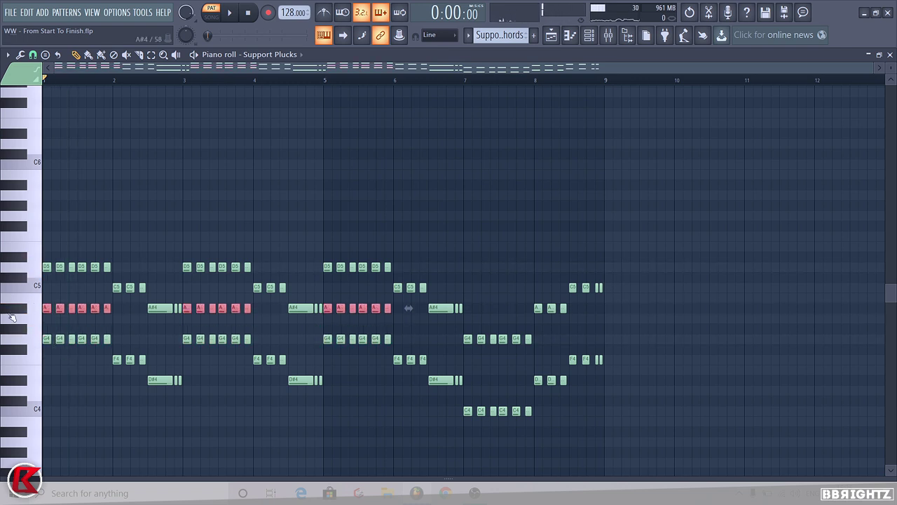
Raise the duplicated A#4 notes in bars 1, 3 and 5 by an octave to A#5 and play the chords.
{"action": "key", "text": "ctrl+Up"}
{"action": "right_click", "coordinate": [65, 298], "text": "alt"}
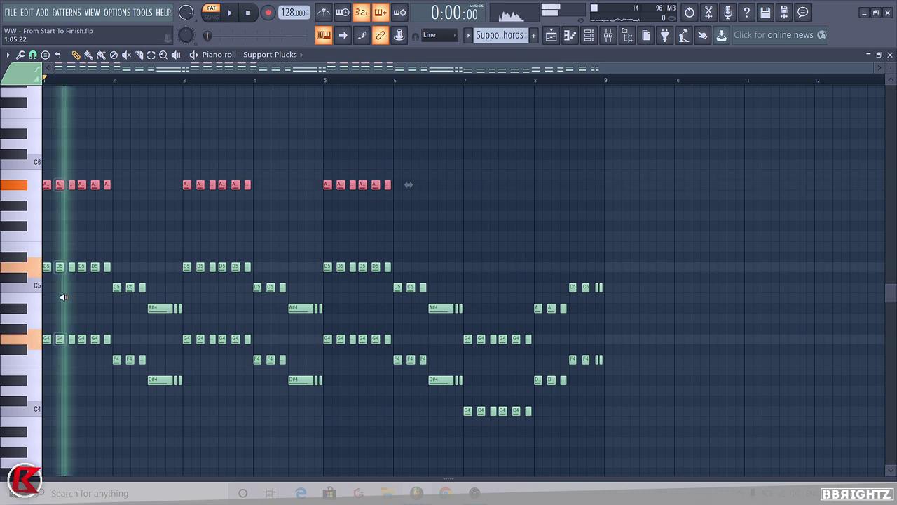
{"action": "key", "text": "space"}
{"action": "key", "text": "space"}
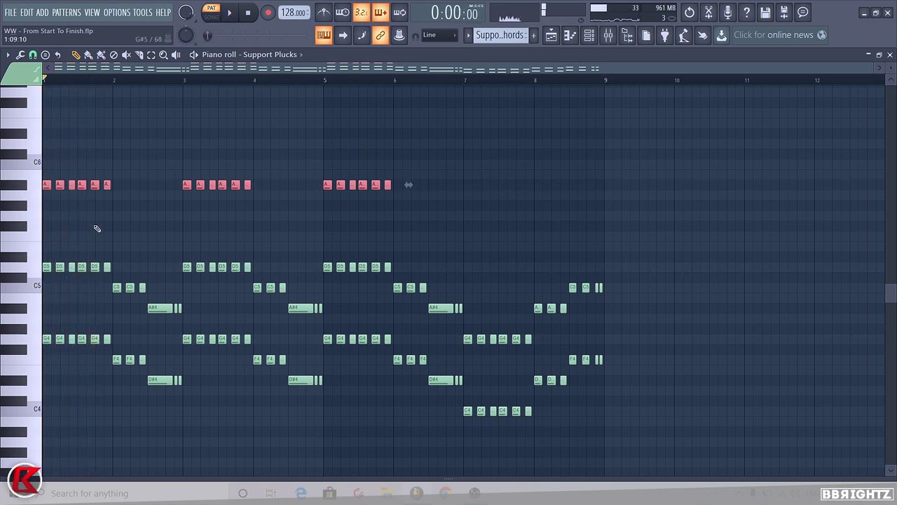
Duplicate the F4 notes in bars 2, 4, 6 and 8 four semitones up to A4.
{"action": "left_click_drag", "start_coordinate": [114, 361], "coordinate": [281, 363]}
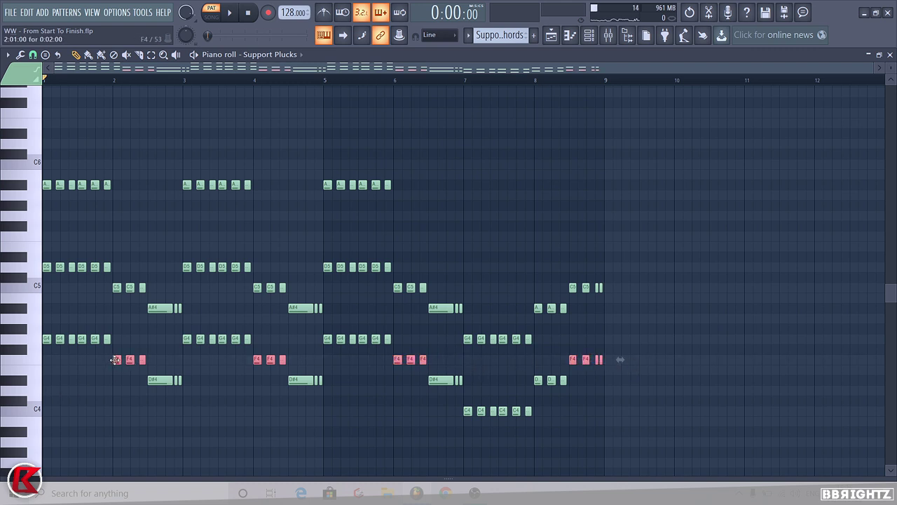
{"action": "left_click_drag", "start_coordinate": [116, 360], "coordinate": [121, 329]}
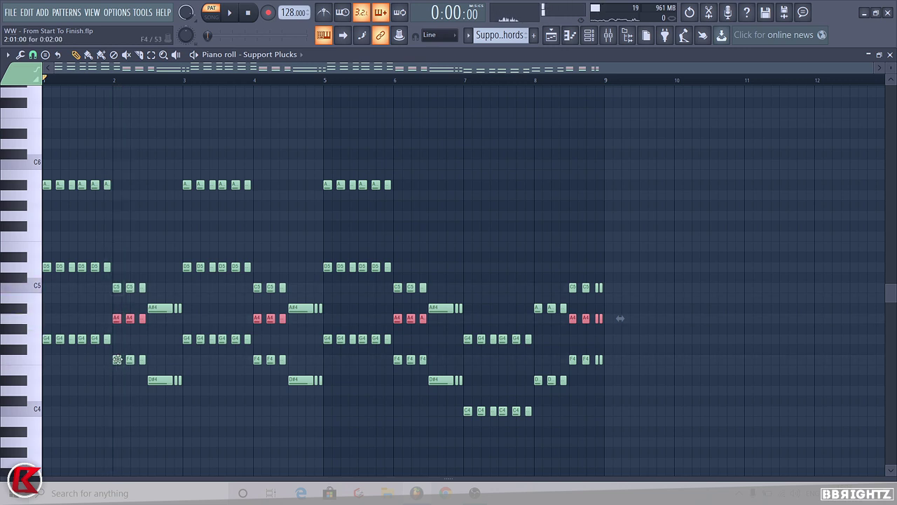
Raise the duplicated A4 notes in bars 2, 4, 6 and 8 by an octave to A5 and play the pattern.
{"action": "key", "text": "ctrl+Up"}
{"action": "key", "text": "space"}
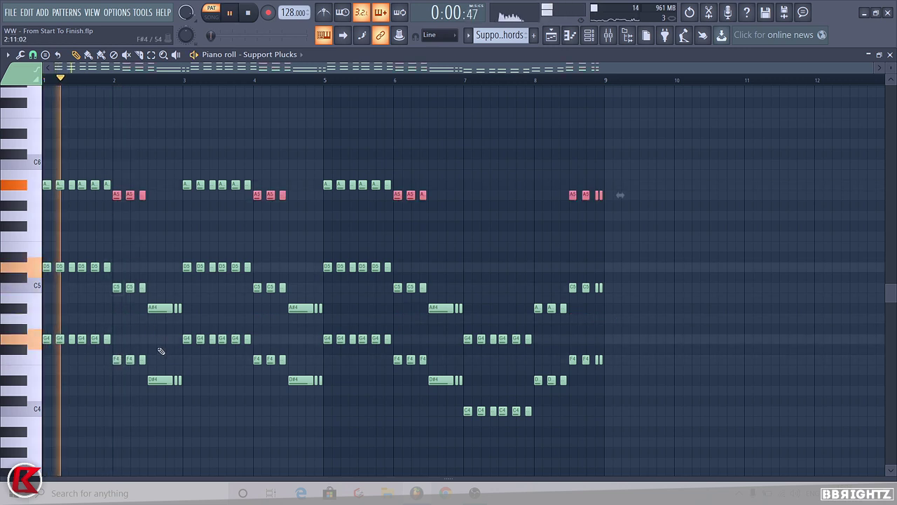
Duplicate the D#4 notes in bars 2, 4 and 6 up to G4, raise the copies an octave to G5 and play the chords.
{"action": "left_click_drag", "start_coordinate": [137, 374], "coordinate": [503, 380]}
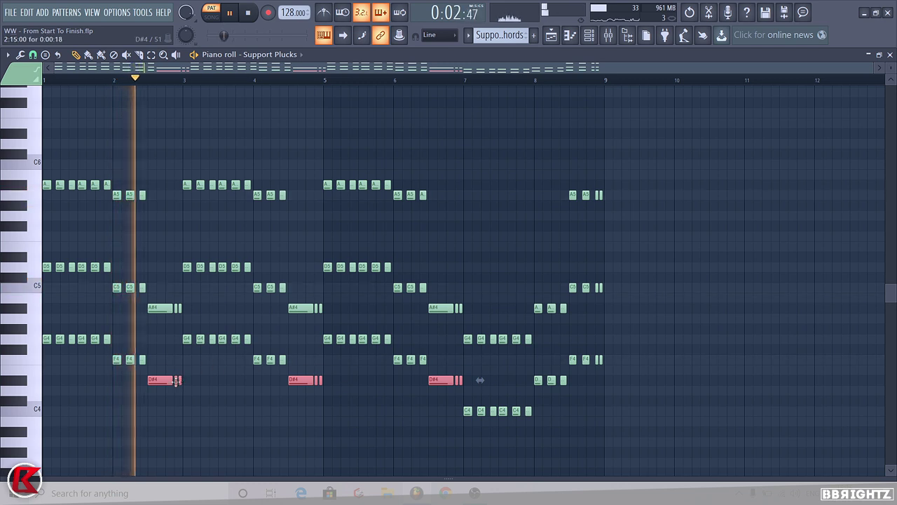
{"action": "key", "text": "space"}
{"action": "left_click_drag", "start_coordinate": [158, 381], "coordinate": [155, 339]}
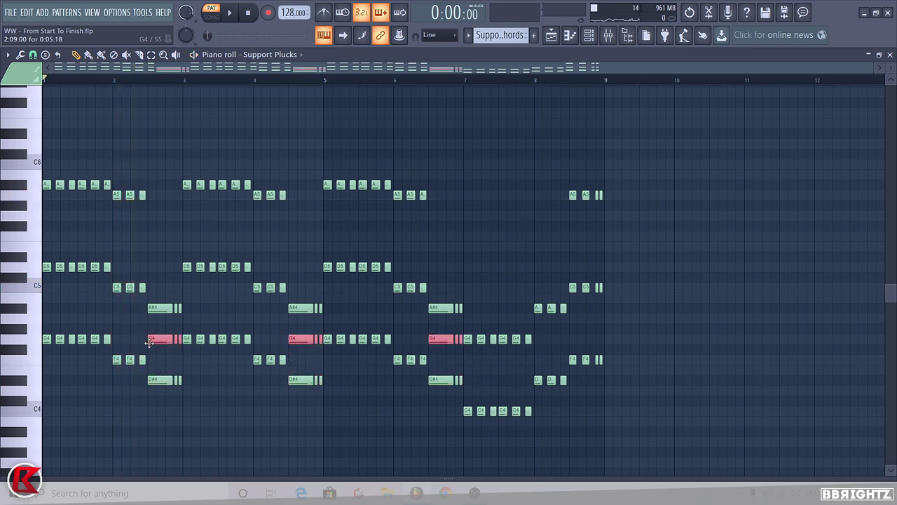
{"action": "key", "text": "ctrl+Up"}
{"action": "key", "text": "space"}
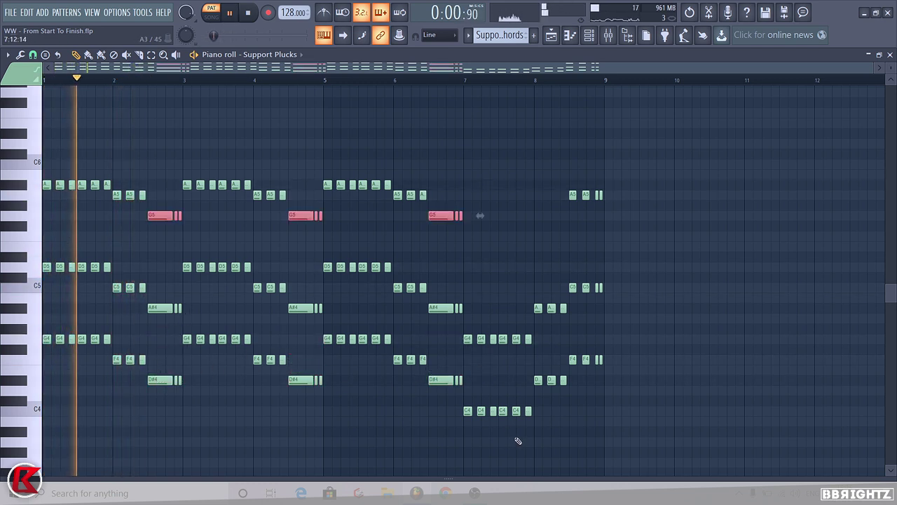
Duplicate the C4 notes in bar 7 three semitones up to D#4, raise the copies an octave to D#5 and deselect them.
{"action": "left_click_drag", "start_coordinate": [454, 421], "coordinate": [573, 412]}
{"action": "left_click_drag", "start_coordinate": [465, 413], "coordinate": [465, 382]}
{"action": "key", "text": "ctrl+Up"}
{"action": "left_click", "coordinate": [694, 279]}
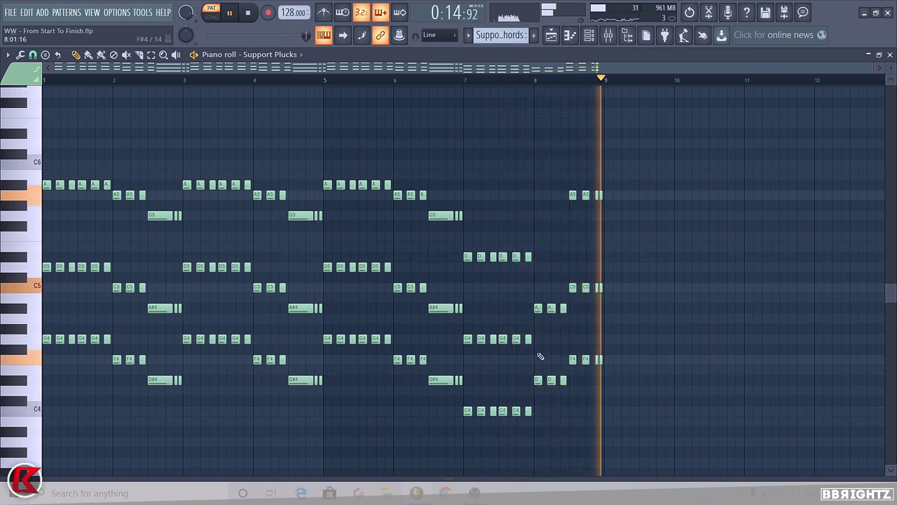
Add G5 copies of the D#4 notes in bar 8 and review the chord pattern before returning to the playlist.
{"action": "key", "text": "space"}
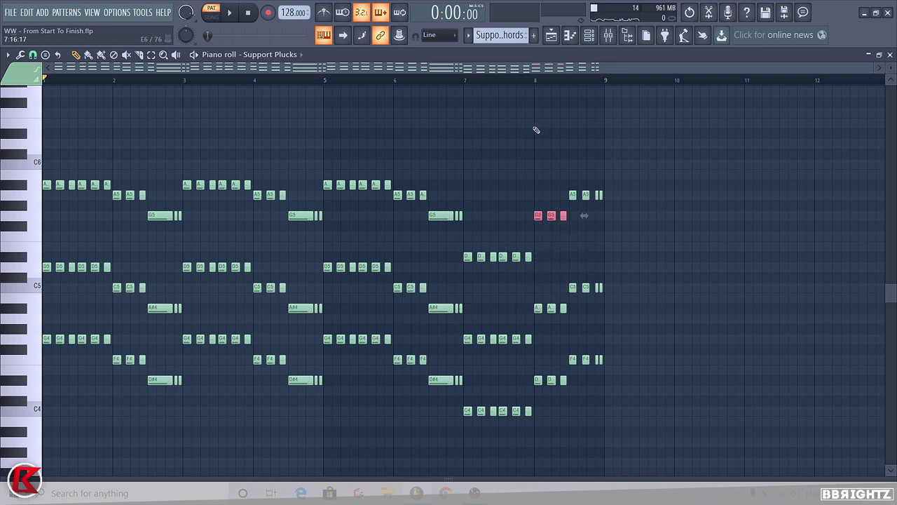
{"action": "left_click", "coordinate": [513, 82]}
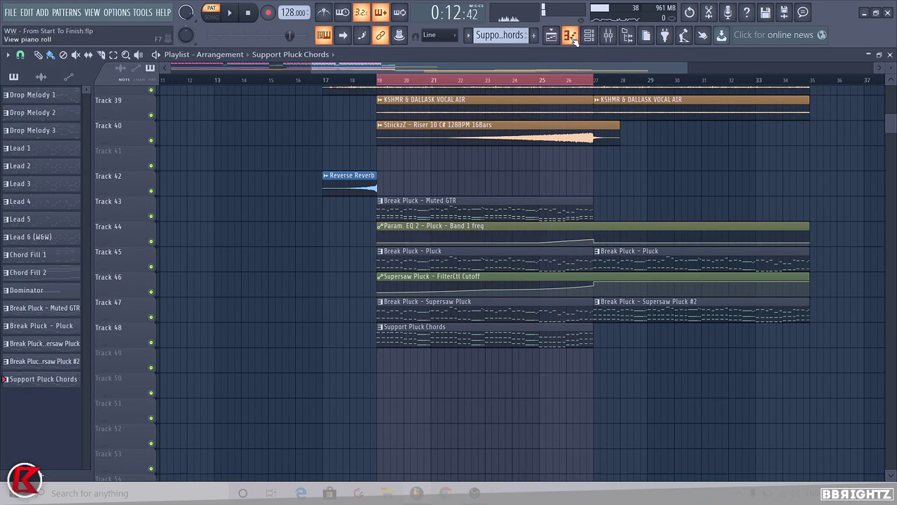
{"action": "double_click", "coordinate": [454, 336]}
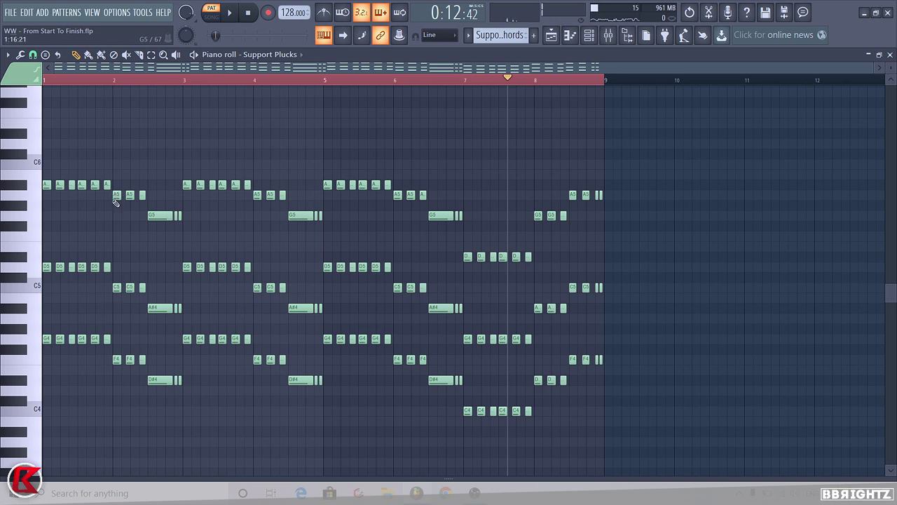
{"action": "left_click", "coordinate": [553, 32]}
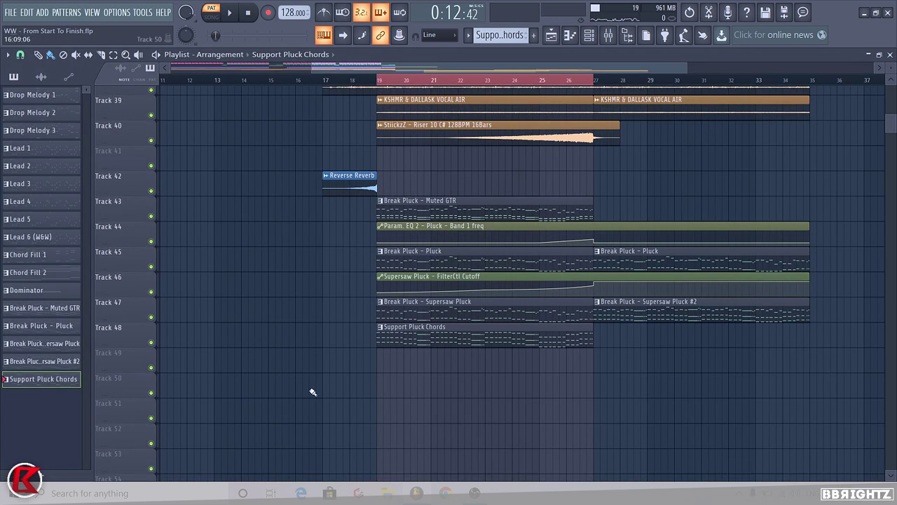
Isolate the break pluck tracks 43 to 48 in the playlist and audition bars 19 to 27 with the support chords.
{"action": "scroll", "coordinate": [184, 270], "scroll_direction": "up", "scroll_amount": 1}
{"action": "right_click", "coordinate": [152, 367]}
{"action": "left_click", "coordinate": [151, 342]}
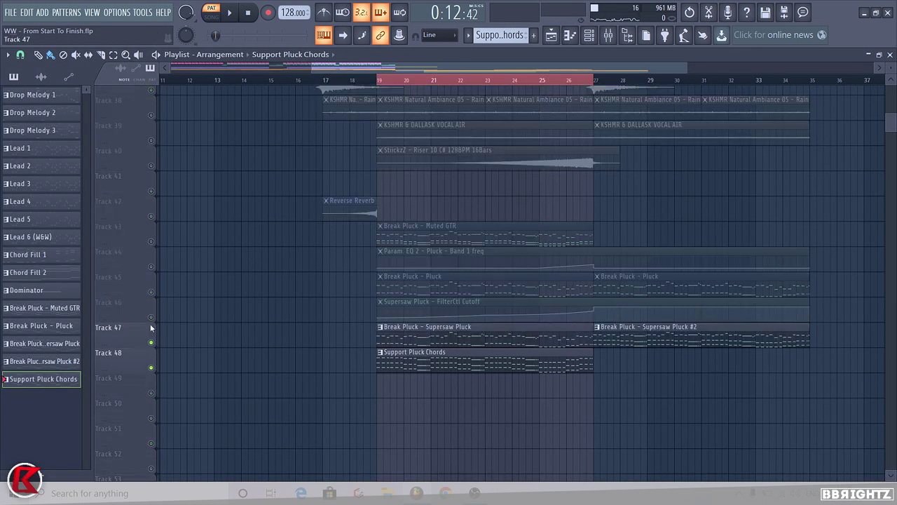
{"action": "left_click", "coordinate": [151, 317]}
{"action": "left_click", "coordinate": [151, 292]}
{"action": "left_click", "coordinate": [151, 266]}
{"action": "left_click", "coordinate": [151, 241]}
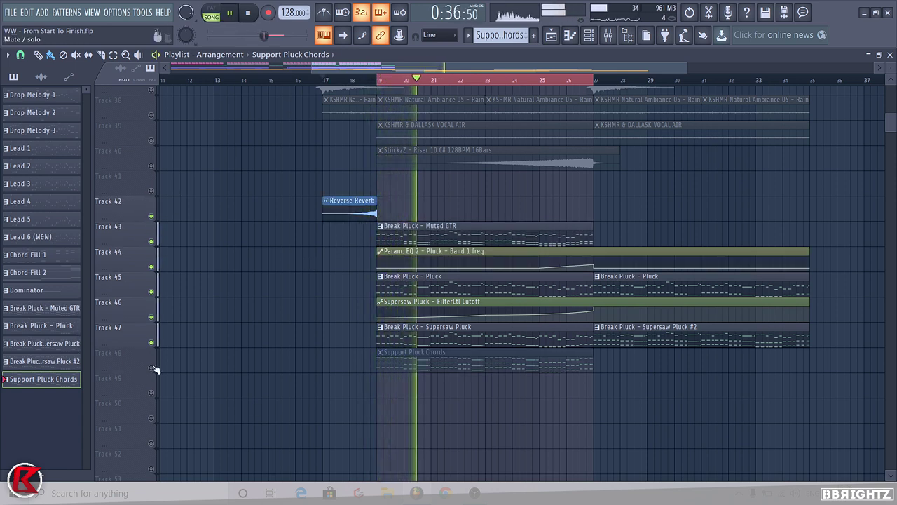
Compare the Support Plucks mixer track soloed and in the full pluck mix, and check its Fruity parametric EQ 2 curve.
{"action": "left_click", "coordinate": [607, 35]}
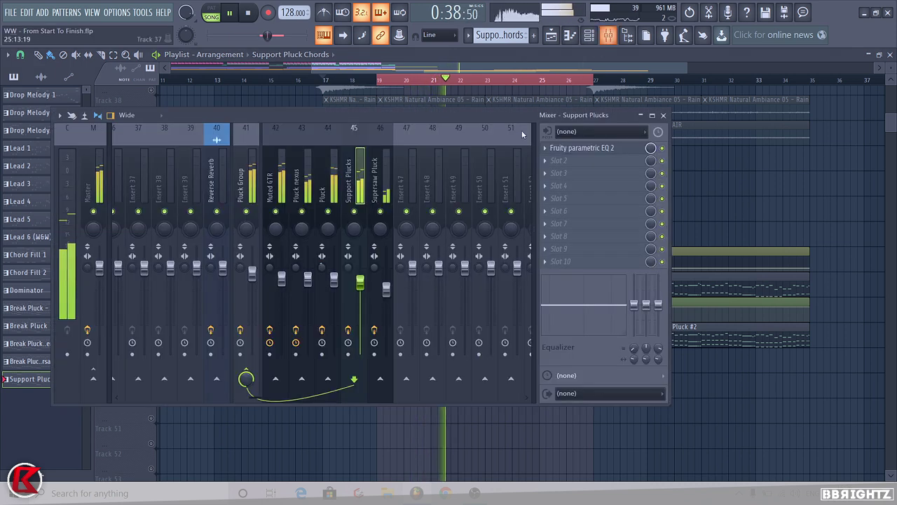
{"action": "right_click", "coordinate": [356, 211]}
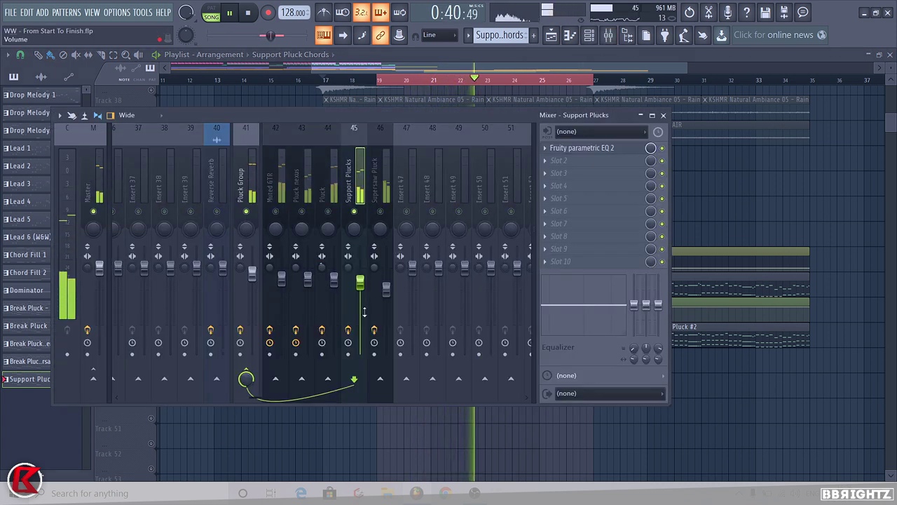
{"action": "left_click", "coordinate": [581, 148]}
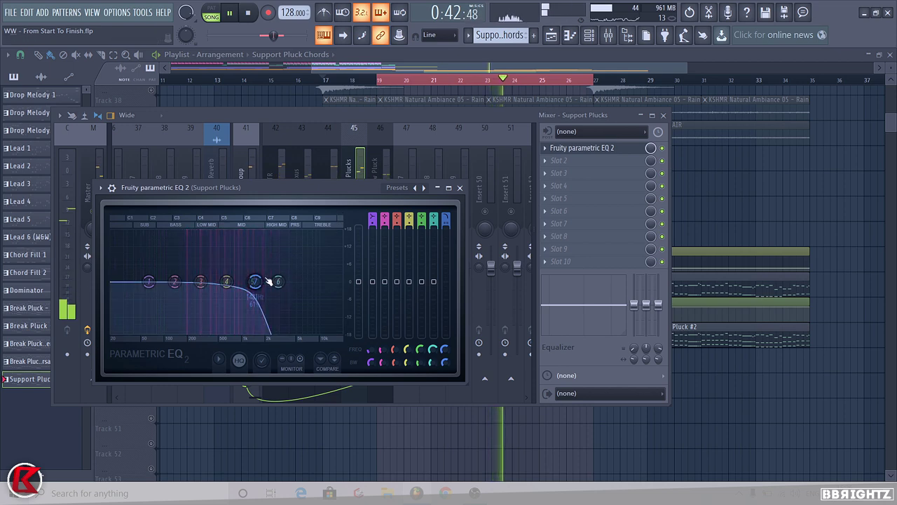
{"action": "left_click", "coordinate": [460, 188]}
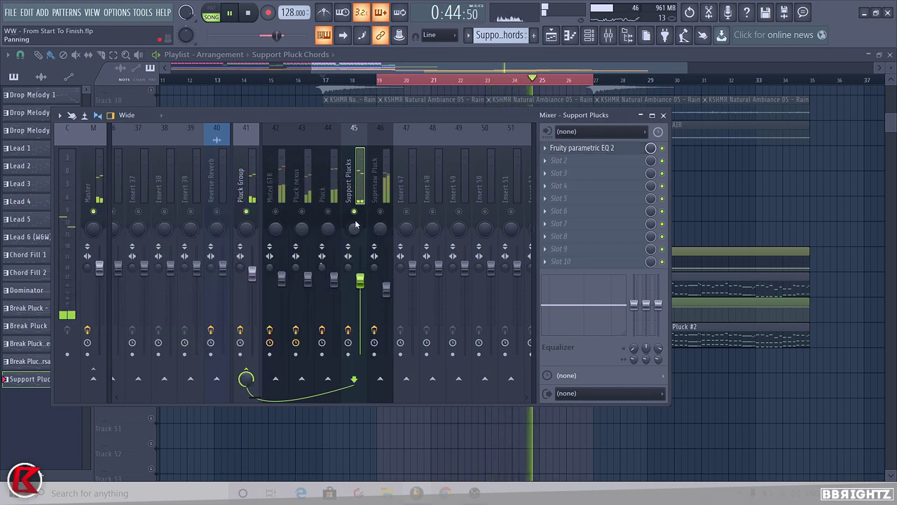
{"action": "right_click", "coordinate": [354, 213]}
{"action": "left_click", "coordinate": [359, 222]}
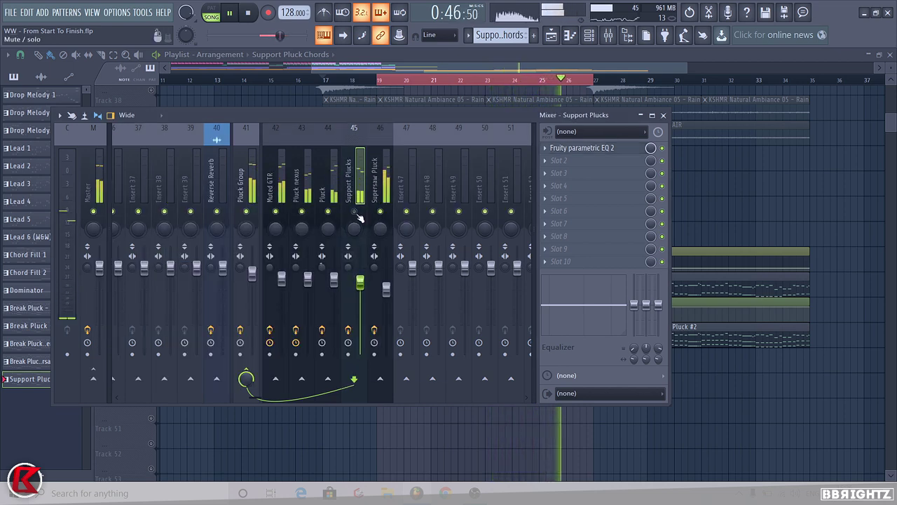
Clear the playlist's bars 19 to 27 time selection, stop playback and turn all playlist tracks back on.
{"action": "key", "text": "F9"}
{"action": "left_click", "coordinate": [525, 82], "text": "ctrl"}
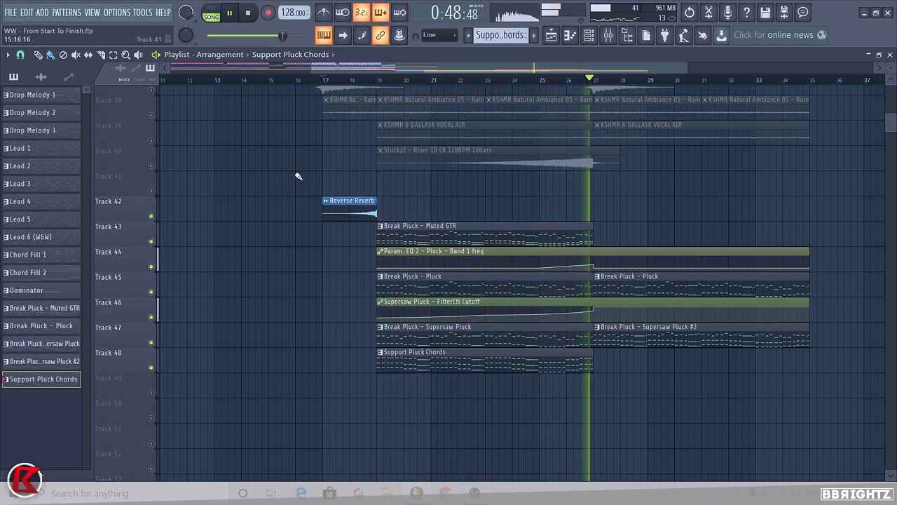
{"action": "key", "text": "space"}
{"action": "left_click", "coordinate": [152, 167], "text": "ctrl"}
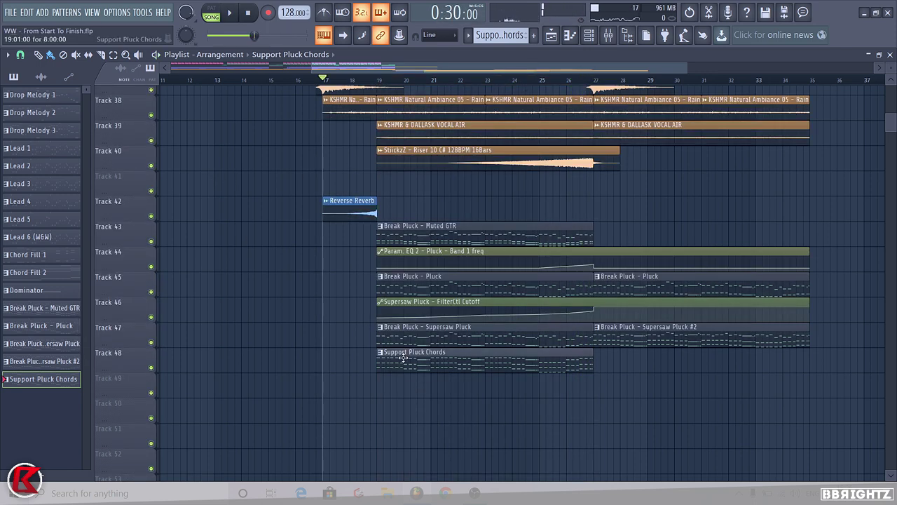
Set the Support Plucks mixer level to about -3.4 dB during playback and load S1 Imager Stereo in effect slot 5.
{"action": "left_click", "coordinate": [621, 41]}
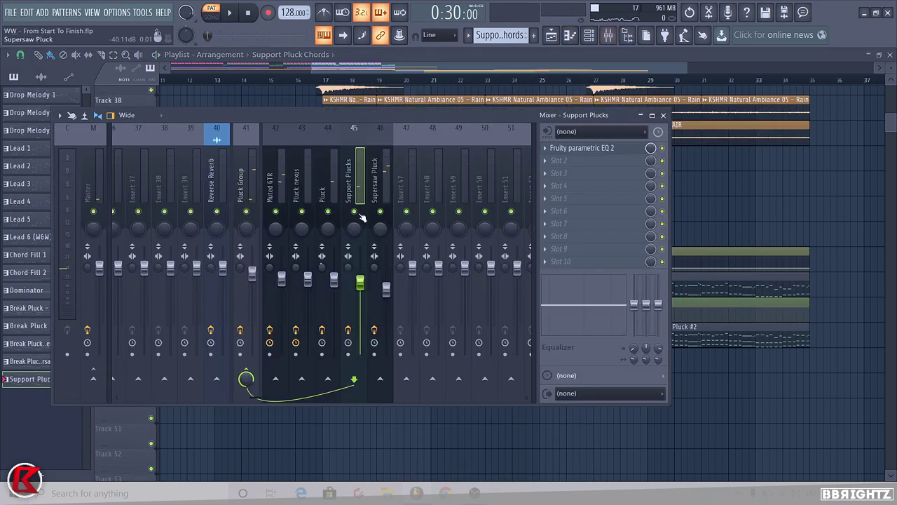
{"action": "key", "text": "space"}
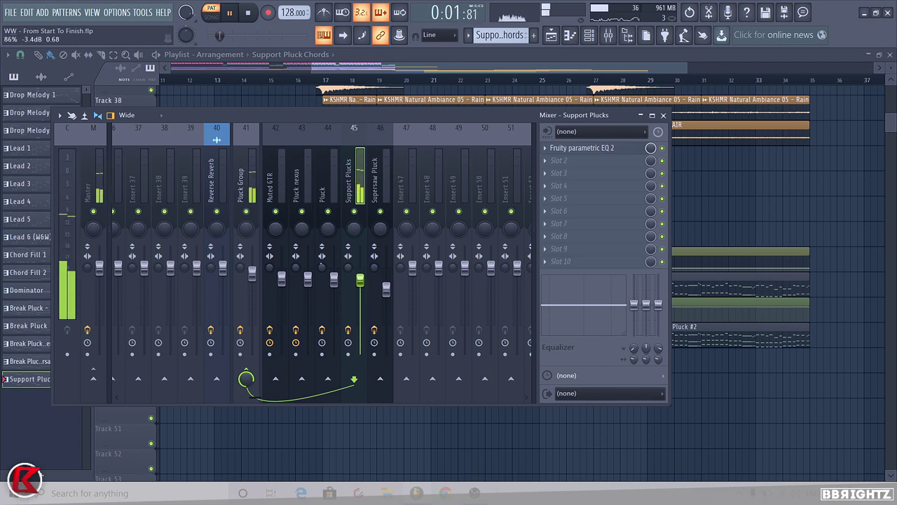
{"action": "left_click", "coordinate": [561, 186]}
{"action": "left_click", "coordinate": [407, 301]}
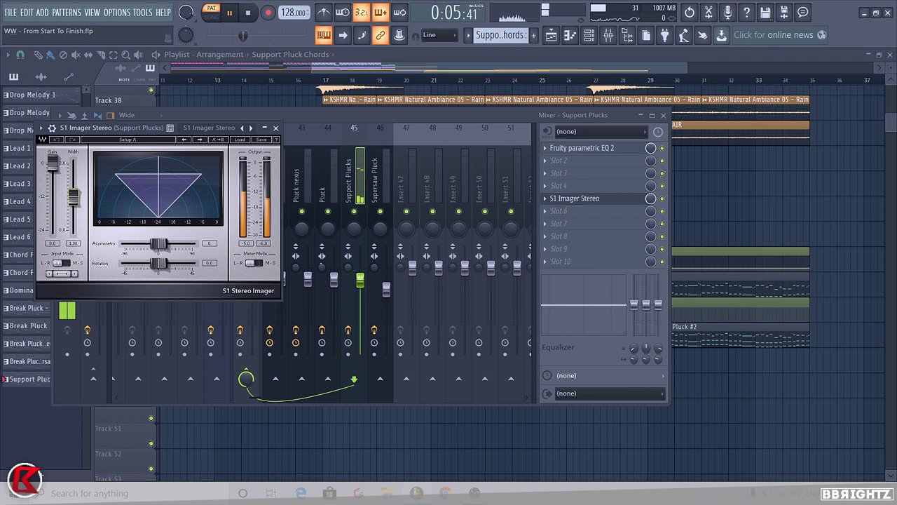
{"action": "key", "text": "Escape"}
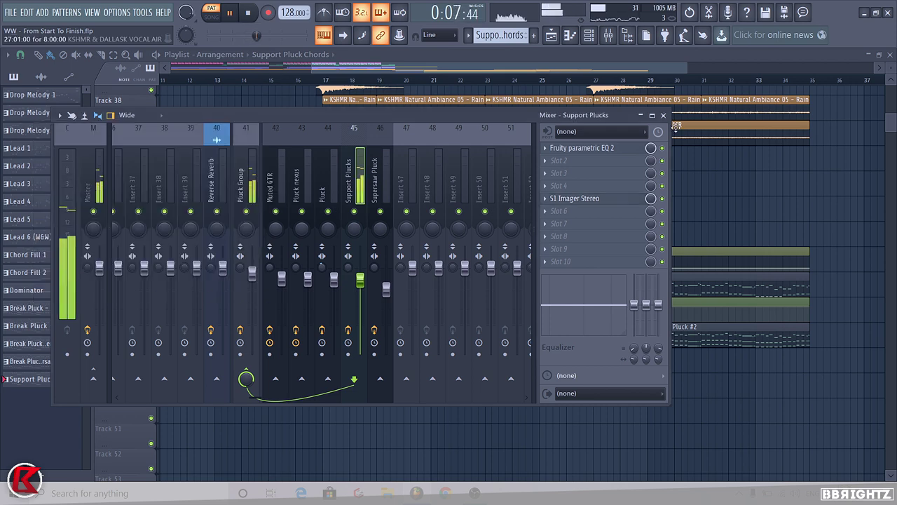
{"action": "left_click", "coordinate": [663, 116]}
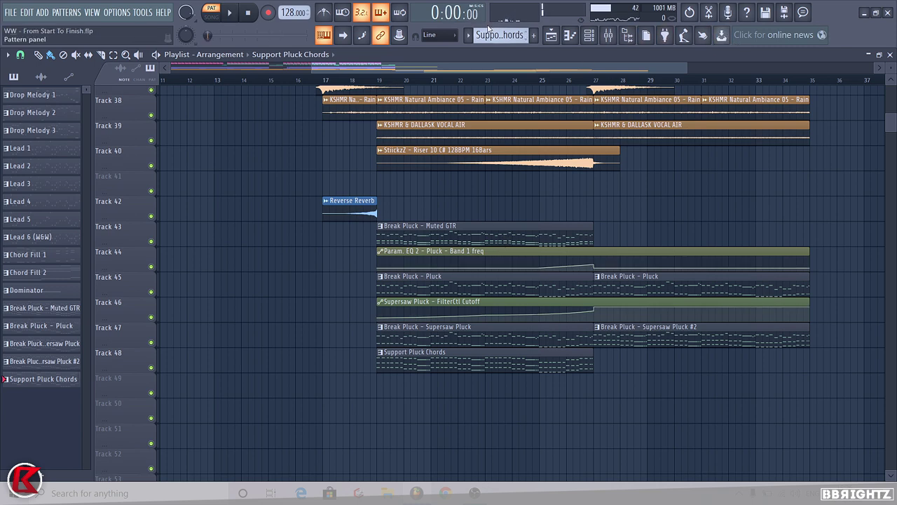
Examine the break's effect, ambience and pluck clips in the arrangement around bars 17 to 35.
{"action": "scroll", "coordinate": [896, 361], "scroll_direction": "up", "scroll_amount": 5}
{"action": "scroll", "coordinate": [896, 361], "scroll_direction": "down", "scroll_amount": 4}
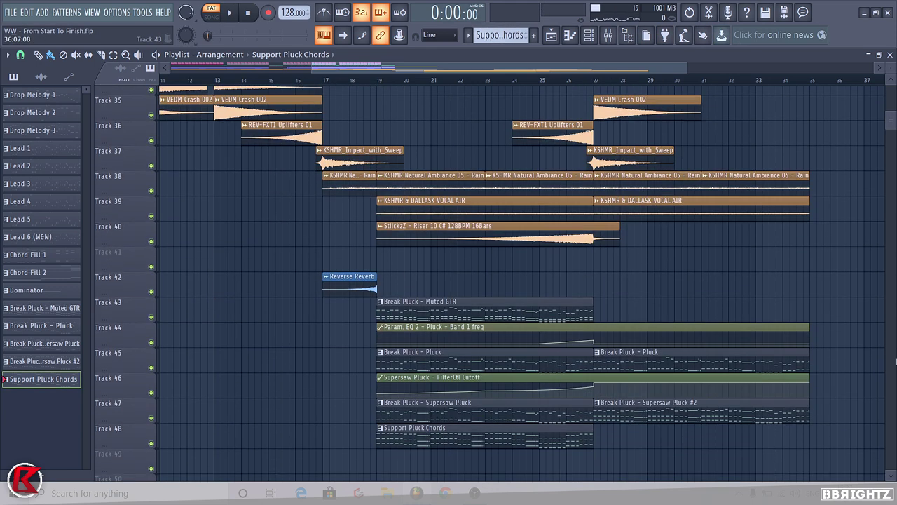
{"action": "scroll", "coordinate": [382, 272], "scroll_direction": "up", "scroll_amount": 3}
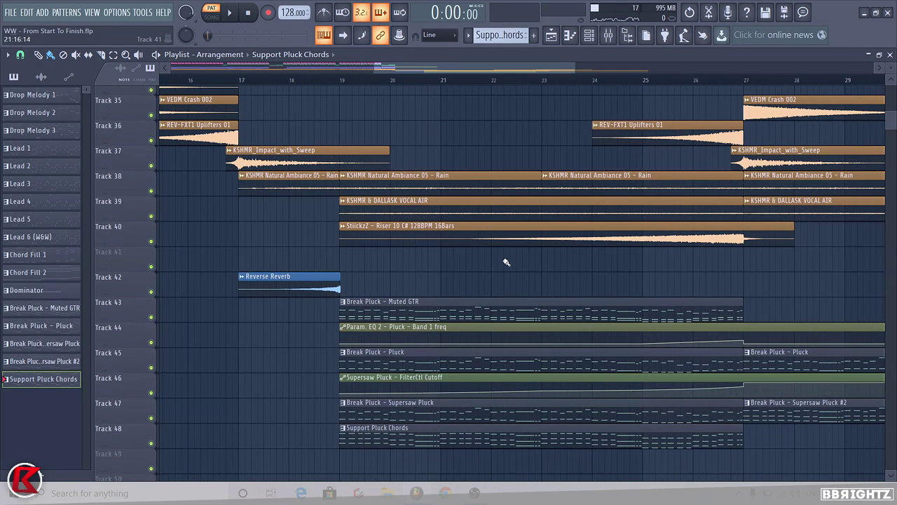
{"action": "left_click_drag", "start_coordinate": [456, 260], "coordinate": [546, 268]}
{"action": "left_click_drag", "start_coordinate": [666, 261], "coordinate": [747, 274]}
{"action": "scroll", "coordinate": [419, 140], "scroll_direction": "down", "scroll_amount": 2}
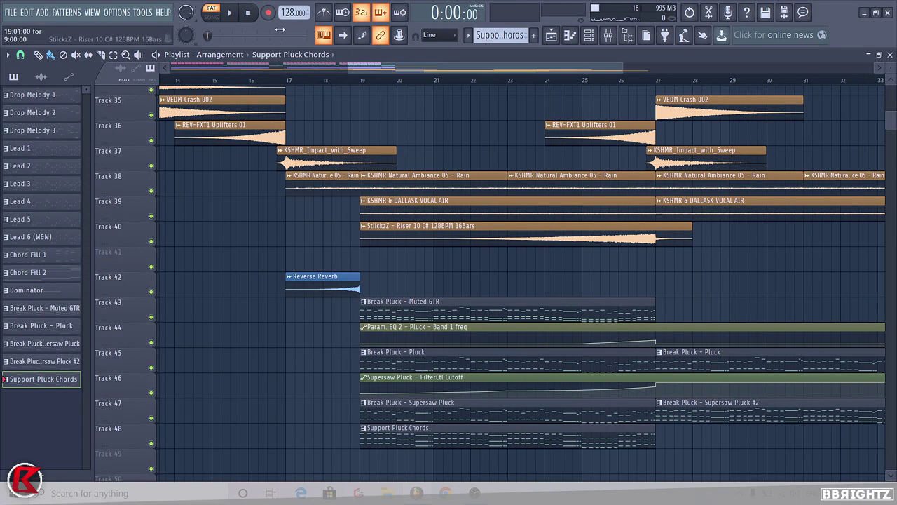
{"action": "scroll", "coordinate": [433, 171], "scroll_direction": "up", "scroll_amount": 5}
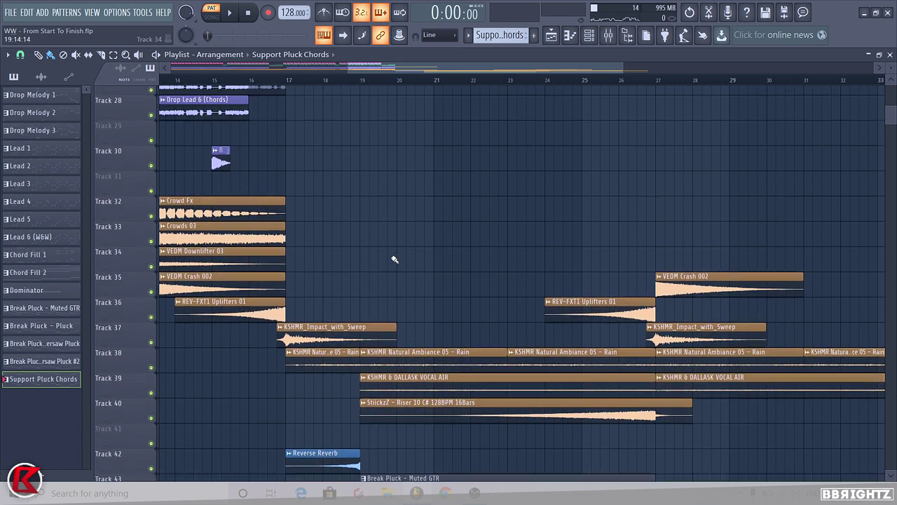
{"action": "scroll", "coordinate": [449, 299], "scroll_direction": "down", "scroll_amount": 4}
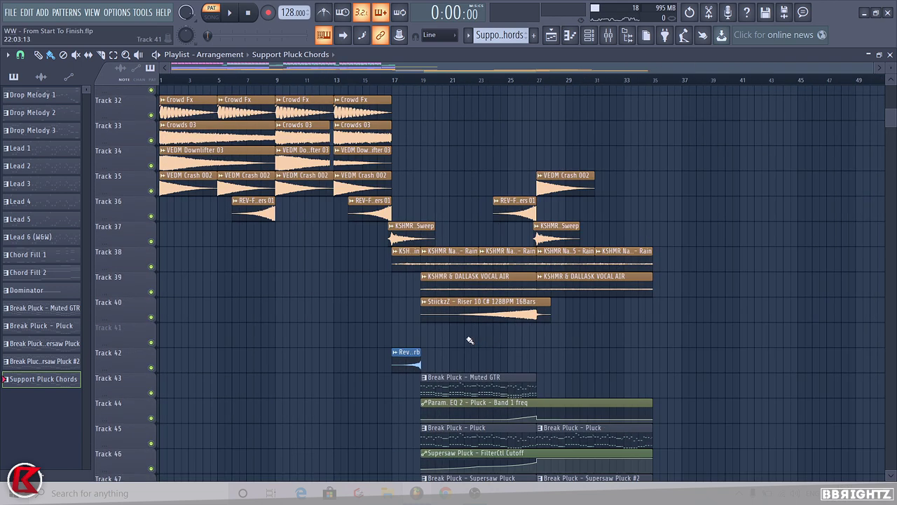
Audition the break from bar 19 with the uplifter, rain, vocal air and riser clips muted, and restore those clips.
{"action": "left_click_drag", "start_coordinate": [470, 340], "coordinate": [517, 265]}
{"action": "left_click", "coordinate": [421, 83]}
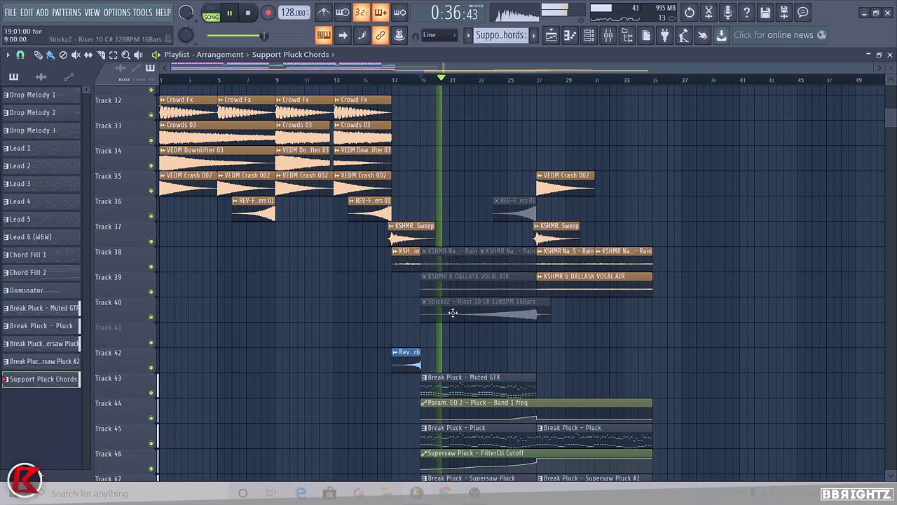
{"action": "key", "text": "ctrl+z"}
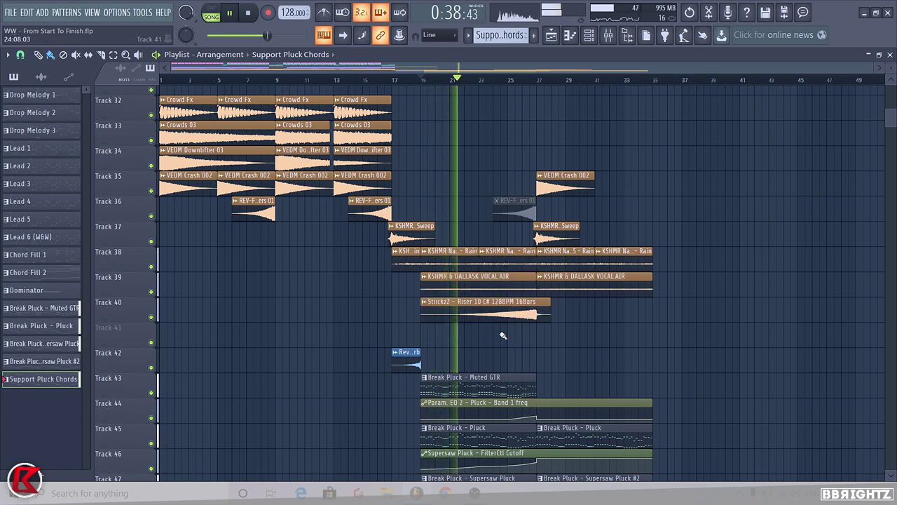
{"action": "key", "text": "space"}
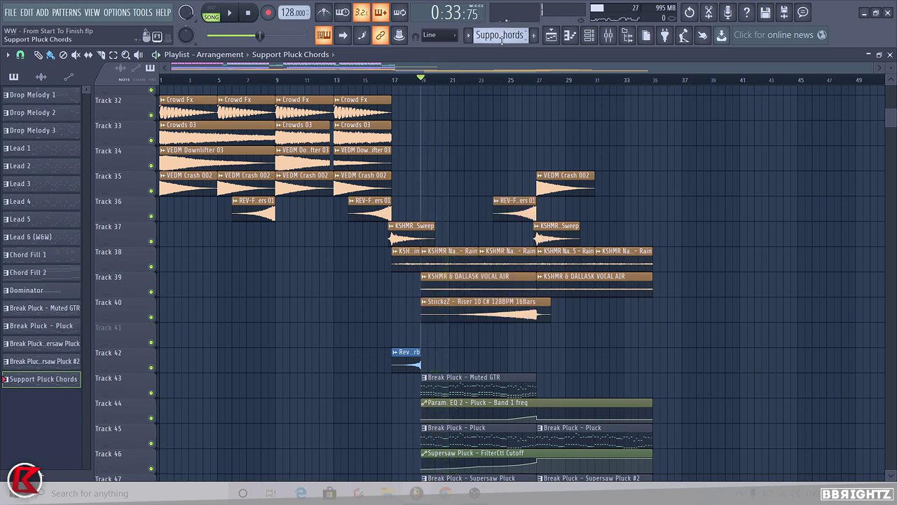
Find the Reverse Synths & Vocals samples among the FX Elements of the Sounds of KSHMR Vol 2 sample pack.
{"action": "scroll", "coordinate": [578, 323], "scroll_direction": "down", "scroll_amount": 3}
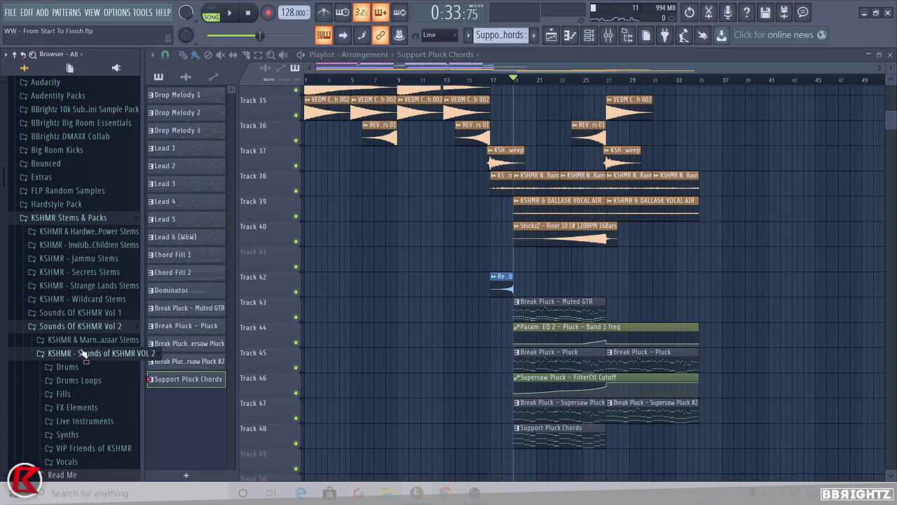
{"action": "scroll", "coordinate": [81, 351], "scroll_direction": "down", "scroll_amount": 5}
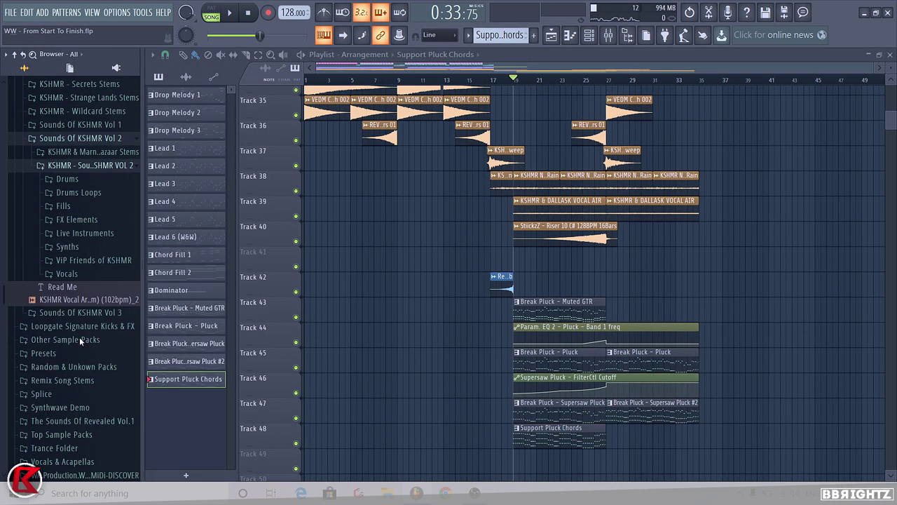
{"action": "scroll", "coordinate": [81, 329], "scroll_direction": "up", "scroll_amount": 4}
{"action": "scroll", "coordinate": [77, 294], "scroll_direction": "down", "scroll_amount": 3}
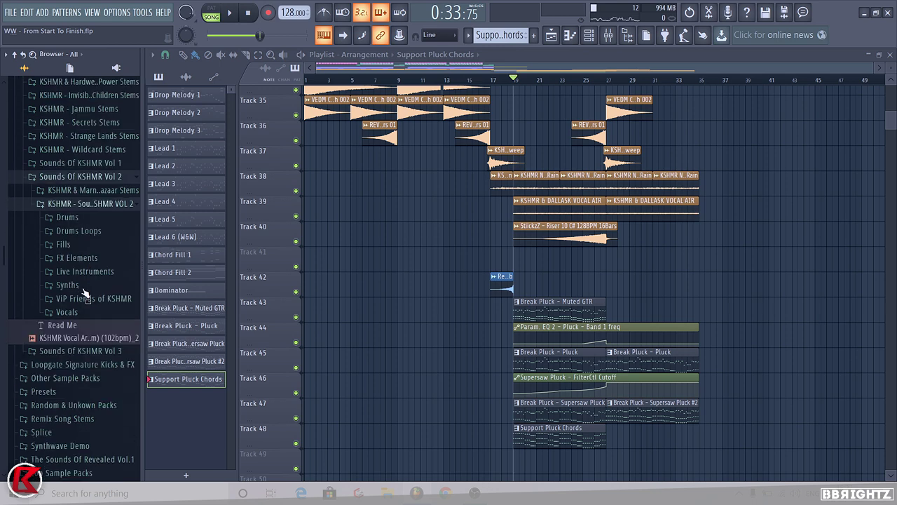
{"action": "left_click", "coordinate": [75, 258]}
{"action": "scroll", "coordinate": [73, 435], "scroll_direction": "down", "scroll_amount": 5}
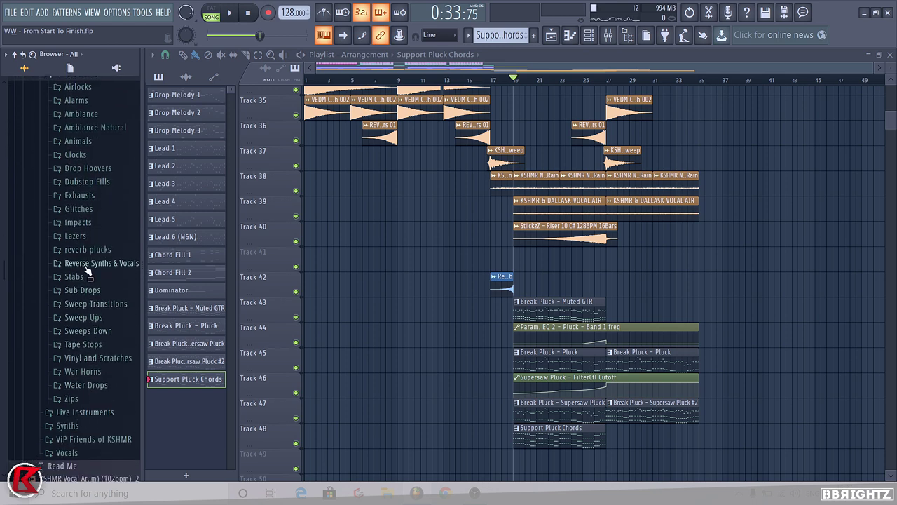
{"action": "left_click", "coordinate": [87, 265]}
{"action": "scroll", "coordinate": [98, 280], "scroll_direction": "down", "scroll_amount": 10}
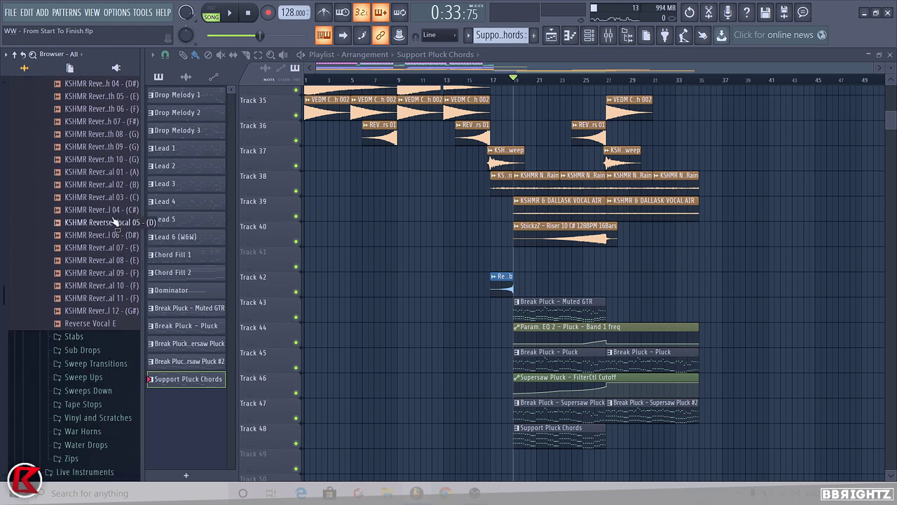
Place KSHMR Reverse Vocal 09 at bar 20 on Track 41 and Reverse Vocal 10 at bar 21 on Track 42.
{"action": "left_click_drag", "start_coordinate": [101, 249], "coordinate": [609, 281]}
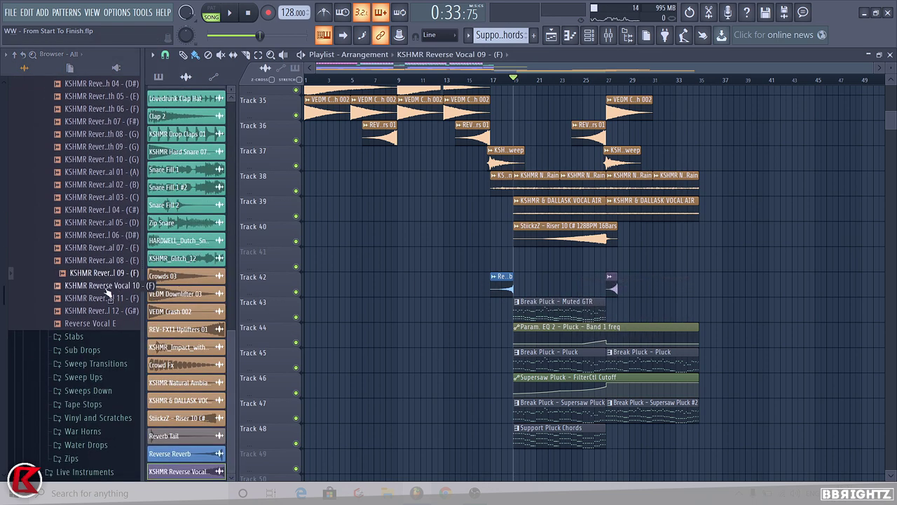
{"action": "left_click_drag", "start_coordinate": [98, 285], "coordinate": [709, 269]}
{"action": "scroll", "coordinate": [697, 279], "scroll_direction": "up", "scroll_amount": 3}
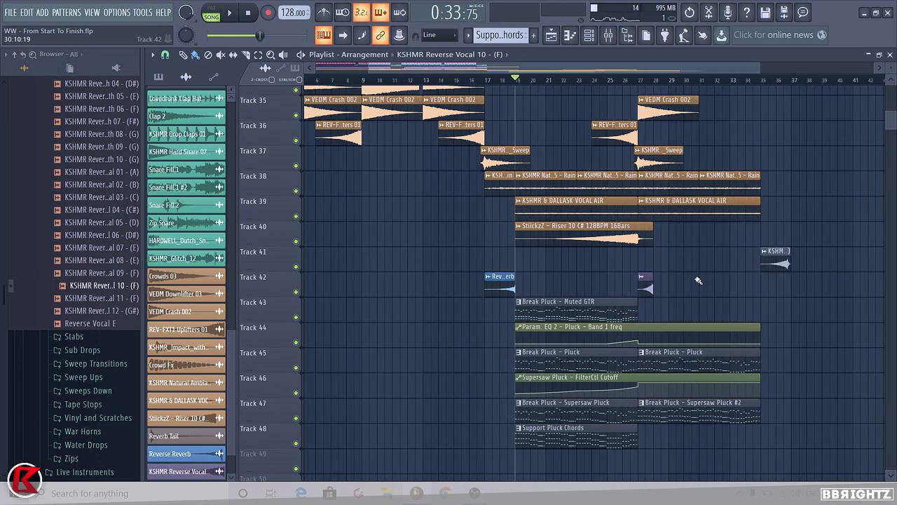
{"action": "left_click_drag", "start_coordinate": [503, 249], "coordinate": [506, 249]}
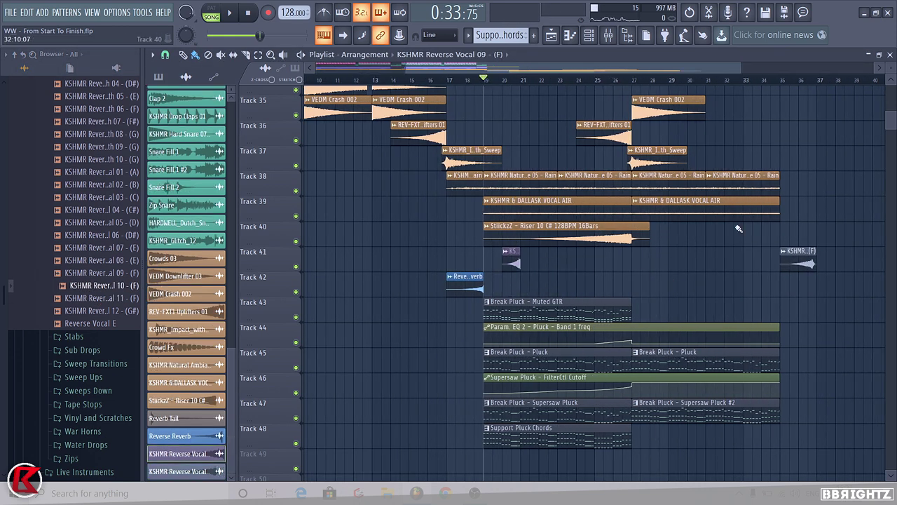
{"action": "scroll", "coordinate": [617, 271], "scroll_direction": "up", "scroll_amount": 2}
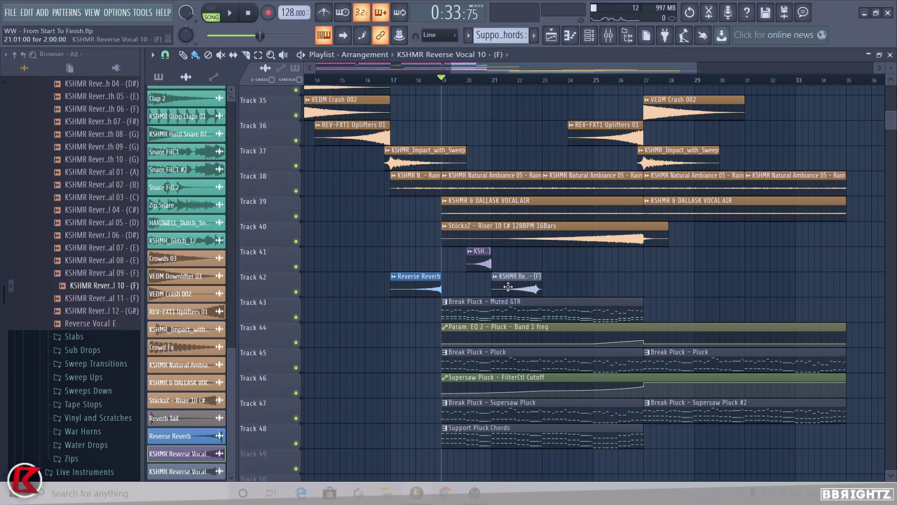
{"action": "scroll", "coordinate": [507, 286], "scroll_direction": "up", "scroll_amount": 3}
Route both reverse vocal channels to mixer track 51 and load ValhallaVintageVerb in slot 6 with a 470 Hz low cut.
{"action": "left_click", "coordinate": [570, 34]}
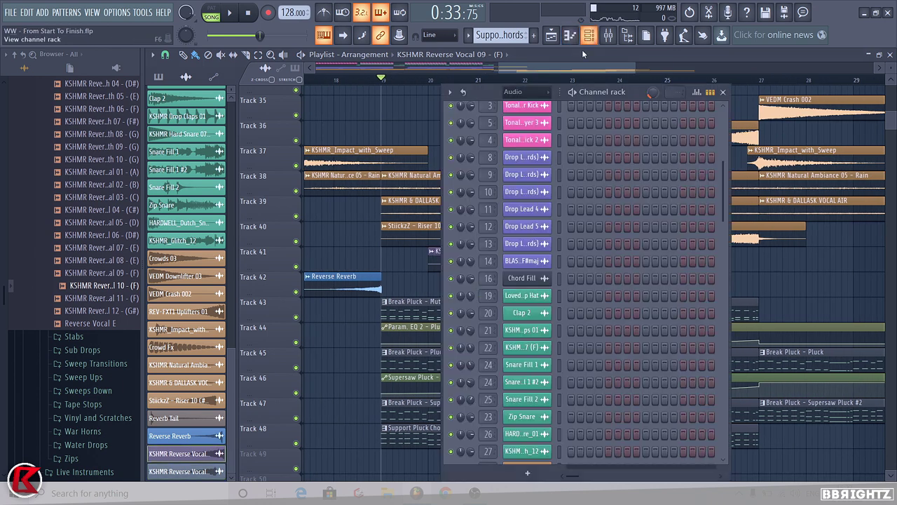
{"action": "scroll", "coordinate": [557, 365], "scroll_direction": "down", "scroll_amount": 5}
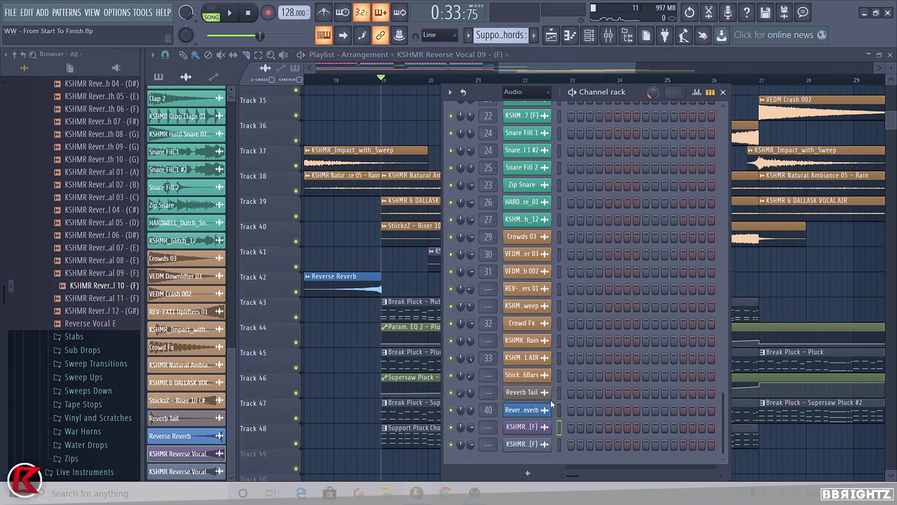
{"action": "left_click", "coordinate": [613, 39]}
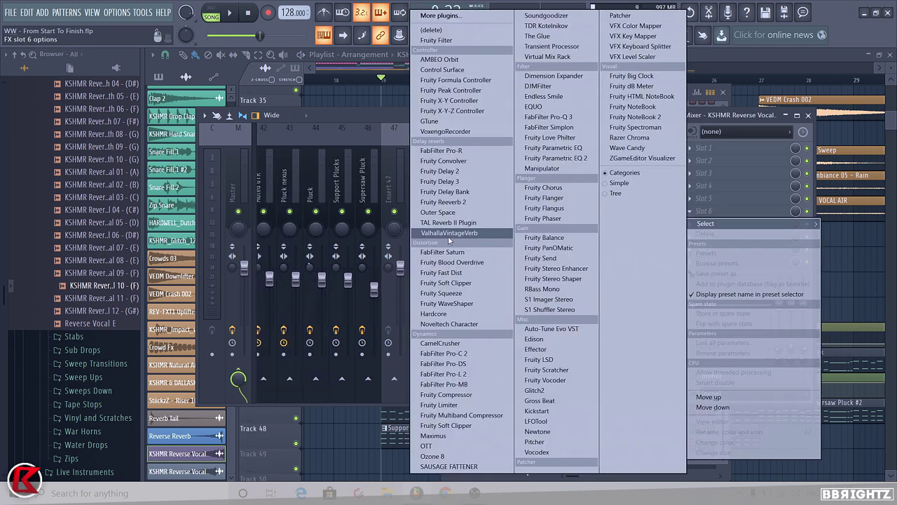
{"action": "left_click", "coordinate": [449, 235]}
{"action": "left_click_drag", "start_coordinate": [621, 306], "coordinate": [616, 275]}
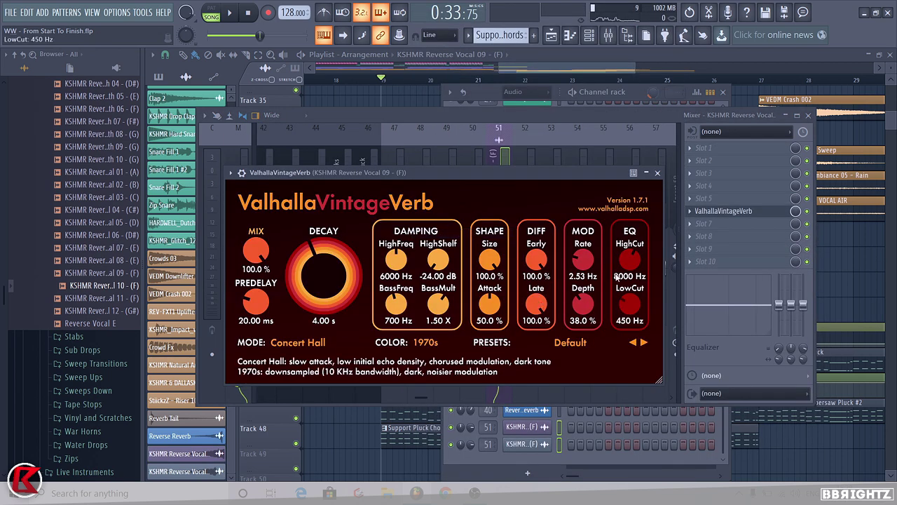
Solo the reverse vocal tracks, play them from bar 20 and lower the level of mixer track 51.
{"action": "key", "text": "F12"}
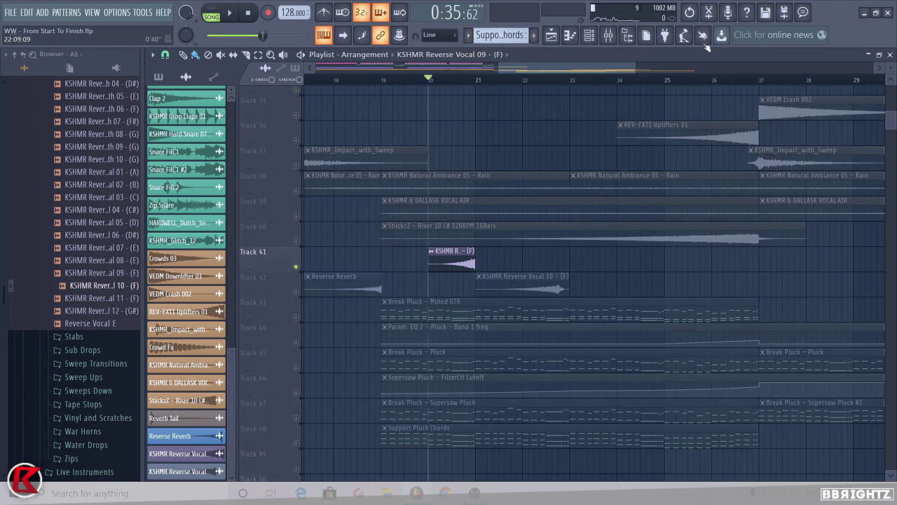
{"action": "left_click", "coordinate": [617, 39]}
{"action": "key", "text": "space"}
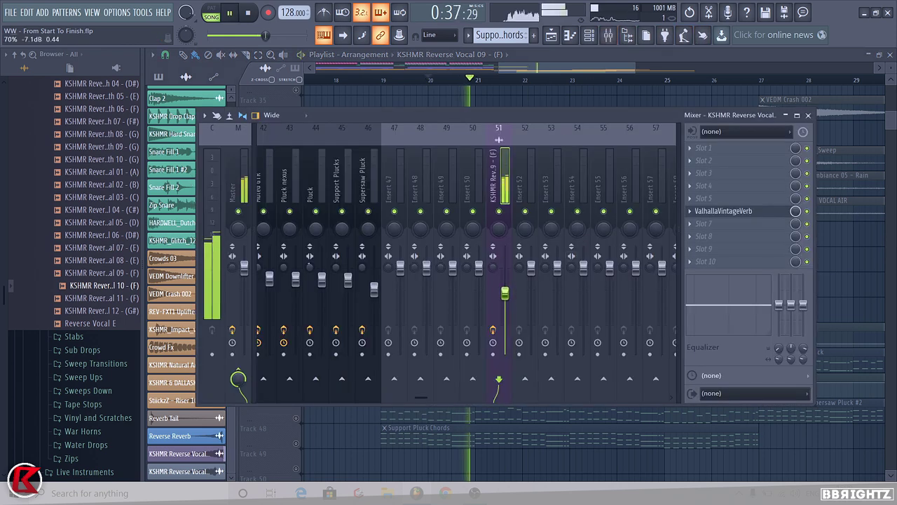
{"action": "key", "text": "F9"}
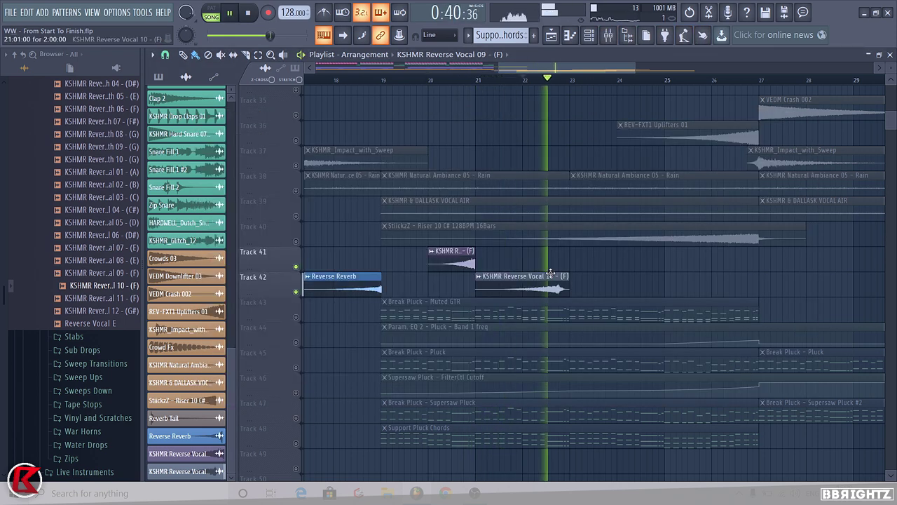
{"action": "key", "text": "space"}
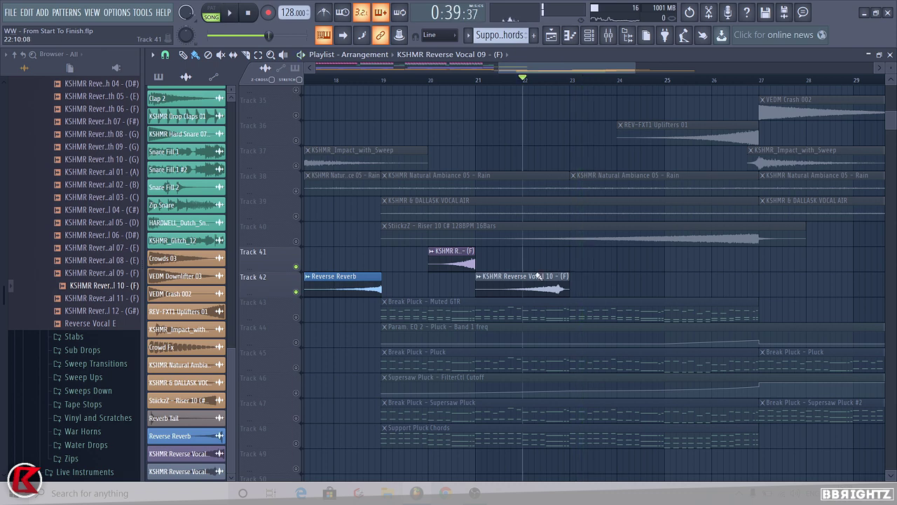
Move Reverse Vocal 09 to bar 22 and Reverse Vocal 10 to bar 25 on Track 41, and copy both eight bars further on.
{"action": "scroll", "coordinate": [554, 268], "scroll_direction": "up", "scroll_amount": 1}
{"action": "scroll", "coordinate": [450, 268], "scroll_direction": "down", "scroll_amount": 1}
{"action": "left_click_drag", "start_coordinate": [457, 266], "coordinate": [470, 263]}
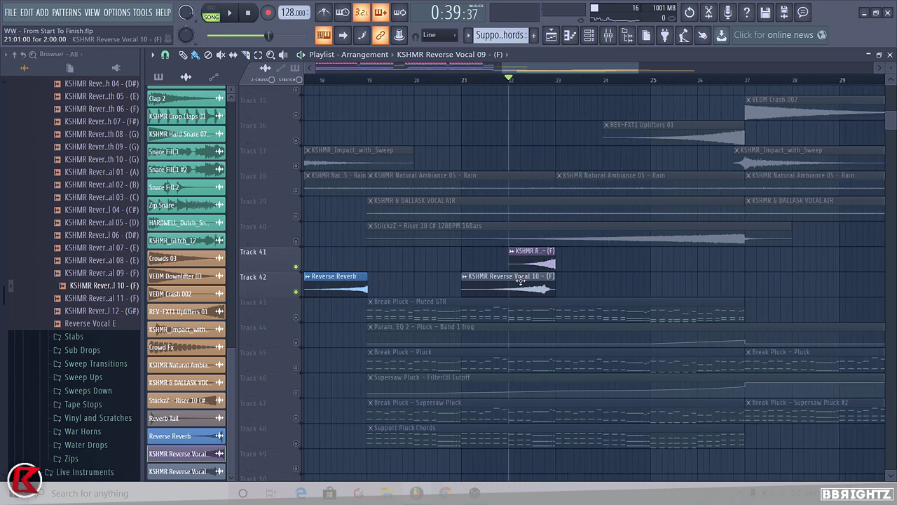
{"action": "left_click_drag", "start_coordinate": [520, 280], "coordinate": [743, 241]}
{"action": "scroll", "coordinate": [660, 265], "scroll_direction": "up", "scroll_amount": 2}
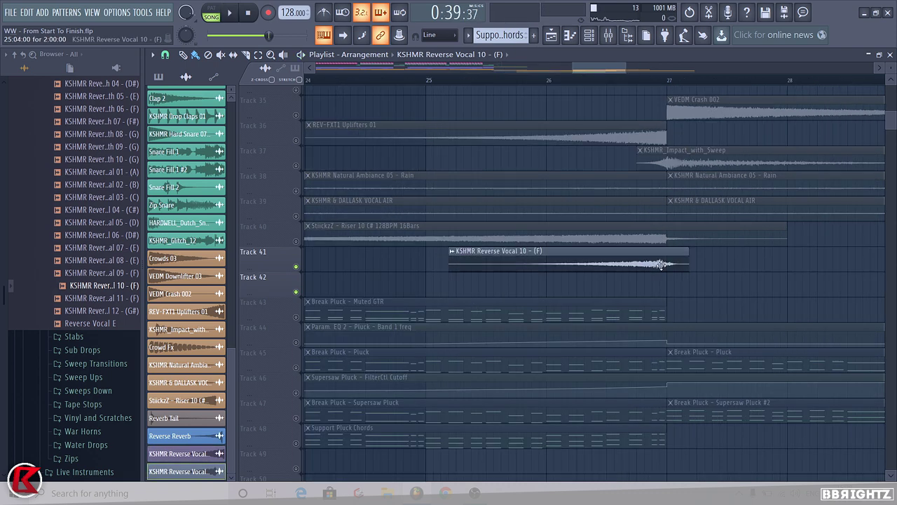
{"action": "scroll", "coordinate": [491, 255], "scroll_direction": "down", "scroll_amount": 5}
{"action": "left_click_drag", "start_coordinate": [573, 262], "coordinate": [415, 265]}
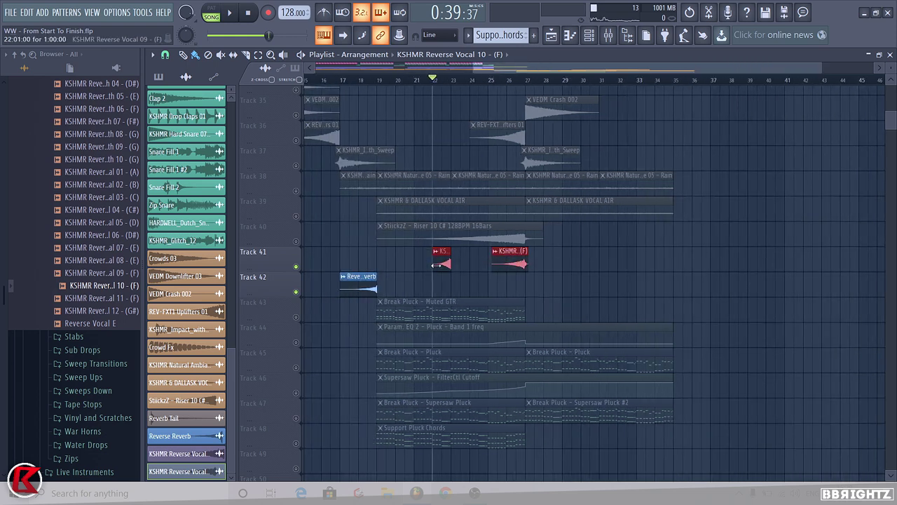
Play the break with all tracks on, slightly lower the Support Plucks level and set the reverse vocal mixer track to about -11.8 dB.
{"action": "key", "text": "space"}
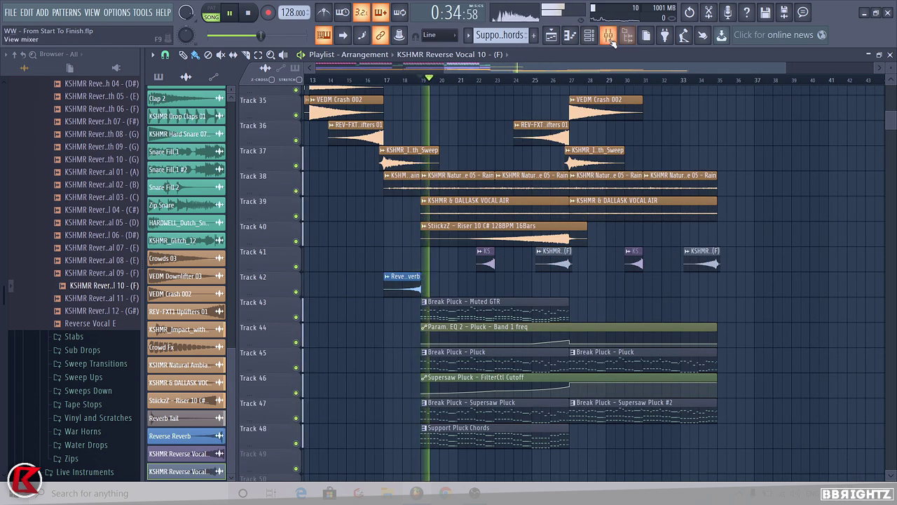
{"action": "key", "text": "F9"}
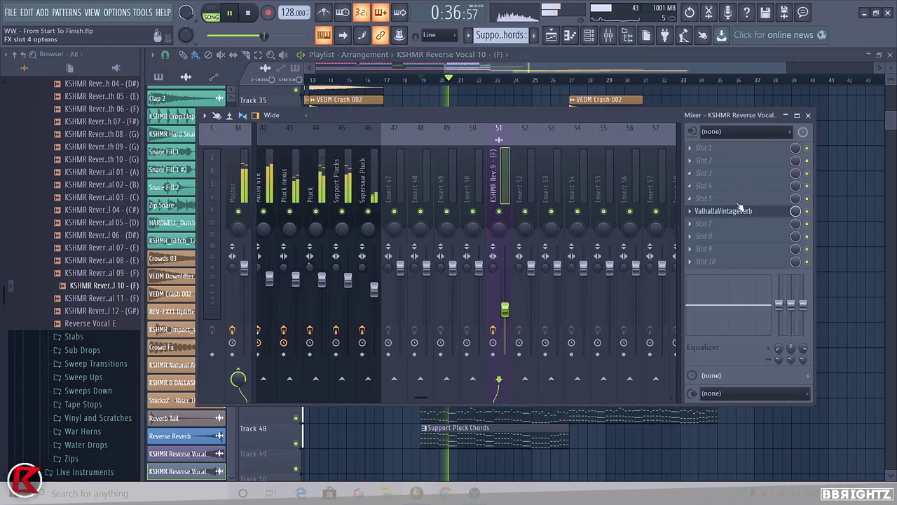
{"action": "left_click", "coordinate": [348, 281]}
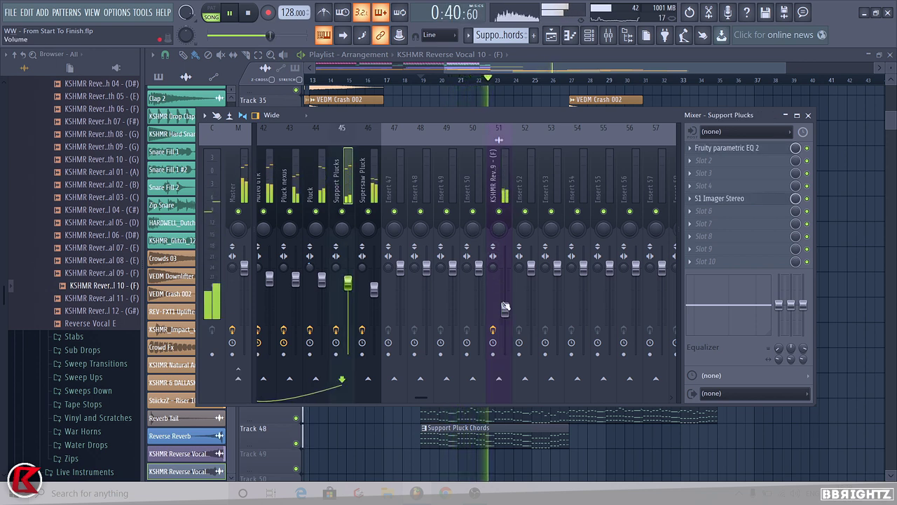
{"action": "left_click_drag", "start_coordinate": [505, 307], "coordinate": [504, 316]}
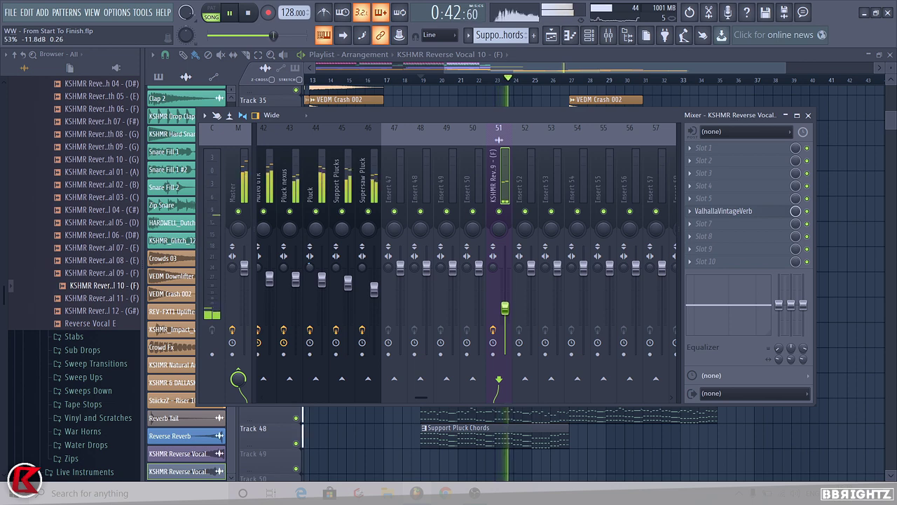
{"action": "key", "text": "F9"}
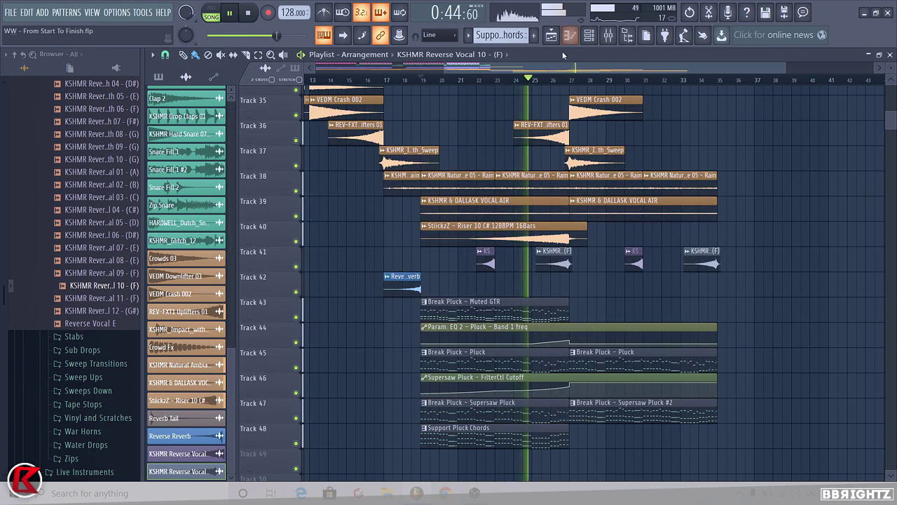
Move the Reverse Vocal 10 clip from bar 25 to bar 17 so it leads into bar 19, and audition the transition.
{"action": "scroll", "coordinate": [537, 247], "scroll_direction": "up", "scroll_amount": 3}
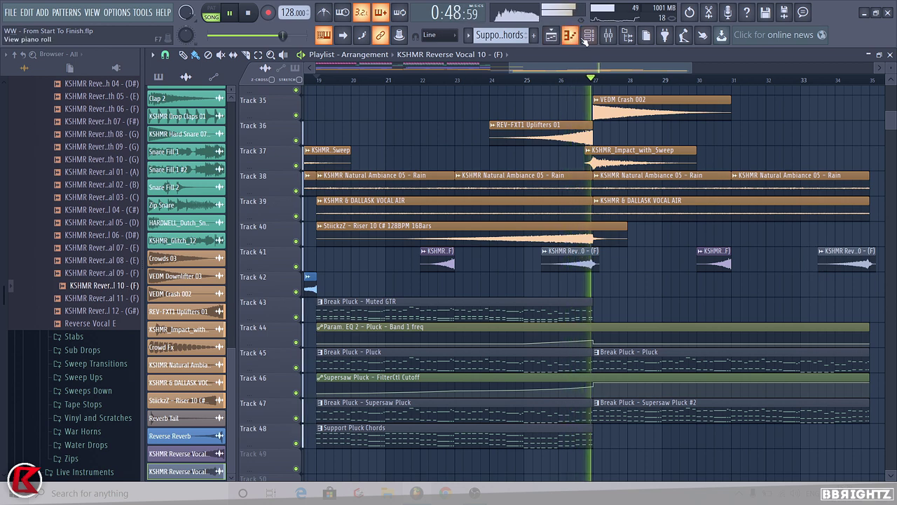
{"action": "scroll", "coordinate": [575, 265], "scroll_direction": "down", "scroll_amount": 3}
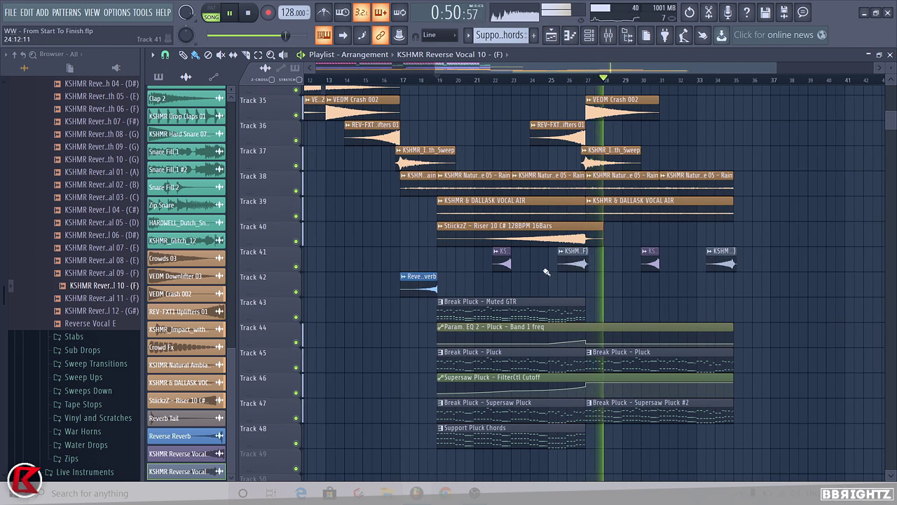
{"action": "key", "text": "space"}
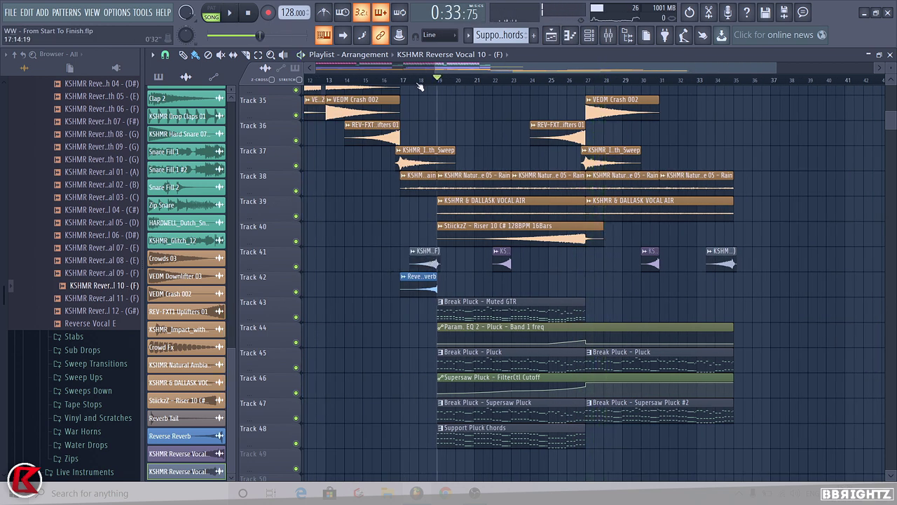
{"action": "key", "text": "space"}
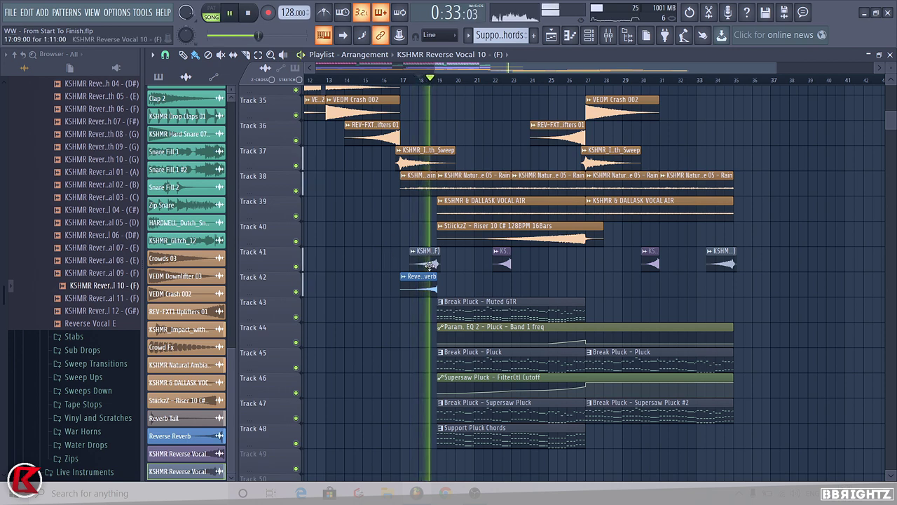
{"action": "double_click", "coordinate": [428, 264]}
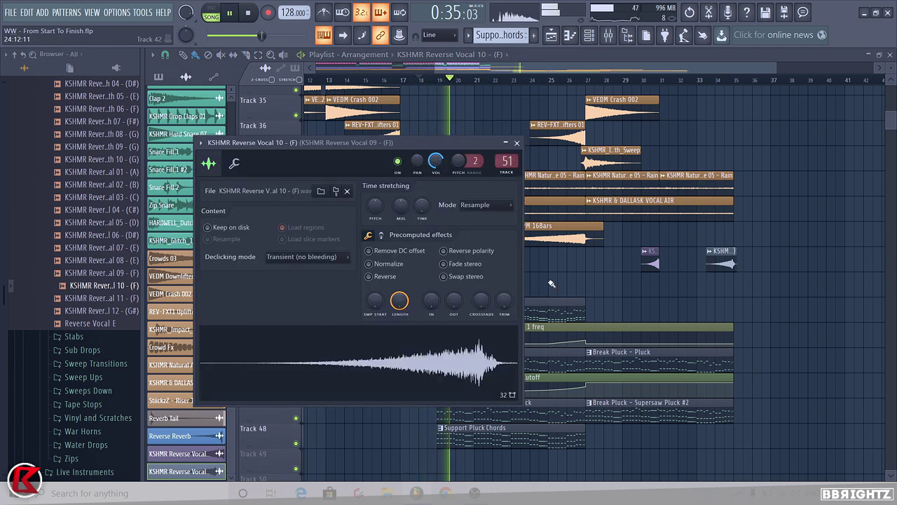
{"action": "key", "text": "Escape"}
Copy Reverse Vocal 09 to bars 26 and 34 on Track 41, deleting the Reverse Vocal 10 clip near bar 33.
{"action": "left_click", "coordinate": [506, 263]}
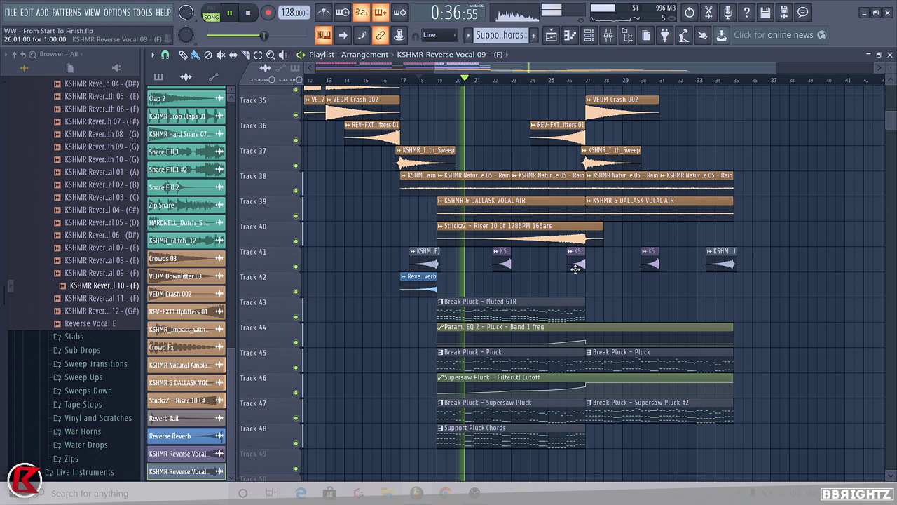
{"action": "right_click", "coordinate": [714, 269]}
{"action": "left_click_drag", "start_coordinate": [647, 264], "coordinate": [721, 266]}
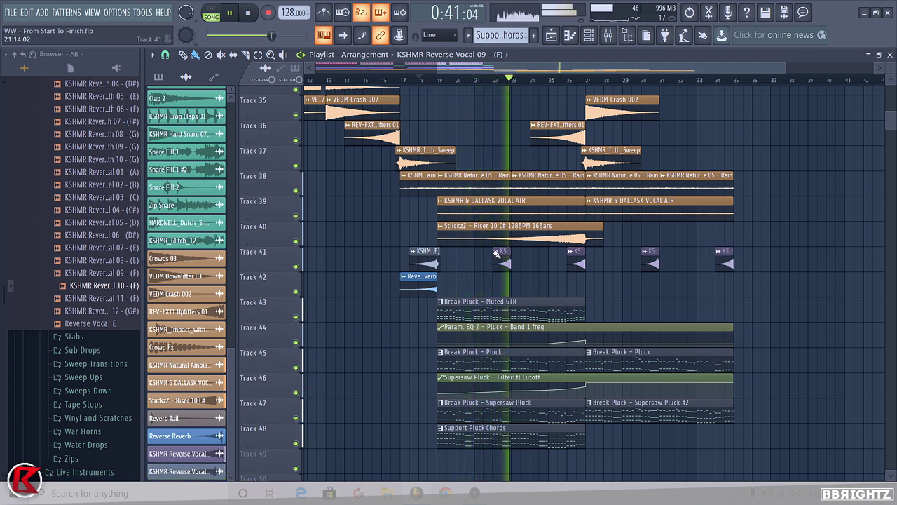
Solo Track 41, play it from bar 22 and set the reverse vocals' ValhallaVintageVerb mix to 40%.
{"action": "key", "text": "F9"}
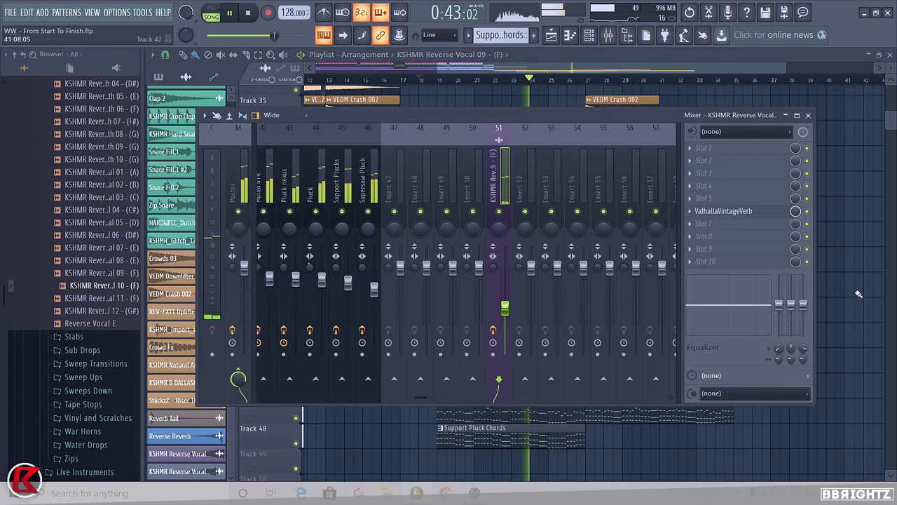
{"action": "key", "text": "F9"}
{"action": "key", "text": "space"}
{"action": "left_click", "coordinate": [498, 81]}
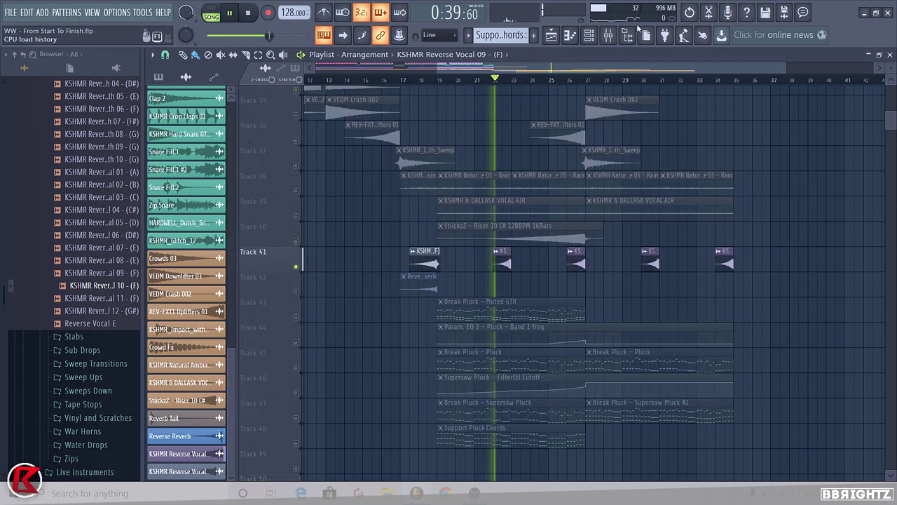
{"action": "key", "text": "space"}
{"action": "key", "text": "F9"}
{"action": "left_click", "coordinate": [724, 210]}
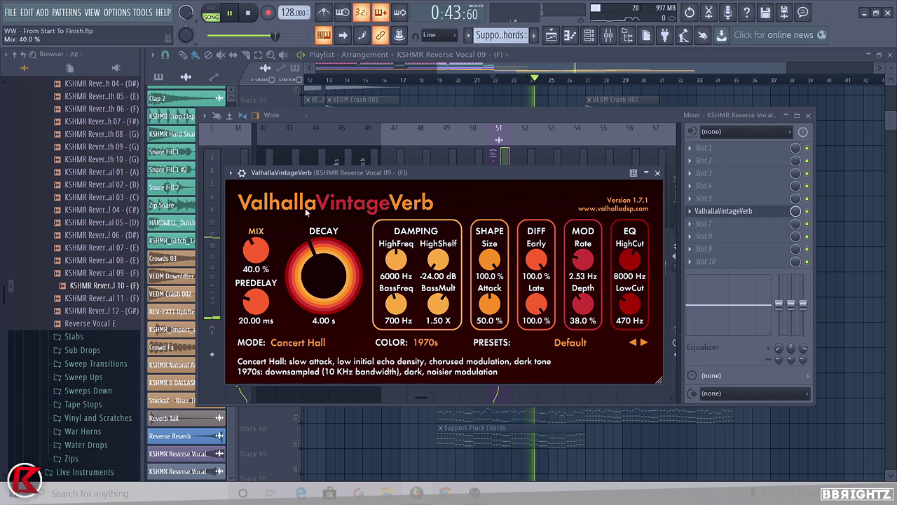
Recolor the KSHMR Reverse Vocal 10 and 09 clips blue to match the Reverse Reverb clip, closing the reverb and mixer windows.
{"action": "left_click", "coordinate": [657, 172]}
{"action": "key", "text": "F9"}
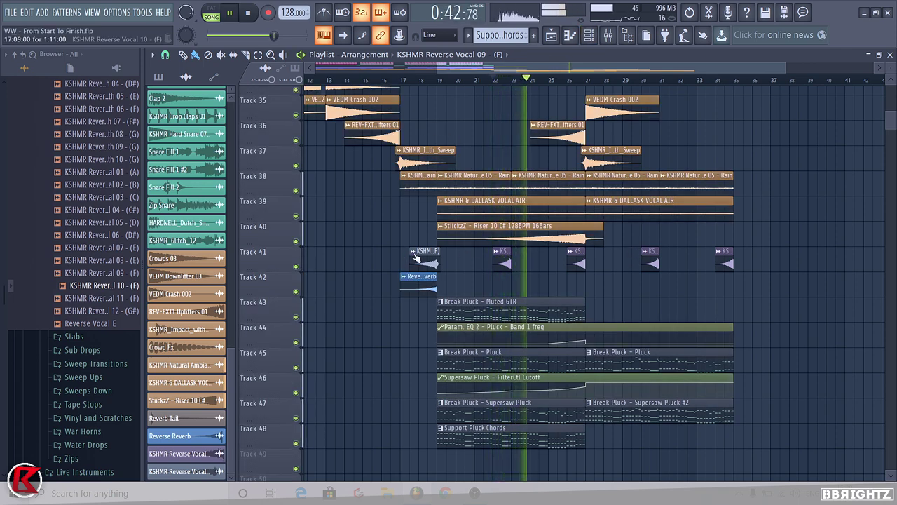
{"action": "left_click", "coordinate": [415, 253]}
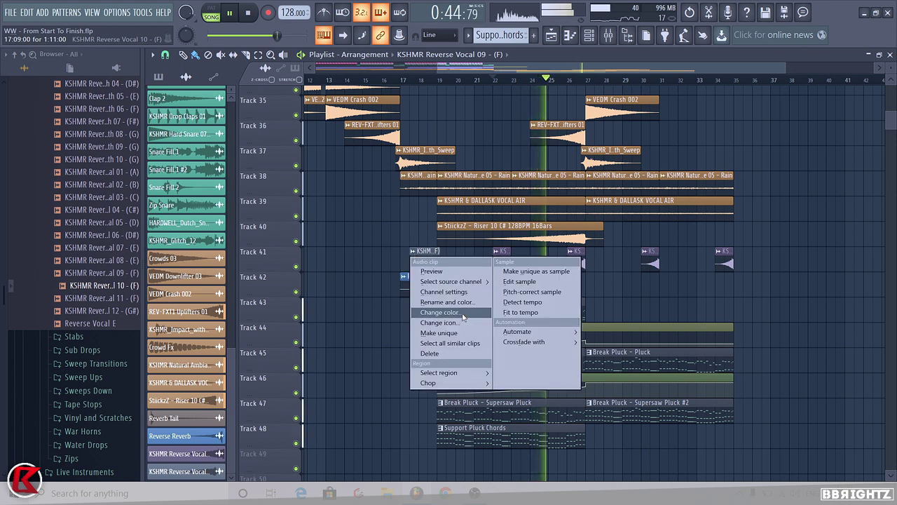
{"action": "left_click", "coordinate": [449, 313]}
{"action": "left_click", "coordinate": [459, 358]}
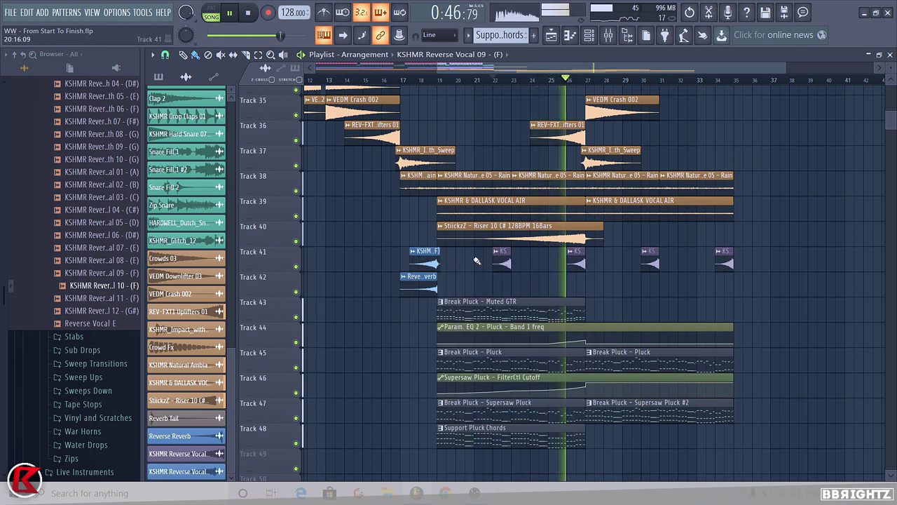
{"action": "left_click", "coordinate": [496, 251]}
{"action": "left_click", "coordinate": [521, 313]}
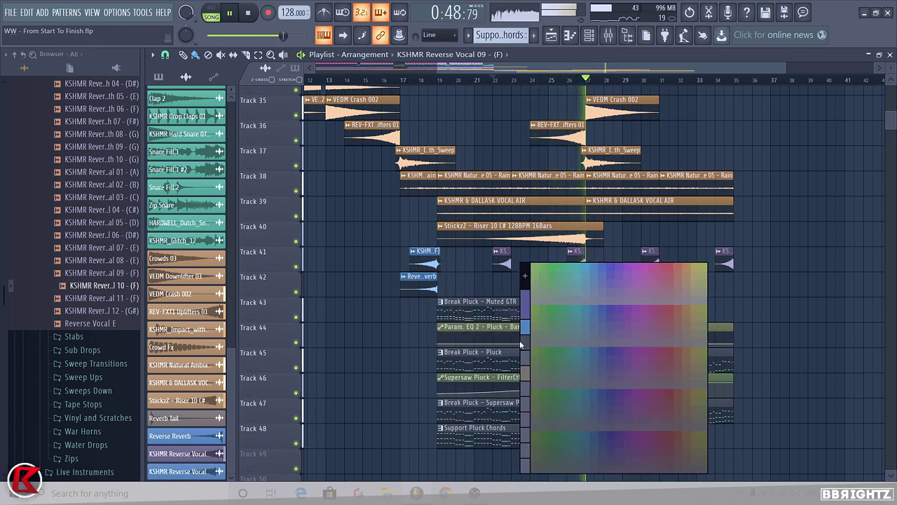
{"action": "left_click", "coordinate": [531, 356]}
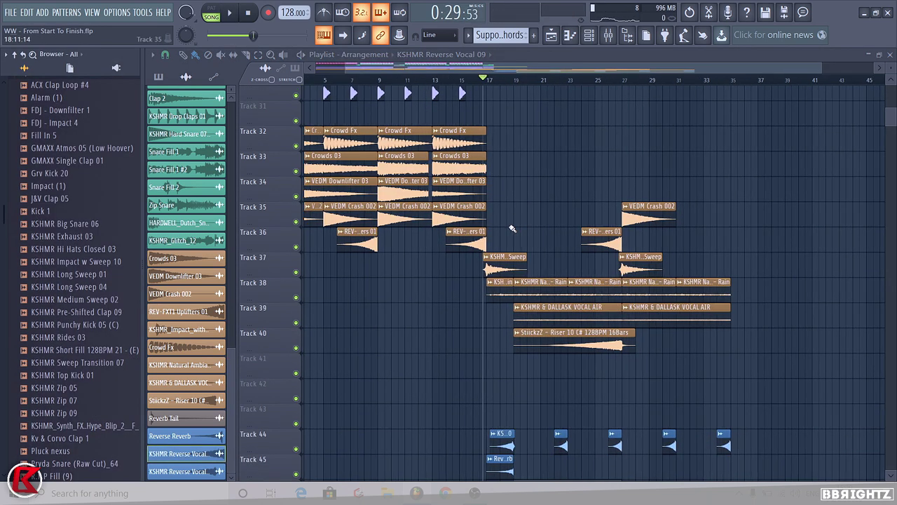
Play the start of the break from bar 17 and look over the tracks around the transition.
{"action": "scroll", "coordinate": [512, 228], "scroll_direction": "up", "scroll_amount": 4}
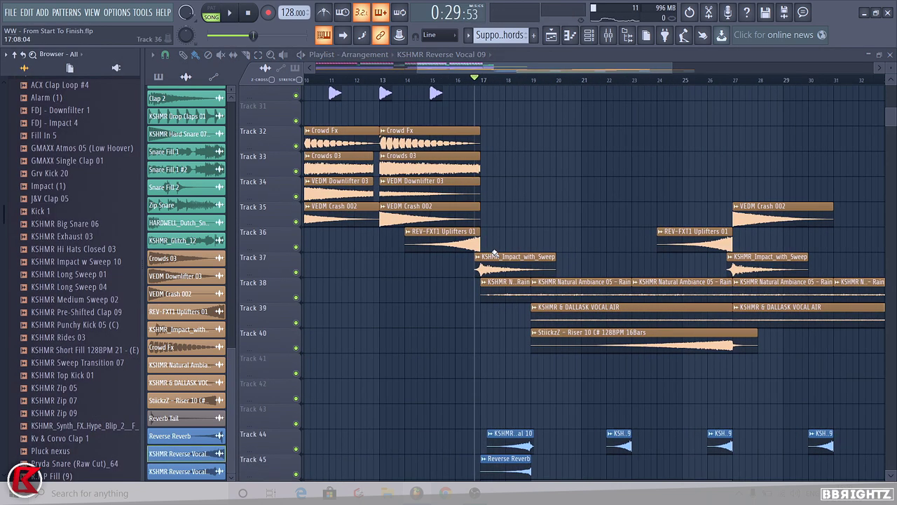
{"action": "scroll", "coordinate": [607, 264], "scroll_direction": "down", "scroll_amount": 1}
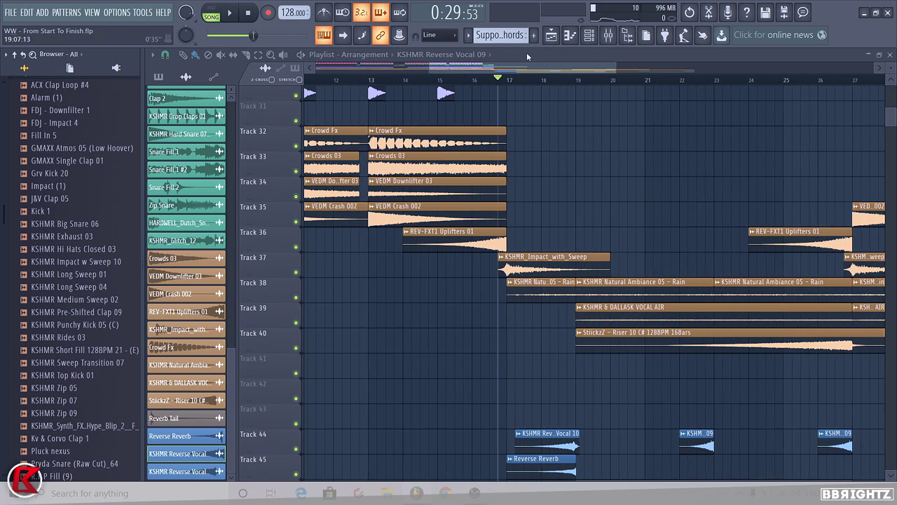
{"action": "left_click", "coordinate": [509, 81]}
{"action": "key", "text": "space"}
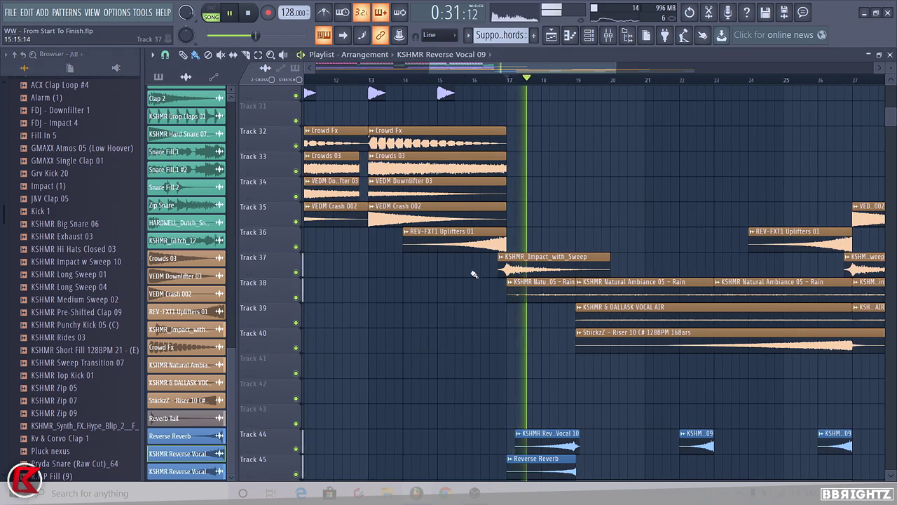
{"action": "key", "text": "space"}
{"action": "scroll", "coordinate": [507, 171], "scroll_direction": "up", "scroll_amount": 4}
{"action": "scroll", "coordinate": [507, 171], "scroll_direction": "up", "scroll_amount": 6}
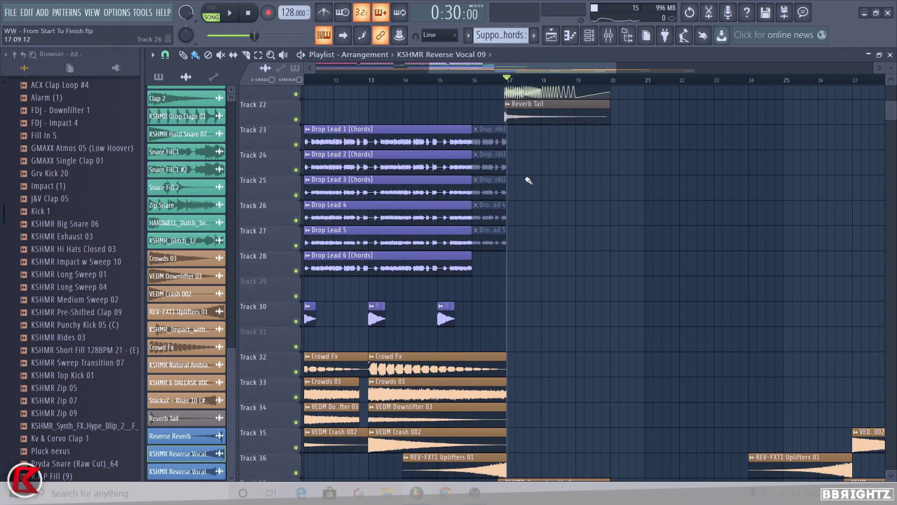
Audition FDJ - Downfilter 1 and VES1 FX Boom 009, adding them near bar 20 on Tracks 31 and 34.
{"action": "scroll", "coordinate": [540, 168], "scroll_direction": "down", "scroll_amount": 6}
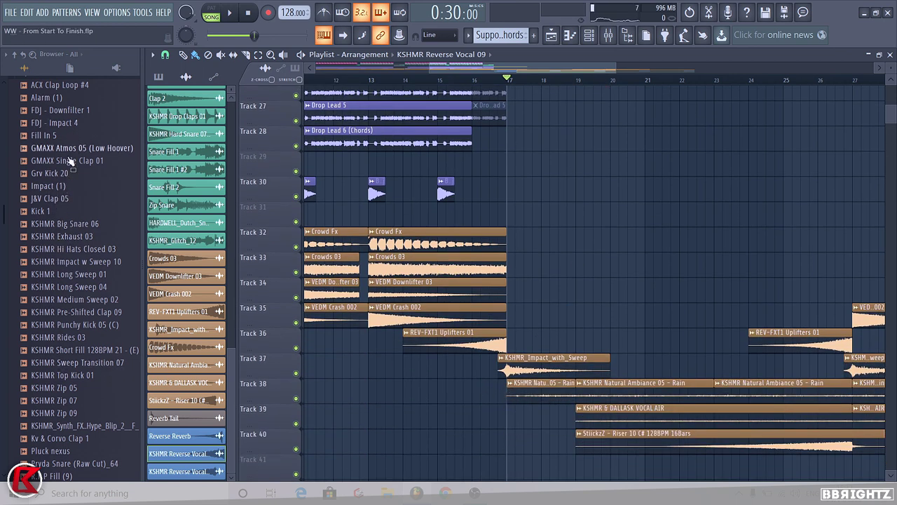
{"action": "left_click", "coordinate": [77, 125]}
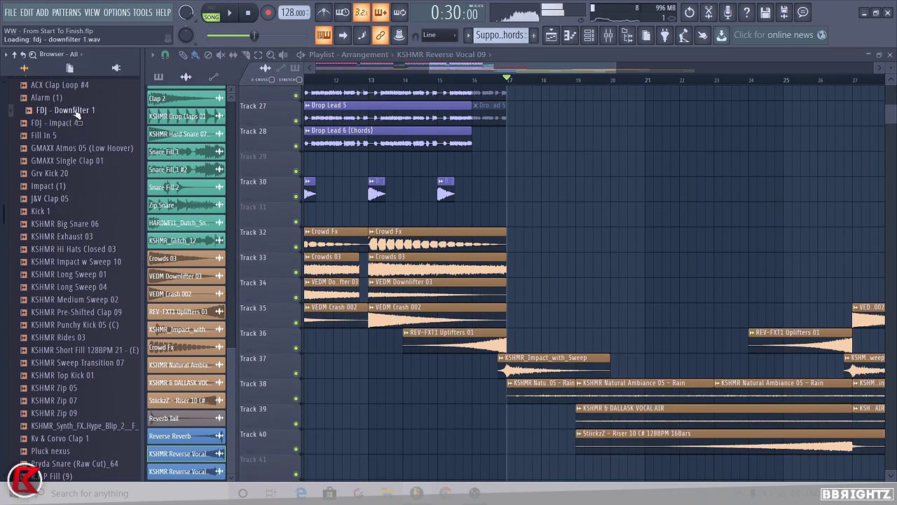
{"action": "left_click_drag", "start_coordinate": [70, 113], "coordinate": [629, 211]}
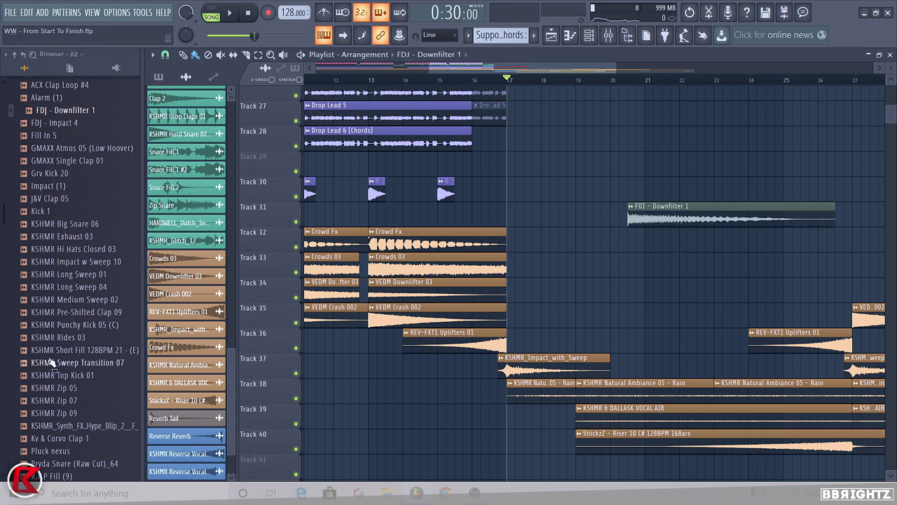
{"action": "scroll", "coordinate": [63, 337], "scroll_direction": "down", "scroll_amount": 3}
{"action": "scroll", "coordinate": [67, 358], "scroll_direction": "down", "scroll_amount": 15}
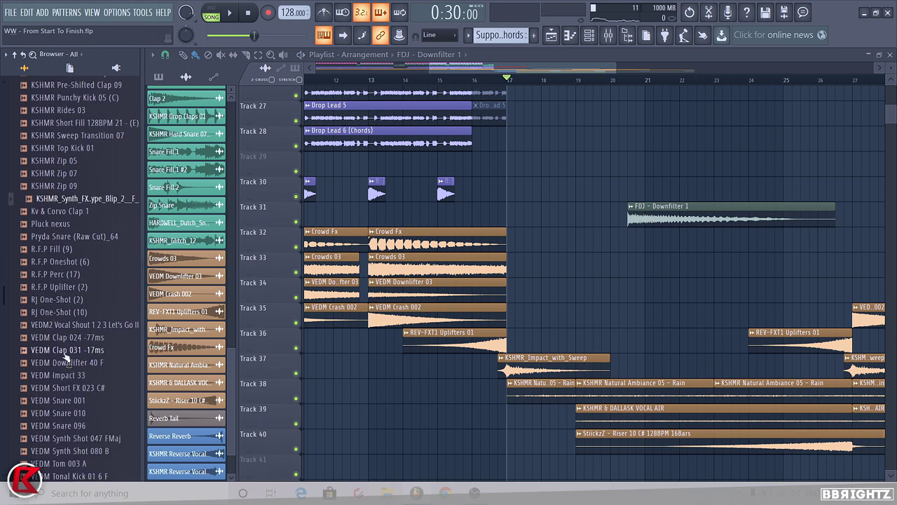
{"action": "left_click", "coordinate": [72, 303]}
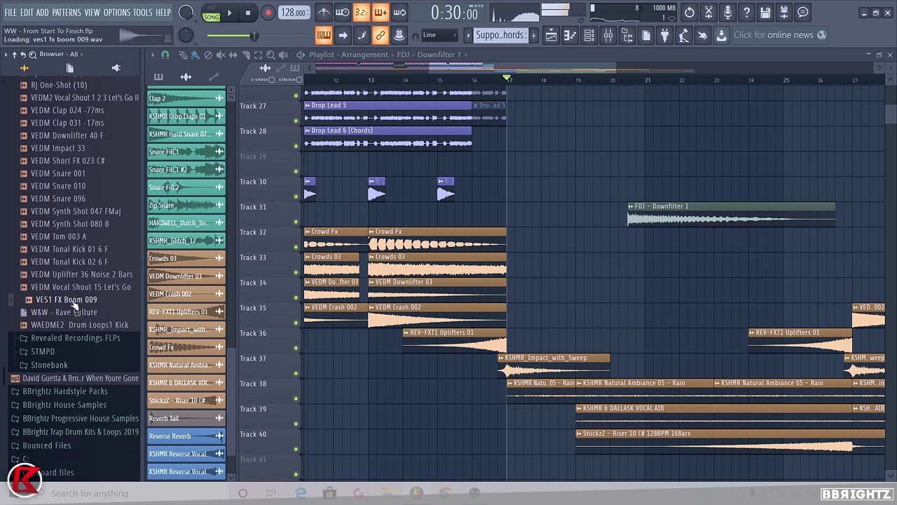
{"action": "left_click_drag", "start_coordinate": [75, 306], "coordinate": [620, 288]}
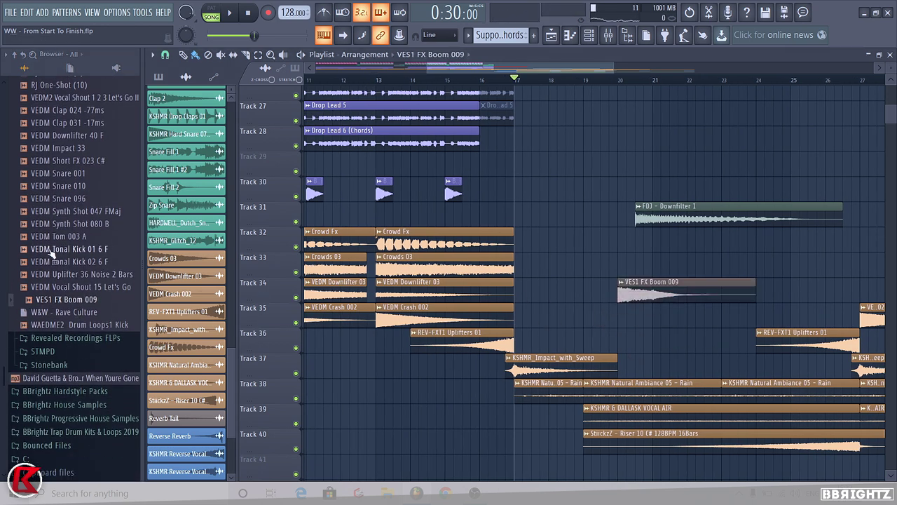
Add VEDM Downlifter 40 F to Track 29 near bar 20 and hide the sample browser.
{"action": "left_click", "coordinate": [70, 135]}
{"action": "left_click_drag", "start_coordinate": [83, 138], "coordinate": [644, 160]}
{"action": "scroll", "coordinate": [66, 233], "scroll_direction": "up", "scroll_amount": 10}
{"action": "scroll", "coordinate": [67, 231], "scroll_direction": "up", "scroll_amount": 1}
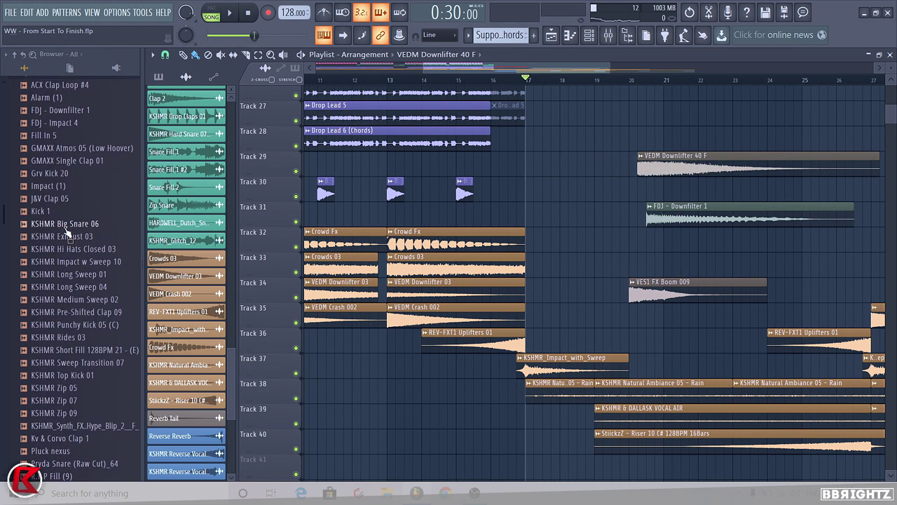
{"action": "scroll", "coordinate": [67, 232], "scroll_direction": "down", "scroll_amount": 4}
{"action": "left_click", "coordinate": [627, 39]}
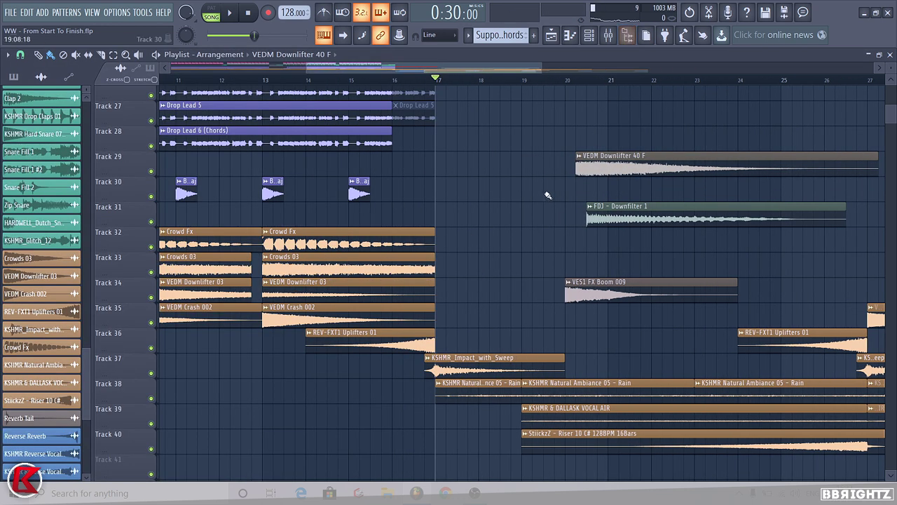
Move the VES1 FX Boom 009 clip to Track 41 so it starts at bar 17.
{"action": "left_click_drag", "start_coordinate": [602, 287], "coordinate": [472, 340]}
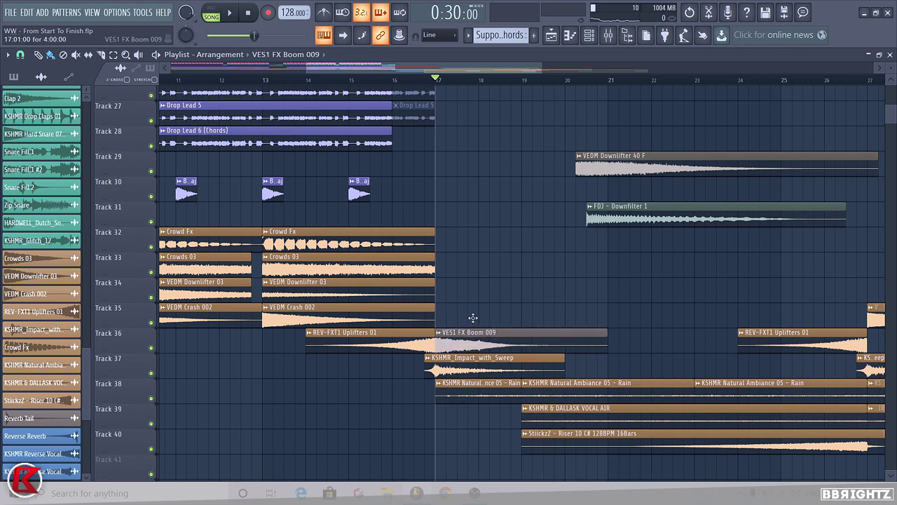
{"action": "scroll", "coordinate": [476, 320], "scroll_direction": "down", "scroll_amount": 3}
{"action": "scroll", "coordinate": [480, 280], "scroll_direction": "down", "scroll_amount": 4}
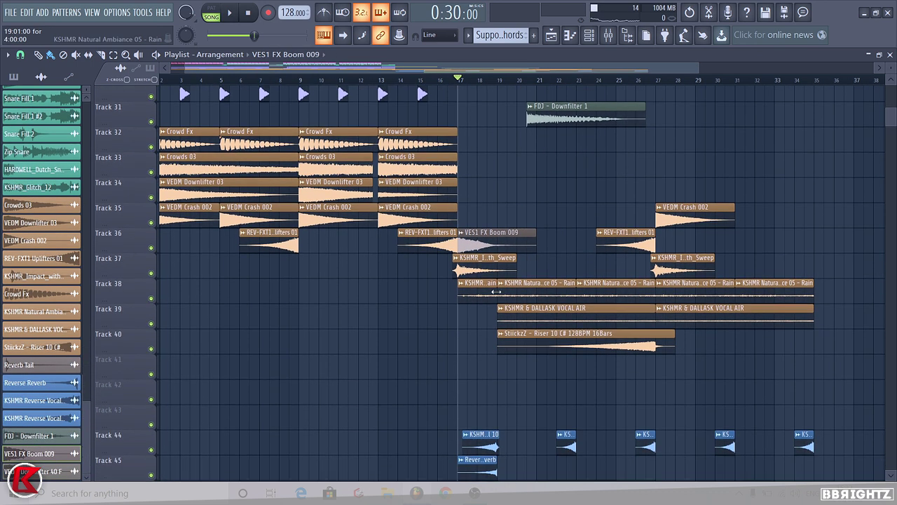
{"action": "double_click", "coordinate": [483, 236]}
{"action": "left_click_drag", "start_coordinate": [509, 252], "coordinate": [519, 379]}
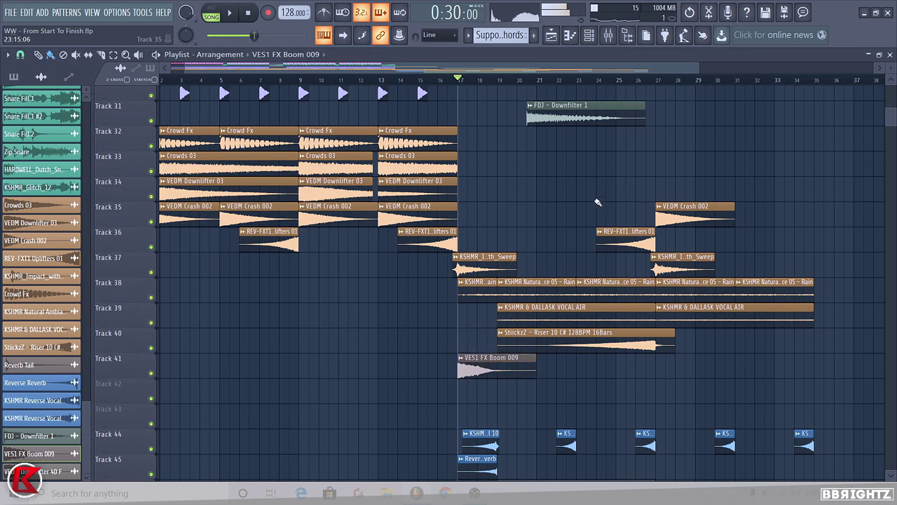
Move FDJ - Downfilter 1 to bar 17 on Track 42 and VEDM Downlifter 40 F to Track 43 near bar 17.
{"action": "left_click_drag", "start_coordinate": [566, 112], "coordinate": [497, 354]}
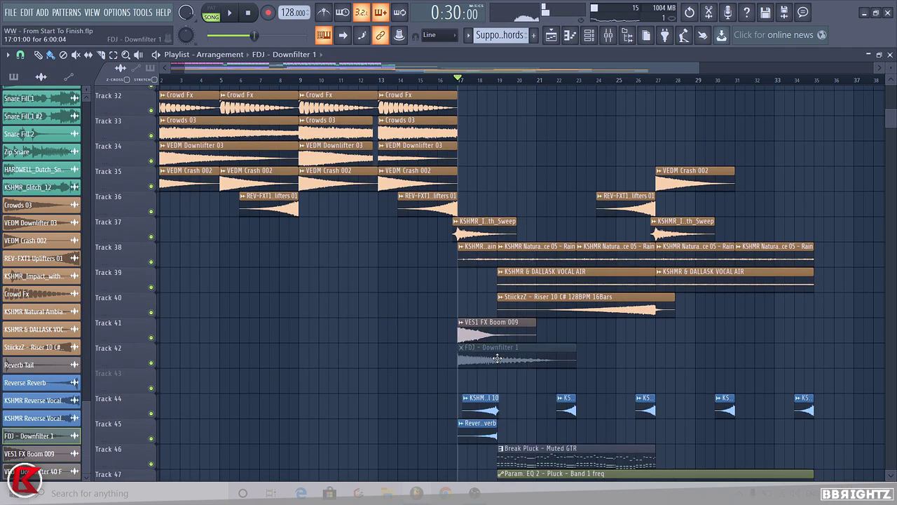
{"action": "double_click", "coordinate": [515, 350]}
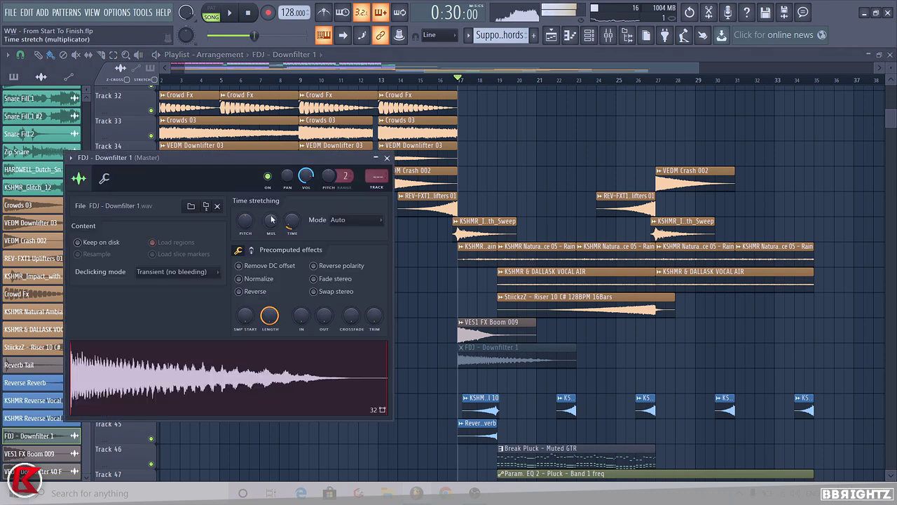
{"action": "key", "text": "Escape"}
{"action": "scroll", "coordinate": [806, 286], "scroll_direction": "up", "scroll_amount": 5}
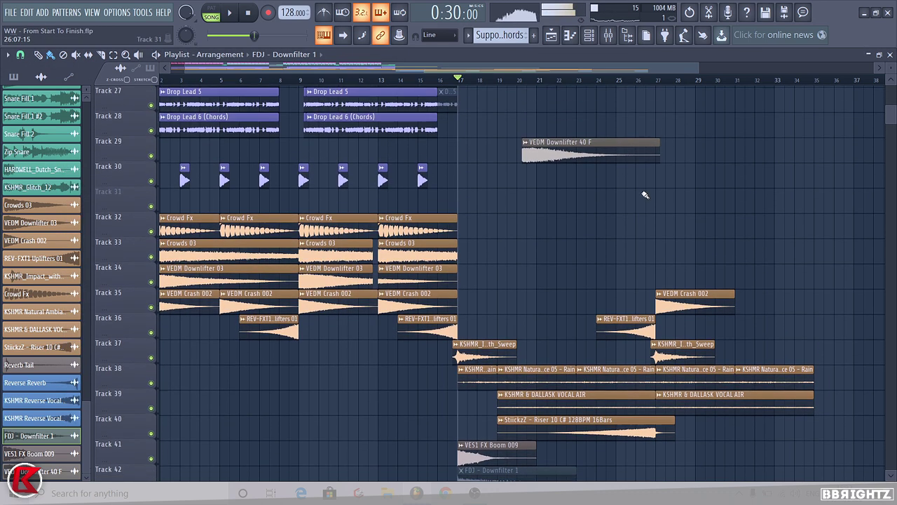
{"action": "left_click_drag", "start_coordinate": [548, 161], "coordinate": [474, 329]}
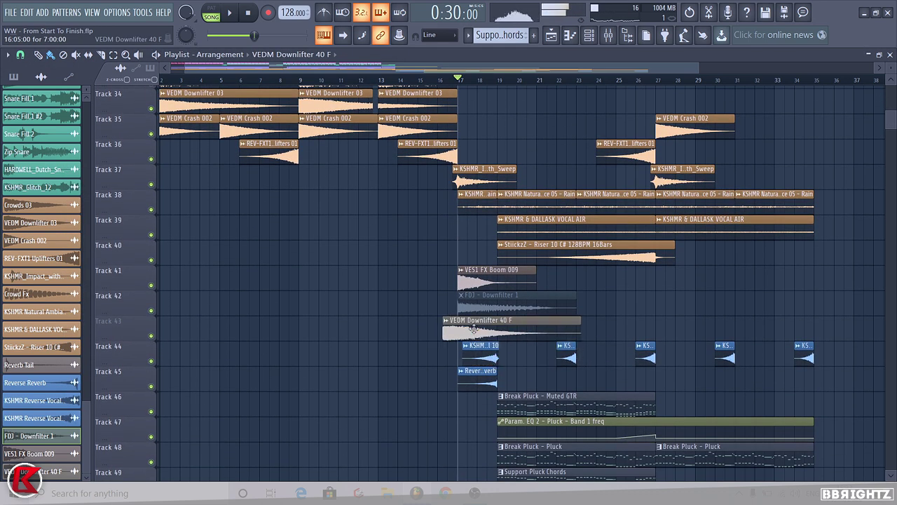
Lengthen the fade-out of the FDJ - Downfilter 1 sample in its channel settings.
{"action": "double_click", "coordinate": [480, 311]}
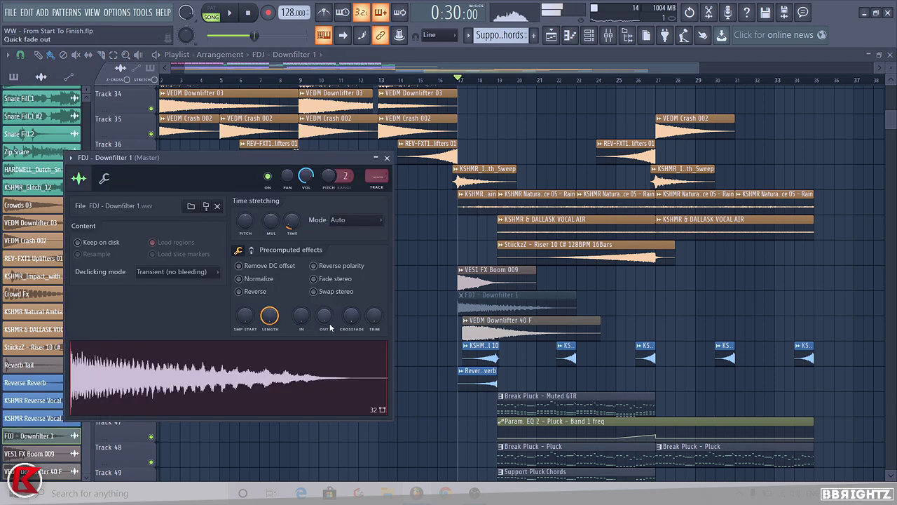
{"action": "left_click_drag", "start_coordinate": [329, 325], "coordinate": [329, 298]}
{"action": "left_click", "coordinate": [531, 323]}
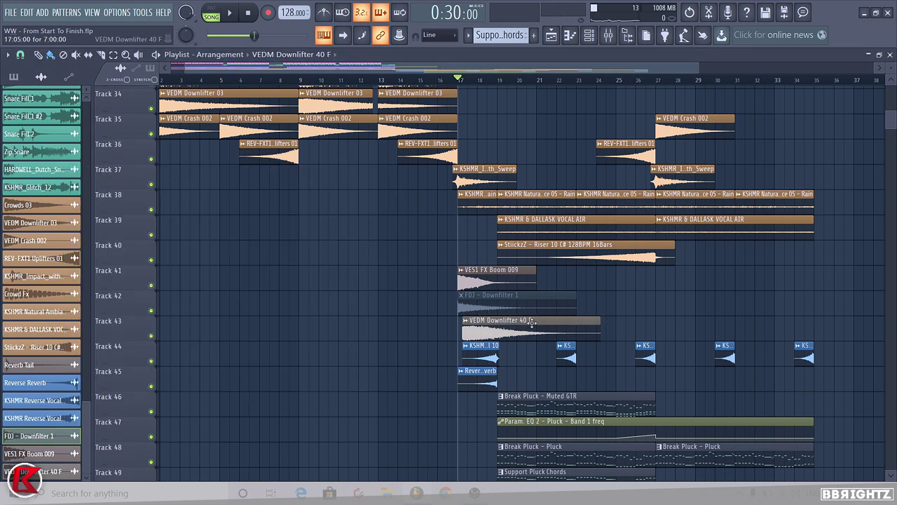
Align the VEDM Downlifter 40 F clip to bar 17 and lengthen the sample's fade-out.
{"action": "double_click", "coordinate": [530, 324]}
{"action": "left_click_drag", "start_coordinate": [328, 354], "coordinate": [354, 342]}
{"action": "right_click", "coordinate": [613, 339]}
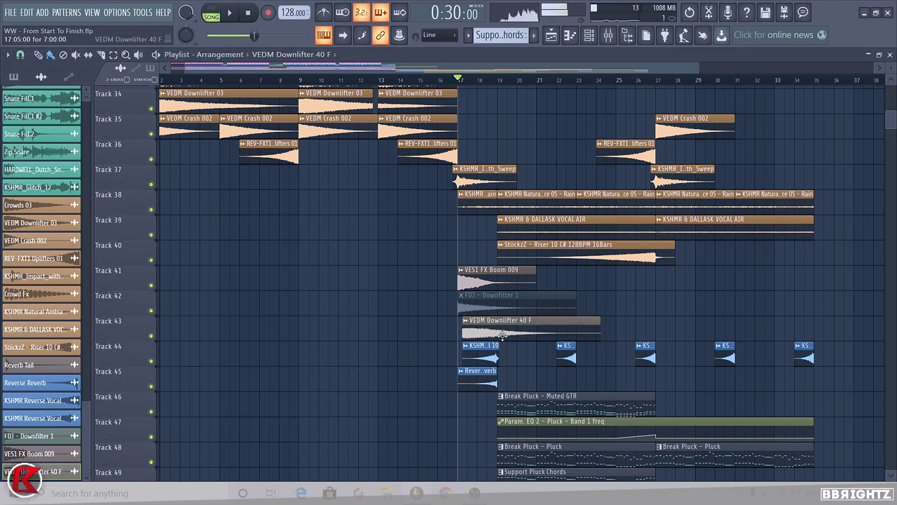
{"action": "scroll", "coordinate": [490, 335], "scroll_direction": "up", "scroll_amount": 3}
{"action": "left_click_drag", "start_coordinate": [487, 334], "coordinate": [476, 334]}
{"action": "double_click", "coordinate": [476, 334]}
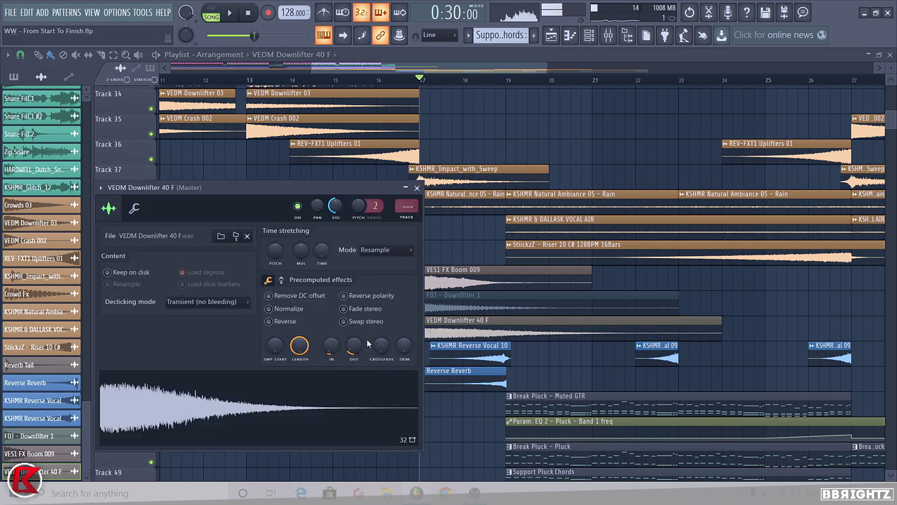
{"action": "left_click_drag", "start_coordinate": [353, 346], "coordinate": [354, 337]}
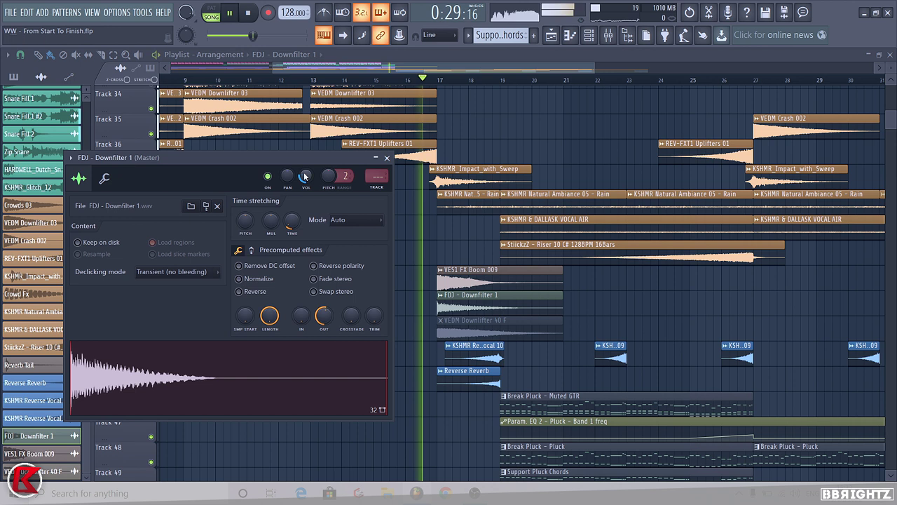
Lower the channel volume of FDJ - Downfilter 1 to about 23% and VEDM Downlifter 40 F to about 17% during playback.
{"action": "left_click_drag", "start_coordinate": [306, 176], "coordinate": [305, 183]}
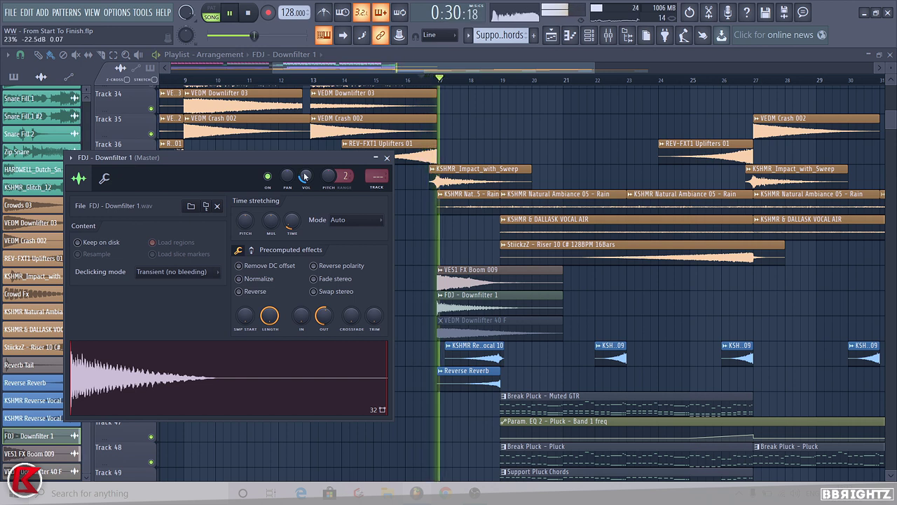
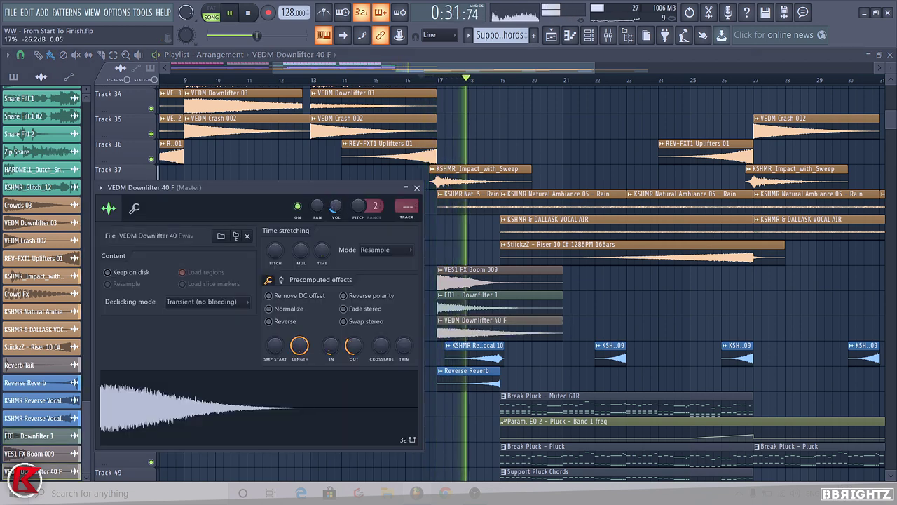
{"action": "left_click", "coordinate": [417, 188]}
{"action": "scroll", "coordinate": [318, 316], "scroll_direction": "down", "scroll_amount": 2}
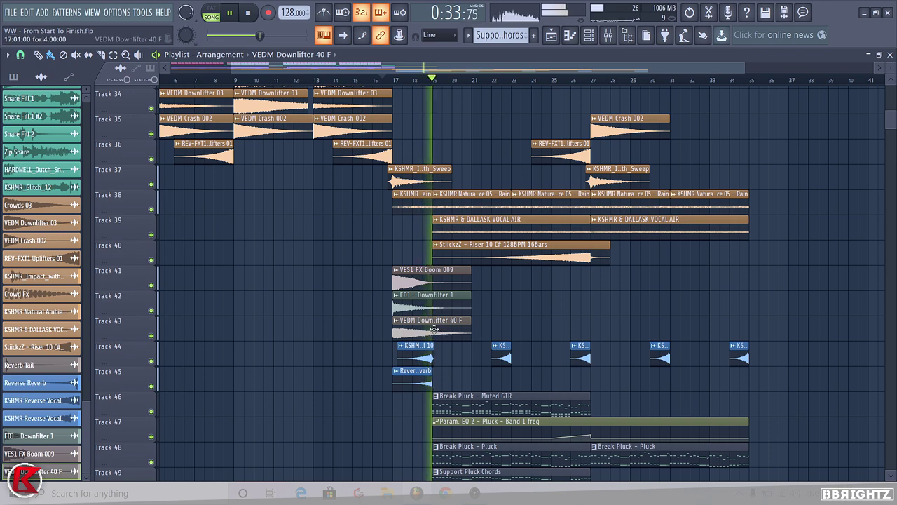
{"action": "scroll", "coordinate": [457, 335], "scroll_direction": "down", "scroll_amount": 2}
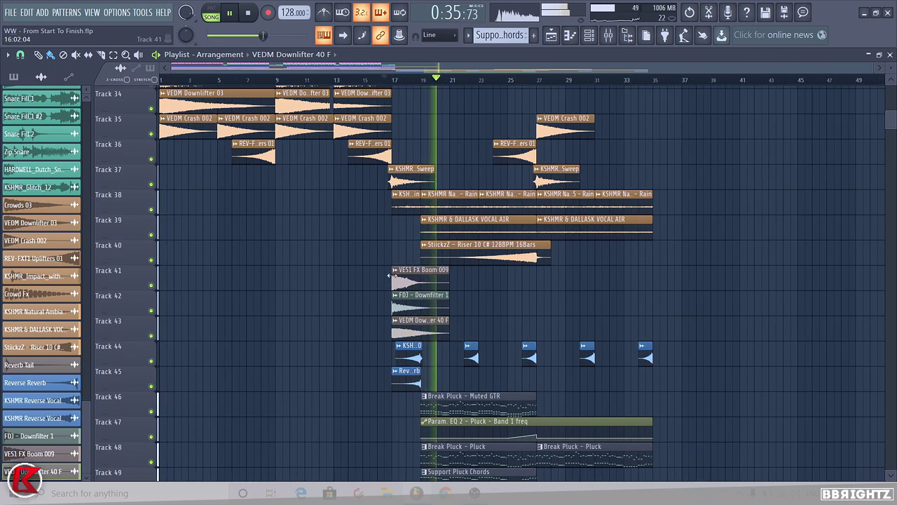
Color the VES1 FX Boom 009 clip on Track 41 orange to match the other effects clips.
{"action": "left_click", "coordinate": [394, 320]}
{"action": "left_click", "coordinate": [421, 323]}
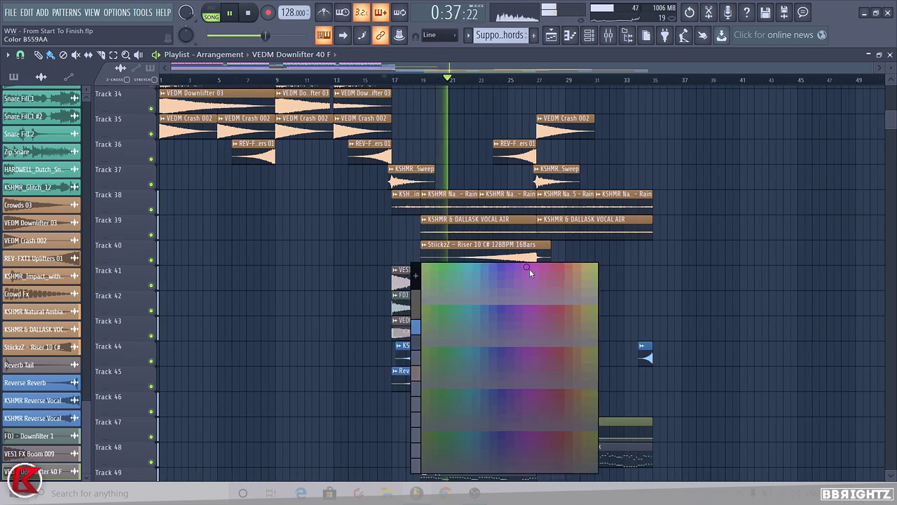
{"action": "left_click", "coordinate": [571, 268]}
{"action": "left_click", "coordinate": [395, 270]}
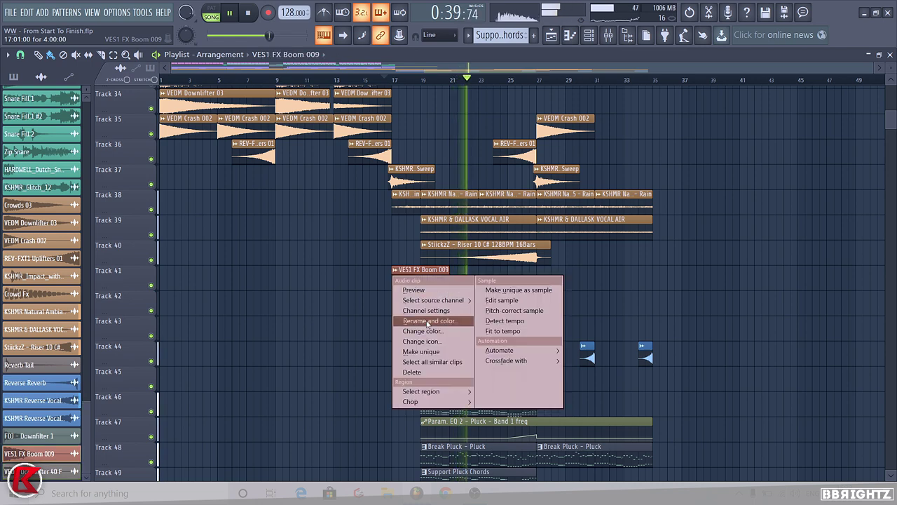
{"action": "left_click", "coordinate": [424, 331]}
{"action": "left_click", "coordinate": [599, 269]}
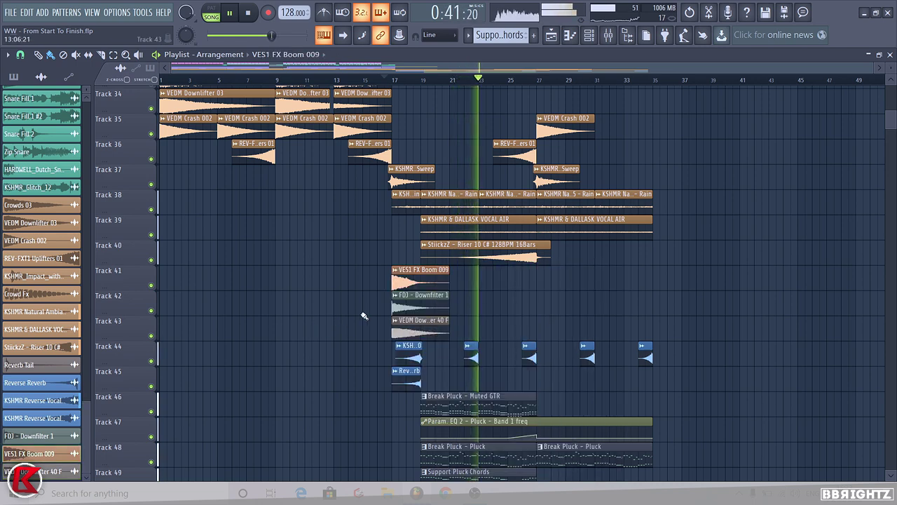
Color the FDJ - Downfilter 1 and VEDM Downlifter 40 F clips orange like the other effects.
{"action": "left_click", "coordinate": [395, 295]}
{"action": "left_click", "coordinate": [422, 346]}
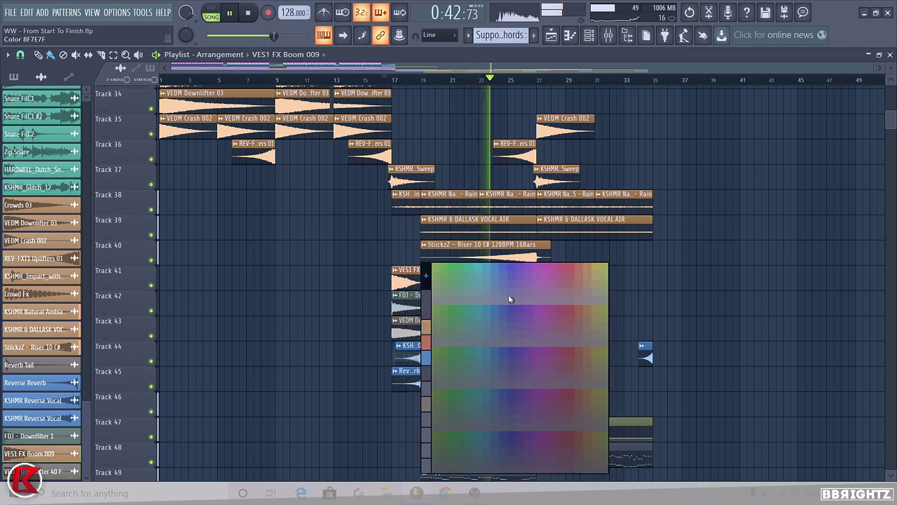
{"action": "left_click", "coordinate": [590, 265]}
{"action": "left_click", "coordinate": [395, 320]}
{"action": "left_click", "coordinate": [422, 381]}
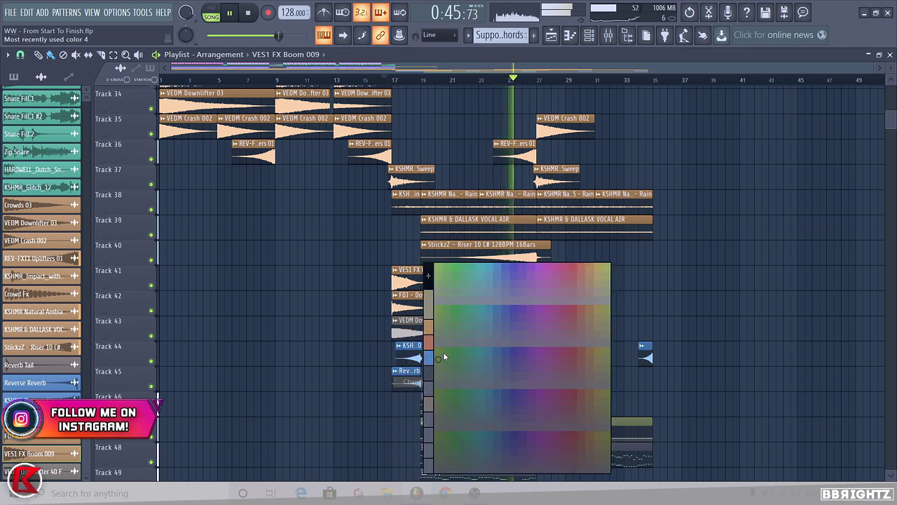
{"action": "left_click", "coordinate": [593, 268]}
{"action": "scroll", "coordinate": [564, 314], "scroll_direction": "down", "scroll_amount": 1}
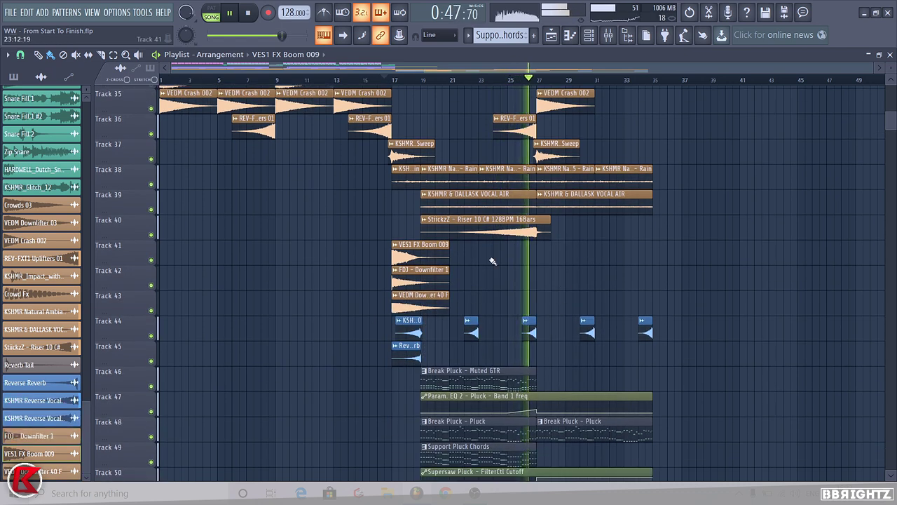
Move the VES1 FX Boom 009, FDJ - Downfilter 1 and VEDM Downlifter 40 F clips up to Tracks 33–35 at bar 17.
{"action": "key", "text": "space"}
{"action": "scroll", "coordinate": [478, 213], "scroll_direction": "up", "scroll_amount": 5}
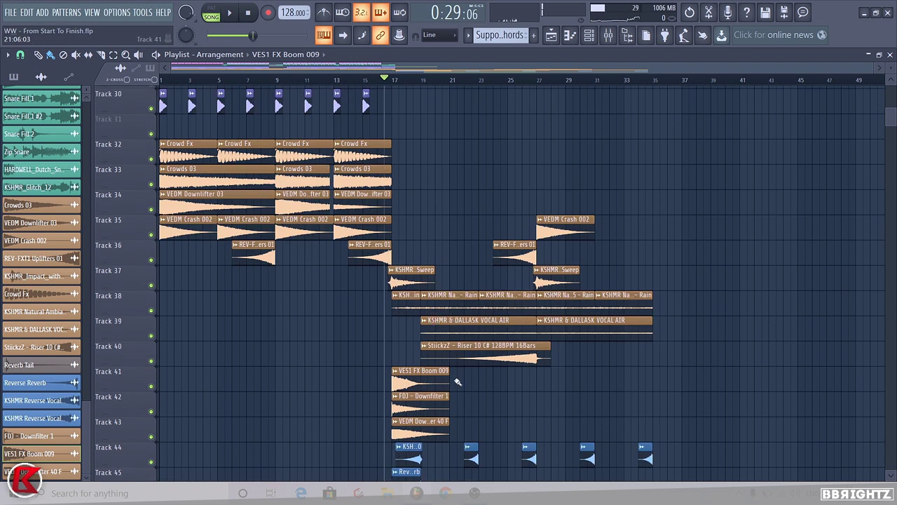
{"action": "key", "text": "space"}
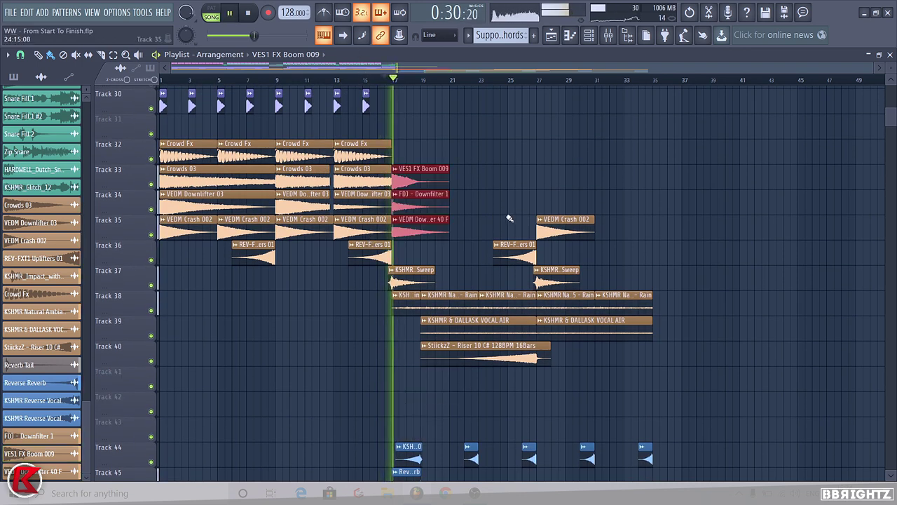
{"action": "left_click", "coordinate": [499, 189], "text": "ctrl"}
{"action": "scroll", "coordinate": [499, 189], "scroll_direction": "down", "scroll_amount": 6}
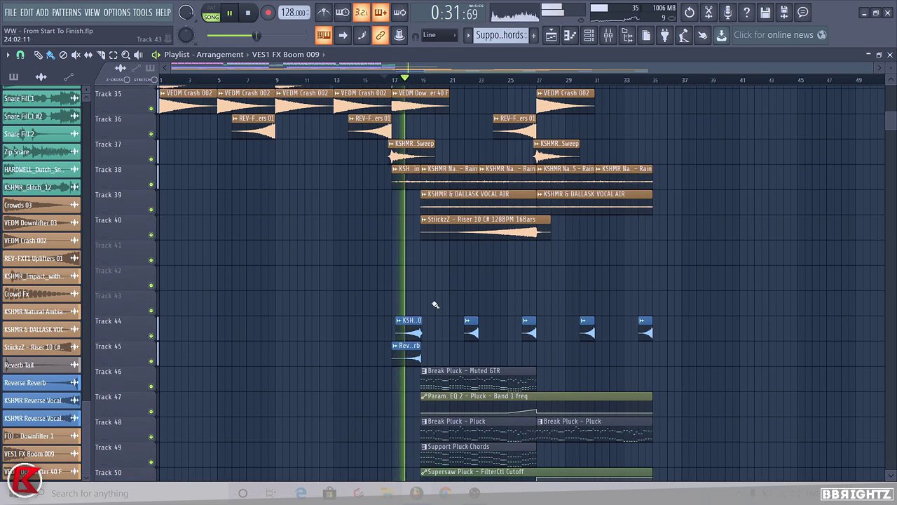
{"action": "key", "text": "space"}
Play the transition into bar 17 and solo Track 35 to listen to the VEDM Downlifter 40 F clip.
{"action": "scroll", "coordinate": [417, 211], "scroll_direction": "up", "scroll_amount": 6}
{"action": "scroll", "coordinate": [417, 211], "scroll_direction": "up", "scroll_amount": 3}
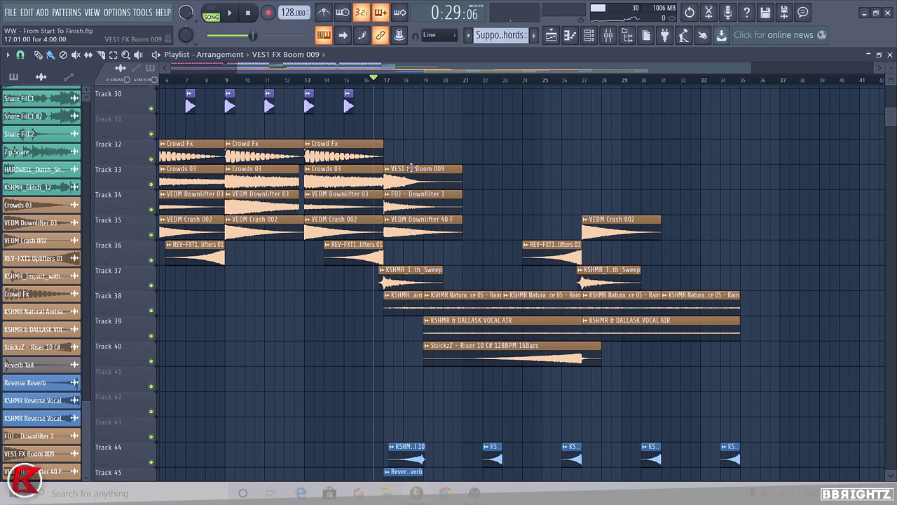
{"action": "key", "text": "space"}
{"action": "key", "text": "space"}
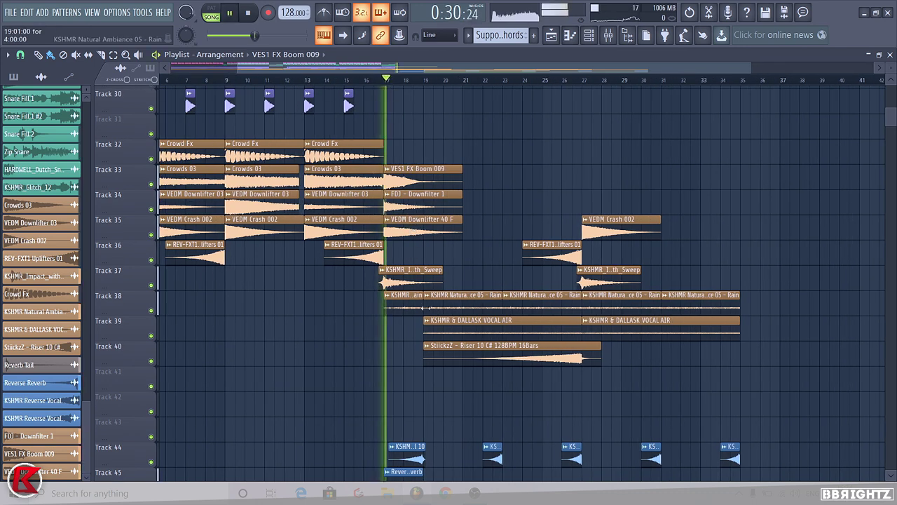
{"action": "left_click", "coordinate": [151, 235], "text": "ctrl"}
{"action": "key", "text": "space"}
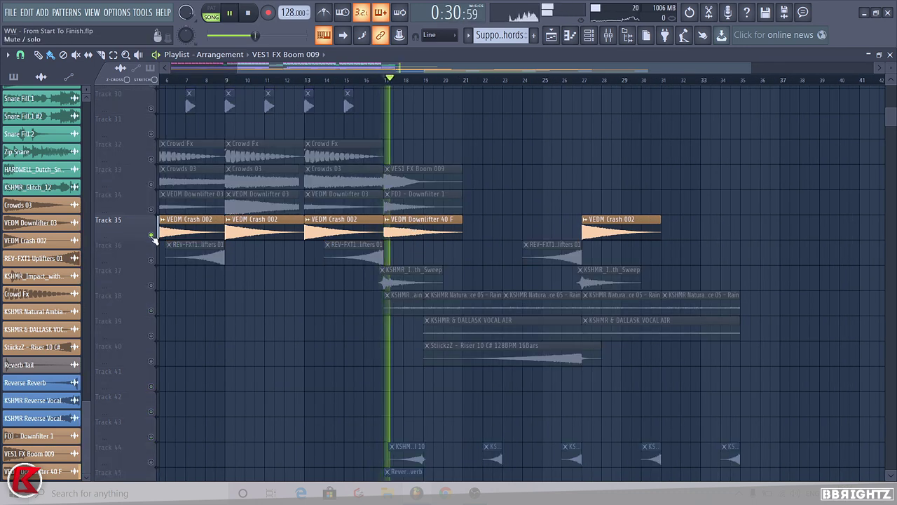
Turn off solo on Track 35 so that all playlist tracks play.
{"action": "left_click", "coordinate": [151, 235], "text": "ctrl"}
{"action": "scroll", "coordinate": [393, 225], "scroll_direction": "down", "scroll_amount": 6}
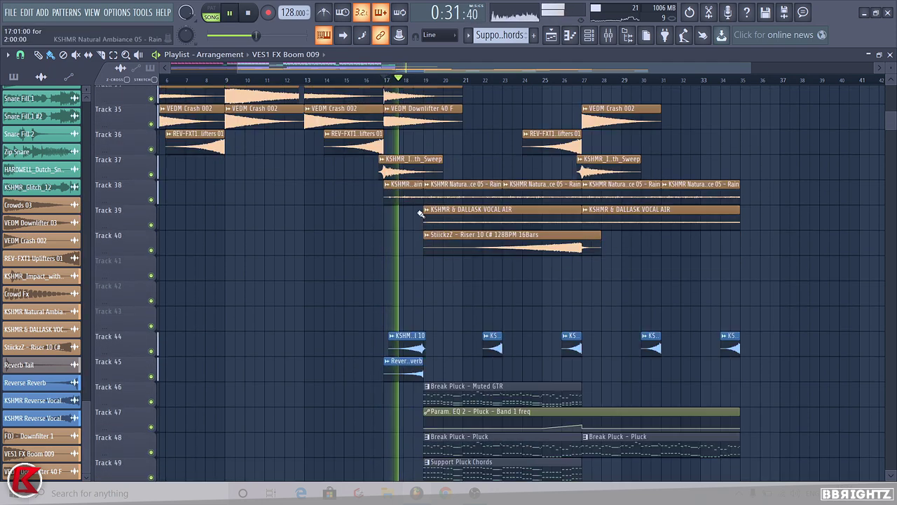
{"action": "scroll", "coordinate": [378, 252], "scroll_direction": "down", "scroll_amount": 2}
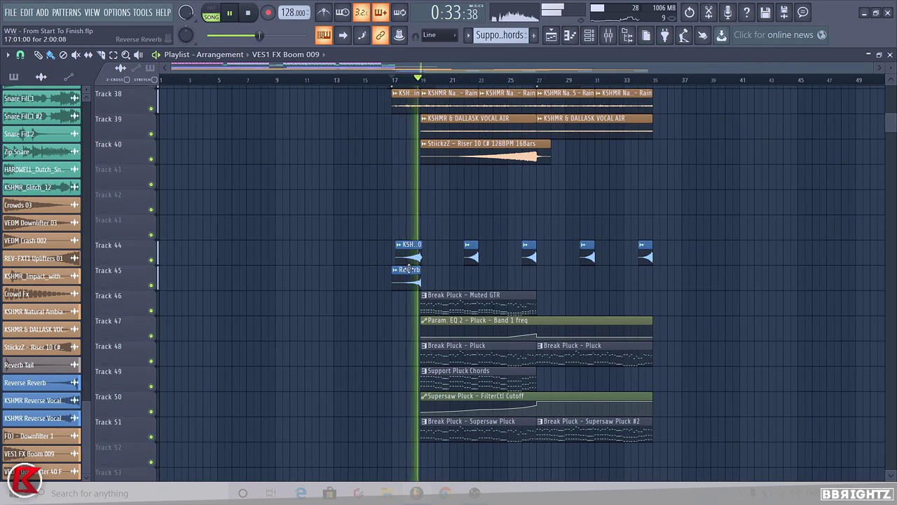
{"action": "scroll", "coordinate": [436, 292], "scroll_direction": "down", "scroll_amount": 4}
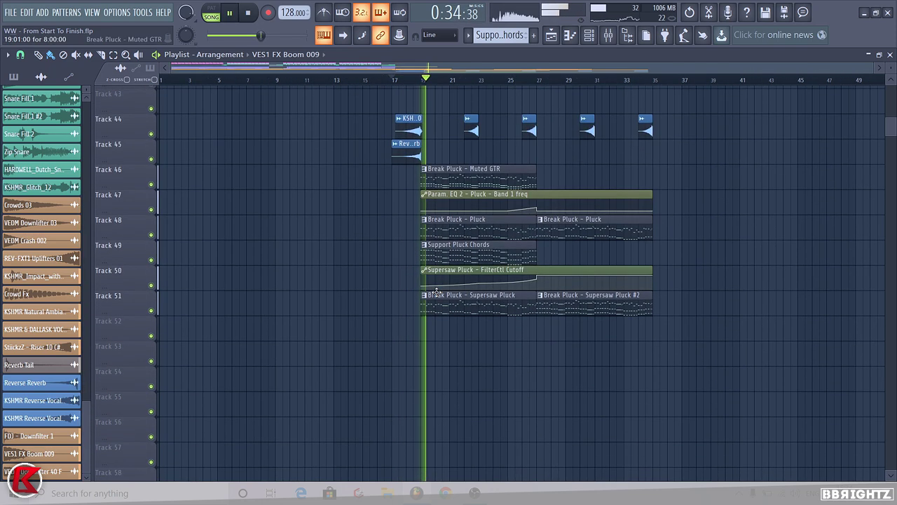
Create a new pattern named Supersaws and place it on Track 52 from bar 27 to bar 35.
{"action": "left_click", "coordinate": [506, 36]}
{"action": "scroll", "coordinate": [506, 36], "scroll_direction": "down", "scroll_amount": 1}
{"action": "left_click", "coordinate": [506, 35]}
{"action": "left_click", "coordinate": [671, 91]}
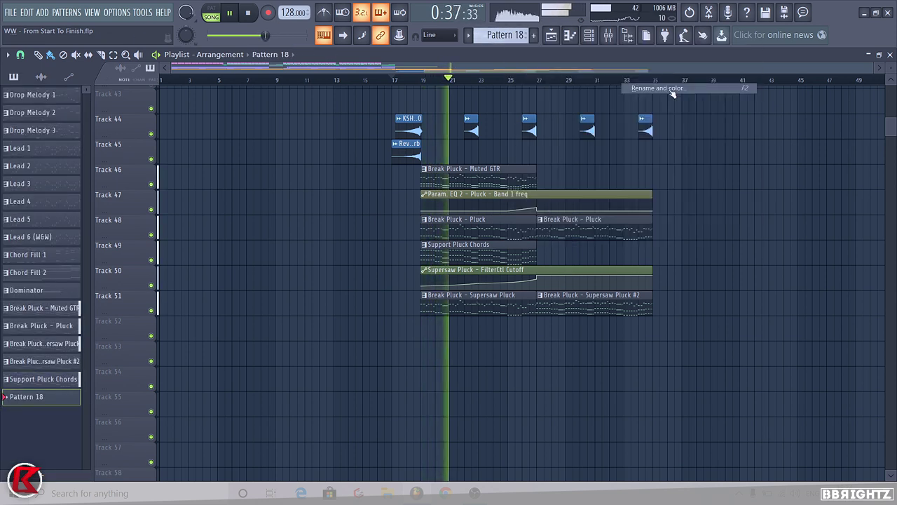
{"action": "type", "text": "Supersaws"}
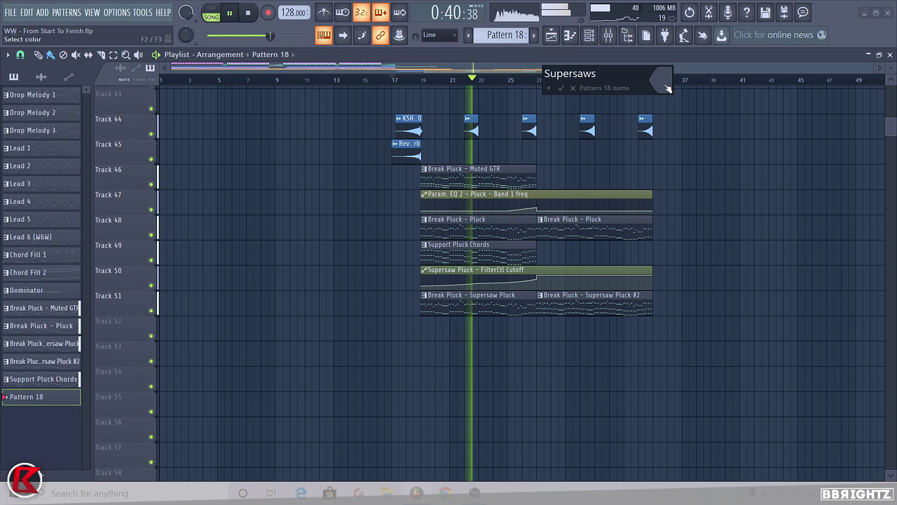
{"action": "key", "text": "Return"}
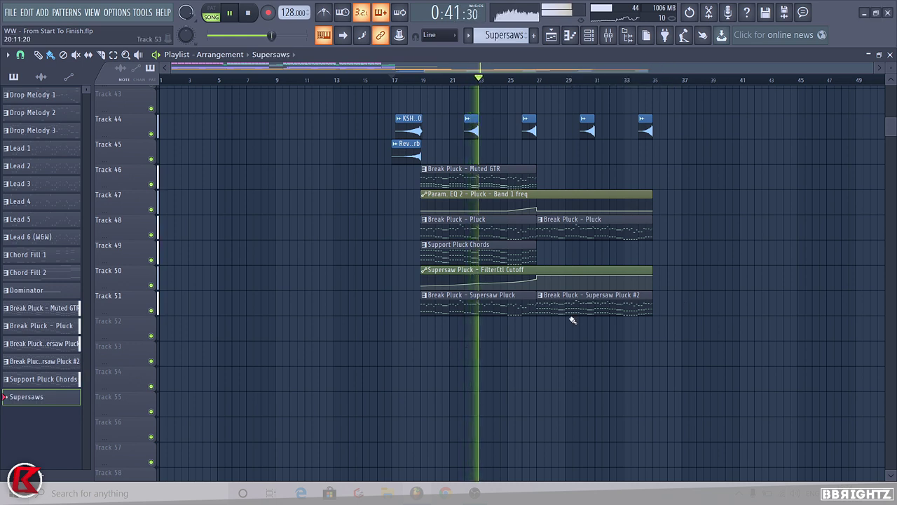
{"action": "left_click_drag", "start_coordinate": [542, 329], "coordinate": [659, 337]}
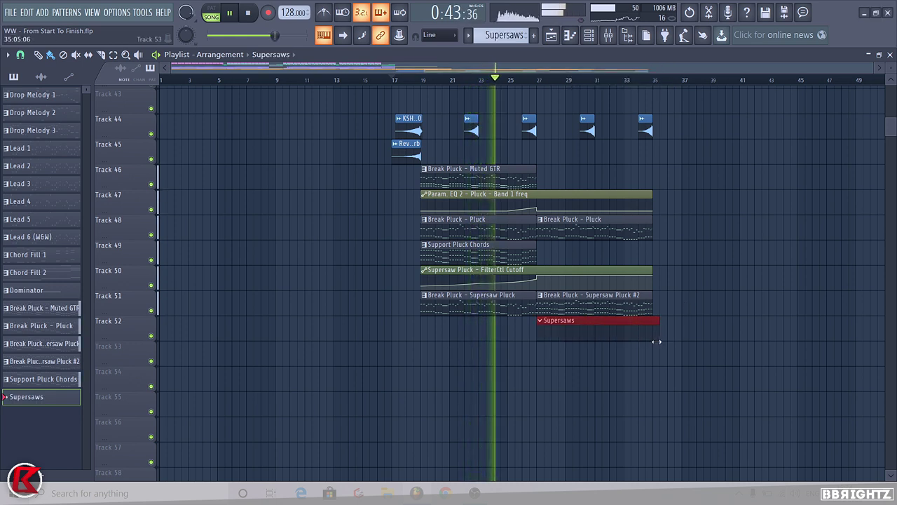
Run a project macro from the available tool macros.
{"action": "left_click", "coordinate": [142, 12]}
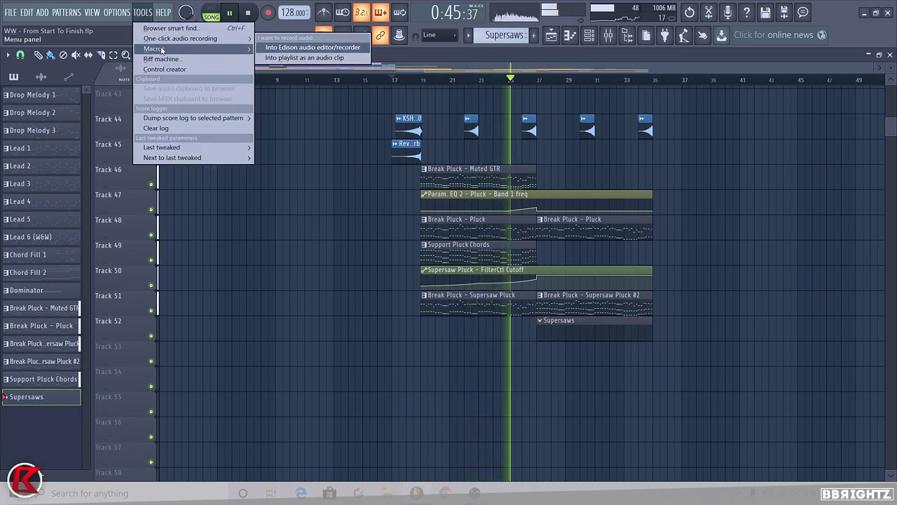
{"action": "mouse_move", "coordinate": [197, 48]}
{"action": "left_click", "coordinate": [335, 119]}
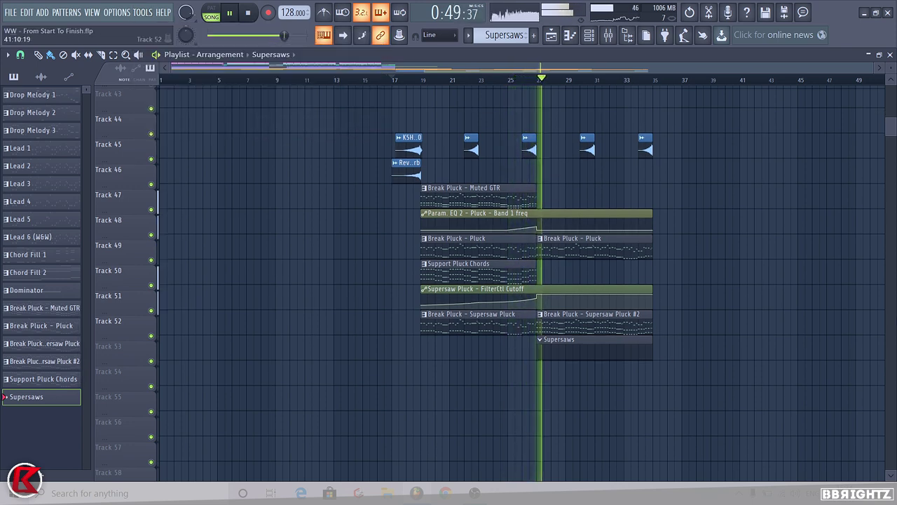
Stop playback and shift the VES1 FX Boom 009, FDJ - Downfilter 1 and VEDM Downlifter 40 F clips at bar 17 up one track.
{"action": "scroll", "coordinate": [491, 163], "scroll_direction": "up", "scroll_amount": 5}
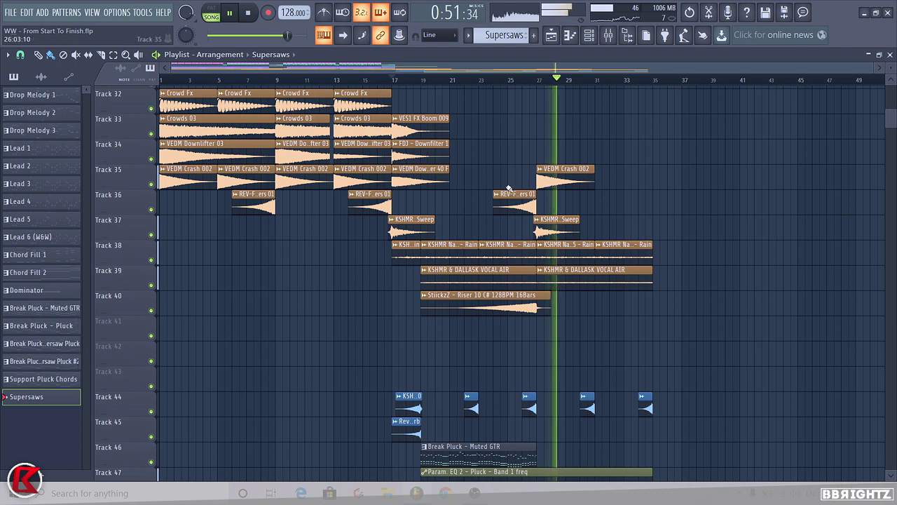
{"action": "key", "text": "space"}
{"action": "left_click_drag", "start_coordinate": [436, 166], "coordinate": [434, 141]}
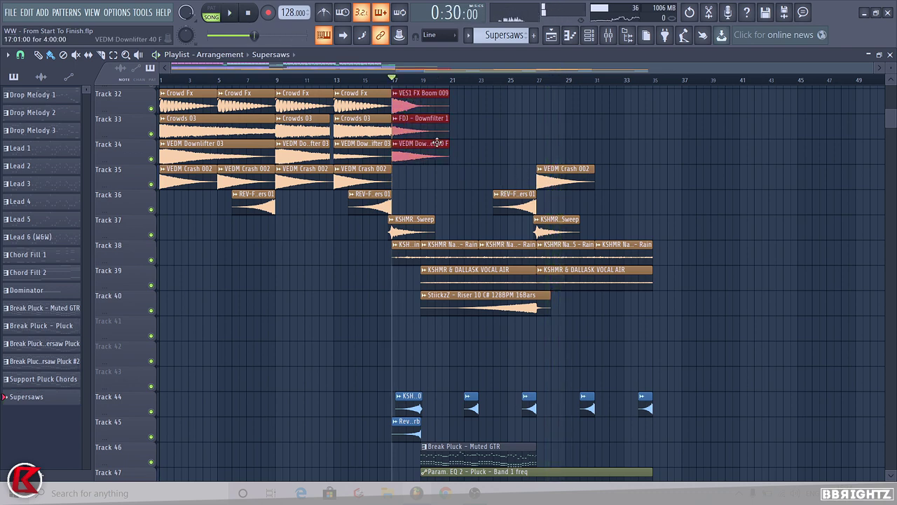
Place copies of the VEDM Downlifter 40 F and FDJ - Downfilter 1 clips at bar 27 on Tracks 34 and 33, playing from there to check.
{"action": "scroll", "coordinate": [427, 210], "scroll_direction": "up", "scroll_amount": 2}
{"action": "left_click", "coordinate": [424, 258]}
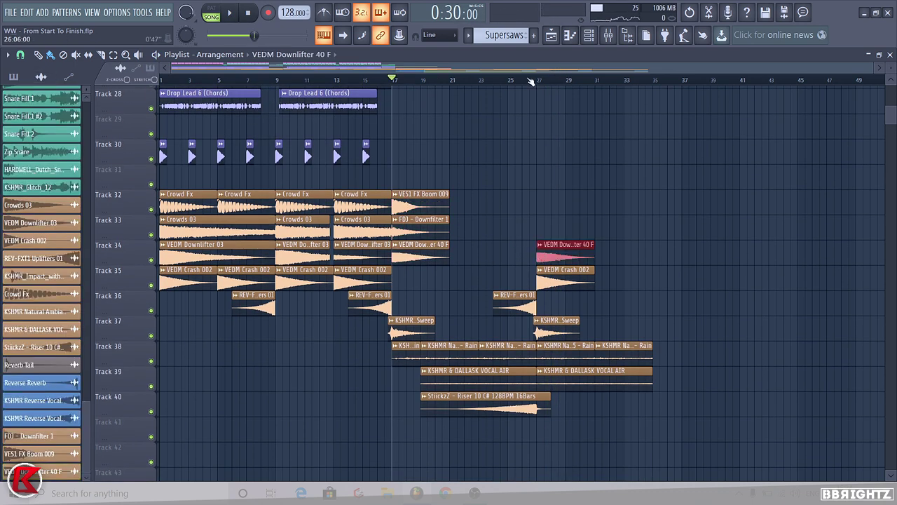
{"action": "left_click", "coordinate": [530, 81]}
{"action": "key", "text": "space"}
{"action": "left_click", "coordinate": [416, 230]}
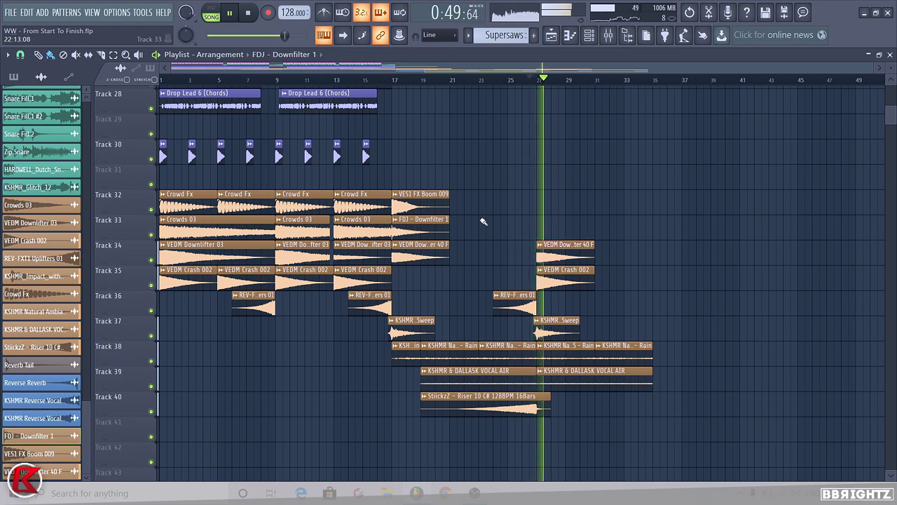
{"action": "left_click", "coordinate": [541, 225]}
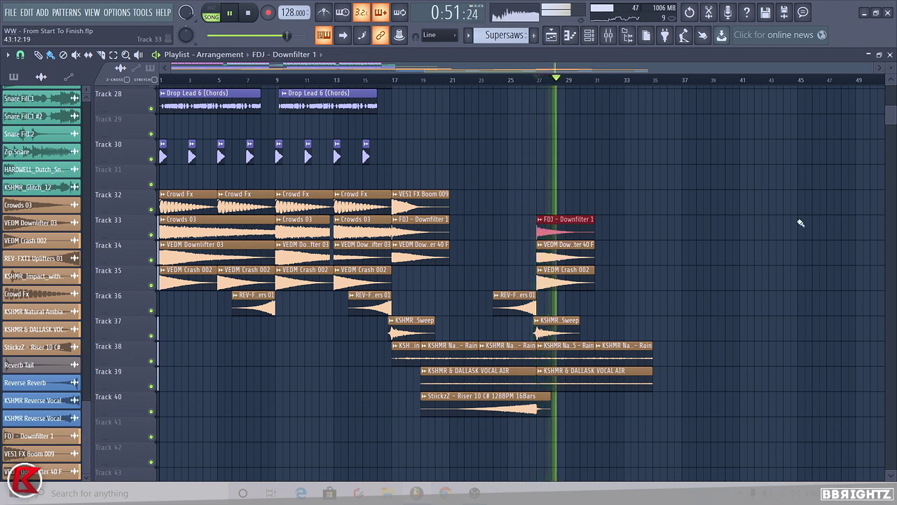
{"action": "scroll", "coordinate": [832, 216], "scroll_direction": "down", "scroll_amount": 2}
{"action": "key", "text": "space"}
For the Supersaws pattern, display all channels and replace the Sampler channel directly below Supersaw Pluck with reFX Nexus.
{"action": "scroll", "coordinate": [721, 196], "scroll_direction": "down", "scroll_amount": 6}
{"action": "left_click", "coordinate": [556, 355]}
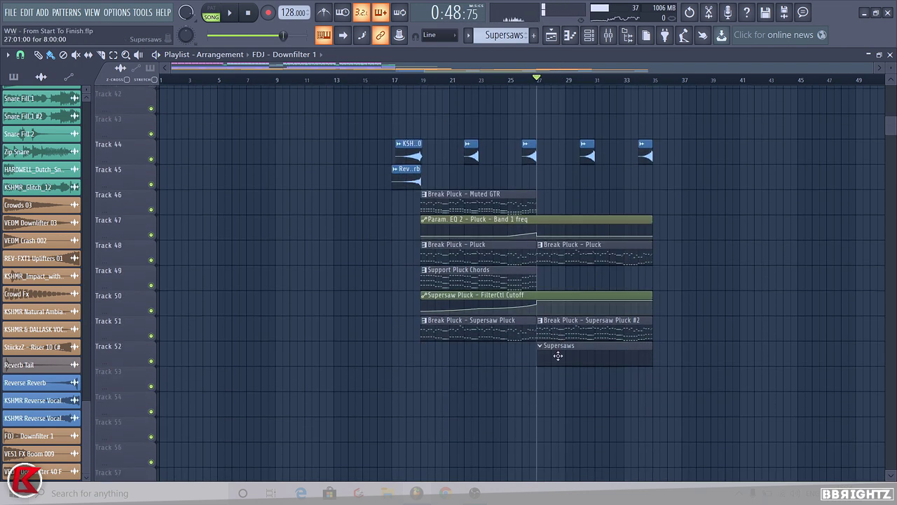
{"action": "left_click", "coordinate": [593, 35]}
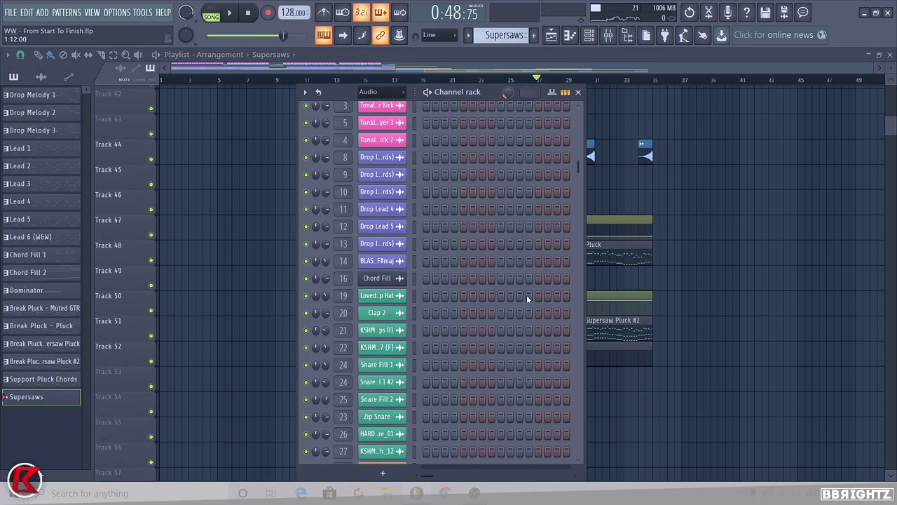
{"action": "scroll", "coordinate": [504, 280], "scroll_direction": "up", "scroll_amount": 3}
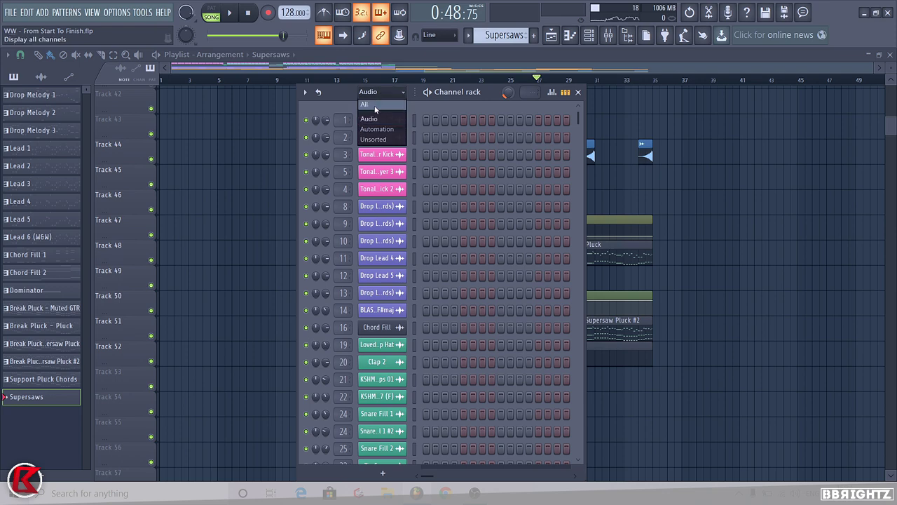
{"action": "left_click", "coordinate": [375, 106]}
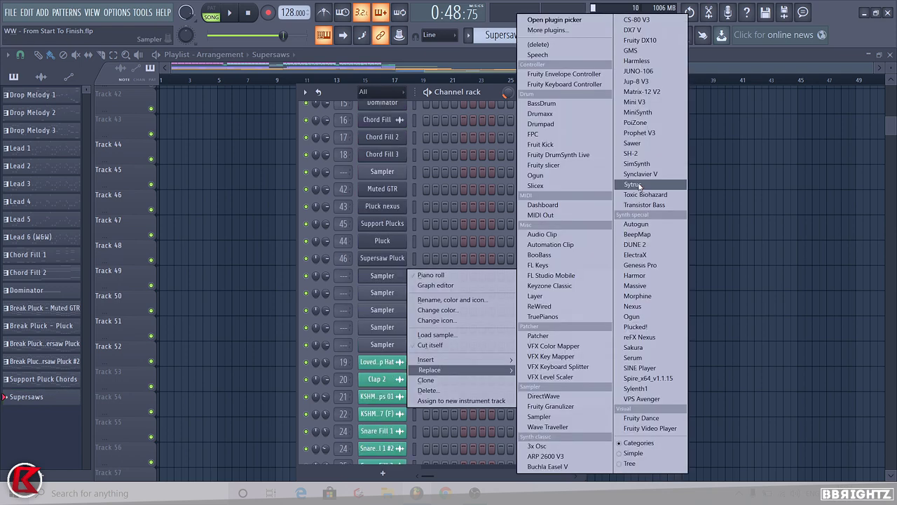
{"action": "left_click", "coordinate": [638, 337]}
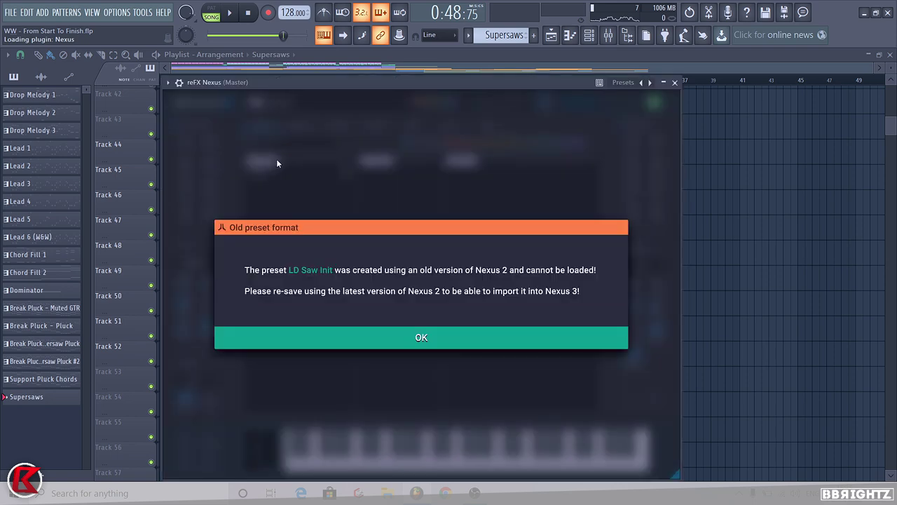
{"action": "left_click", "coordinate": [316, 333]}
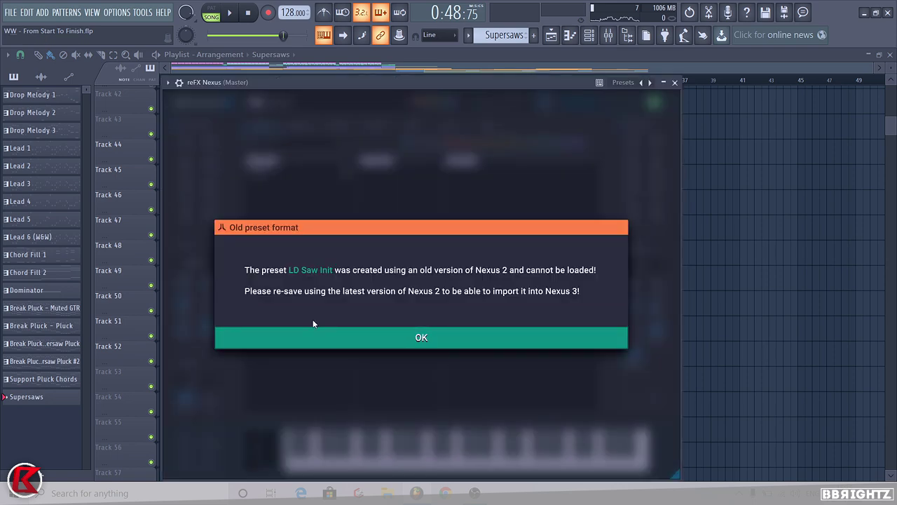
Load the Big Saw Chords 1 preset from the Synth category of the EDM 5 folder in Nexus.
{"action": "left_click", "coordinate": [266, 314]}
{"action": "left_click", "coordinate": [382, 253]}
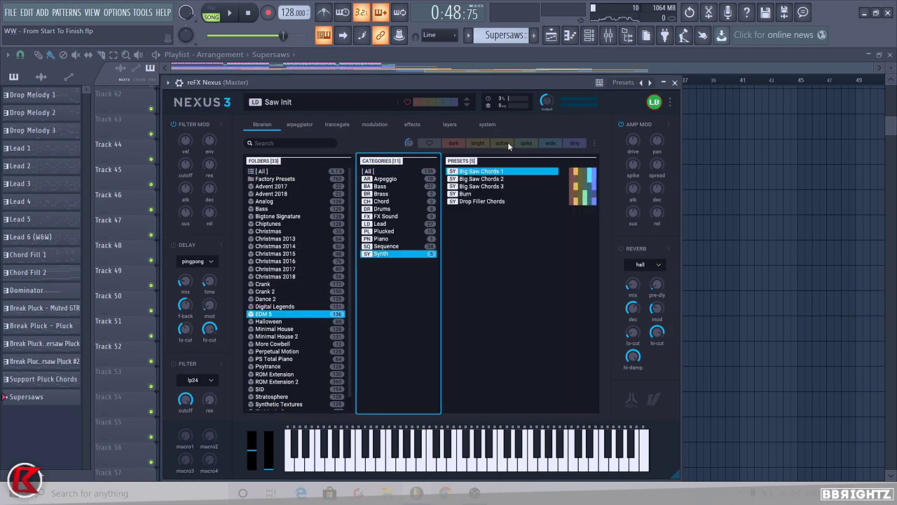
{"action": "left_click", "coordinate": [487, 174]}
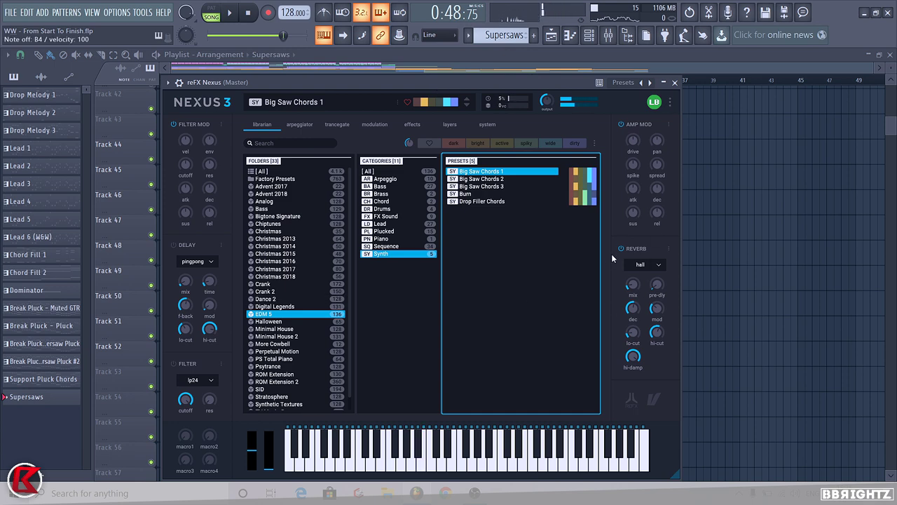
{"action": "left_click", "coordinate": [675, 82]}
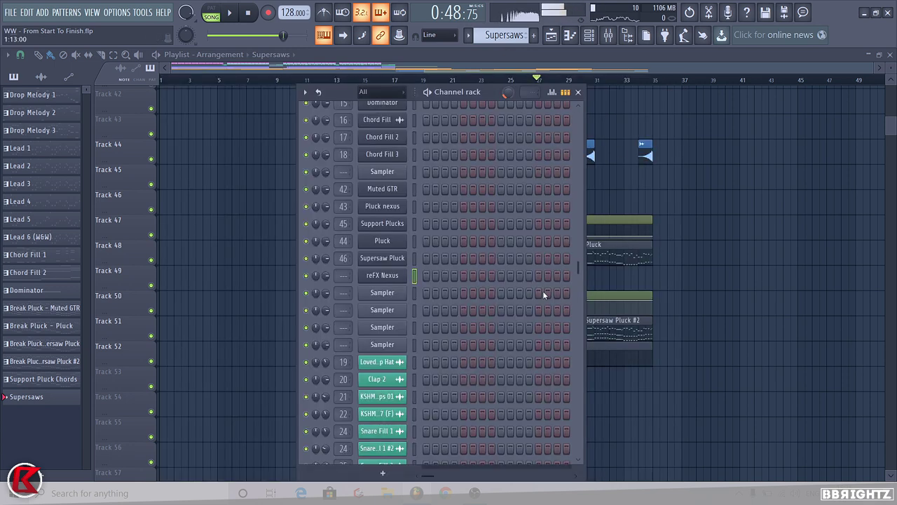
Copy the Supersaw Pluck notes from the Break Pluck - Supersaw Pluck #2 pattern into the reFX Nexus channel of the Supersaws pattern.
{"action": "key", "text": "F6"}
{"action": "left_click", "coordinate": [589, 37]}
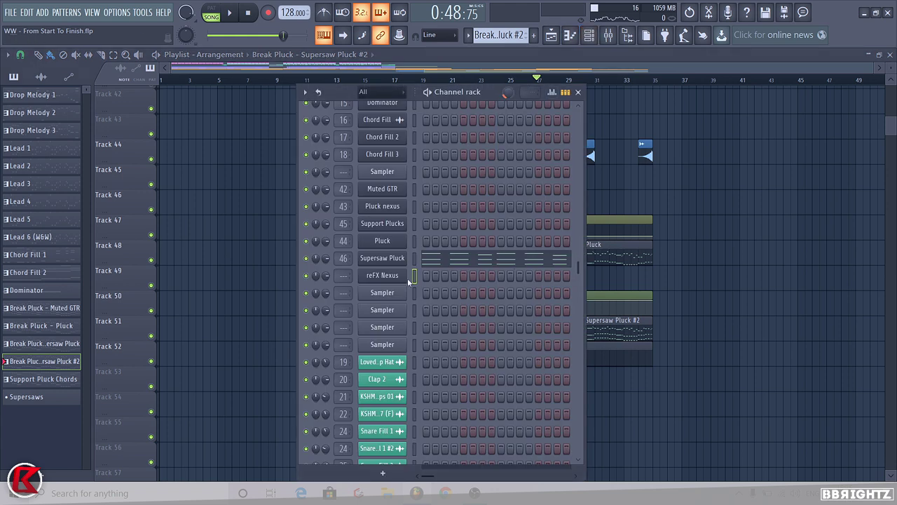
{"action": "key", "text": "F6"}
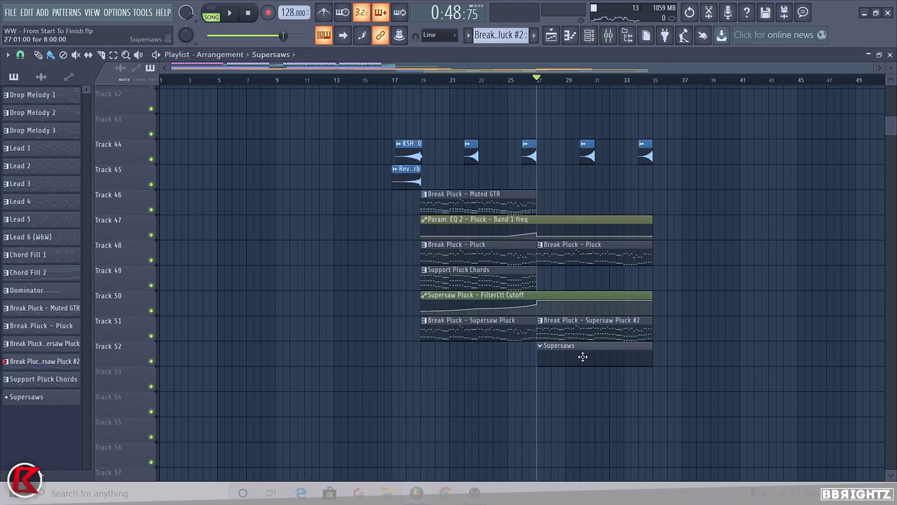
{"action": "left_click", "coordinate": [589, 39]}
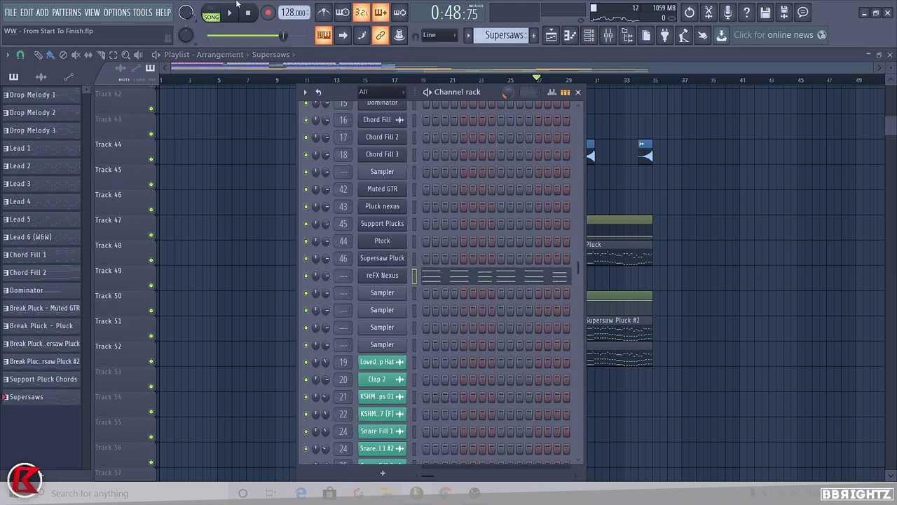
Play the Supersaws pattern on its own and rename the reFX Nexus channel as Supersaws 1.
{"action": "left_click", "coordinate": [217, 18]}
{"action": "key", "text": "space"}
{"action": "right_click", "coordinate": [384, 273]}
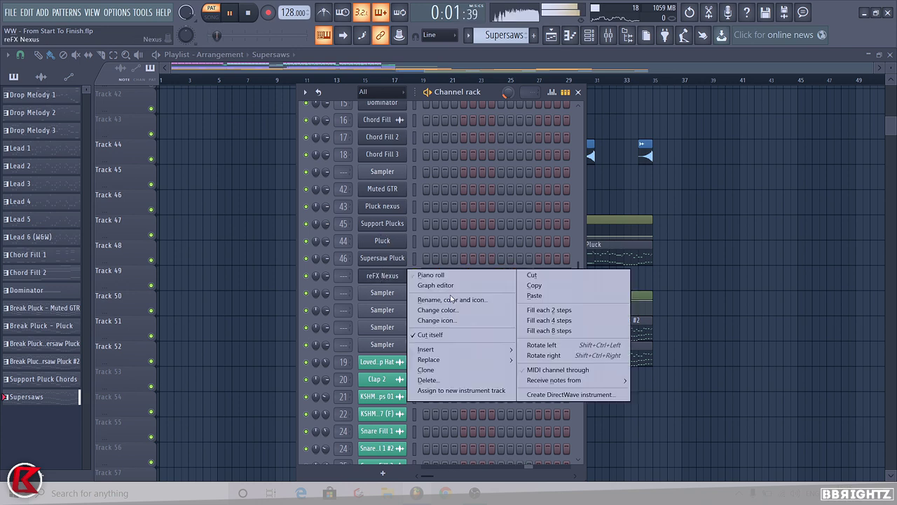
{"action": "left_click", "coordinate": [462, 300]}
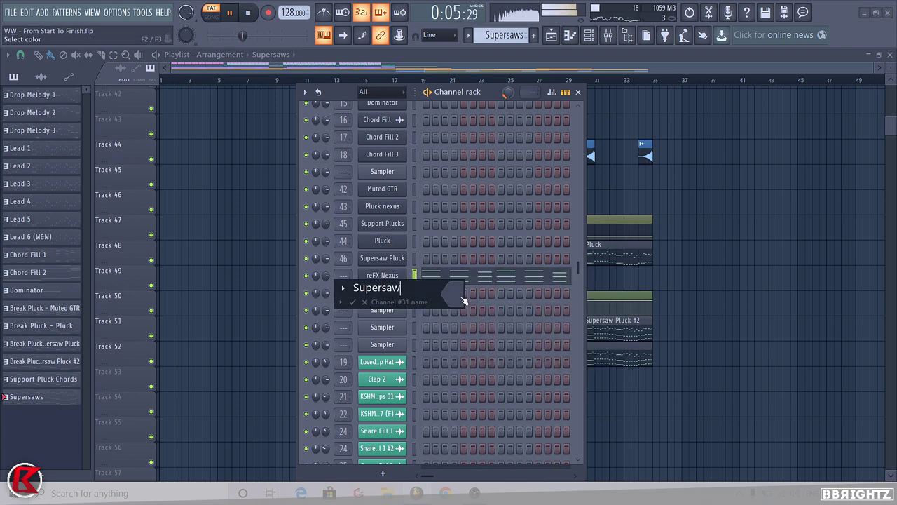
{"action": "key", "text": "Return"}
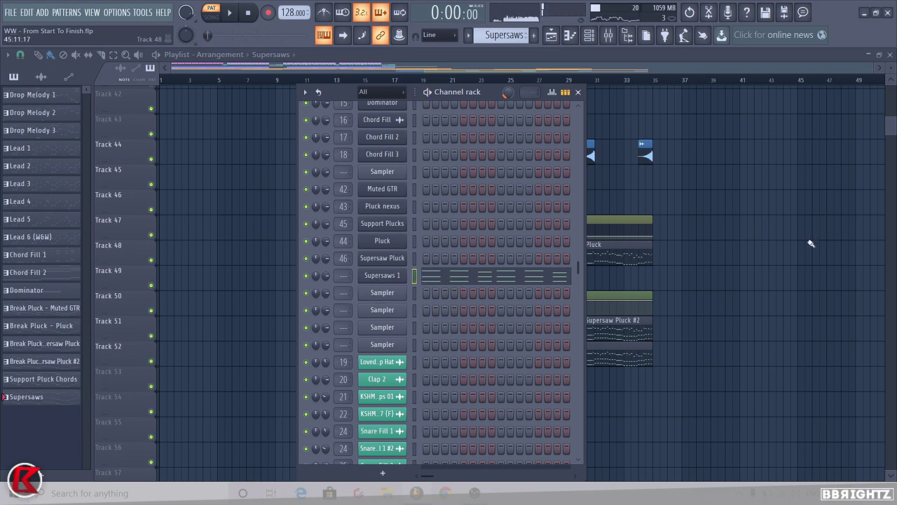
{"action": "key", "text": "F6"}
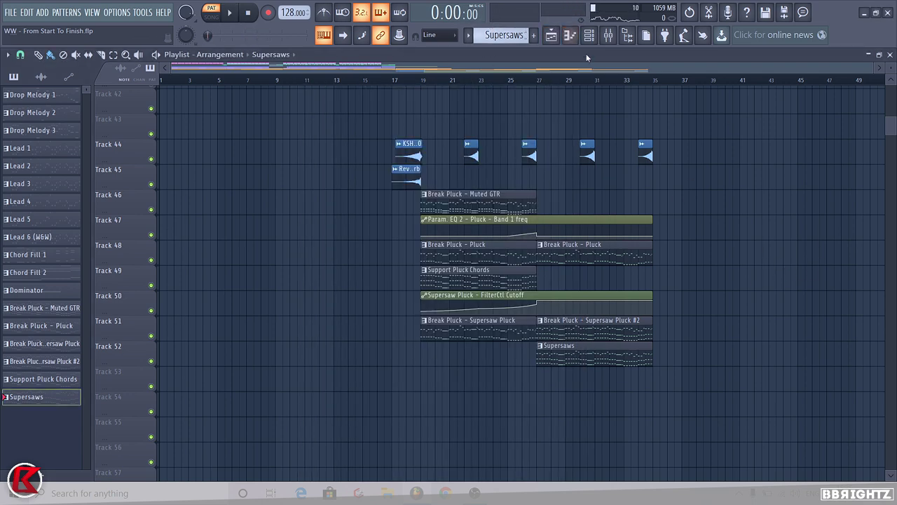
{"action": "key", "text": "F6"}
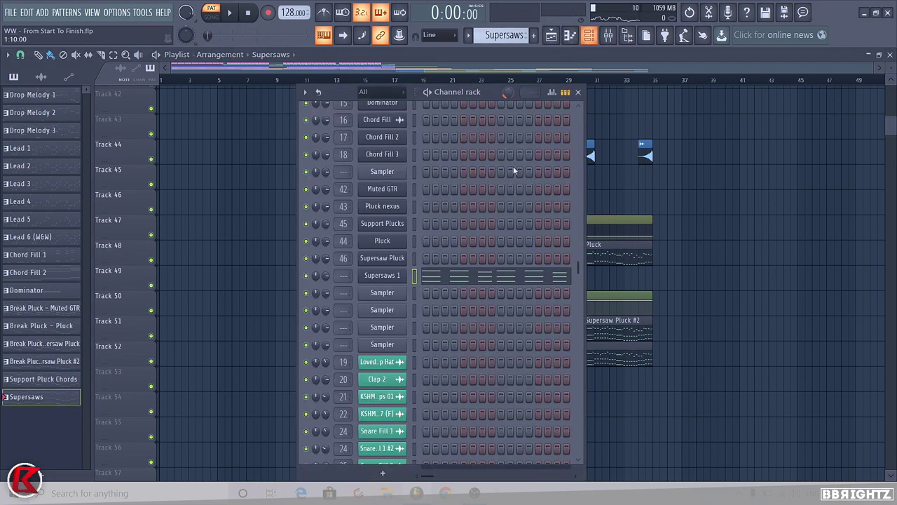
{"action": "right_click", "coordinate": [494, 36]}
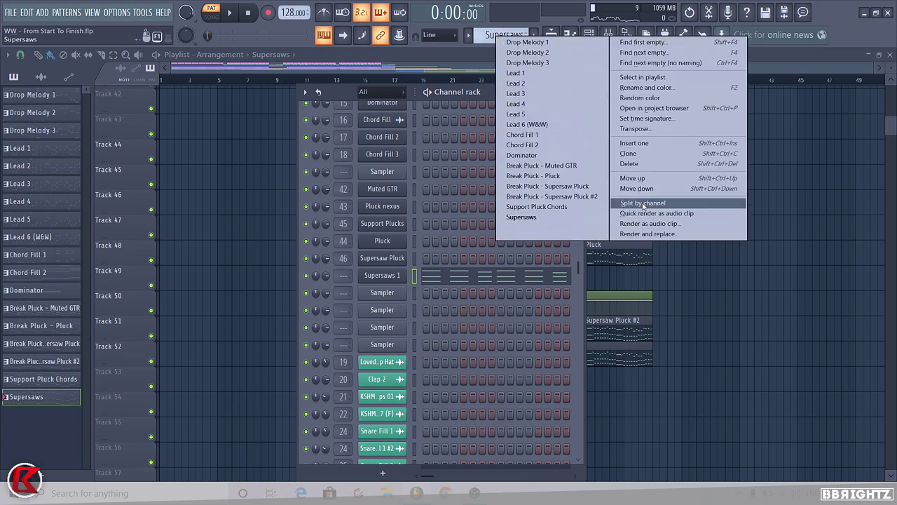
{"action": "left_click", "coordinate": [749, 325]}
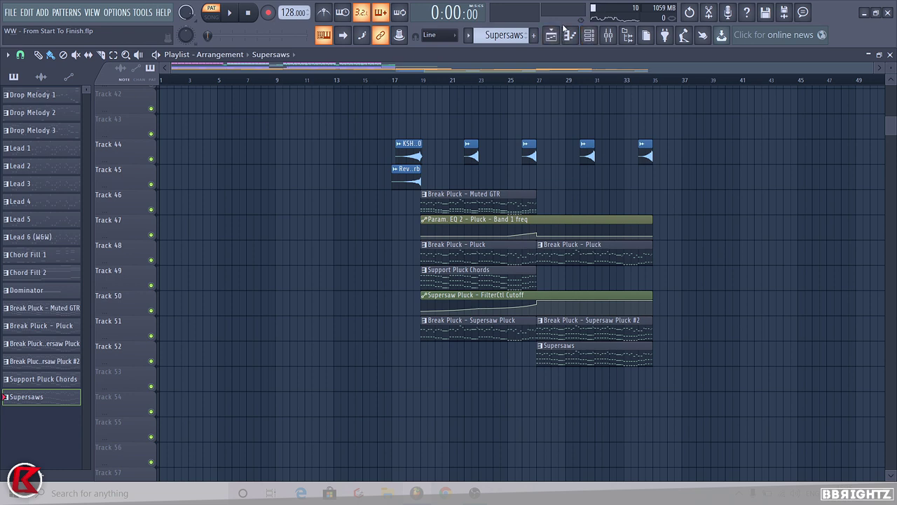
Route the Supersaws 1 channel to mixer track 47 and lower that track's volume while the pattern plays.
{"action": "left_click", "coordinate": [590, 36]}
{"action": "left_click", "coordinate": [607, 37]}
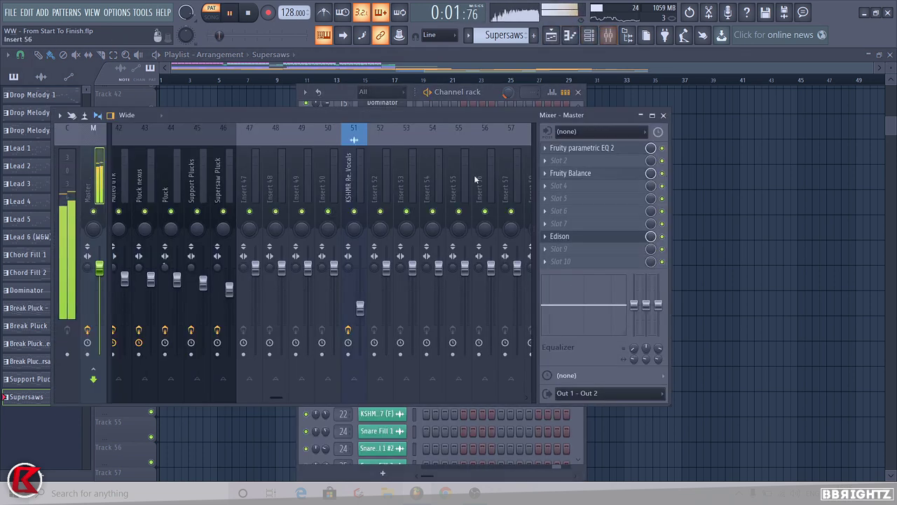
{"action": "left_click", "coordinate": [256, 162]}
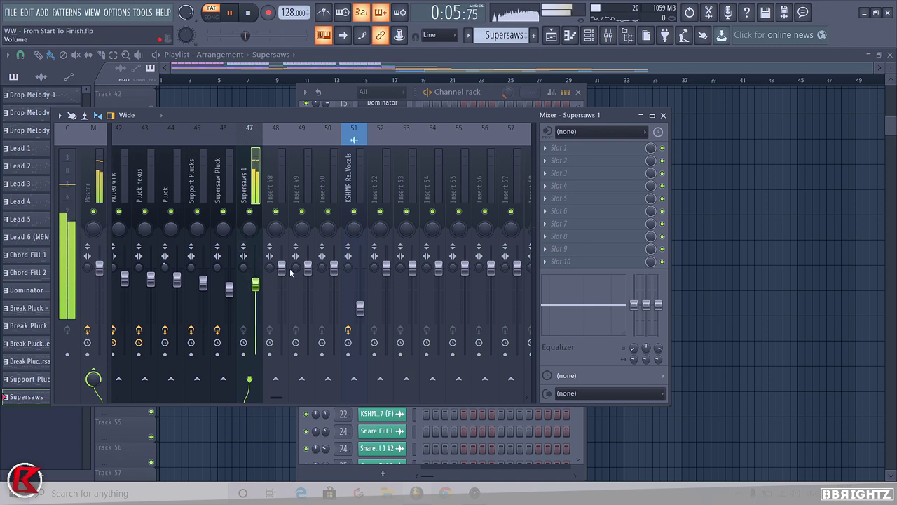
Duplicate the lowest root-note line of Supersaws 1 a fifth higher, so the line from G4 also starts on D5.
{"action": "left_click", "coordinate": [664, 116]}
{"action": "key", "text": "space"}
{"action": "left_click", "coordinate": [433, 277]}
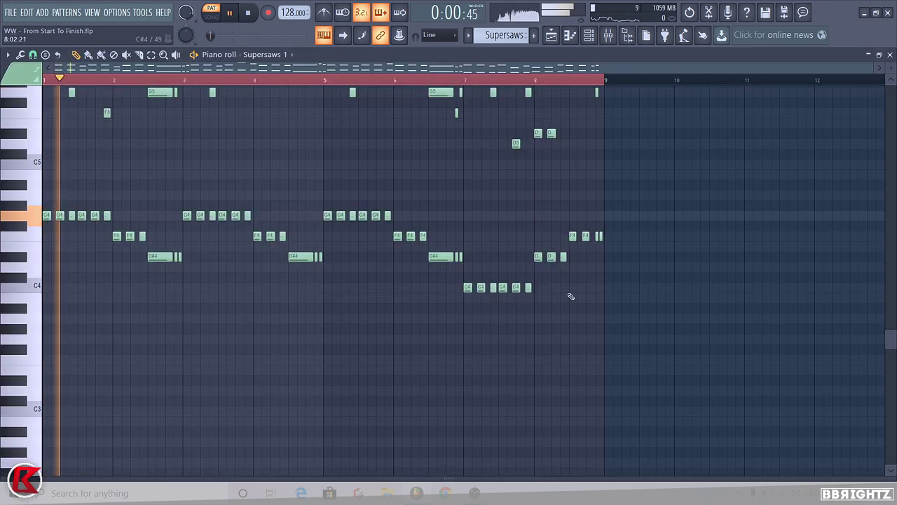
{"action": "scroll", "coordinate": [618, 315], "scroll_direction": "up", "scroll_amount": 1}
{"action": "left_click_drag", "start_coordinate": [633, 349], "coordinate": [3, 242]}
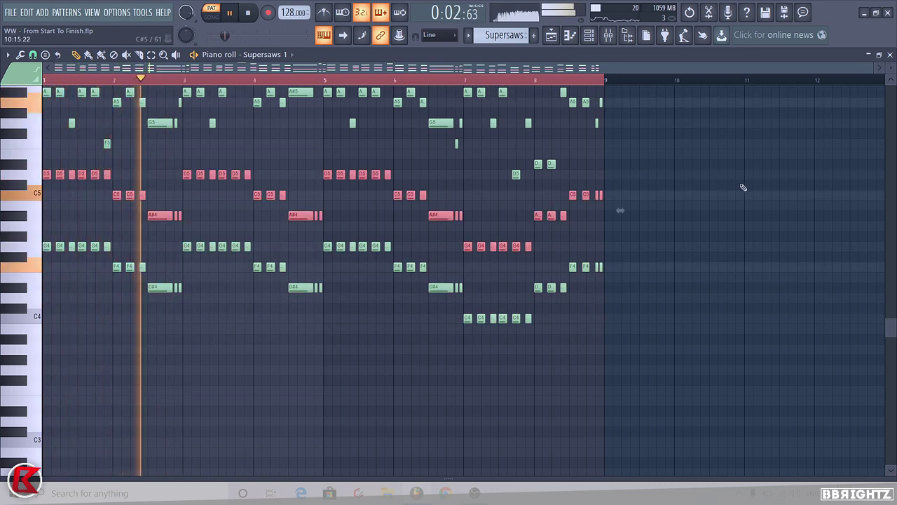
{"action": "key", "text": "F6"}
{"action": "key", "text": "F5"}
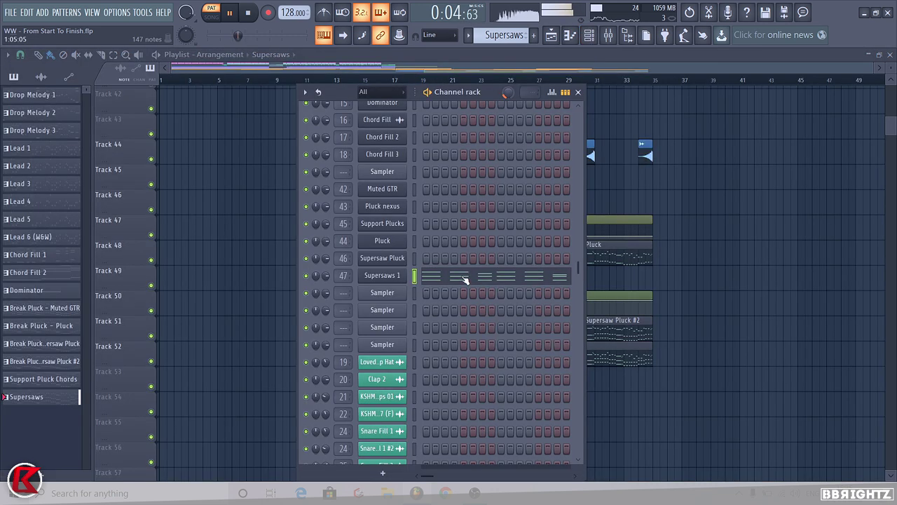
Replace the empty Sampler channel below Supersaws 1 with a Sylenth1 instrument.
{"action": "right_click", "coordinate": [383, 296]}
{"action": "mouse_move", "coordinate": [456, 387]}
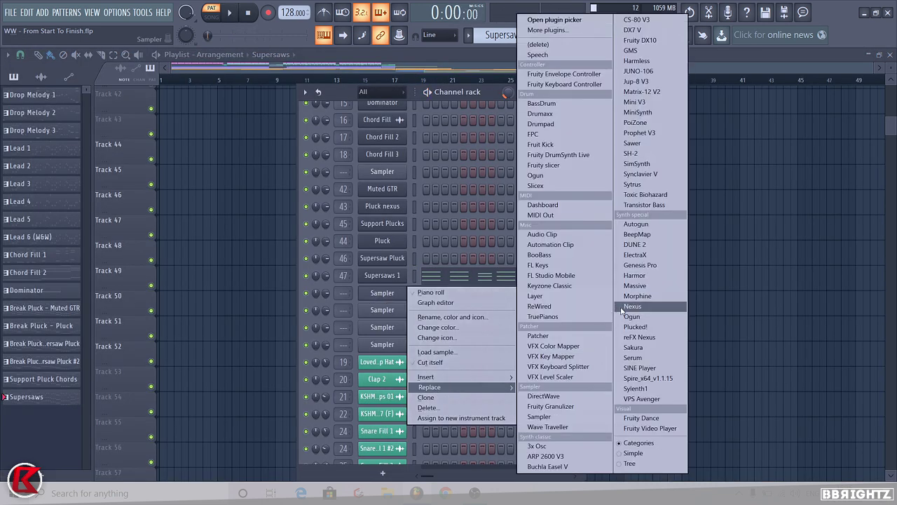
{"action": "left_click", "coordinate": [636, 388]}
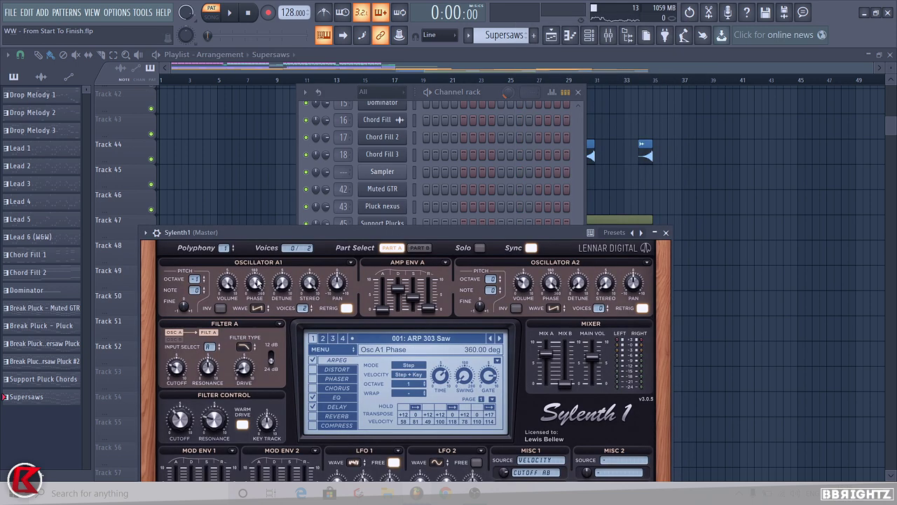
Load the Hardwell Bank into the new Sylenth1 and choose a preset from it.
{"action": "left_click", "coordinate": [322, 349]}
{"action": "mouse_move", "coordinate": [336, 370]}
{"action": "mouse_move", "coordinate": [464, 371]}
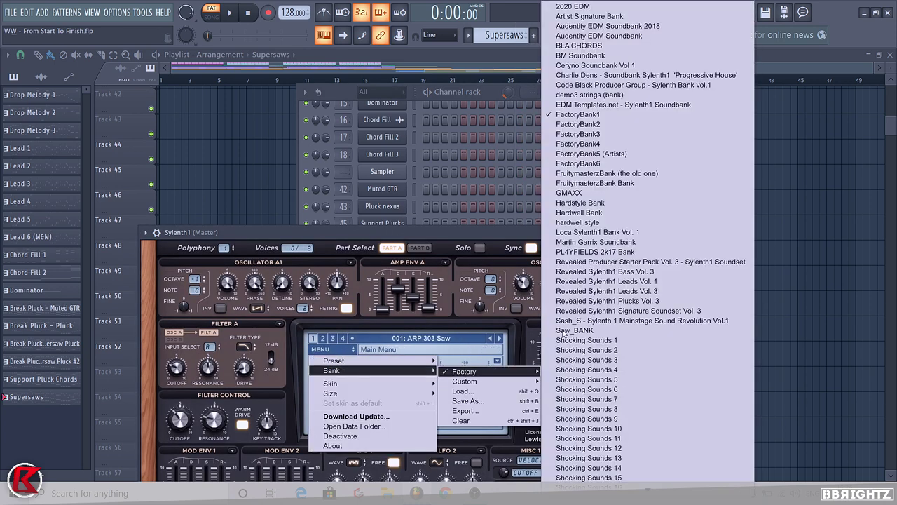
{"action": "left_click", "coordinate": [579, 212]}
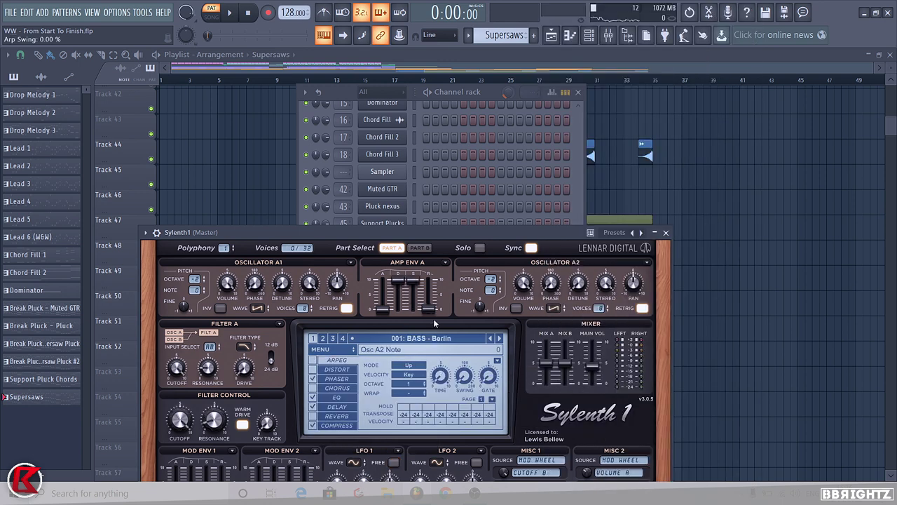
{"action": "left_click", "coordinate": [421, 339]}
{"action": "left_click", "coordinate": [655, 190]}
{"action": "left_click", "coordinate": [667, 232]}
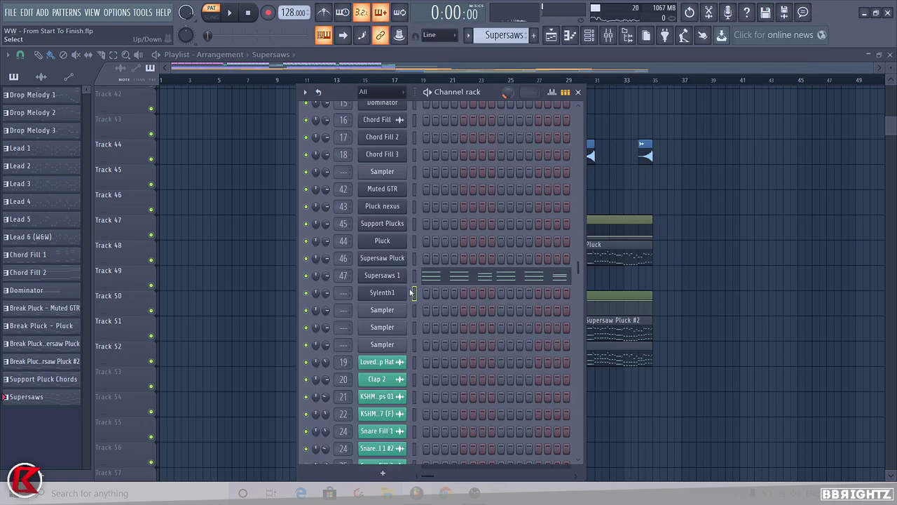
With Supersaws 1 muted, paste the chord notes into the Sylenth1 channel and delete the middle root line starting on G4.
{"action": "key", "text": "space"}
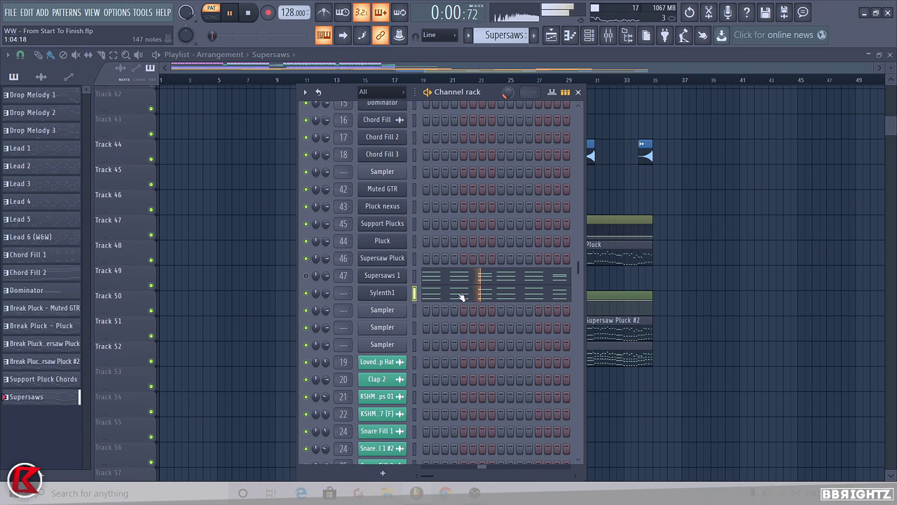
{"action": "left_click", "coordinate": [462, 296]}
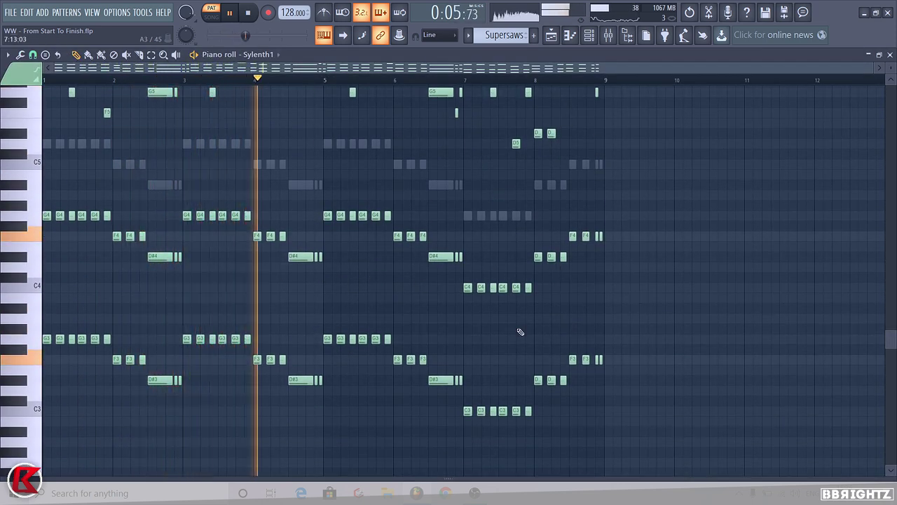
{"action": "left_click_drag", "start_coordinate": [632, 302], "coordinate": [44, 192]}
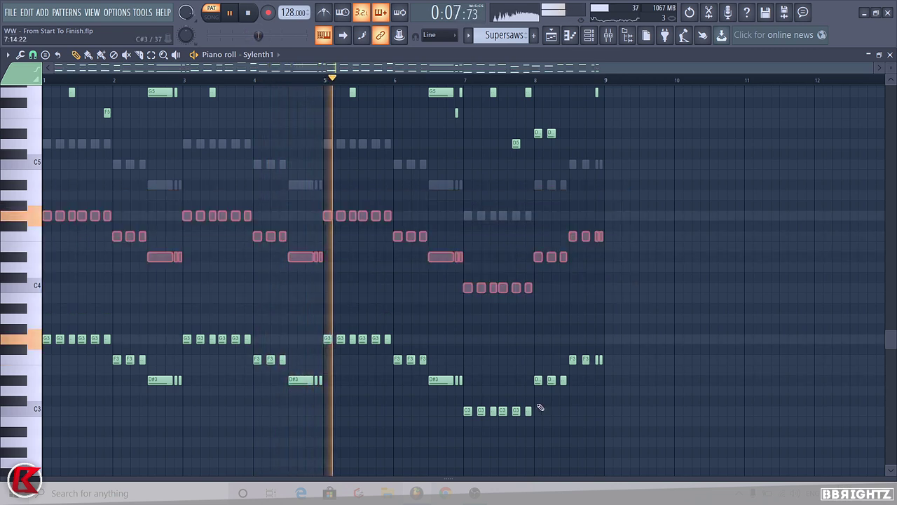
{"action": "key", "text": "Delete"}
Duplicate the low root line starting on G3 up to D5 in the Sylenth1 notes and play the pattern.
{"action": "left_click_drag", "start_coordinate": [633, 437], "coordinate": [40, 324]}
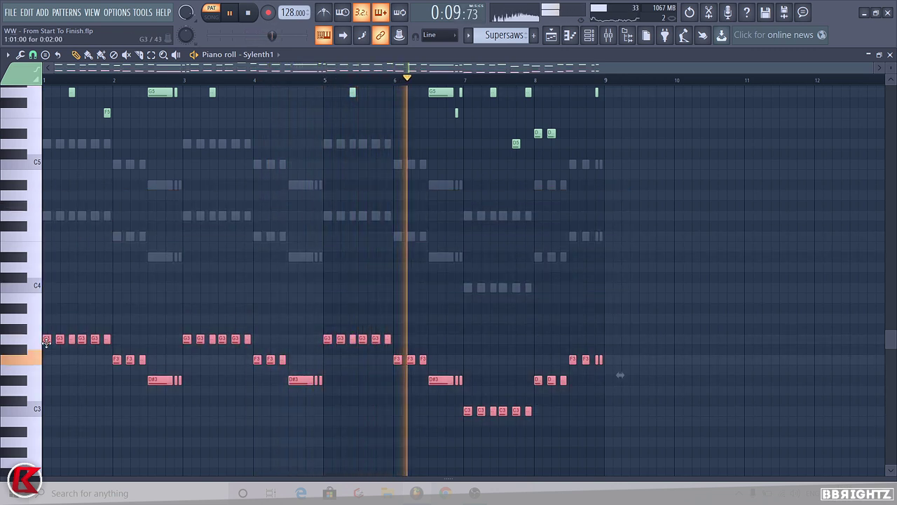
{"action": "key", "text": "space"}
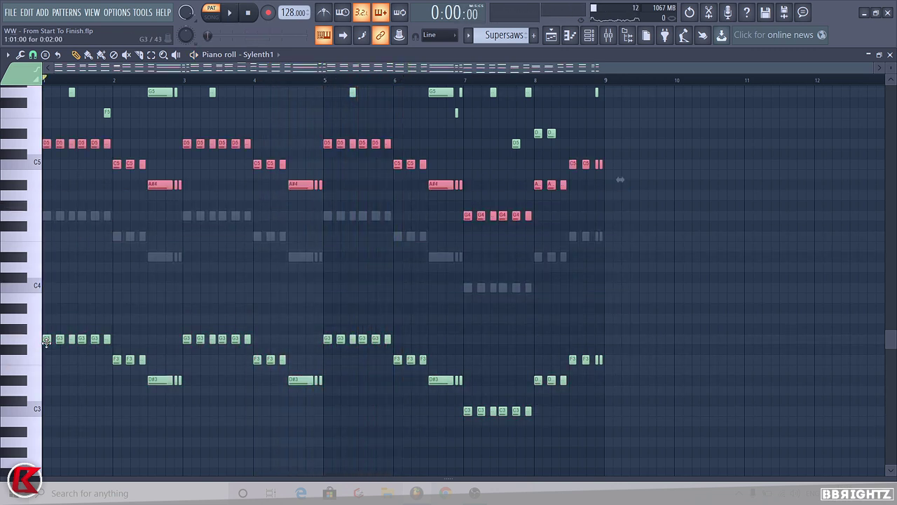
{"action": "key", "text": "space"}
{"action": "left_click", "coordinate": [687, 259], "text": "ctrl"}
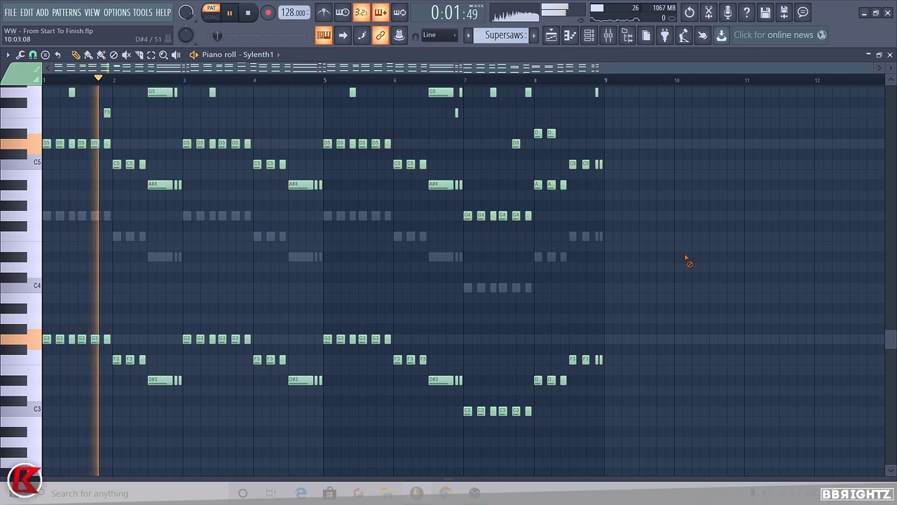
Stop playback and compare the note layouts of the Supersaws 1 and Sylenth1 channels.
{"action": "left_click", "coordinate": [589, 35]}
{"action": "key", "text": "space"}
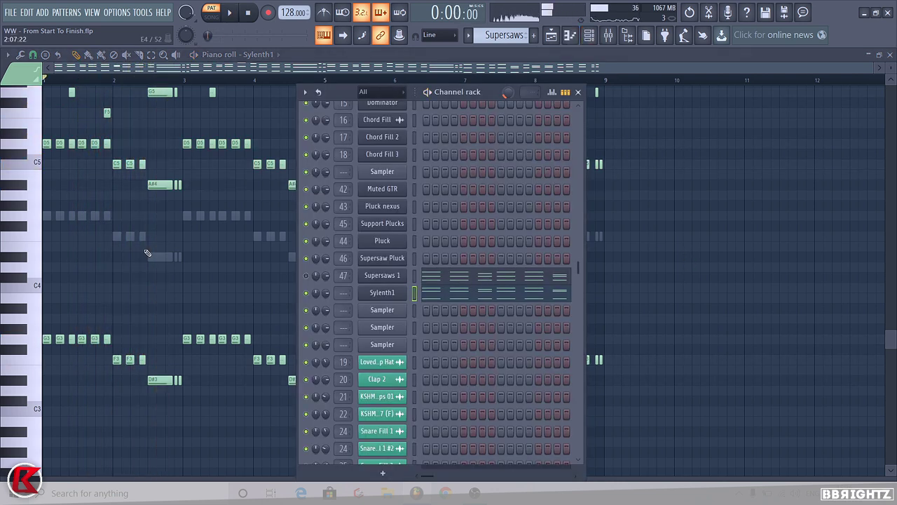
{"action": "key", "text": "F6"}
{"action": "left_click", "coordinate": [592, 36]}
{"action": "left_click", "coordinate": [453, 272]}
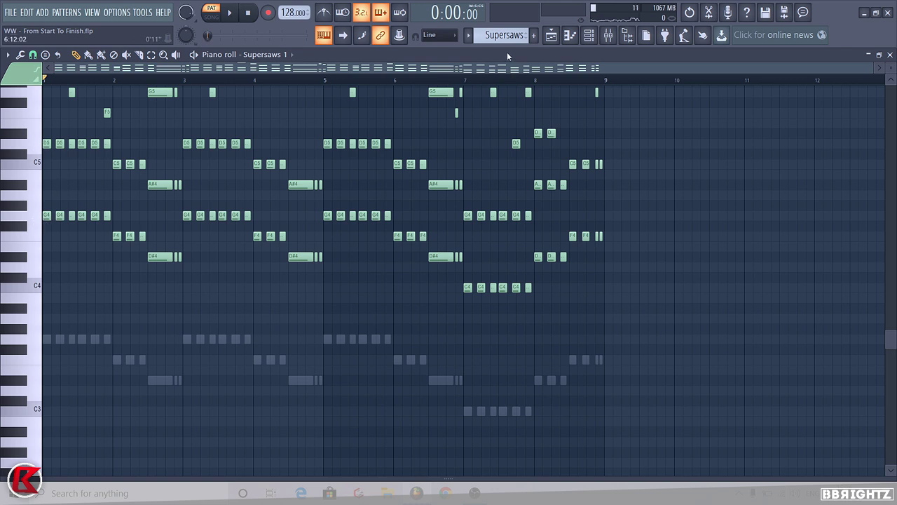
{"action": "left_click", "coordinate": [592, 39]}
{"action": "left_click", "coordinate": [457, 293]}
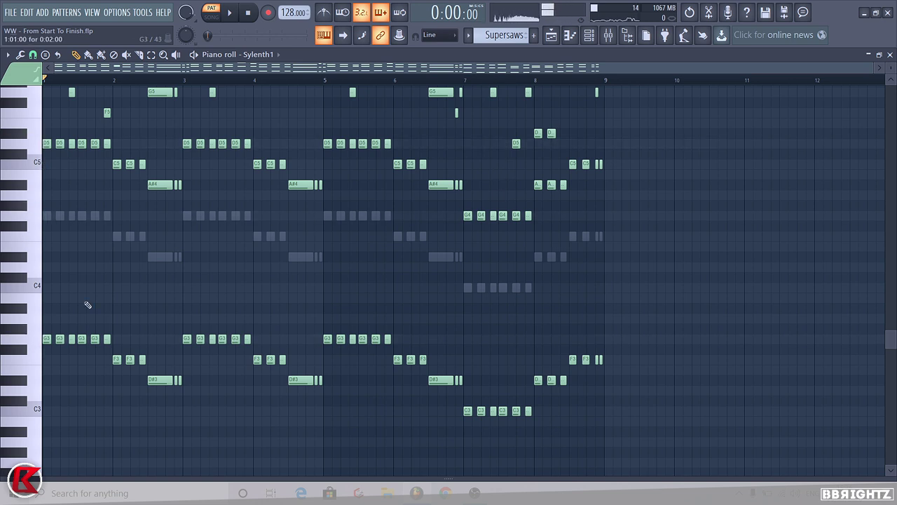
{"action": "left_click", "coordinate": [589, 36]}
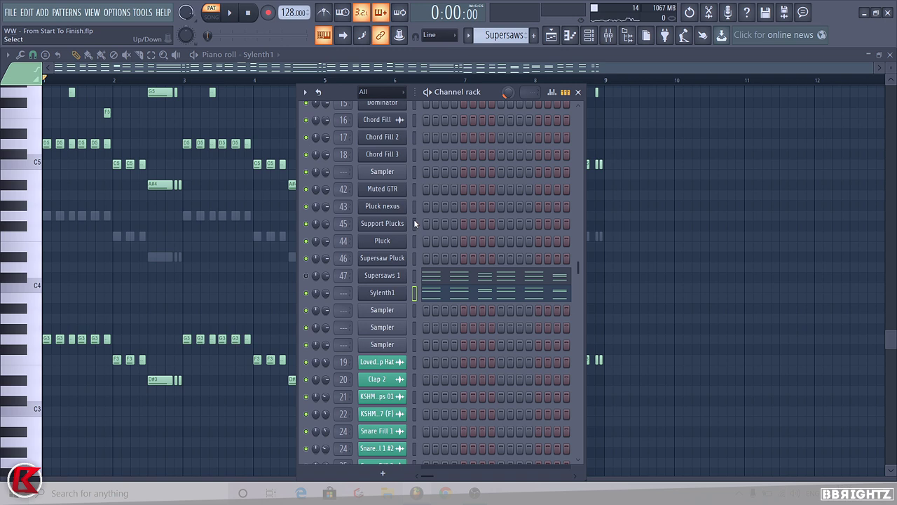
Play the pattern and rename the Sylenth1 channel as Supersaw 2.
{"action": "key", "text": "space"}
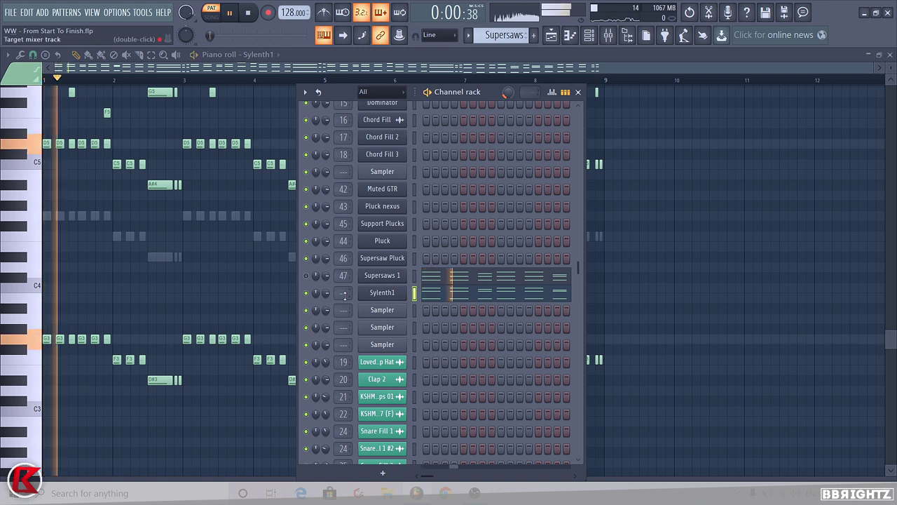
{"action": "right_click", "coordinate": [404, 309]}
{"action": "left_click", "coordinate": [470, 315]}
{"action": "type", "text": "Su"}
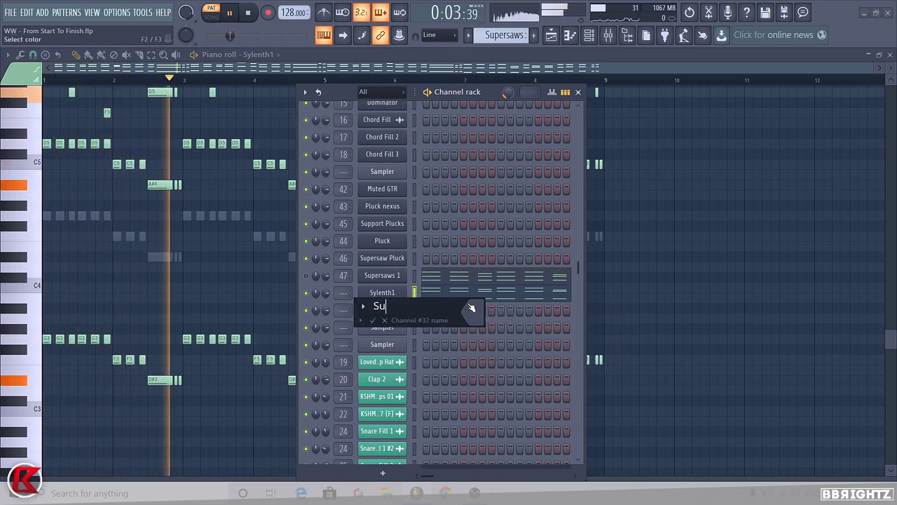
{"action": "type", "text": "persaw 2"}
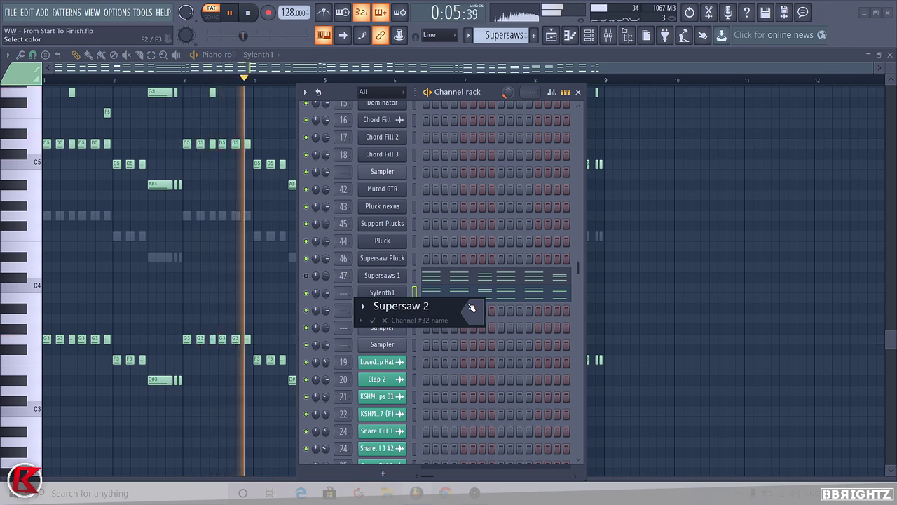
{"action": "key", "text": "Return"}
Route the Supersaw 2 channel to mixer track 48.
{"action": "key", "text": "F9"}
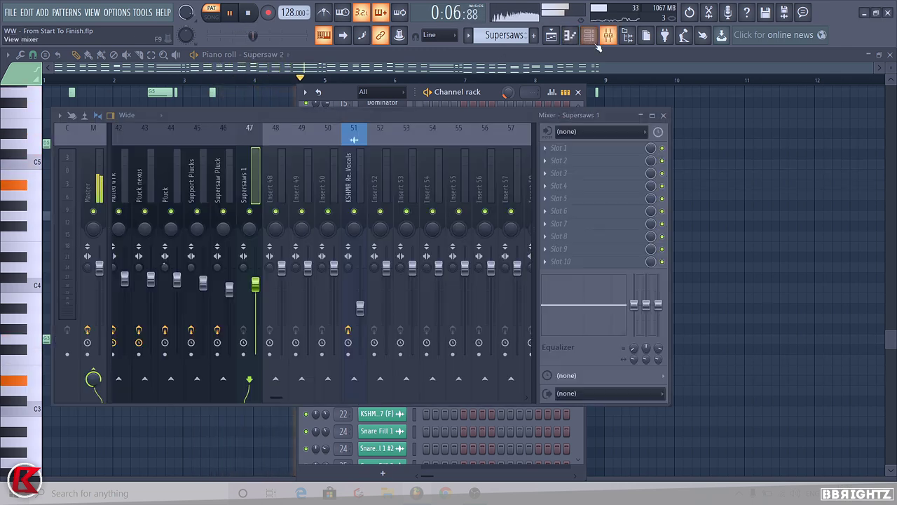
{"action": "left_click", "coordinate": [284, 187]}
{"action": "key", "text": "ctrl+l"}
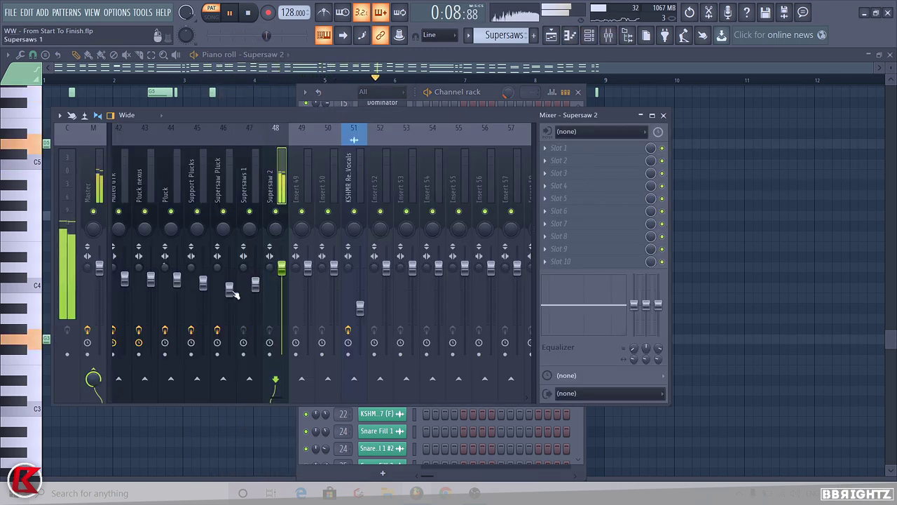
{"action": "left_click", "coordinate": [663, 115]}
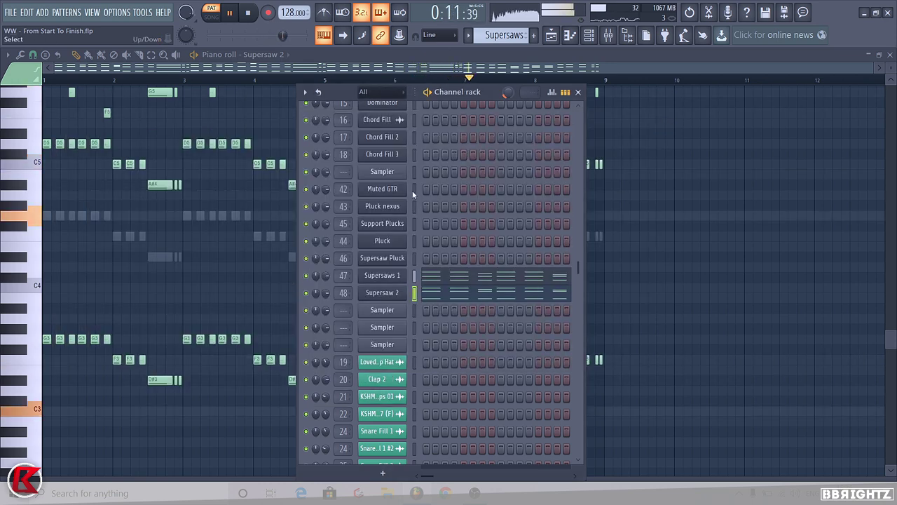
Balance the two supersaws by lowering Supersaws 1 slightly and setting the Supersaw 2 mixer volume to 93% (-1.6 dB).
{"action": "key", "text": "F9"}
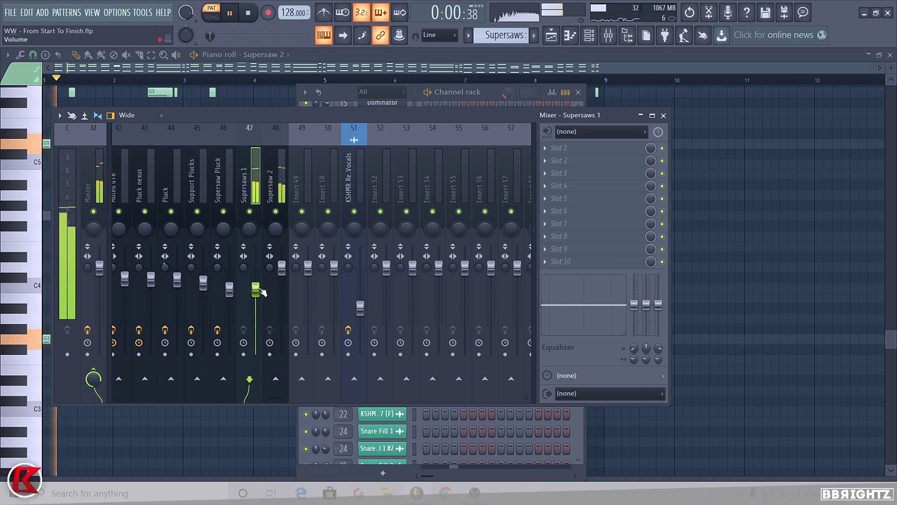
{"action": "left_click", "coordinate": [281, 271]}
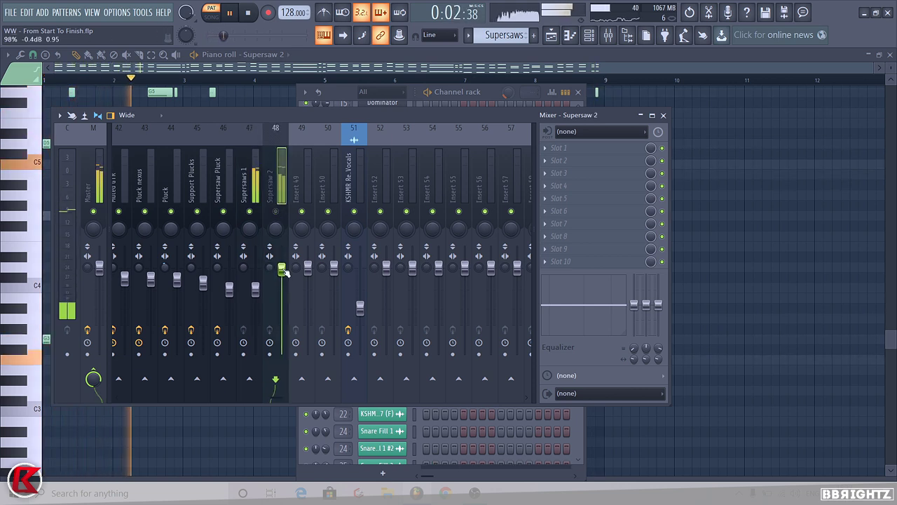
{"action": "left_click", "coordinate": [276, 211]}
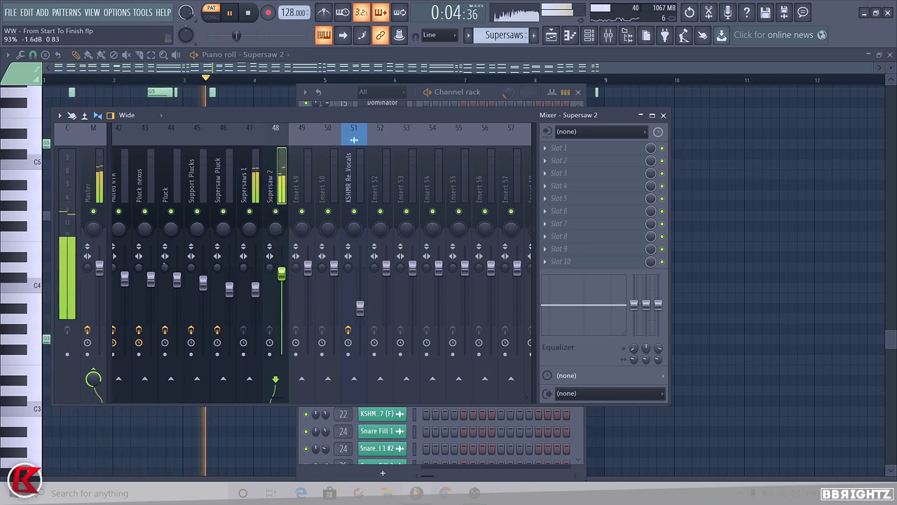
{"action": "key", "text": "F9"}
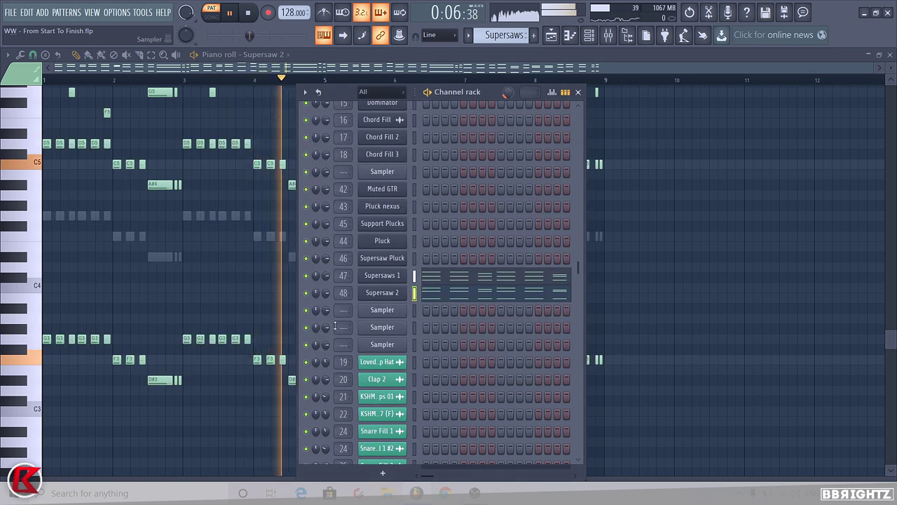
Stop playback and replace the Sampler channel below Supersaw 2 with another Sylenth1 instrument.
{"action": "key", "text": "space"}
{"action": "right_click", "coordinate": [379, 315]}
{"action": "mouse_move", "coordinate": [437, 405]}
{"action": "left_click", "coordinate": [560, 379]}
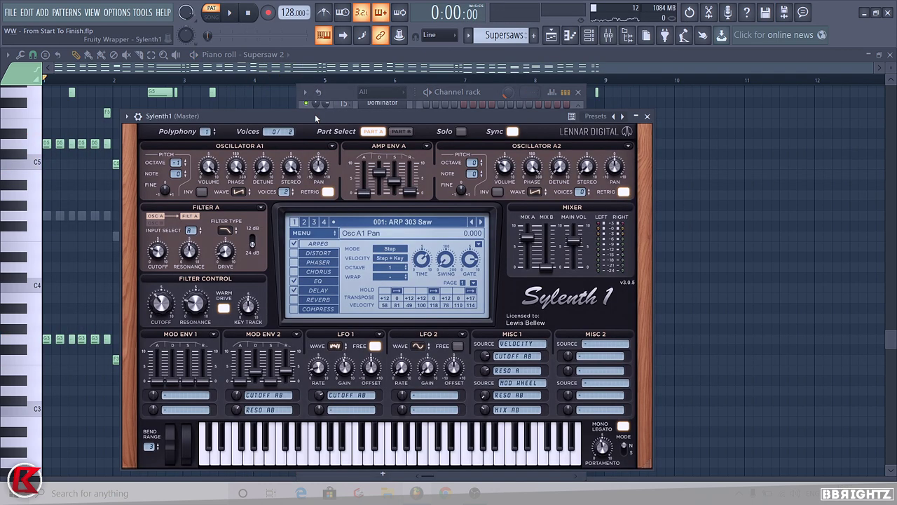
{"action": "left_click_drag", "start_coordinate": [314, 117], "coordinate": [343, 94]}
Load a supersaw sound into the second Sylenth1 from its factory bank list.
{"action": "left_click", "coordinate": [358, 212]}
{"action": "mouse_move", "coordinate": [401, 226]}
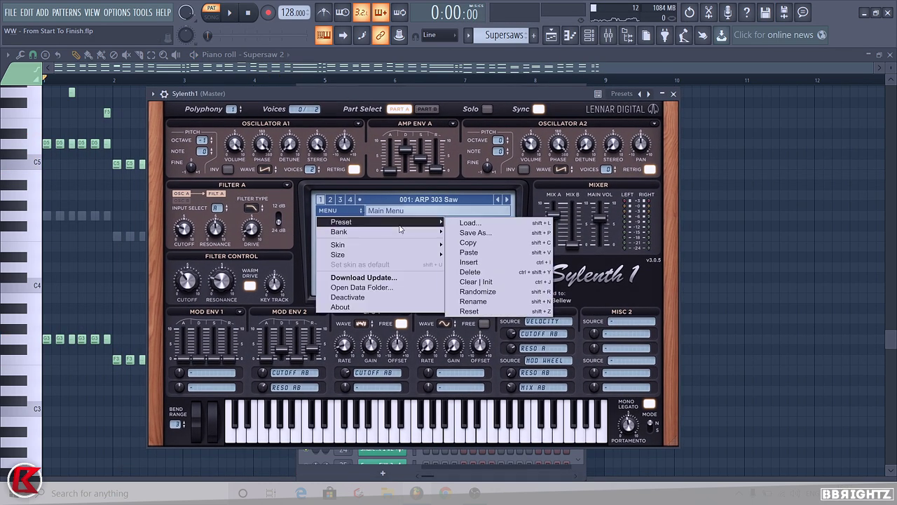
{"action": "mouse_move", "coordinate": [441, 233]}
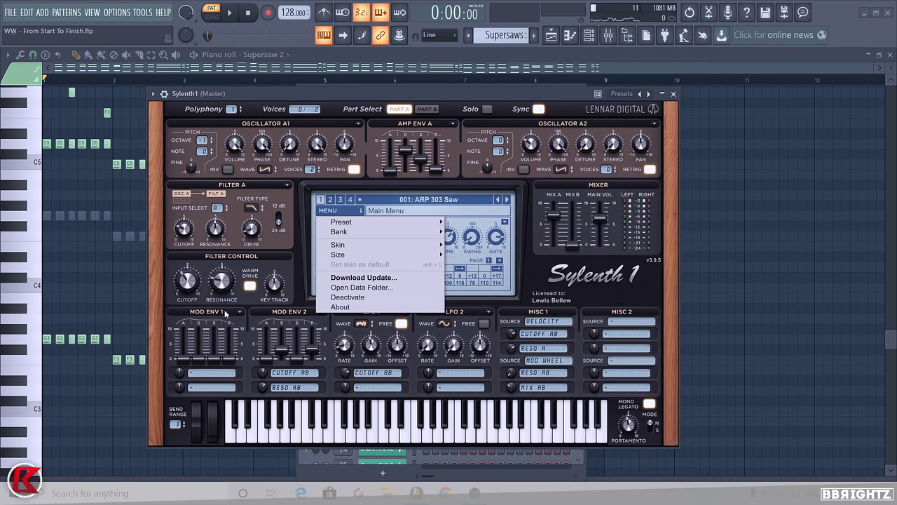
{"action": "mouse_move", "coordinate": [504, 240]}
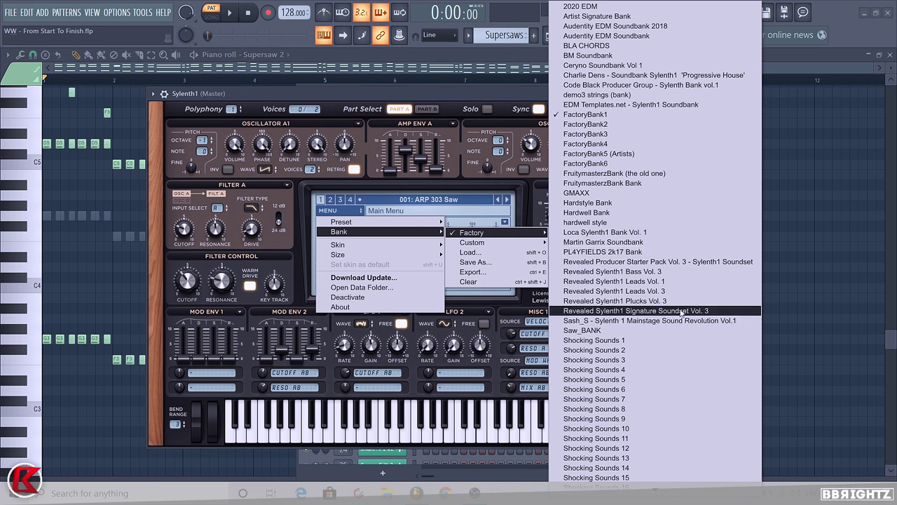
{"action": "left_click", "coordinate": [694, 224]}
{"action": "left_click", "coordinate": [670, 94]}
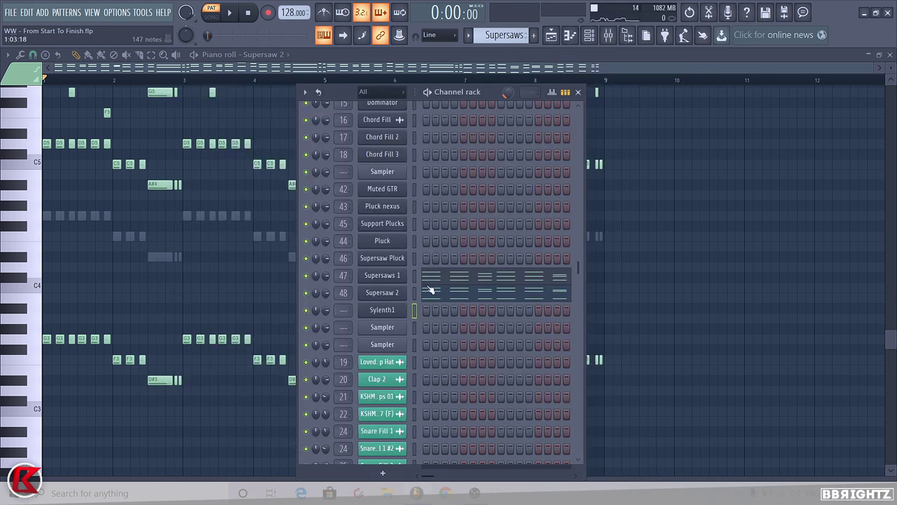
Paste the chord notes into the new Sylenth1 channel and delete all melody notes above the line starting on G3.
{"action": "key", "text": "ctrl+v"}
{"action": "left_click", "coordinate": [453, 307]}
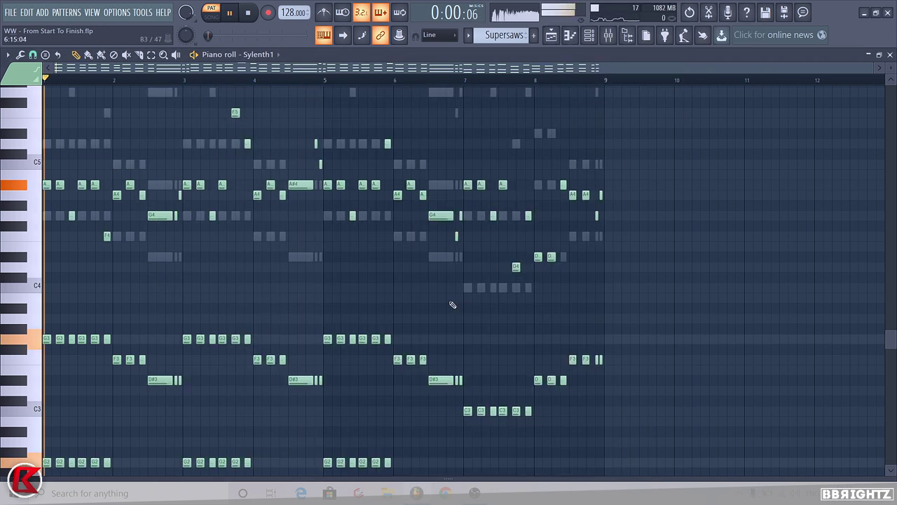
{"action": "left_click_drag", "start_coordinate": [633, 276], "coordinate": [2, 3]}
{"action": "key", "text": "Delete"}
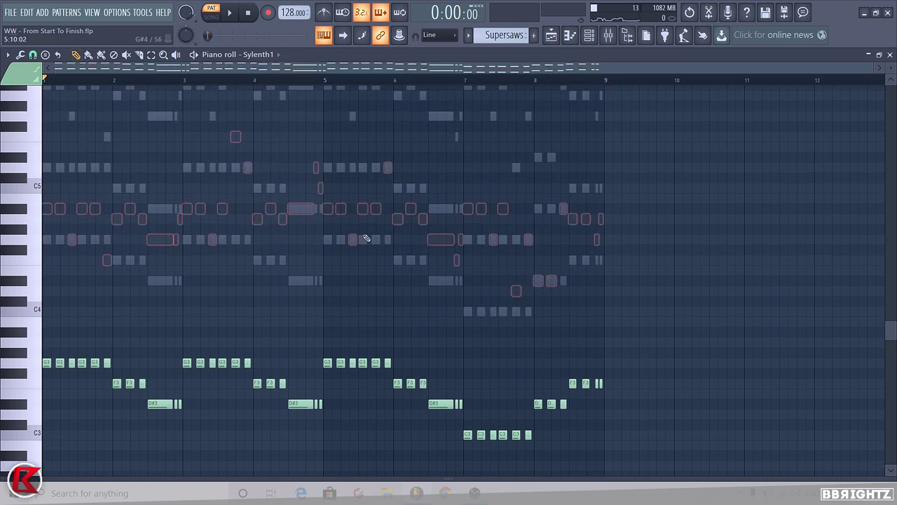
Replace the new Sylenth1's notes in the Supersaws pattern with the chords from the Support Plucks channel and start playback.
{"action": "scroll", "coordinate": [228, 319], "scroll_direction": "down", "scroll_amount": 3}
{"action": "scroll", "coordinate": [221, 276], "scroll_direction": "up", "scroll_amount": 3}
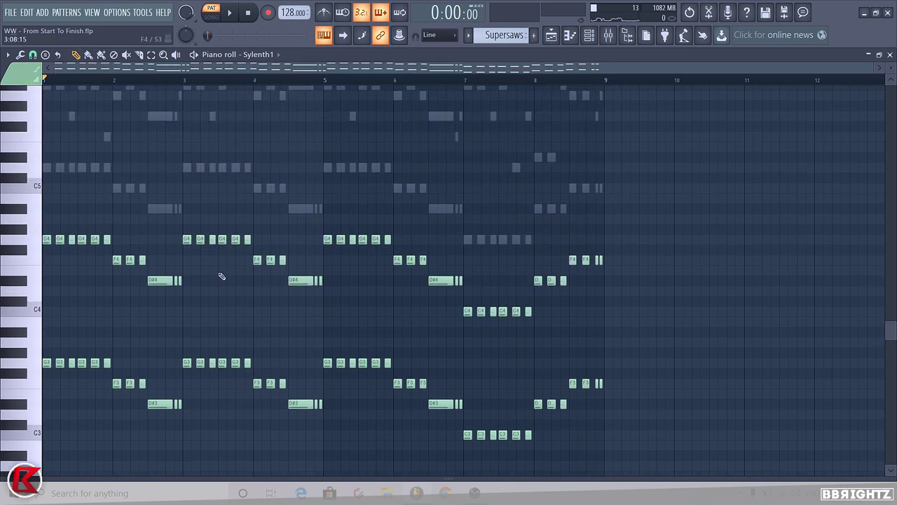
{"action": "left_click", "coordinate": [553, 36]}
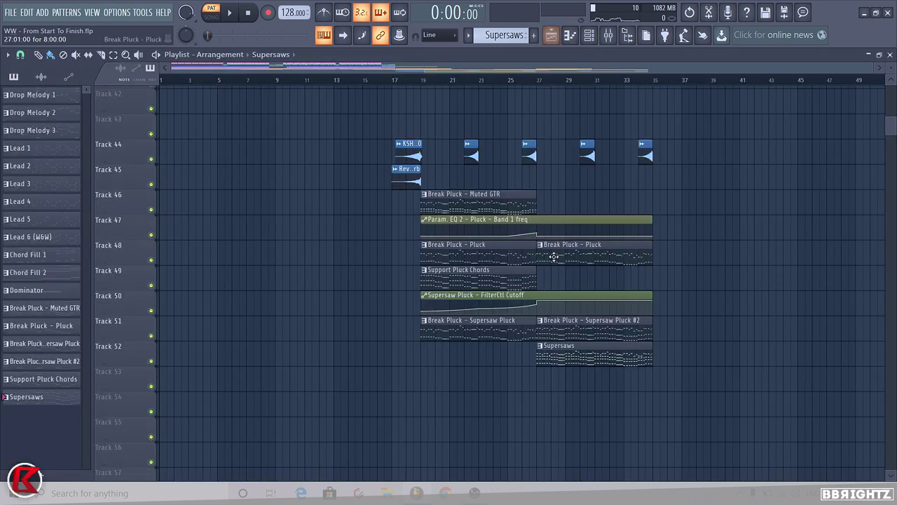
{"action": "left_click", "coordinate": [592, 36]}
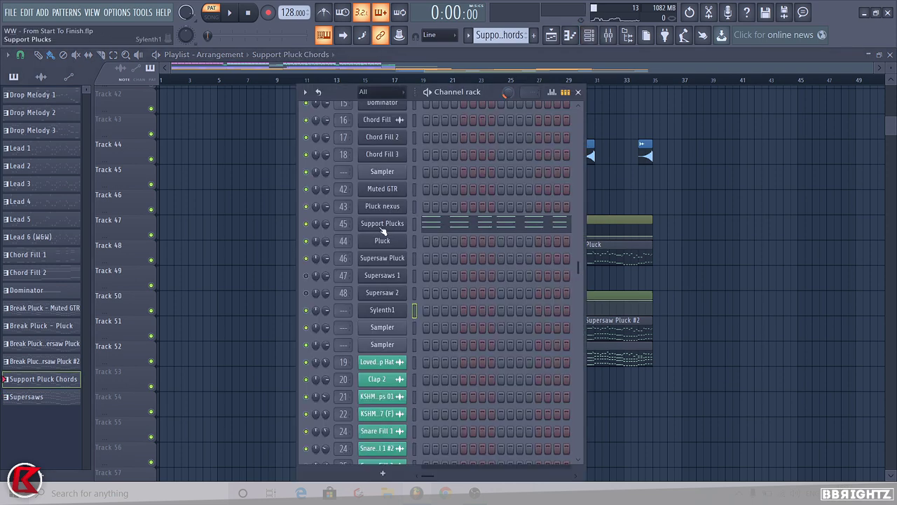
{"action": "key", "text": "F6"}
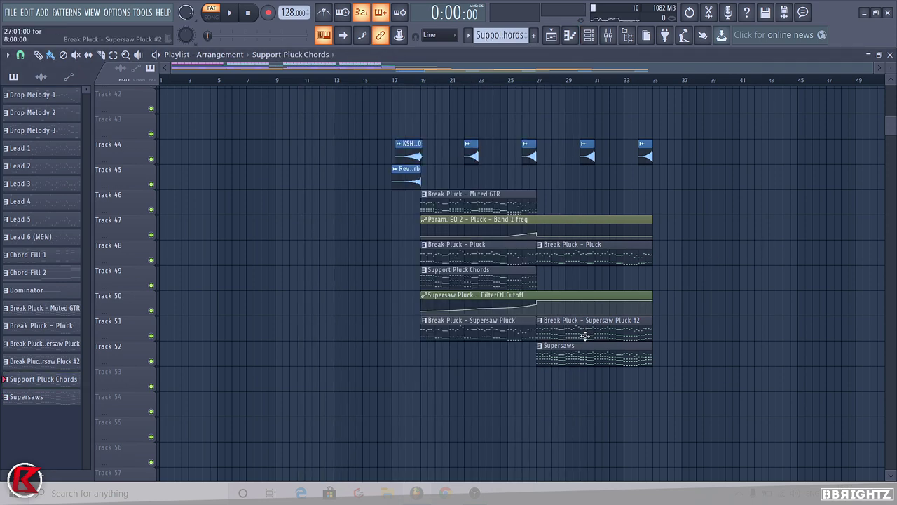
{"action": "key", "text": "space"}
{"action": "key", "text": "F6"}
{"action": "left_click", "coordinate": [452, 318]}
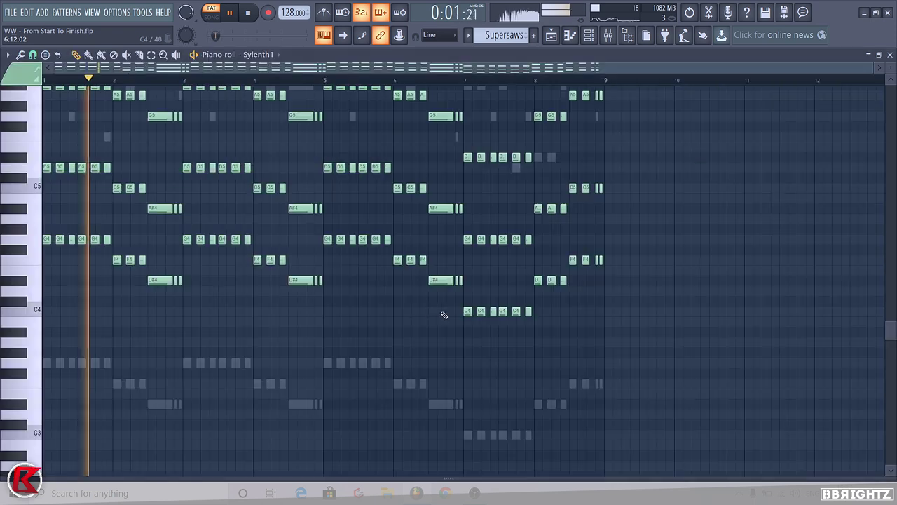
Set the octave of oscillators A1 and A2 to 0 in the new Sylenth1, then close its window.
{"action": "key", "text": "F6"}
{"action": "left_click", "coordinate": [371, 314]}
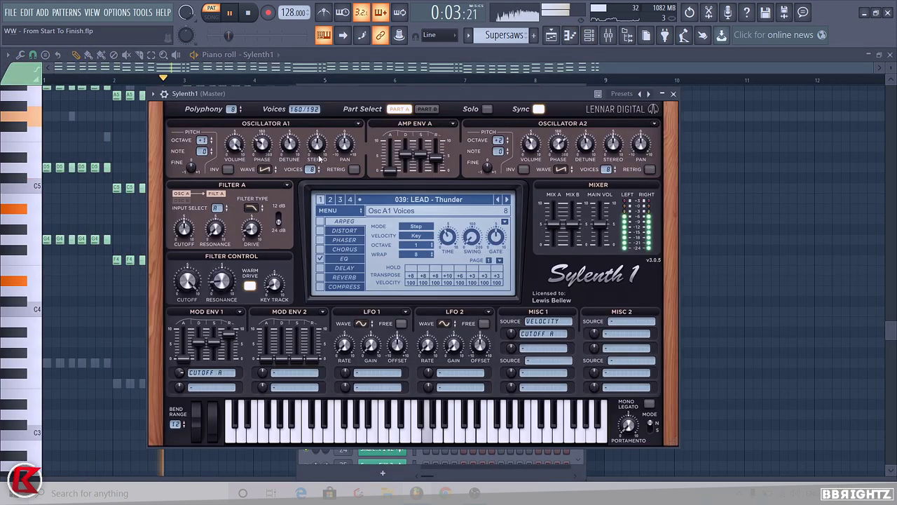
{"action": "left_click_drag", "start_coordinate": [501, 141], "coordinate": [500, 153]}
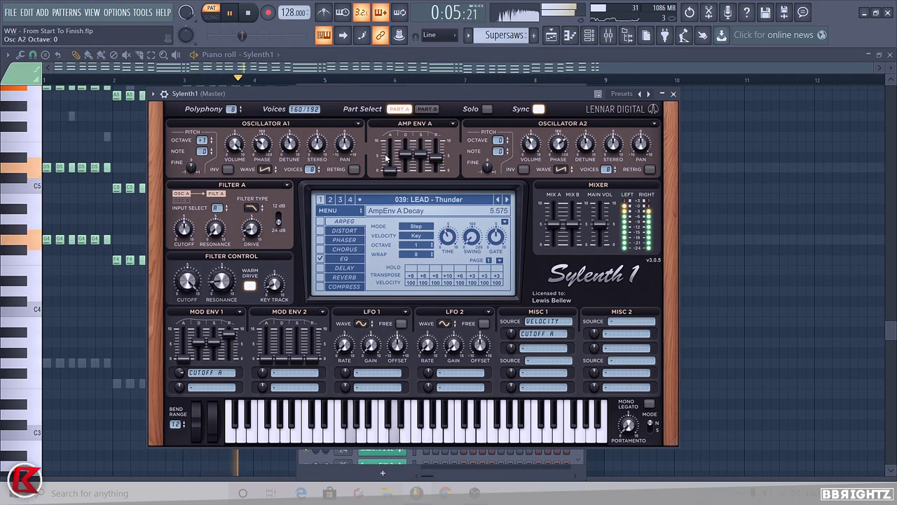
{"action": "left_click_drag", "start_coordinate": [203, 141], "coordinate": [207, 156]}
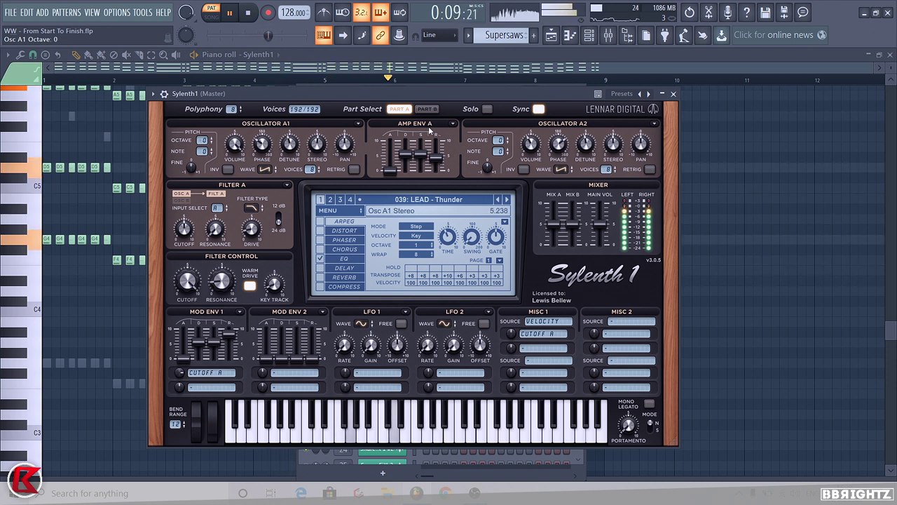
{"action": "left_click", "coordinate": [402, 109]}
{"action": "left_click", "coordinate": [401, 109]}
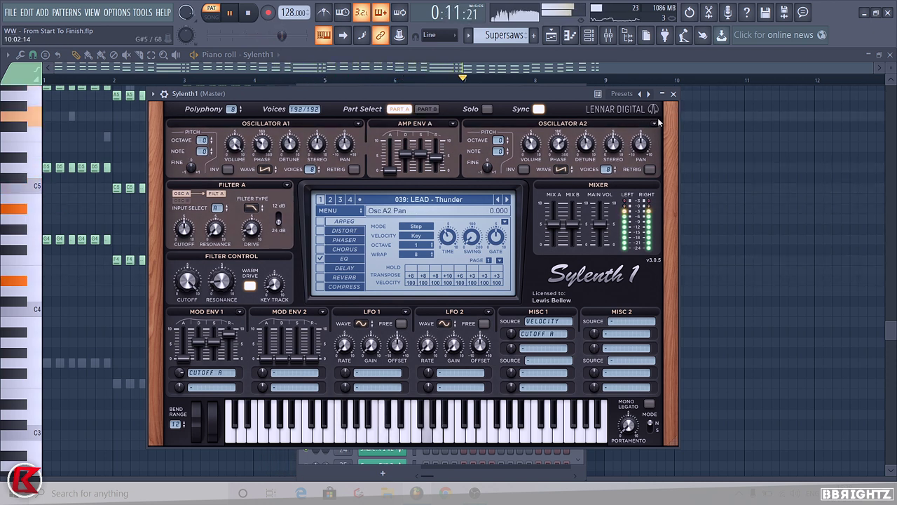
{"action": "left_click", "coordinate": [673, 93]}
Rename the Sylenth1 channel below Supersaw 2 as Supersaw Chords.
{"action": "right_click", "coordinate": [382, 310]}
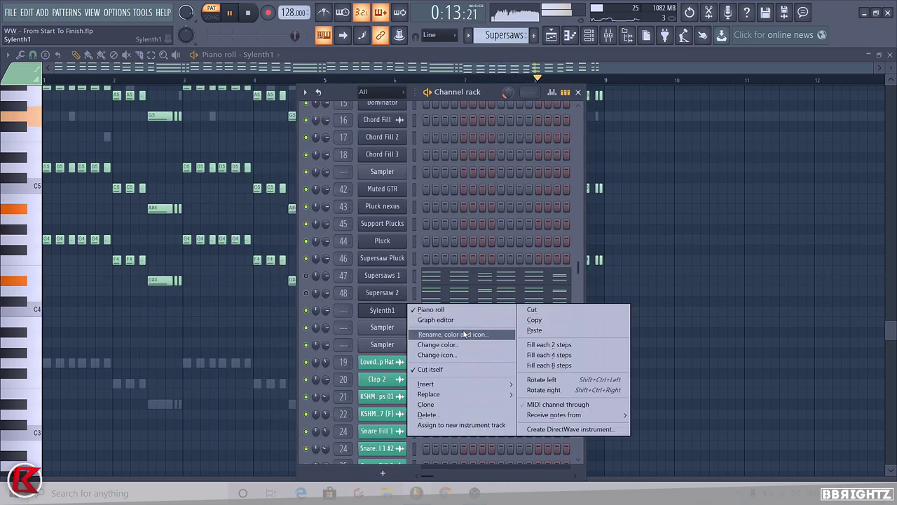
{"action": "left_click", "coordinate": [463, 334]}
{"action": "type", "text": "Super"}
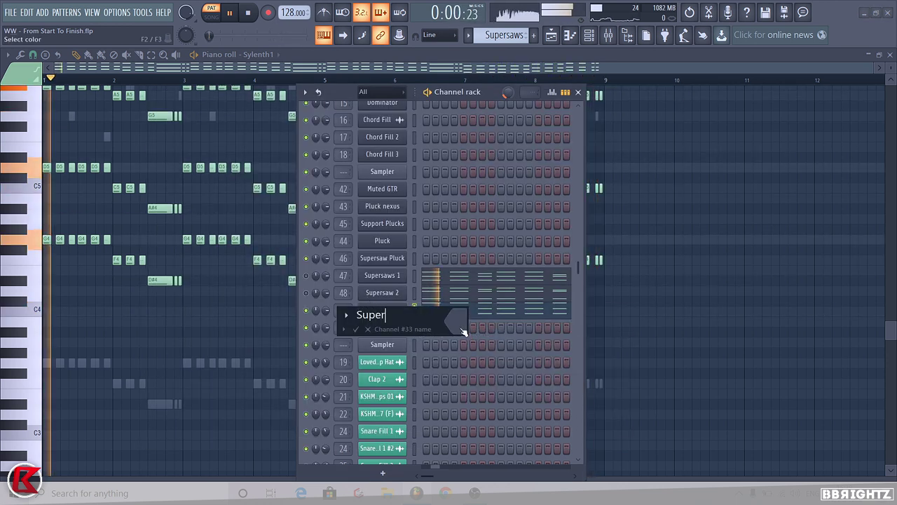
{"action": "type", "text": "saw Chords"}
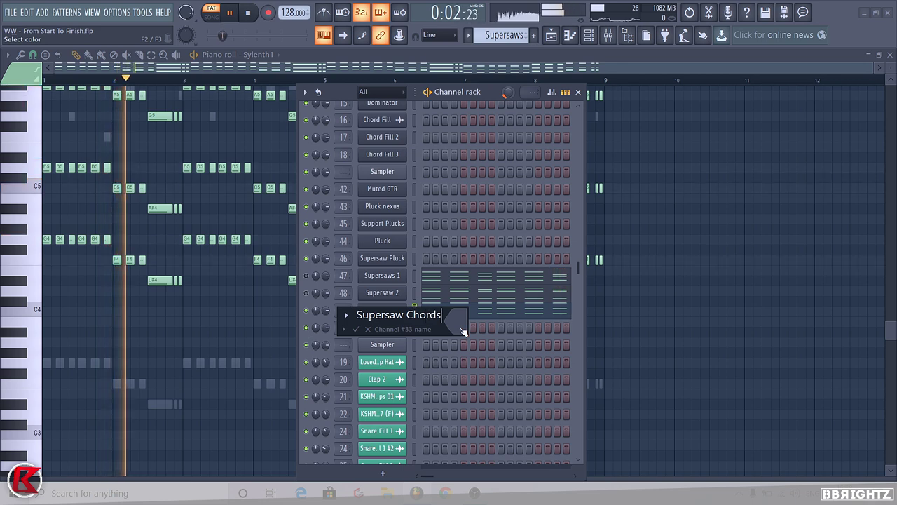
{"action": "key", "text": "Return"}
Route the Supersaw Chords channel to mixer track 49 and lower the track's volume.
{"action": "key", "text": "F9"}
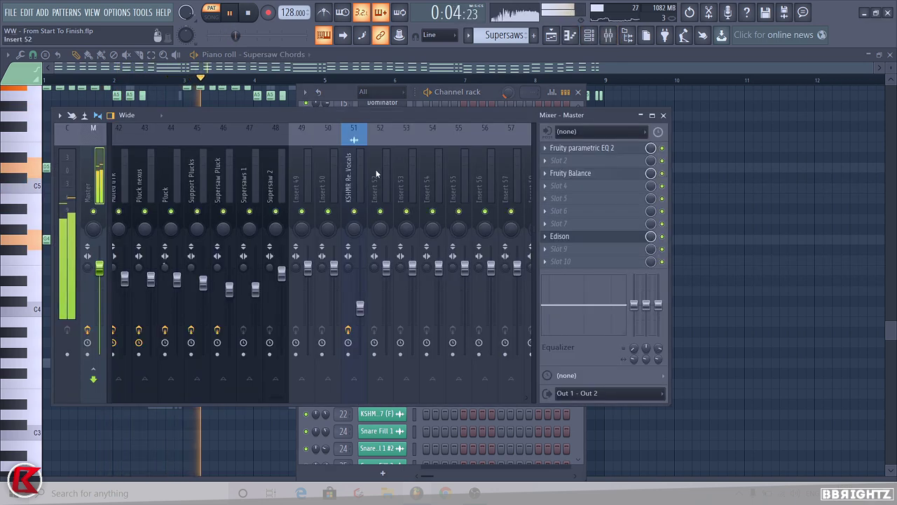
{"action": "left_click", "coordinate": [301, 180]}
{"action": "key", "text": "ctrl+l"}
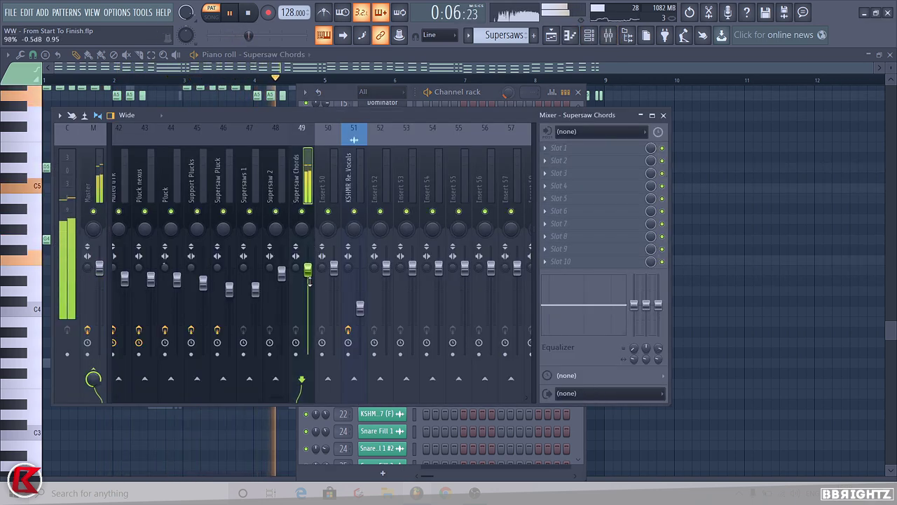
Unmute the Supersaws 1 and Supersaw 2 channels so they play together with Supersaw Chords.
{"action": "key", "text": "F6"}
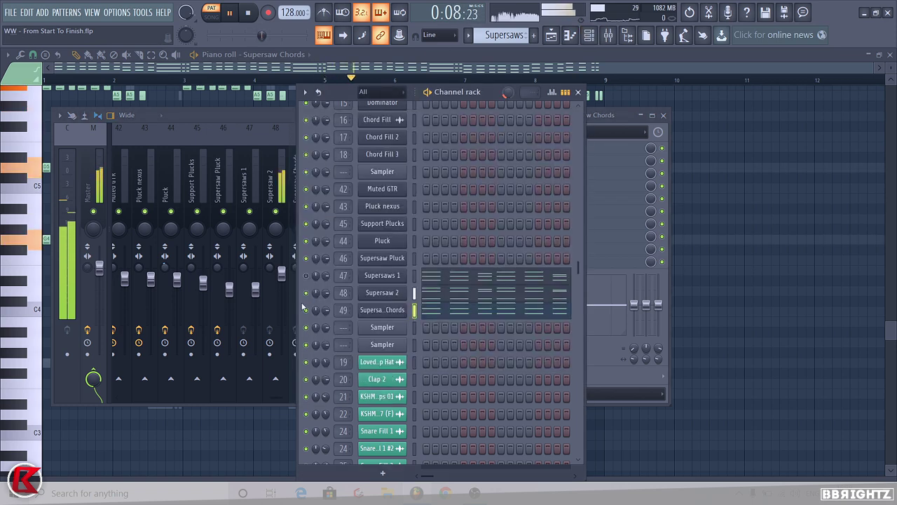
{"action": "left_click", "coordinate": [602, 122]}
{"action": "left_click", "coordinate": [288, 166]}
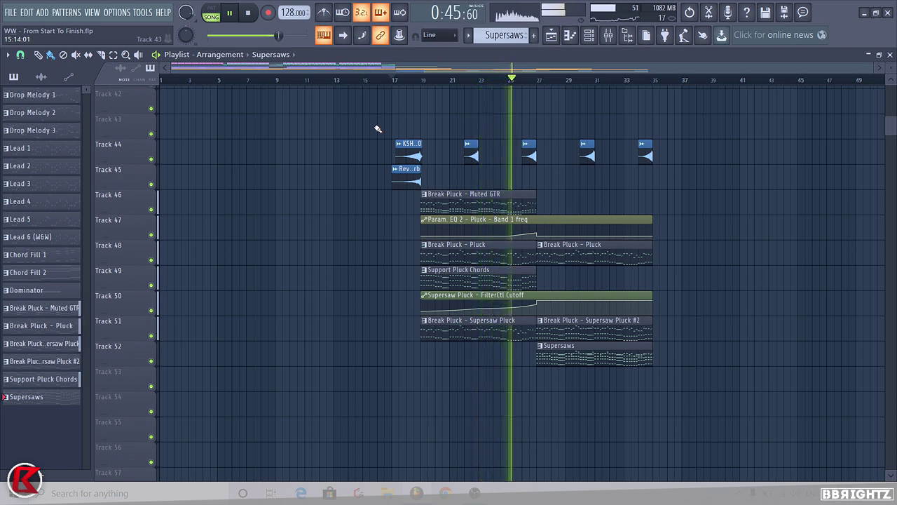
Set the Supersaw 2 mixer volume to 91% (-2.1 dB), then slightly lower Supersaws 1, Supersaw 2 and Supersaw Chords together.
{"action": "left_click", "coordinate": [608, 37]}
{"action": "left_click_drag", "start_coordinate": [282, 275], "coordinate": [282, 278]}
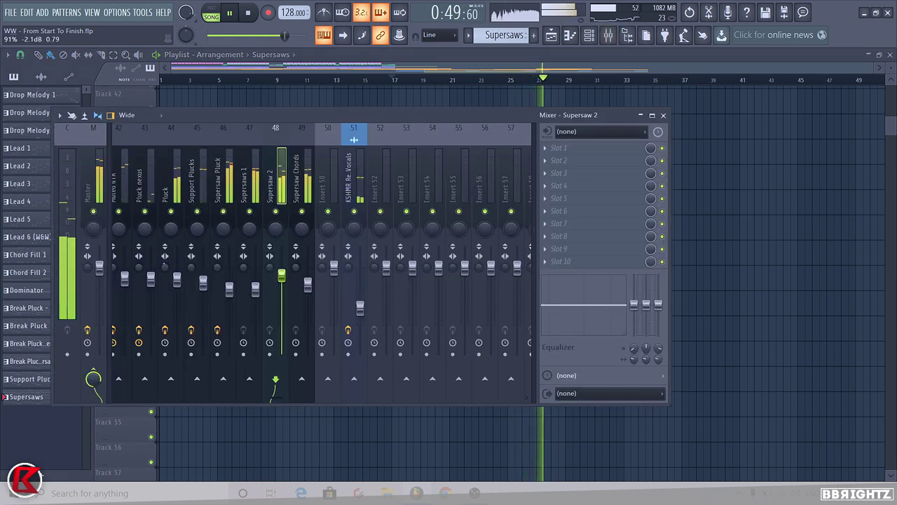
{"action": "left_click", "coordinate": [298, 177]}
{"action": "left_click", "coordinate": [272, 178], "text": "ctrl+shift"}
{"action": "left_click", "coordinate": [247, 181], "text": "ctrl+shift"}
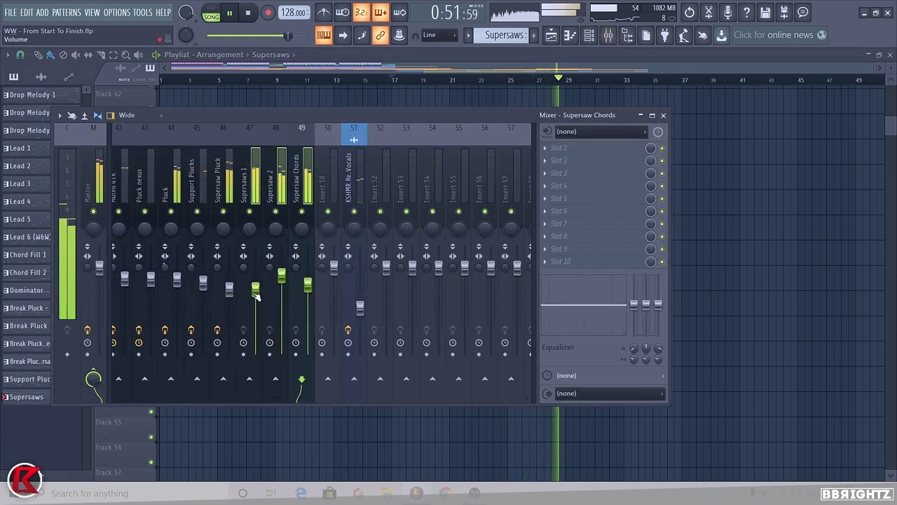
{"action": "left_click_drag", "start_coordinate": [284, 282], "coordinate": [283, 286]}
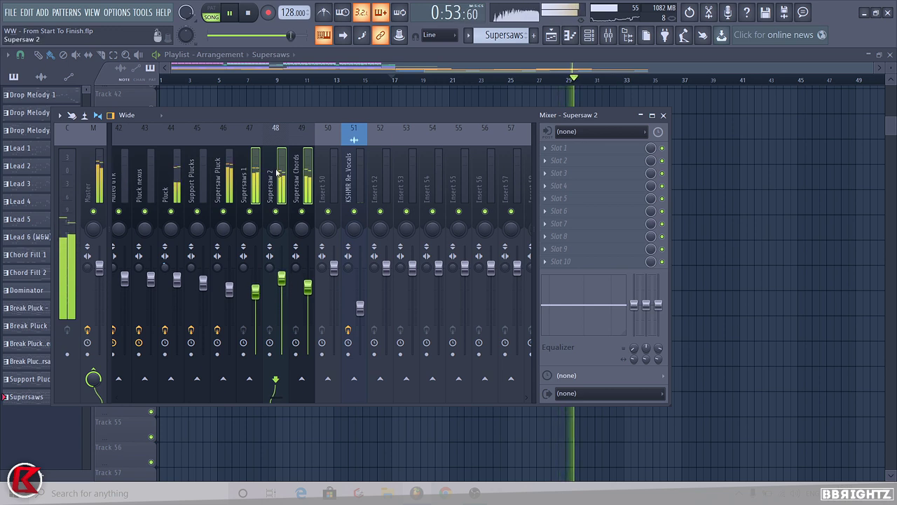
Lower Supersaw 2 slightly further and compare the layers by briefly muting each supersaw mixer track, then stop playback.
{"action": "left_click", "coordinate": [277, 172]}
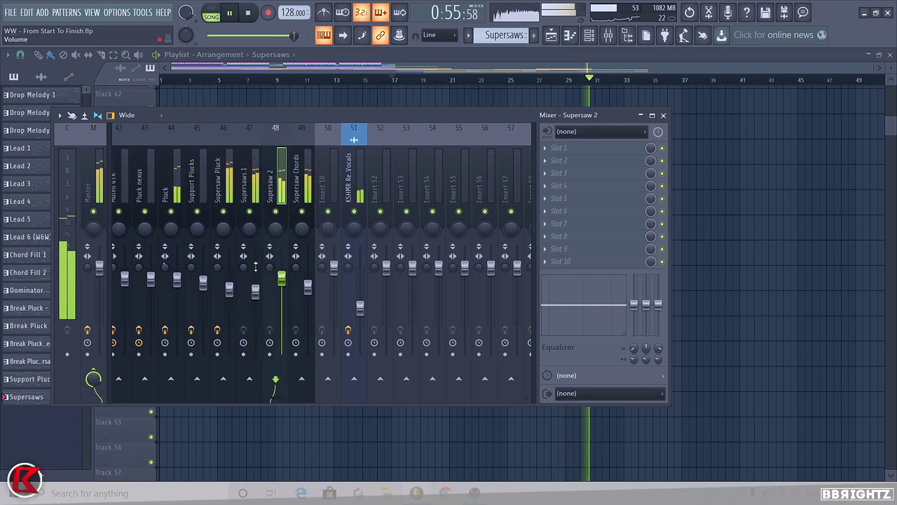
{"action": "left_click", "coordinate": [276, 211]}
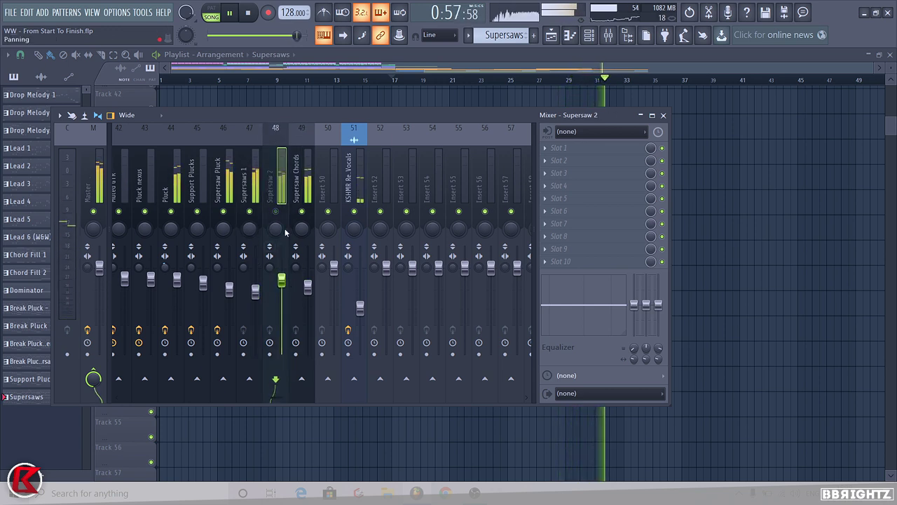
{"action": "left_click", "coordinate": [302, 211]}
{"action": "left_click", "coordinate": [302, 211]}
{"action": "left_click", "coordinate": [277, 212]}
{"action": "left_click", "coordinate": [250, 211]}
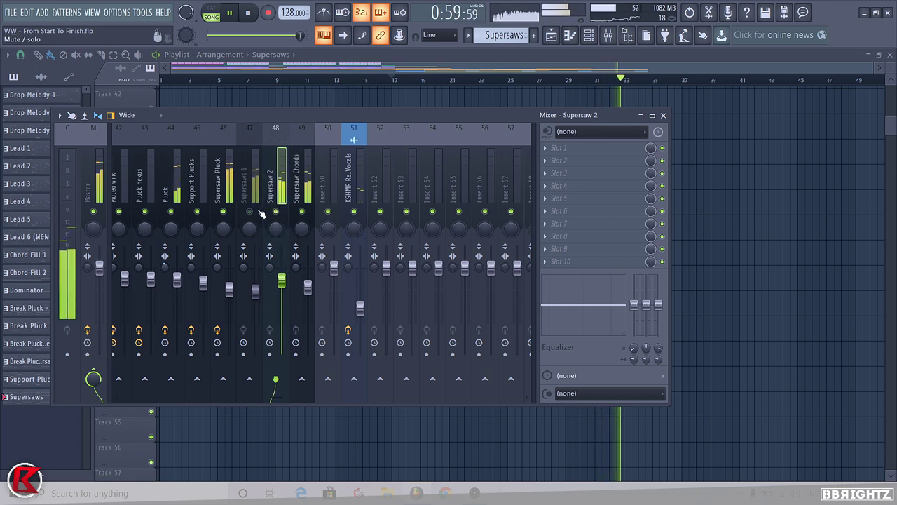
{"action": "left_click", "coordinate": [250, 212]}
{"action": "left_click", "coordinate": [224, 212]}
{"action": "left_click", "coordinate": [225, 211]}
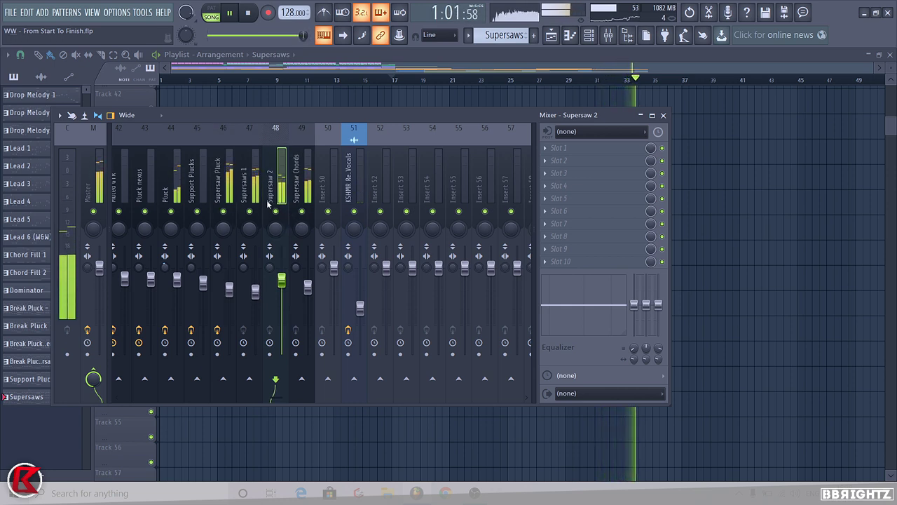
{"action": "key", "text": "F9"}
{"action": "key", "text": "space"}
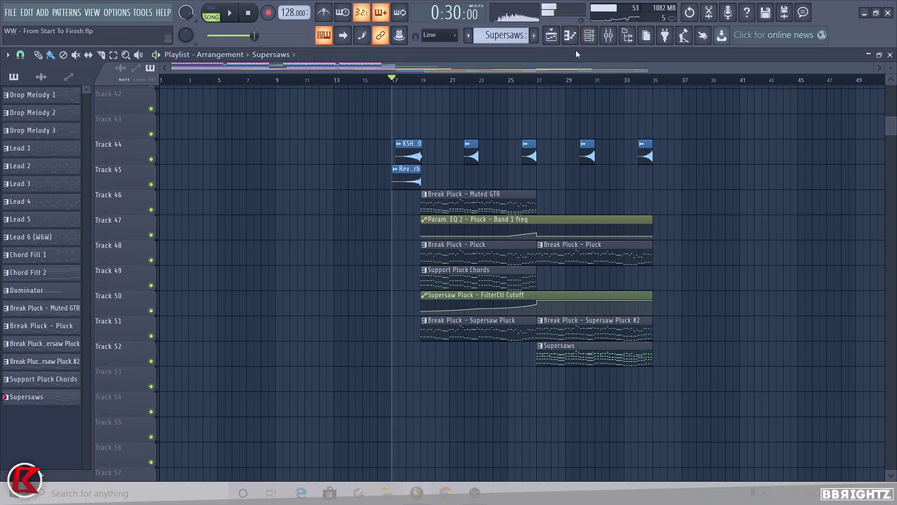
Play the section from bar 27 and judge each layer by briefly muting Supersaws 1, Supersaw 2 and Supersaw Chords in turn.
{"action": "key", "text": "F9"}
{"action": "left_click", "coordinate": [297, 173]}
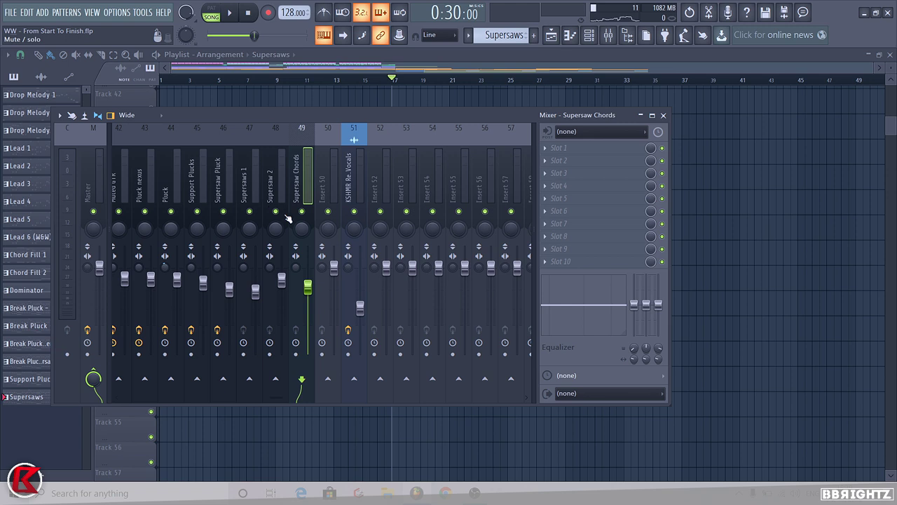
{"action": "key", "text": "F9"}
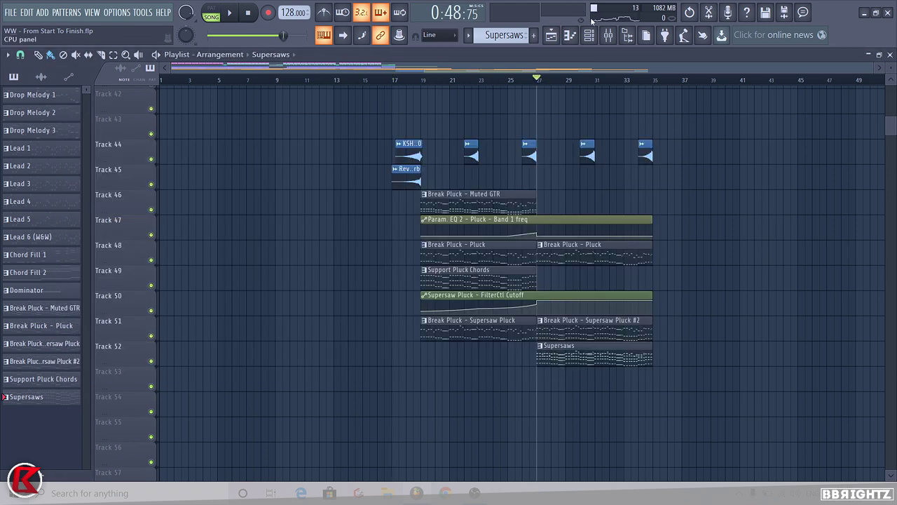
{"action": "left_click", "coordinate": [616, 40]}
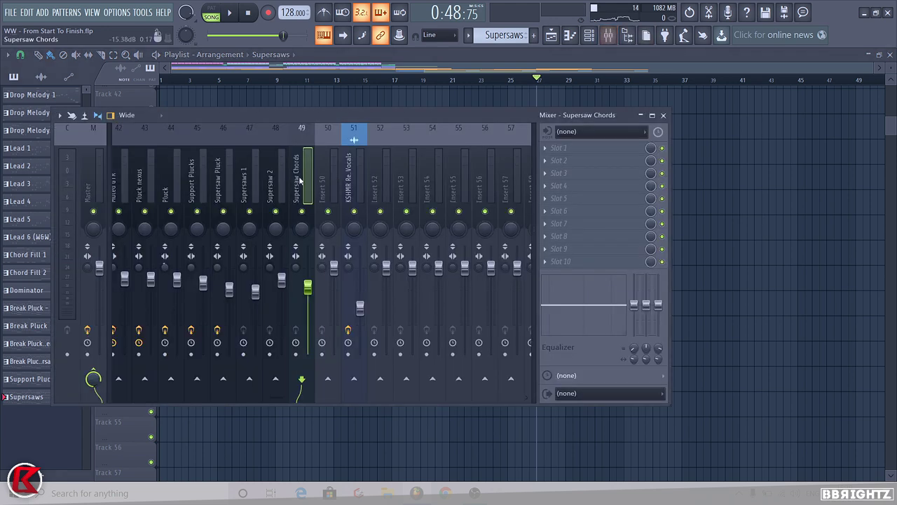
{"action": "left_click", "coordinate": [227, 181]}
{"action": "left_click", "coordinate": [291, 178]}
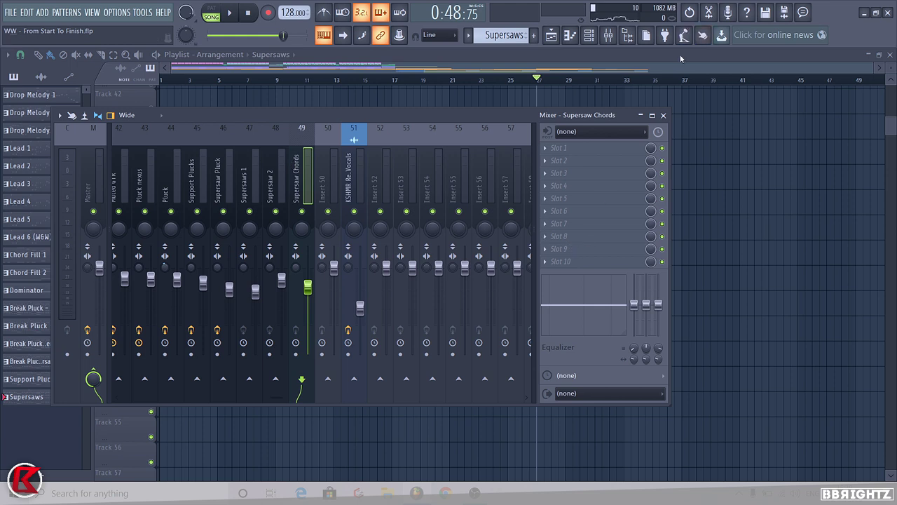
{"action": "key", "text": "space"}
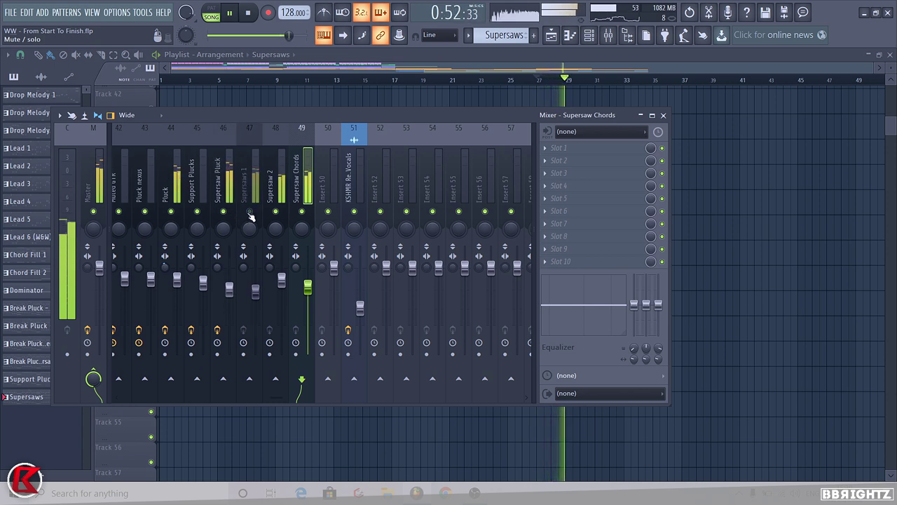
{"action": "left_click", "coordinate": [277, 212]}
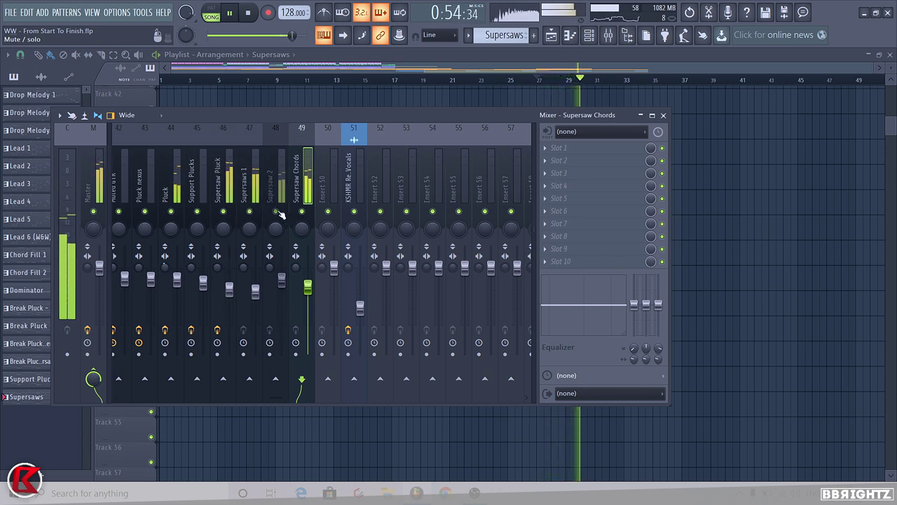
{"action": "left_click", "coordinate": [276, 211]}
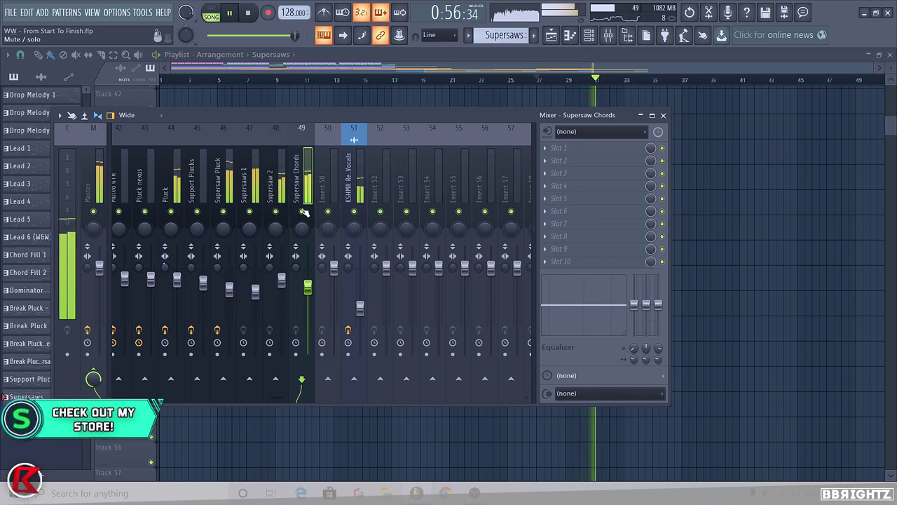
{"action": "left_click", "coordinate": [302, 212]}
{"action": "left_click", "coordinate": [302, 211]}
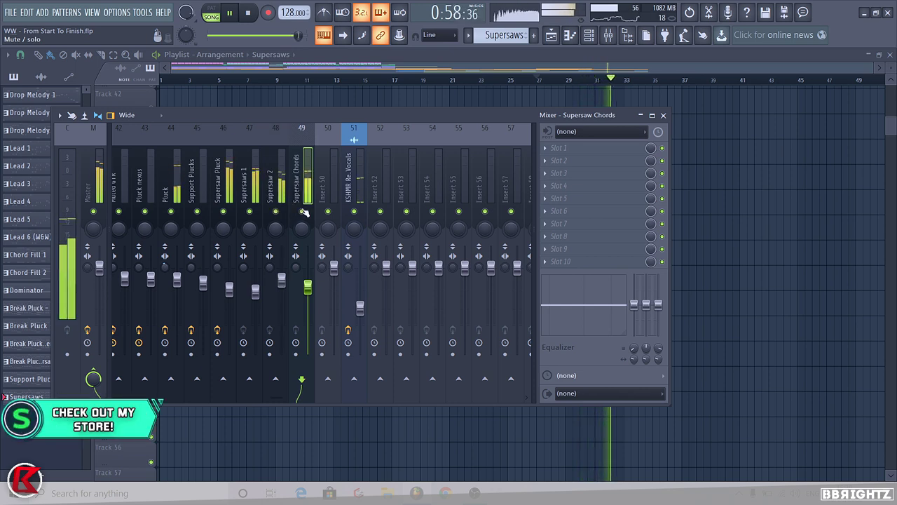
{"action": "key", "text": "F9"}
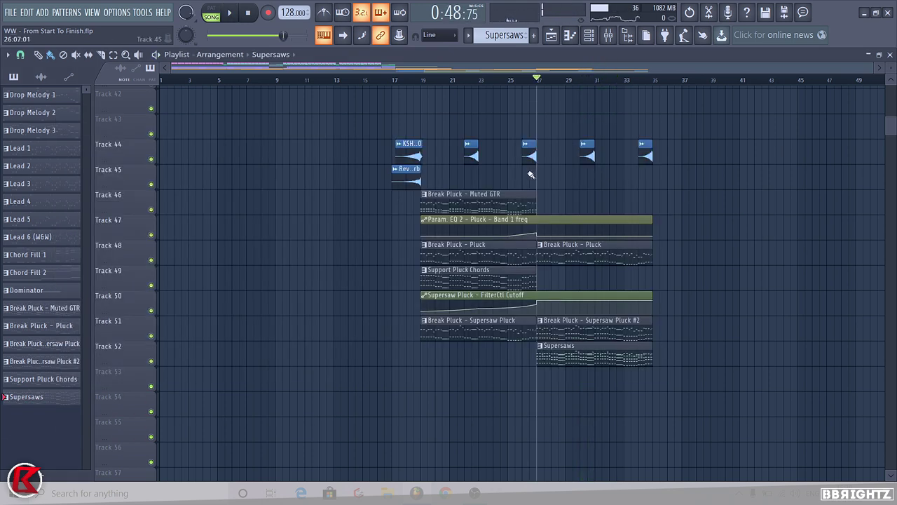
Clone the empty Sampler channel below Supersaw Chords twice to get two additional channels.
{"action": "left_click", "coordinate": [608, 35]}
{"action": "key", "text": "F9"}
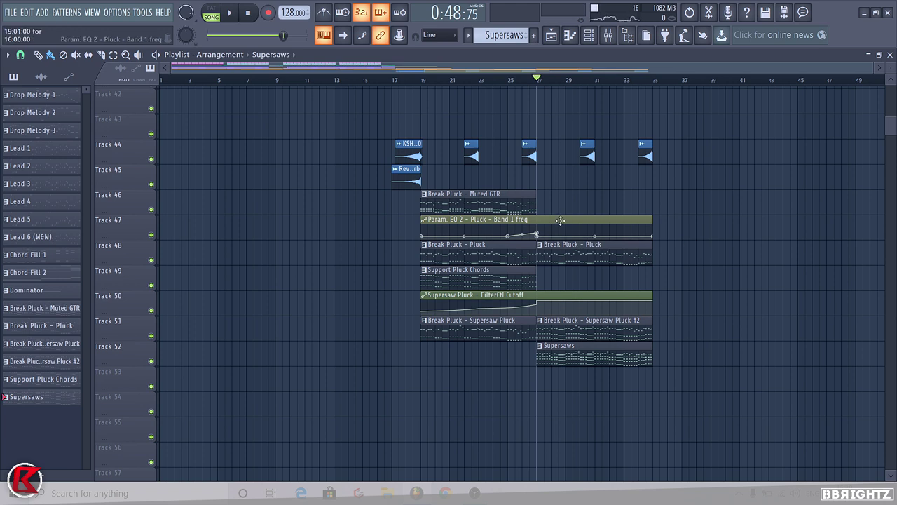
{"action": "left_click", "coordinate": [589, 37]}
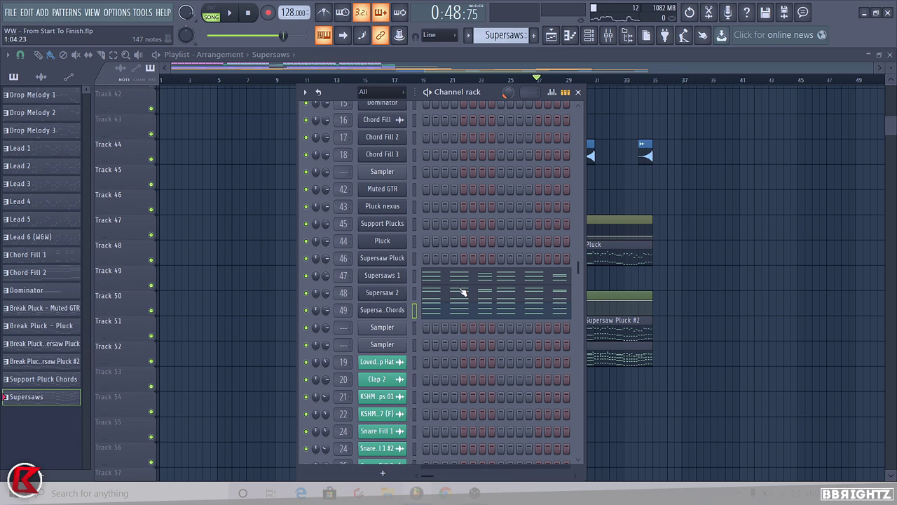
{"action": "right_click", "coordinate": [381, 345]}
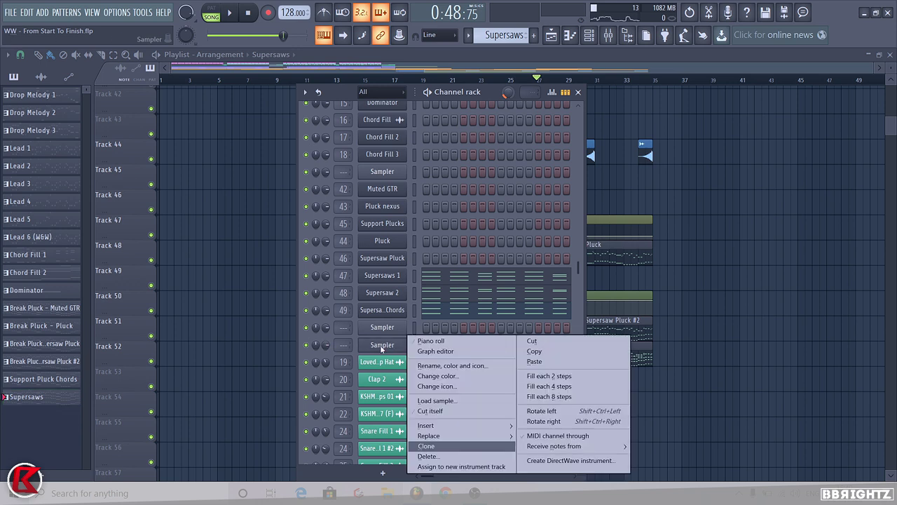
{"action": "key", "text": "c"}
{"action": "right_click", "coordinate": [382, 349]}
{"action": "key", "text": "c"}
{"action": "right_click", "coordinate": [790, 348]}
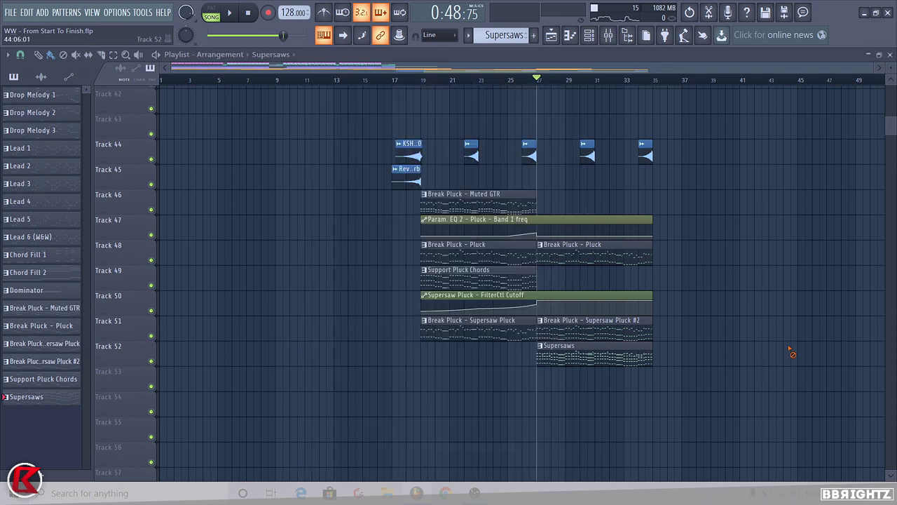
Copy only the upper melody notes, above C6, from the Muted GTR notes of the Break Pluck - Muted GTR pattern.
{"action": "left_click", "coordinate": [609, 38]}
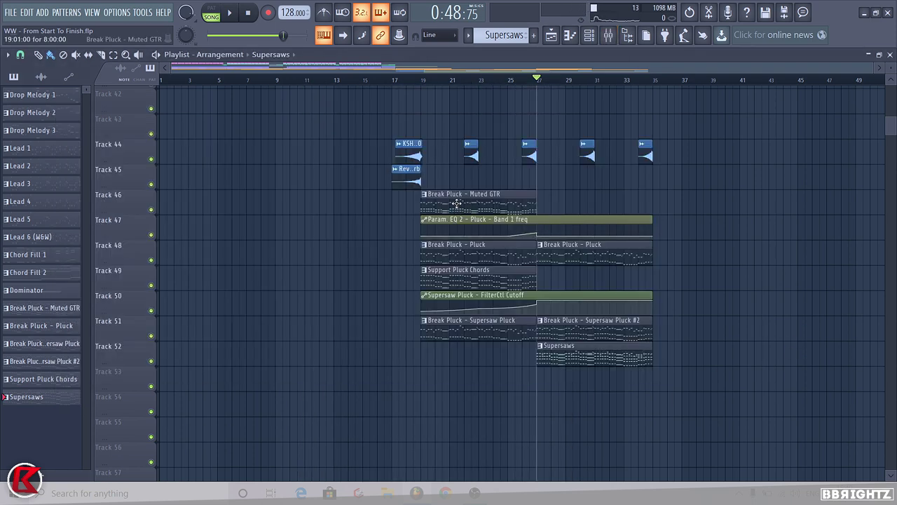
{"action": "double_click", "coordinate": [460, 206]}
{"action": "scroll", "coordinate": [469, 260], "scroll_direction": "up", "scroll_amount": 2}
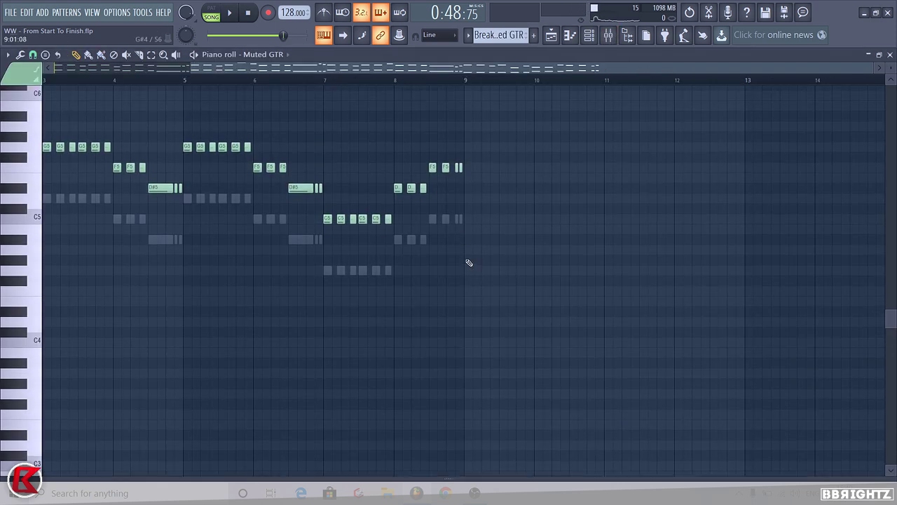
{"action": "scroll", "coordinate": [510, 290], "scroll_direction": "up", "scroll_amount": 2}
{"action": "scroll", "coordinate": [510, 290], "scroll_direction": "left", "scroll_amount": 2}
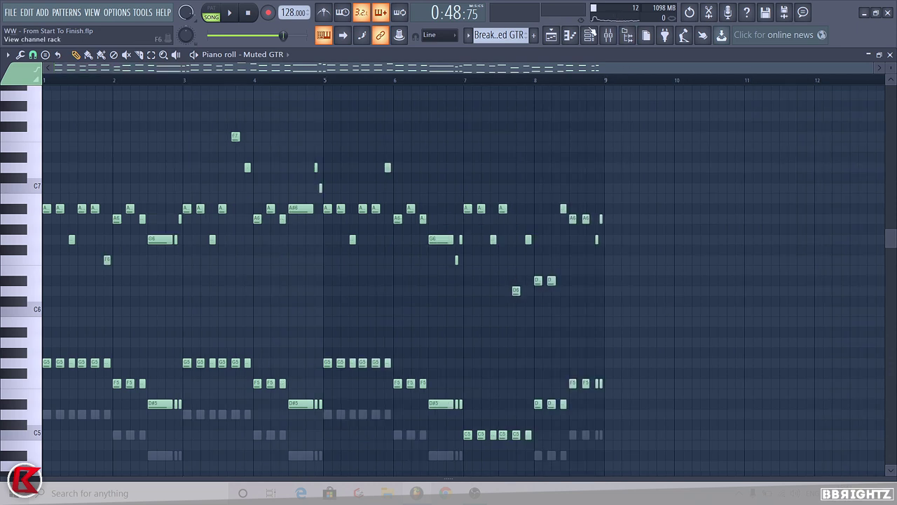
{"action": "left_click", "coordinate": [551, 37]}
{"action": "double_click", "coordinate": [463, 198]}
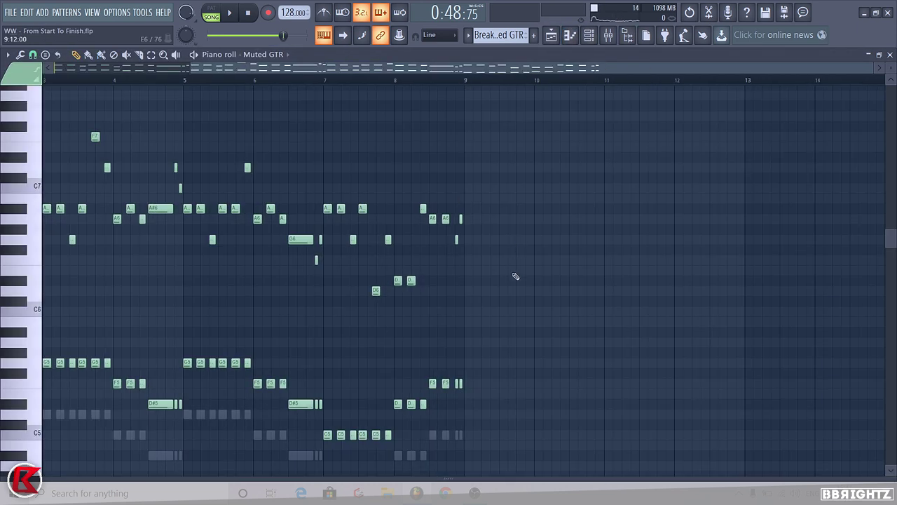
{"action": "left_click_drag", "start_coordinate": [546, 315], "coordinate": [2, 98]}
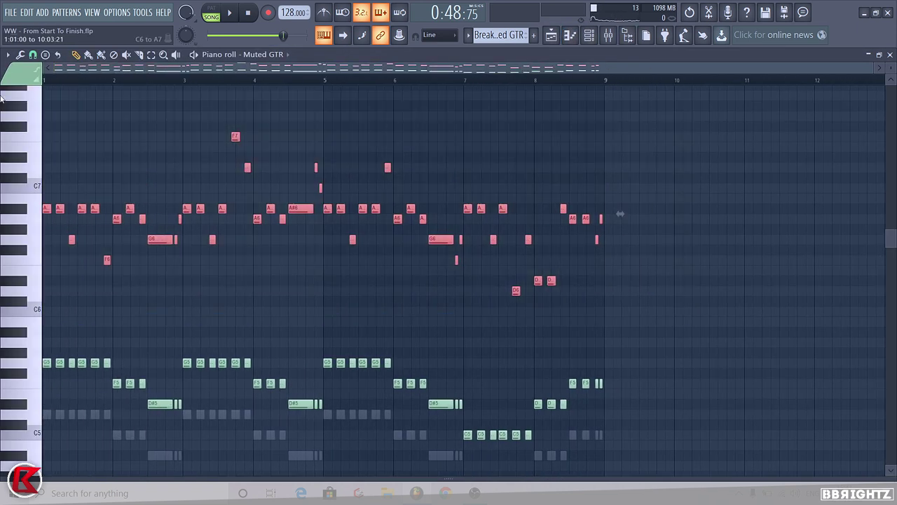
{"action": "left_click", "coordinate": [553, 39]}
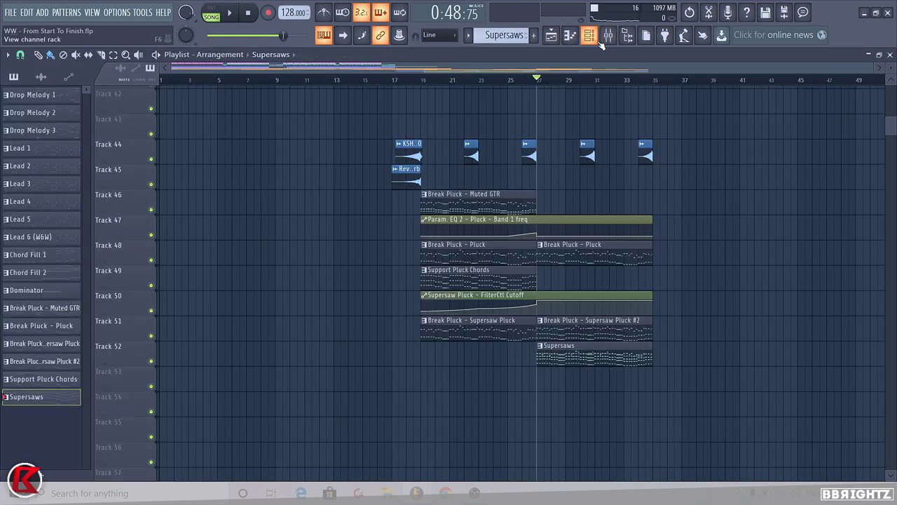
Paste the copied melody into the Sylenth1 channel of the Supersaws pattern, starting at bar 1.
{"action": "left_click", "coordinate": [599, 41]}
{"action": "right_click", "coordinate": [405, 319]}
{"action": "left_click", "coordinate": [423, 323]}
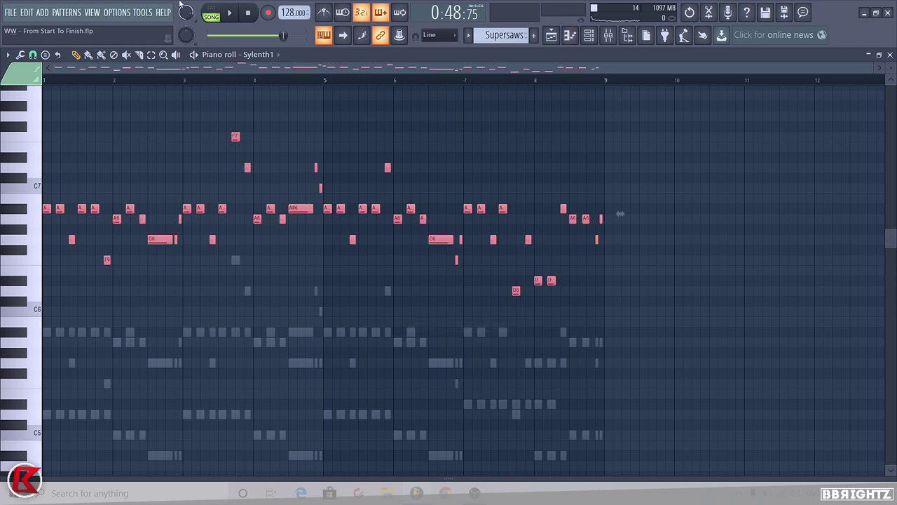
{"action": "left_click", "coordinate": [590, 35]}
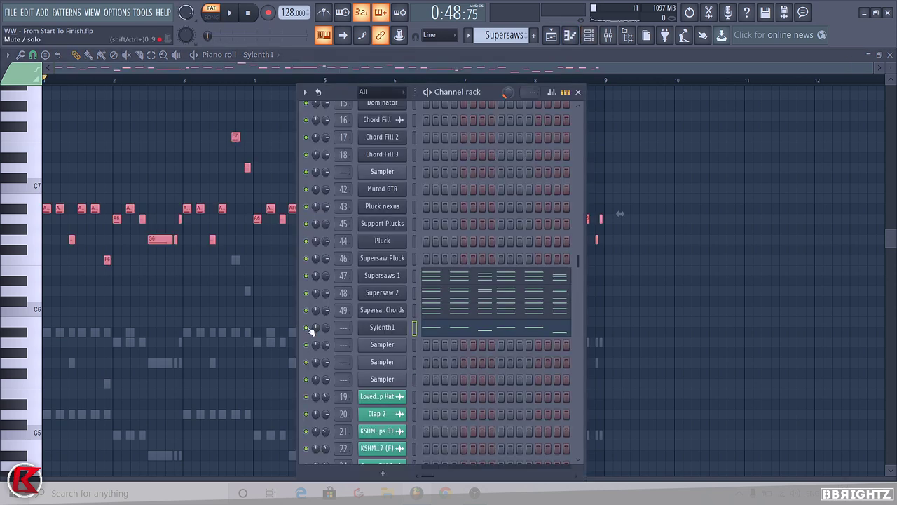
Solo the Sylenth1 channel and transpose its pasted melody down one octave while auditioning the pattern.
{"action": "key", "text": "space"}
{"action": "left_click", "coordinate": [251, 326]}
{"action": "key", "text": "ctrl+Down"}
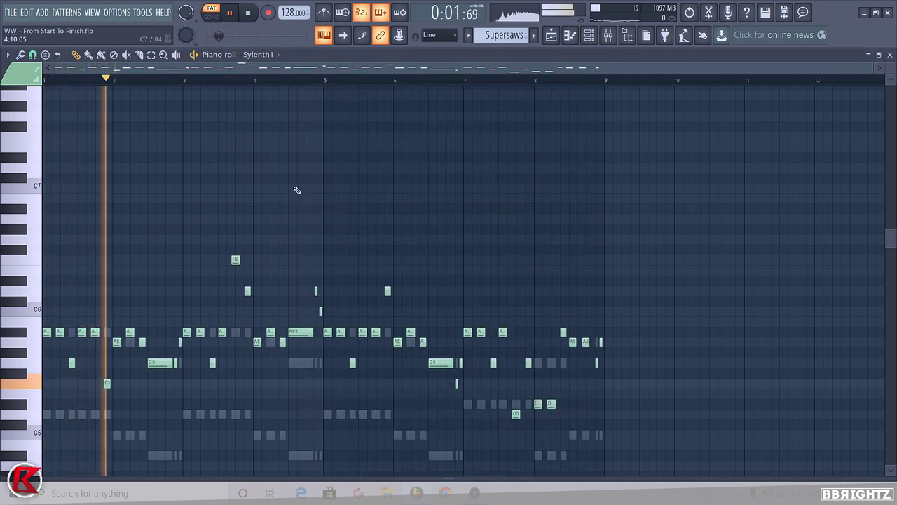
{"action": "scroll", "coordinate": [300, 194], "scroll_direction": "down", "scroll_amount": 2}
{"action": "key", "text": "space"}
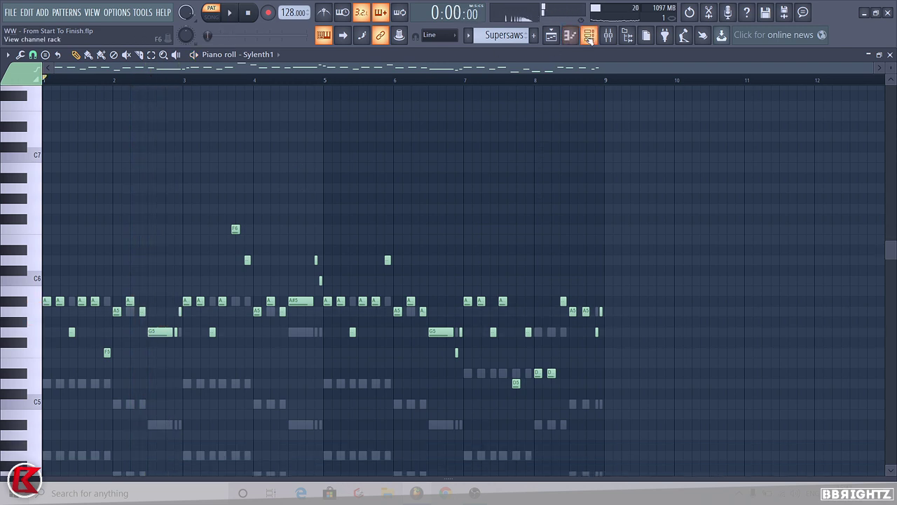
Rename the Sylenth1 channel holding the melody as Lead 1.
{"action": "left_click", "coordinate": [590, 35]}
{"action": "right_click", "coordinate": [403, 326]}
{"action": "left_click", "coordinate": [434, 349]}
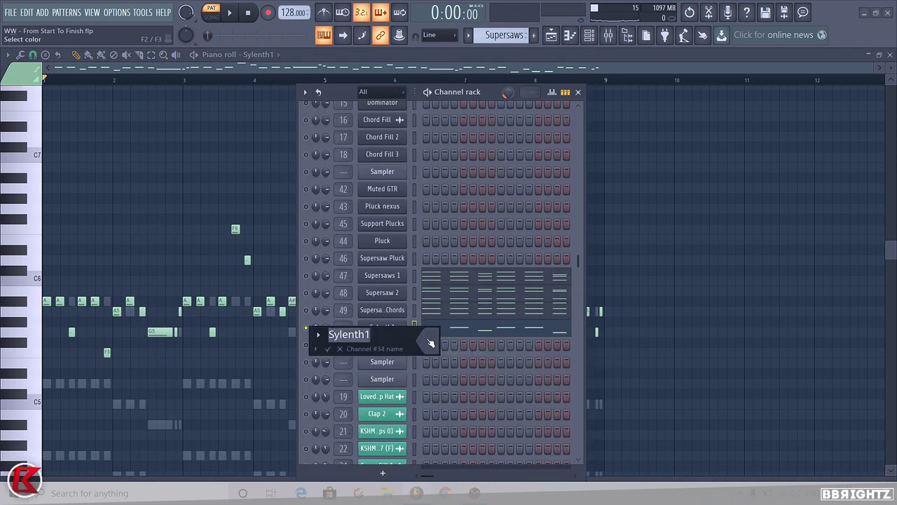
{"action": "type", "text": "Lead 1"}
{"action": "key", "text": "Return"}
Replace the Sampler channel directly below Lead 1 with a new Sylenth1 instrument.
{"action": "right_click", "coordinate": [405, 334]}
{"action": "mouse_move", "coordinate": [449, 435]}
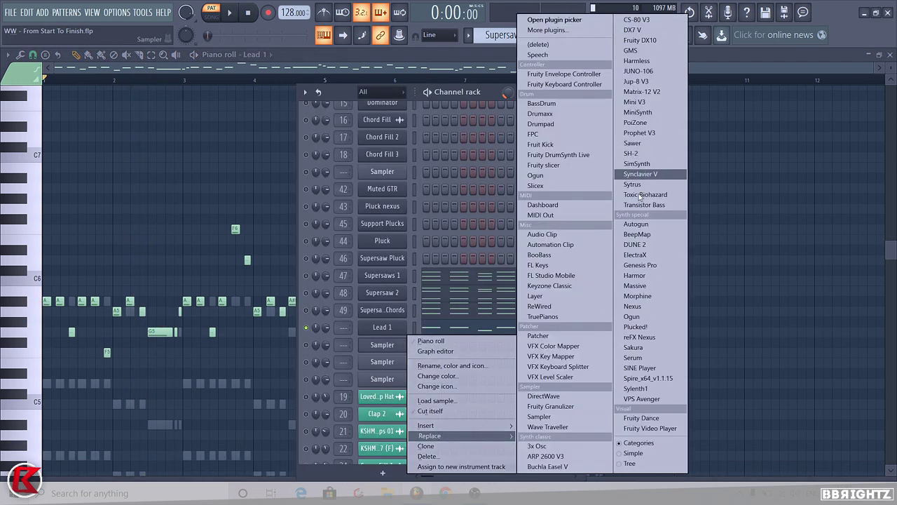
{"action": "left_click", "coordinate": [634, 389]}
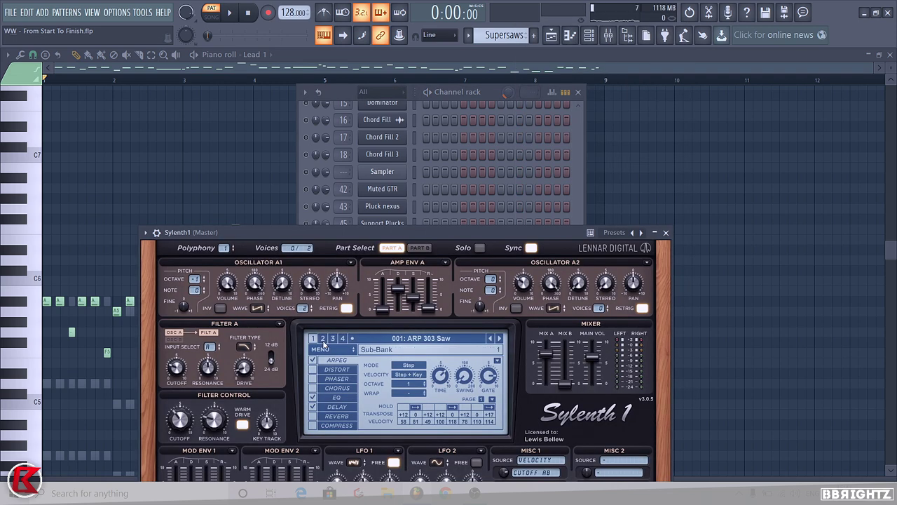
Load the Sounds Of KSHMR Sylenth1 Soundset bank, choose preset 034: LD - Ear Bleed, and switch off its compressor.
{"action": "left_click", "coordinate": [326, 349]}
{"action": "mouse_move", "coordinate": [350, 363]}
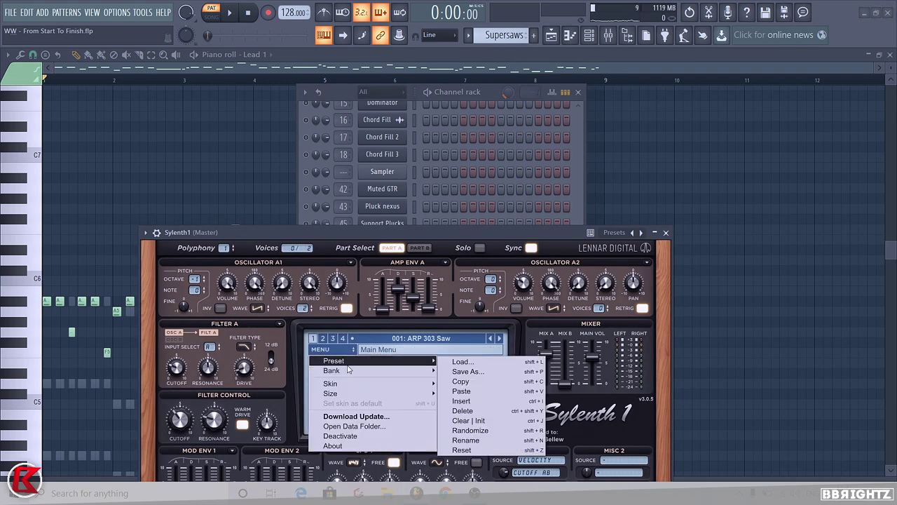
{"action": "mouse_move", "coordinate": [471, 371]}
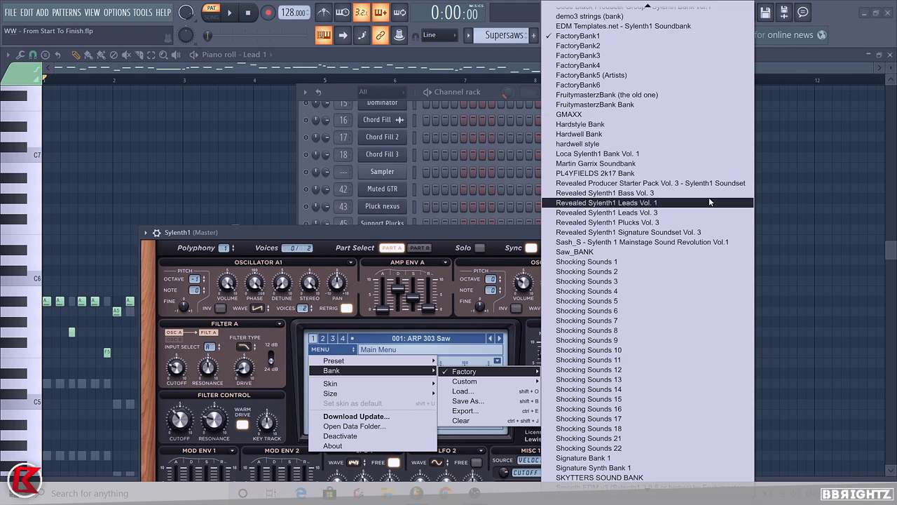
{"action": "scroll", "coordinate": [709, 202], "scroll_direction": "down", "scroll_amount": 3}
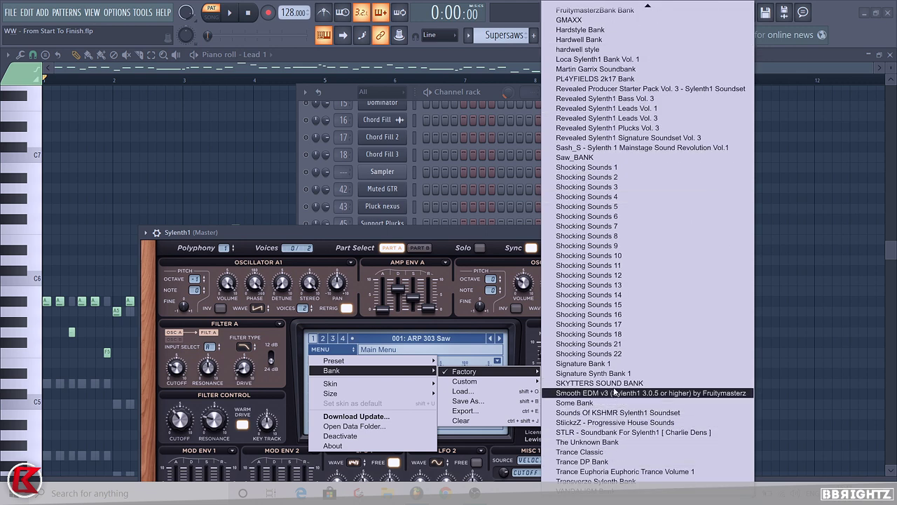
{"action": "left_click", "coordinate": [611, 413]}
{"action": "left_click", "coordinate": [437, 339]}
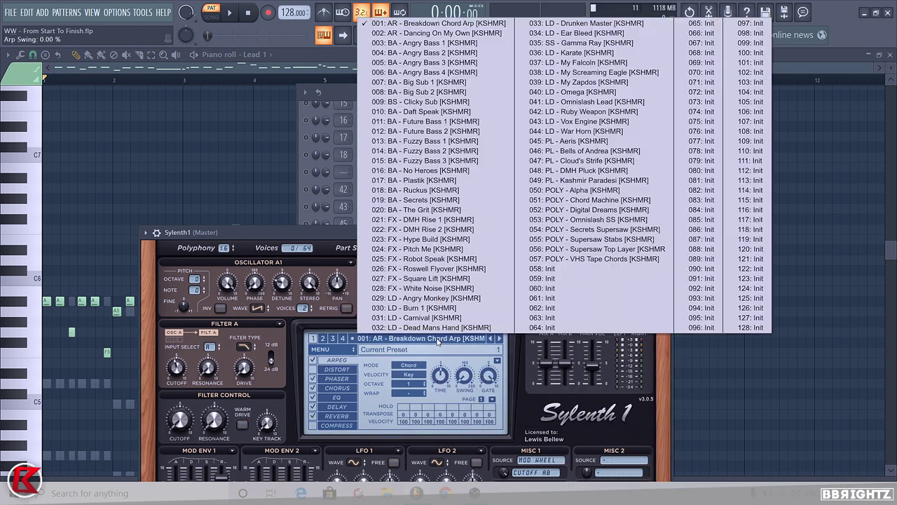
{"action": "left_click", "coordinate": [573, 33]}
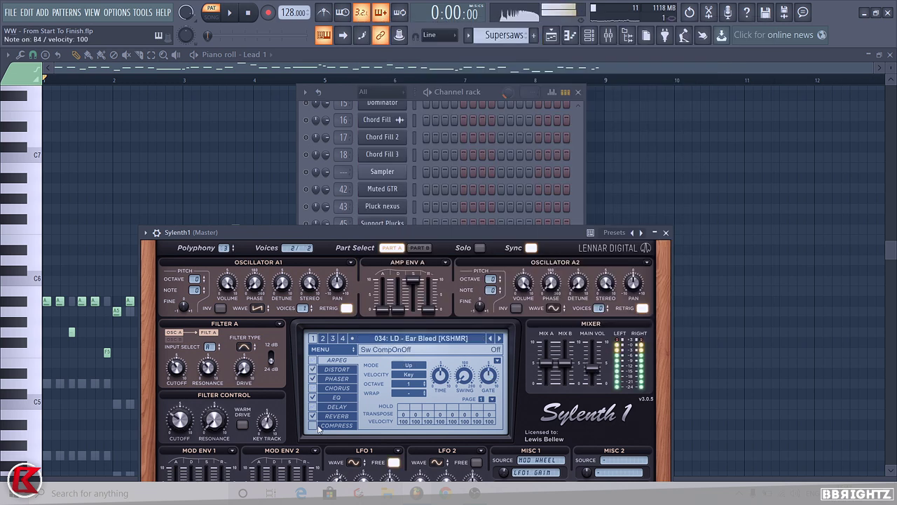
{"action": "left_click", "coordinate": [665, 232]}
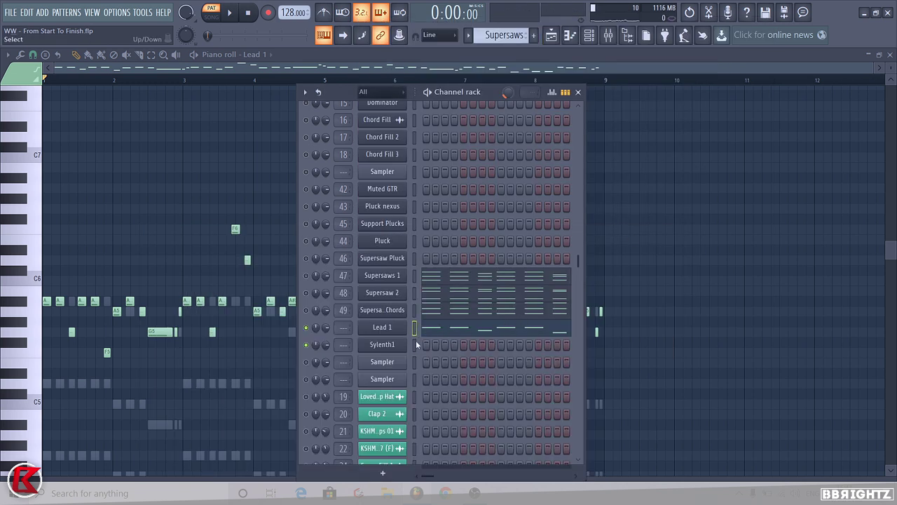
Paste the melody into the new Sylenth1 channel, audition it, and rename the channel Lead 2.
{"action": "left_click", "coordinate": [416, 344]}
{"action": "key", "text": "ctrl+v"}
{"action": "key", "text": "space"}
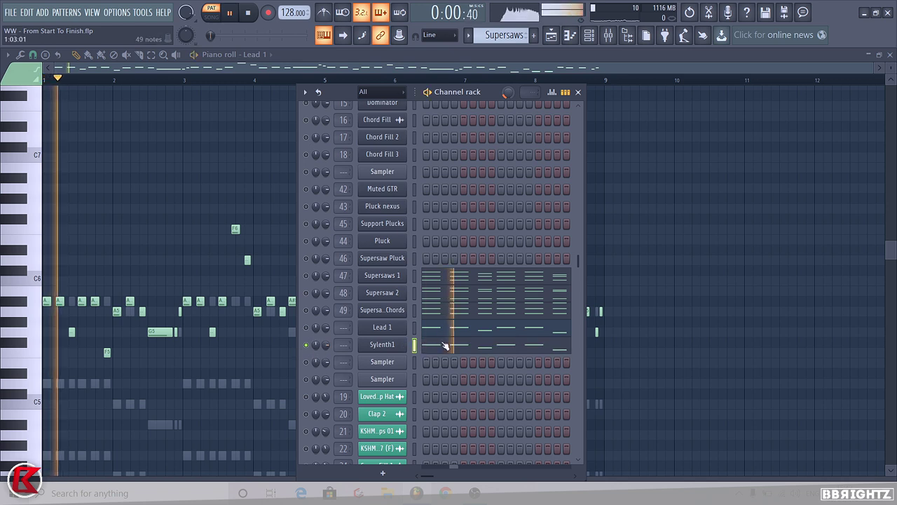
{"action": "right_click", "coordinate": [404, 344]}
{"action": "left_click", "coordinate": [440, 368]}
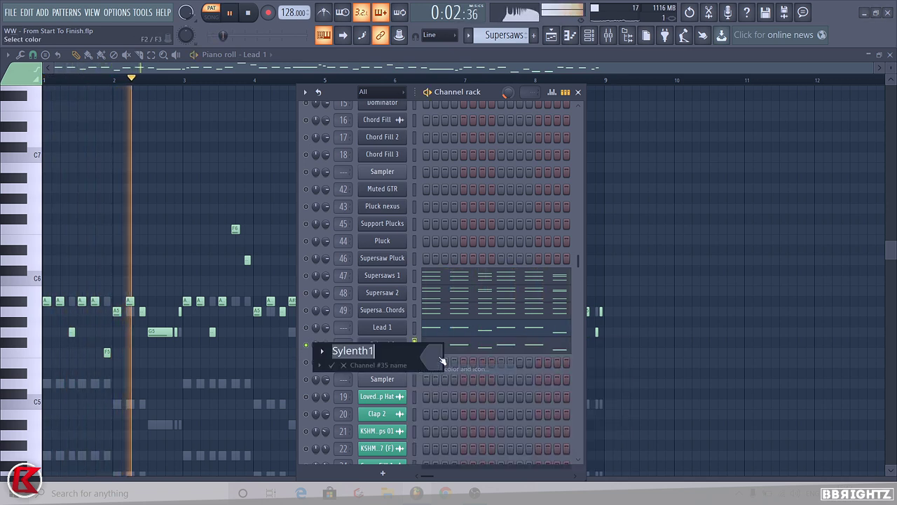
{"action": "type", "text": "Lead 2"}
{"action": "key", "text": "Return"}
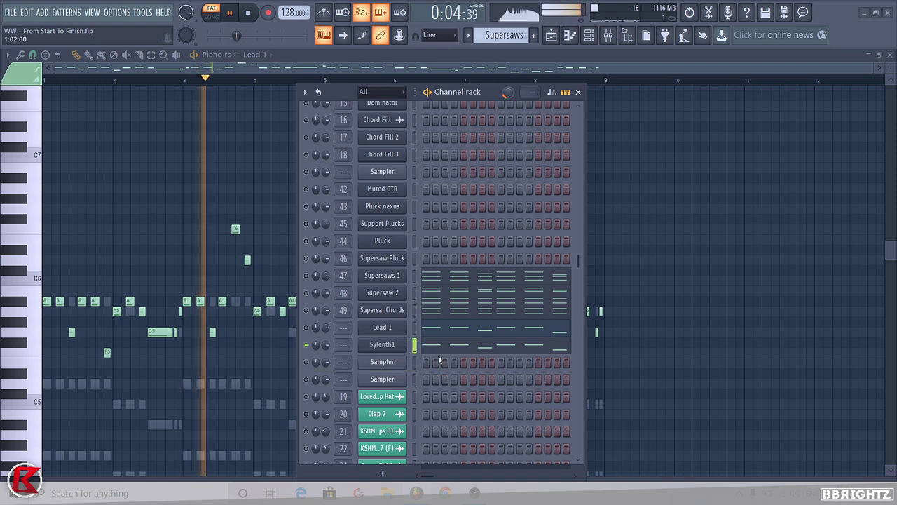
Route the Lead 1 and Lead 2 channels to mixer tracks 50 and 51 and let both sound together.
{"action": "left_click", "coordinate": [589, 36]}
{"action": "left_click", "coordinate": [589, 36]}
{"action": "left_click", "coordinate": [608, 35]}
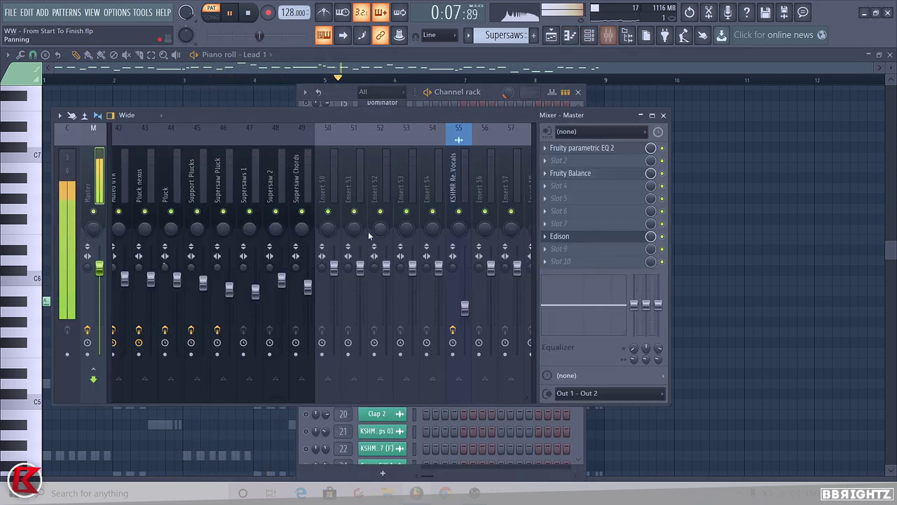
{"action": "right_click", "coordinate": [325, 189]}
{"action": "mouse_move", "coordinate": [393, 206]}
{"action": "left_click", "coordinate": [540, 222]}
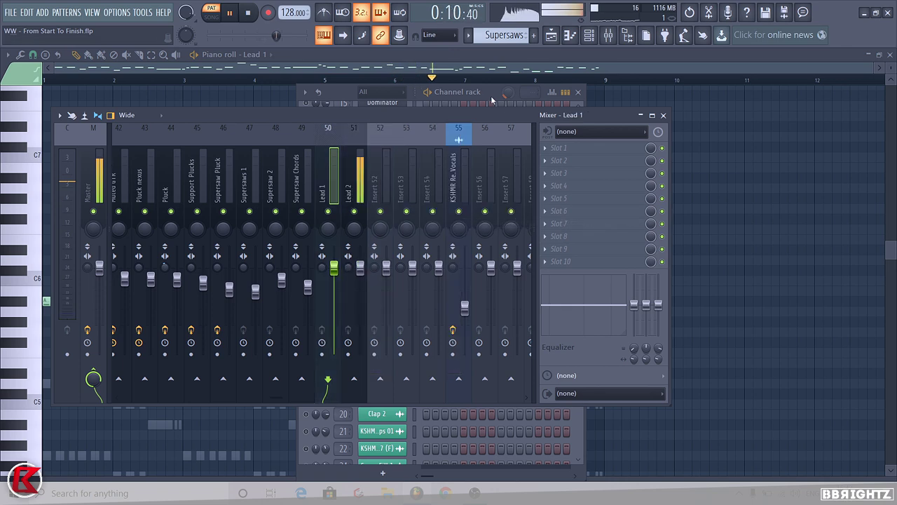
{"action": "left_click", "coordinate": [491, 100]}
{"action": "left_click", "coordinate": [280, 115]}
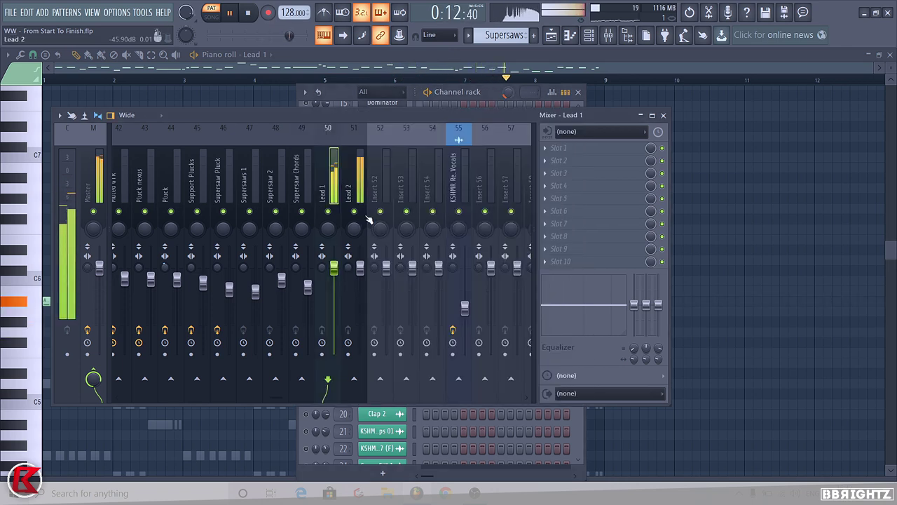
Lower the mixer volumes of Lead 1 and Lead 2, with Lead 2 quieter than Lead 1, and stop playback.
{"action": "left_click", "coordinate": [360, 269]}
{"action": "left_click_drag", "start_coordinate": [336, 269], "coordinate": [361, 288]}
{"action": "key", "text": "space"}
Route the Lead 1 and Lead 2 mixer tracks only to the Pluck Group track.
{"action": "left_click_drag", "start_coordinate": [229, 176], "coordinate": [322, 184]}
{"action": "scroll", "coordinate": [392, 183], "scroll_direction": "down", "scroll_amount": 6}
{"action": "left_click", "coordinate": [397, 187]}
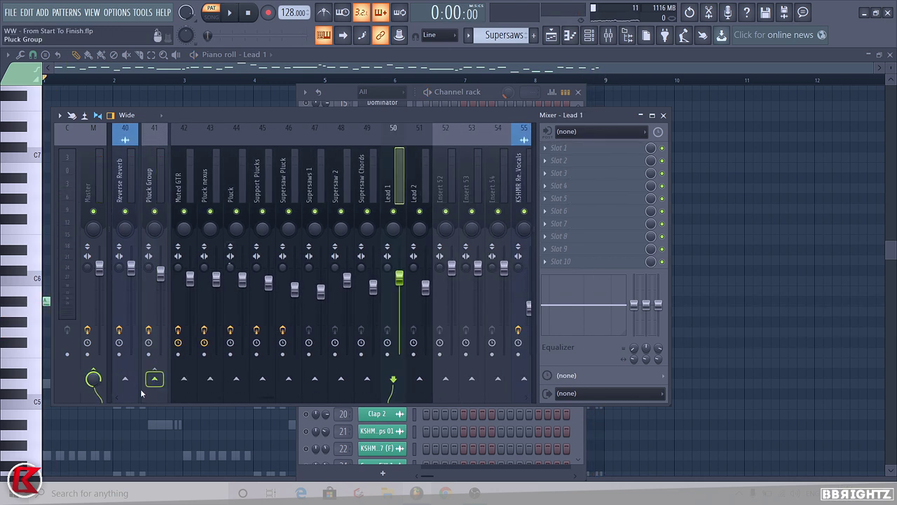
{"action": "right_click", "coordinate": [152, 384]}
{"action": "left_click", "coordinate": [183, 400]}
{"action": "key", "text": "space"}
{"action": "left_click", "coordinate": [421, 186]}
{"action": "right_click", "coordinate": [160, 382]}
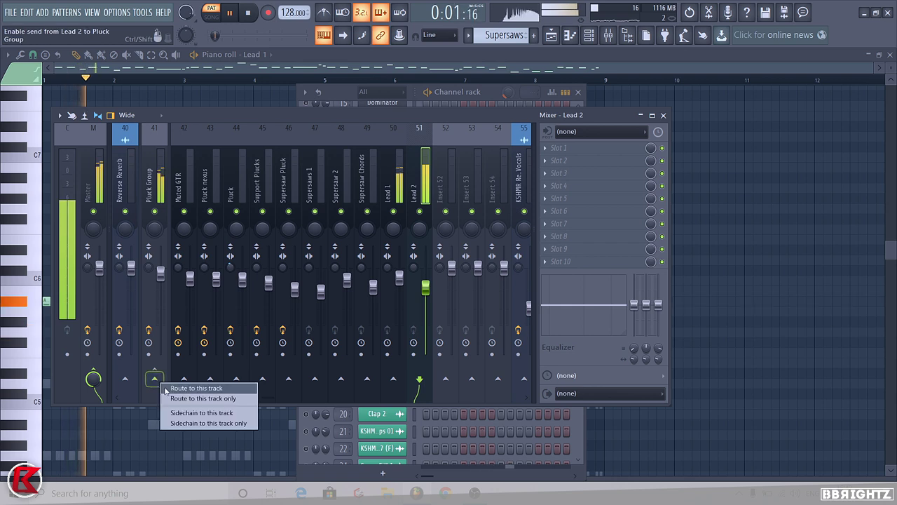
{"action": "left_click", "coordinate": [191, 398]}
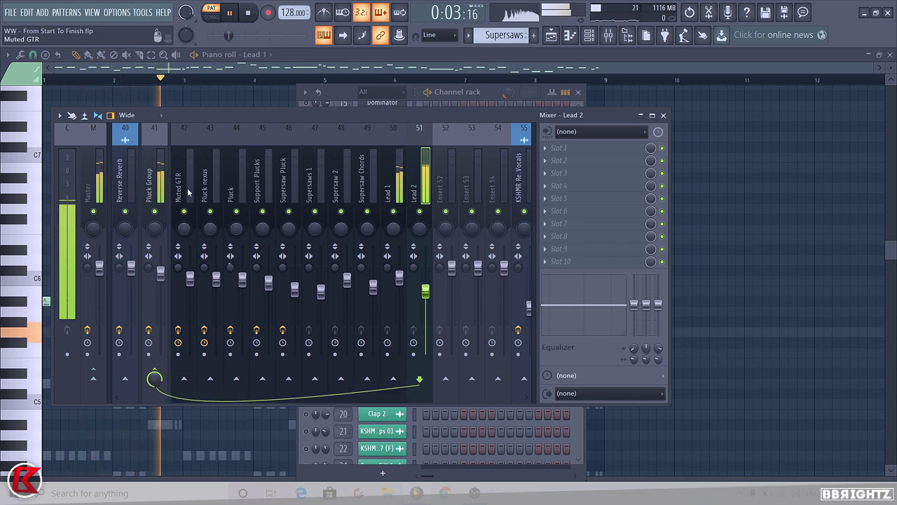
Mute the Lead 1 mixer track and lower Lead 2's volume to 63% (-9.2 dB).
{"action": "left_click", "coordinate": [393, 210]}
{"action": "left_click_drag", "start_coordinate": [425, 290], "coordinate": [426, 300]}
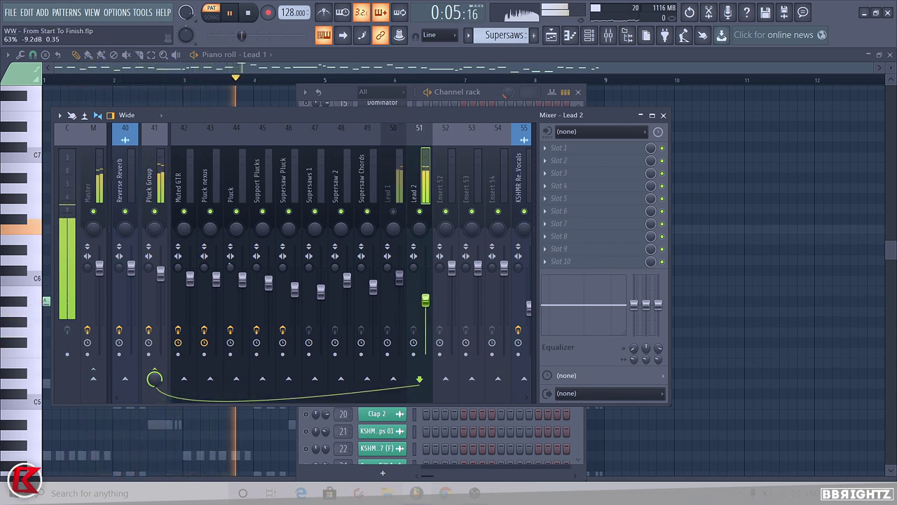
Add Fruity Stereo Enhancer to slot 5 of Lead 2 and set its stereo separation to 38% merged.
{"action": "left_click", "coordinate": [558, 201]}
{"action": "left_click", "coordinate": [400, 269]}
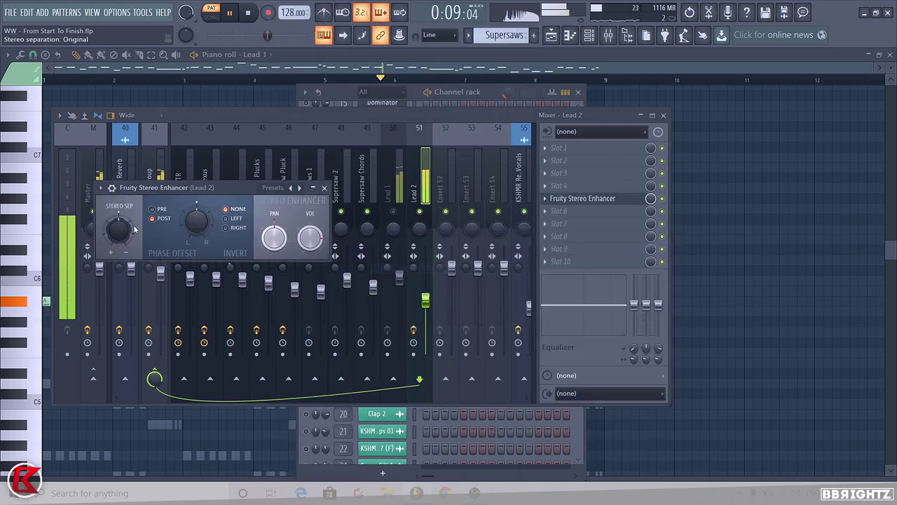
{"action": "mouse_move", "coordinate": [135, 230]}
{"action": "left_mouse_down"}
{"action": "mouse_move", "coordinate": [135, 237]}
{"action": "mouse_move", "coordinate": [119, 236]}
{"action": "left_mouse_up"}
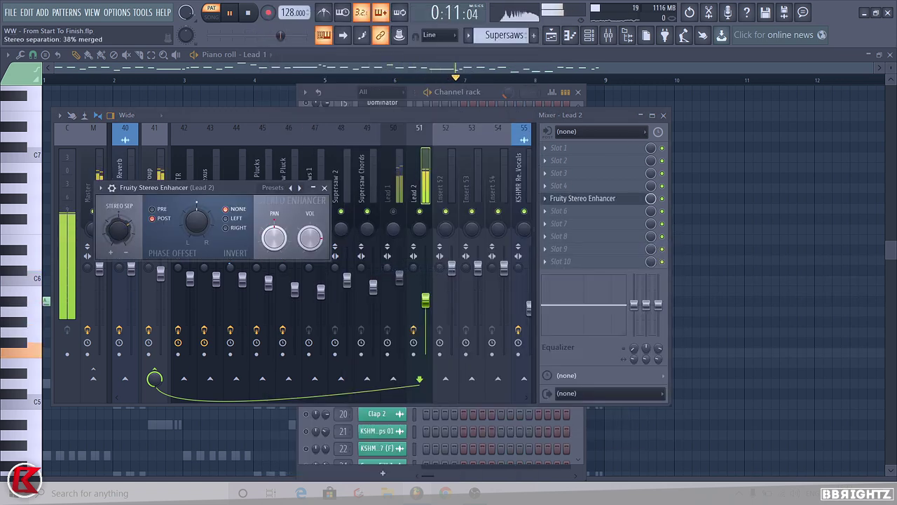
Set the stereo separation of the Fruity Stereo Enhancer on Lead 2 to 46% merged while the pattern plays.
{"action": "key", "text": "space"}
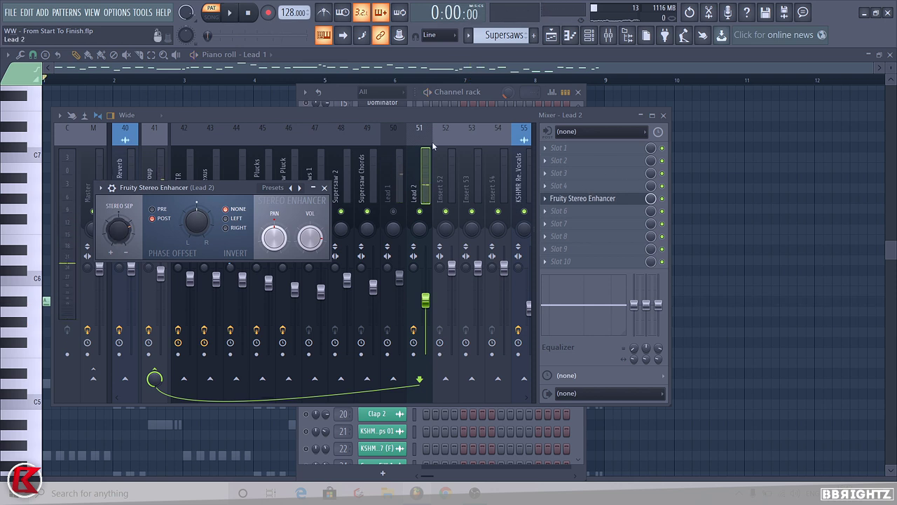
{"action": "left_click", "coordinate": [324, 187]}
{"action": "left_click_drag", "start_coordinate": [223, 181], "coordinate": [311, 184]}
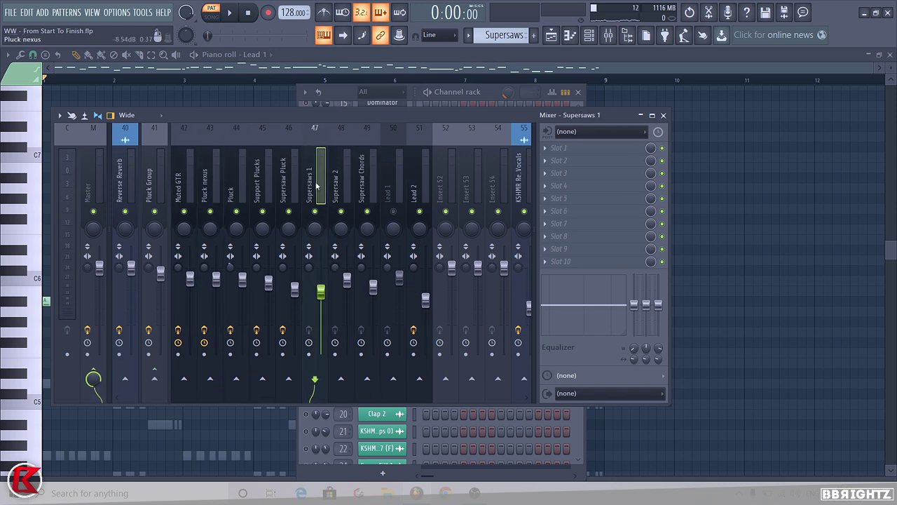
{"action": "left_click", "coordinate": [412, 188]}
{"action": "left_click", "coordinate": [584, 199]}
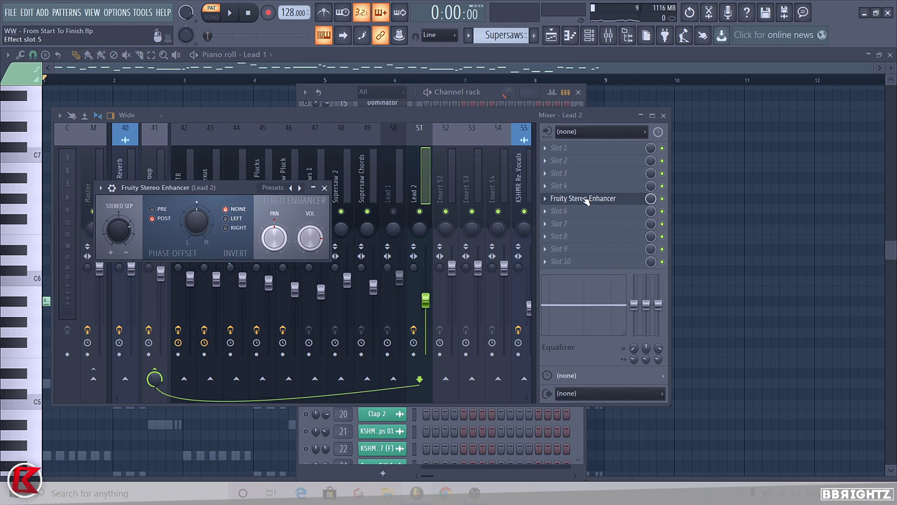
{"action": "key", "text": "space"}
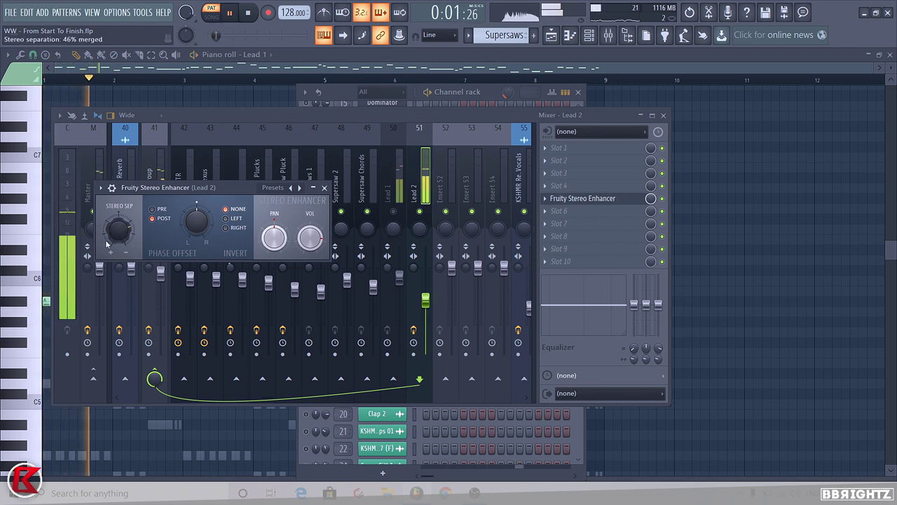
{"action": "left_click", "coordinate": [324, 187]}
Unmute Lead 1, mute Lead 2, and add Fruity Stereo Enhancer to slot 6 of Lead 1.
{"action": "left_click", "coordinate": [391, 190]}
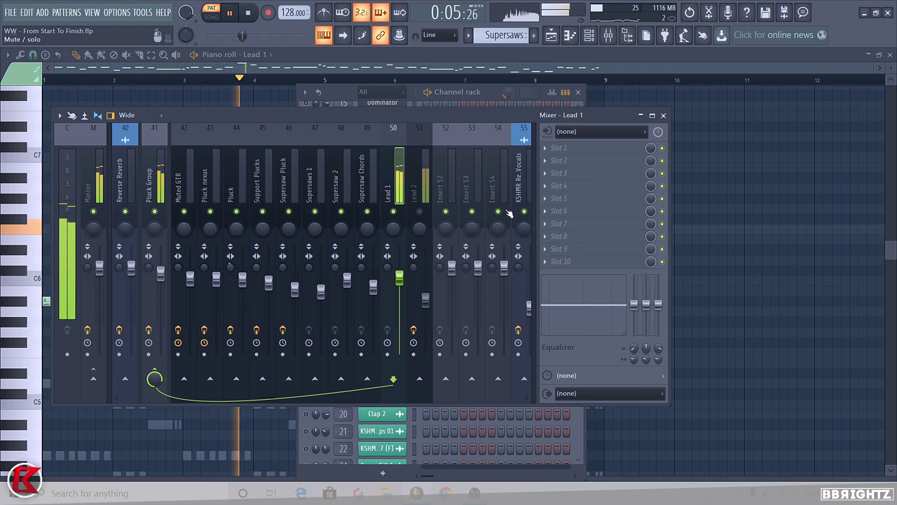
{"action": "left_click", "coordinate": [556, 214]}
{"action": "left_click", "coordinate": [412, 269]}
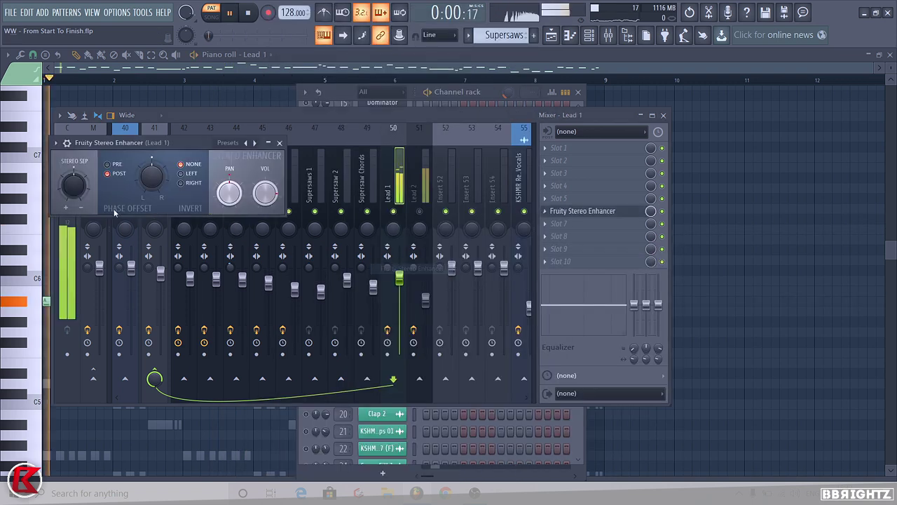
{"action": "left_click", "coordinate": [279, 142]}
{"action": "left_click", "coordinate": [279, 148]}
{"action": "left_click", "coordinate": [411, 174]}
{"action": "left_click", "coordinate": [400, 175]}
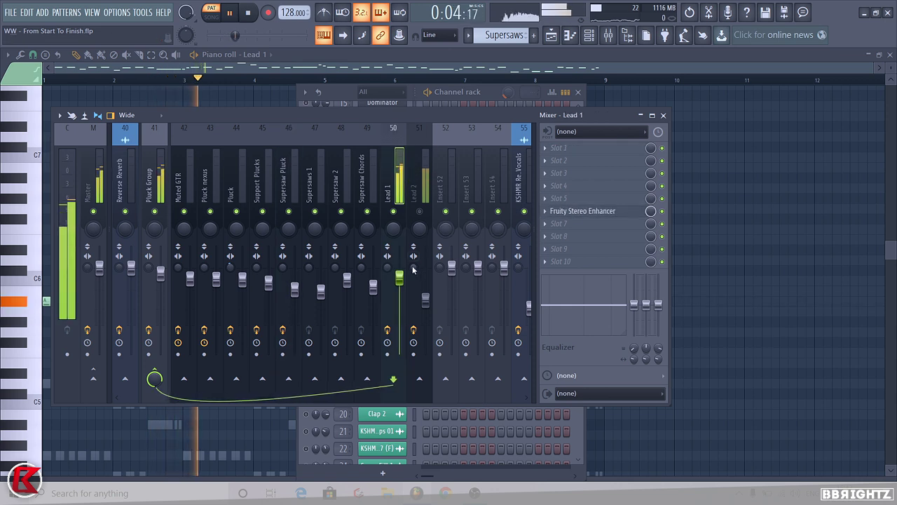
Lower Lead 1's mixer volume slightly and cut its low-shelf EQ band to -18.0 dB.
{"action": "left_click_drag", "start_coordinate": [399, 277], "coordinate": [399, 281]}
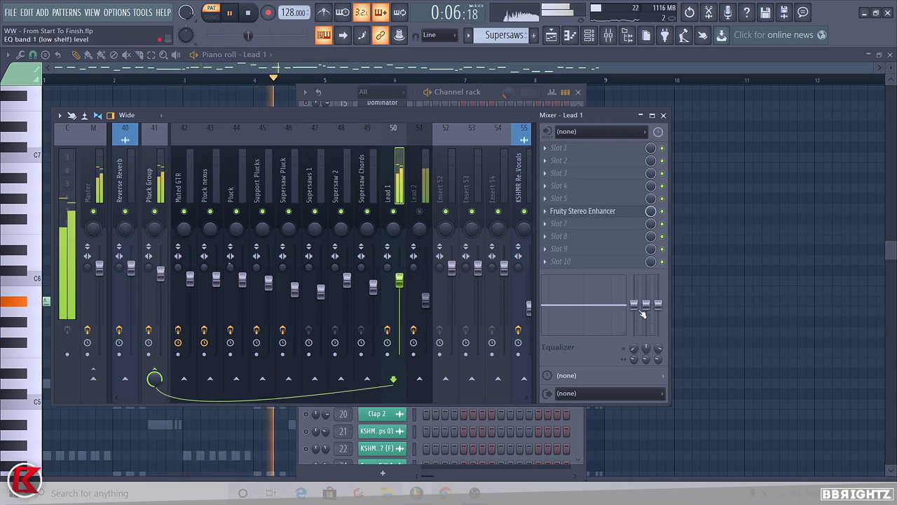
{"action": "left_click_drag", "start_coordinate": [633, 305], "coordinate": [635, 339]}
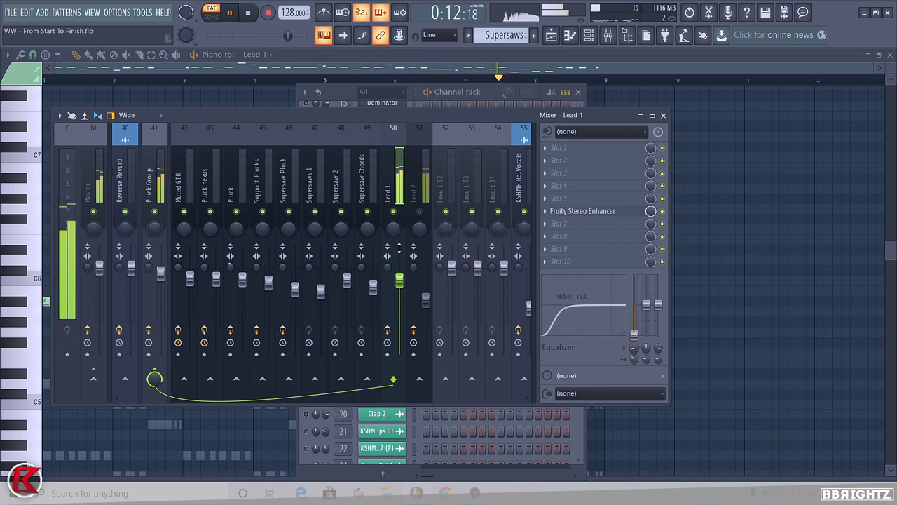
Unmute the Lead 2 mixer track, re-enable all channels in the channel rack, and play the pattern.
{"action": "left_click", "coordinate": [419, 212]}
{"action": "left_click", "coordinate": [421, 188]}
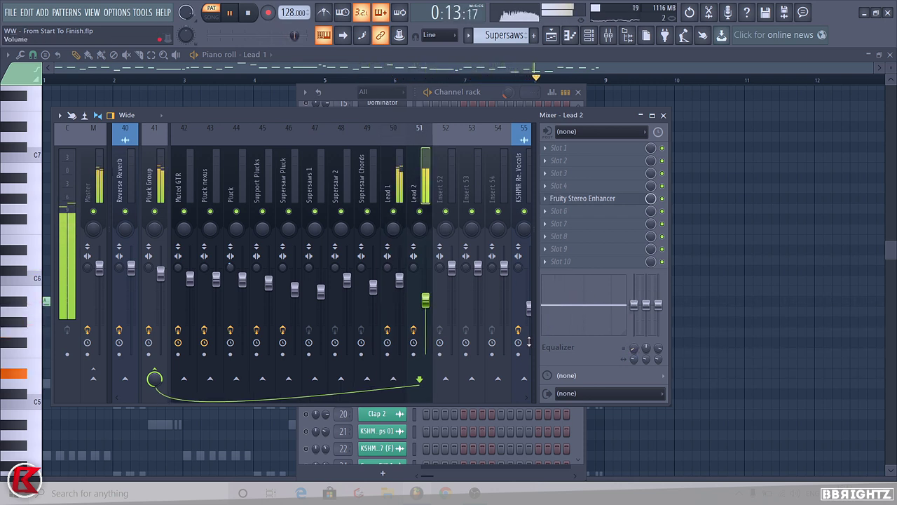
{"action": "left_click", "coordinate": [396, 200]}
{"action": "key", "text": "space"}
{"action": "left_click", "coordinate": [493, 92]}
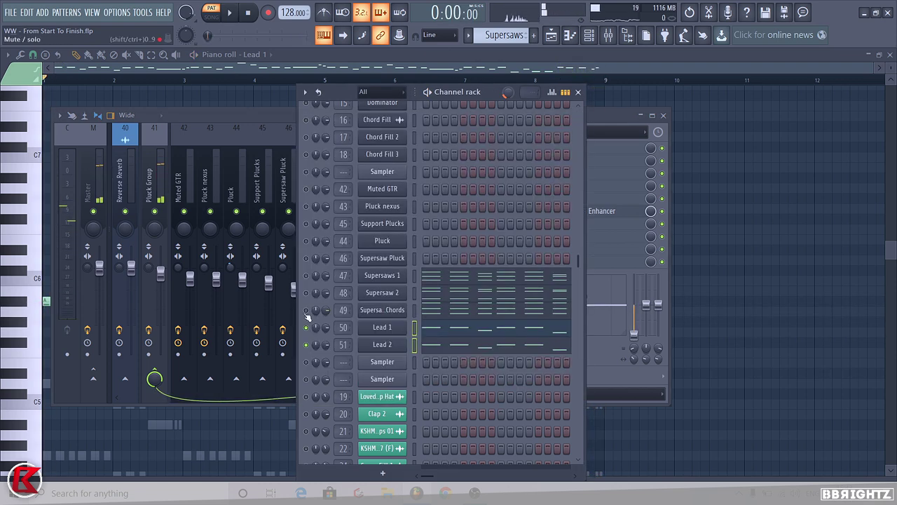
{"action": "key", "text": "space"}
{"action": "left_click", "coordinate": [592, 116]}
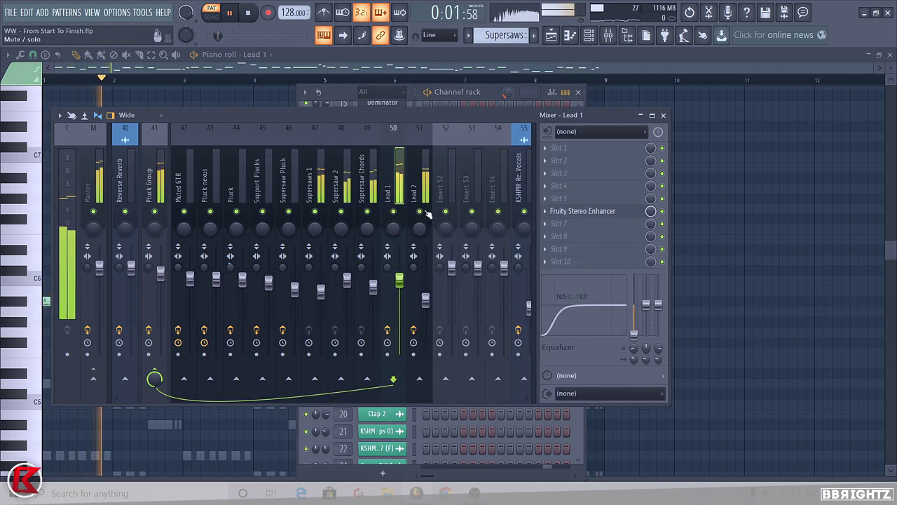
Balance the leads against the chords one at a time, setting Lead 2 to 67% (-8.0 dB) and Lead 1 to 88%.
{"action": "left_click", "coordinate": [393, 211]}
{"action": "left_click", "coordinate": [426, 296]}
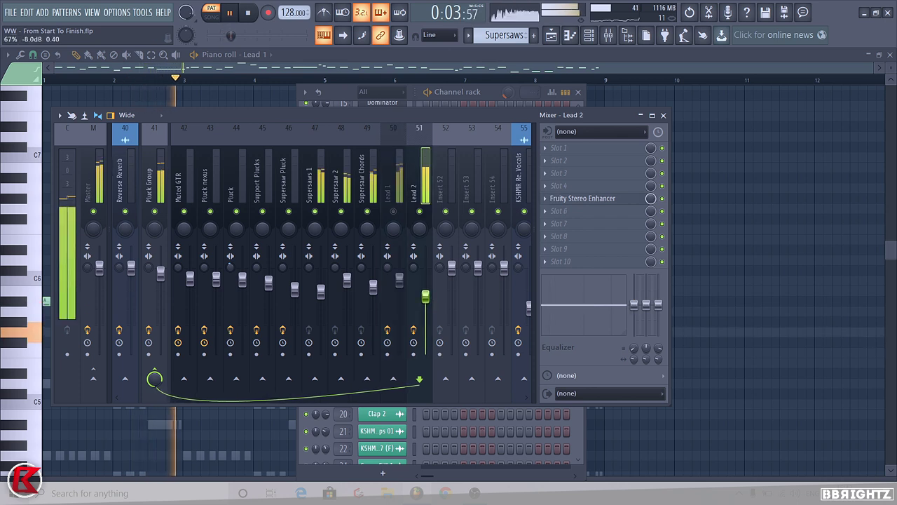
{"action": "left_click", "coordinate": [419, 212]}
{"action": "left_click", "coordinate": [395, 212]}
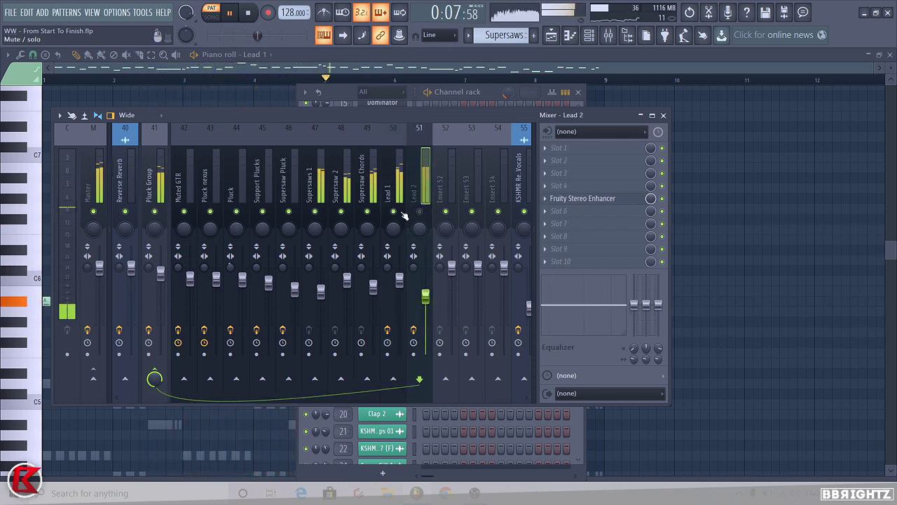
{"action": "left_click", "coordinate": [394, 238]}
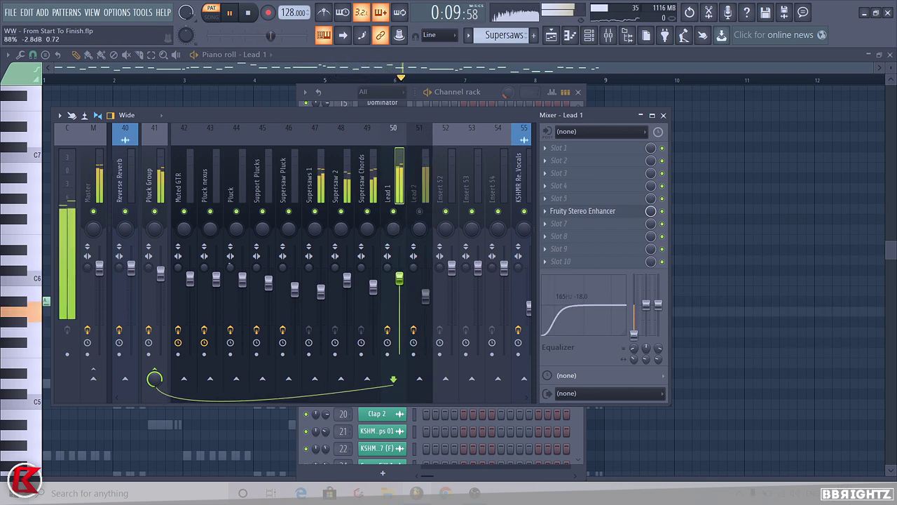
Compare the mix without Lead 1, unmute both leads, and set Lead 2's volume to 68% (-7.7 dB).
{"action": "left_click", "coordinate": [394, 212]}
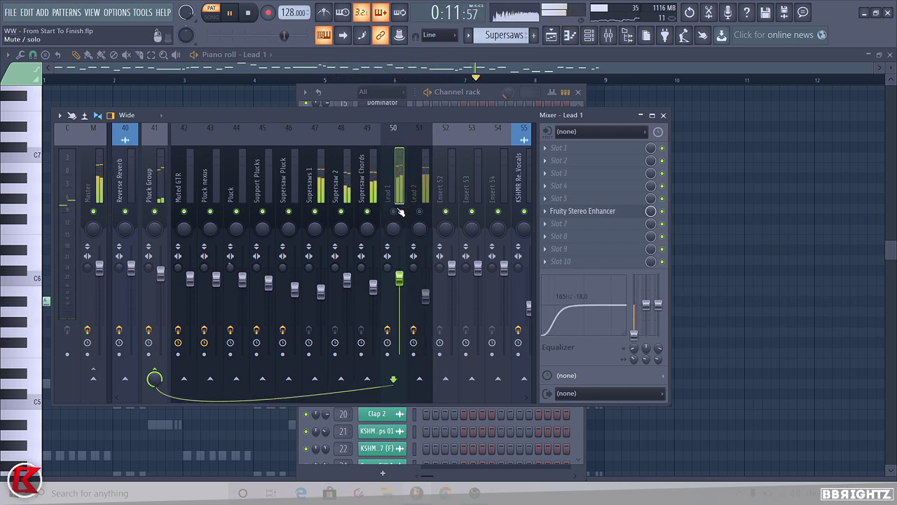
{"action": "left_click", "coordinate": [395, 211]}
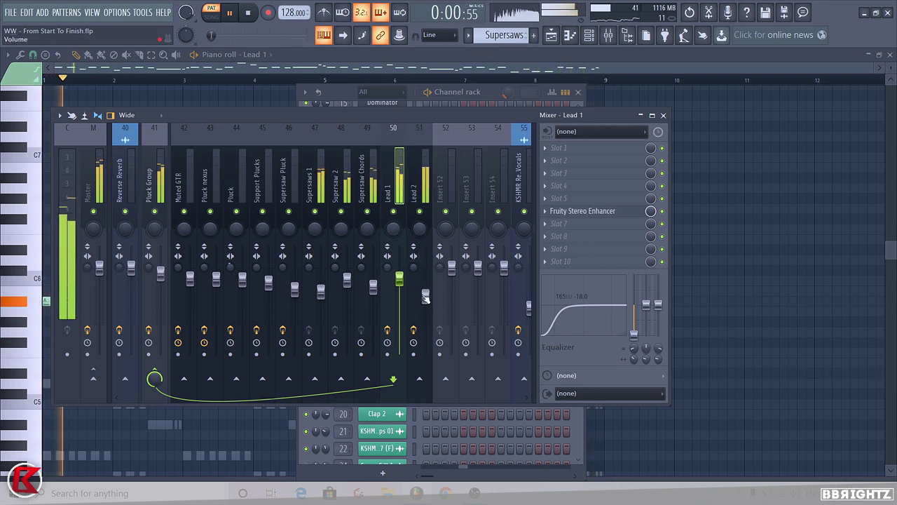
{"action": "left_click", "coordinate": [421, 211]}
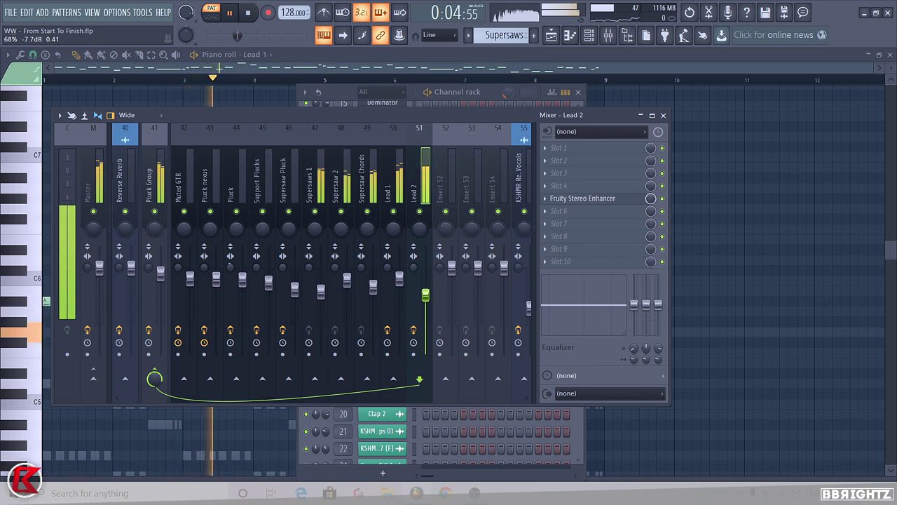
Solo Lead 2 and add Fruity Parametric EQ 2 to slot 1, boosting the high-frequency band 7 slightly.
{"action": "right_click", "coordinate": [420, 212]}
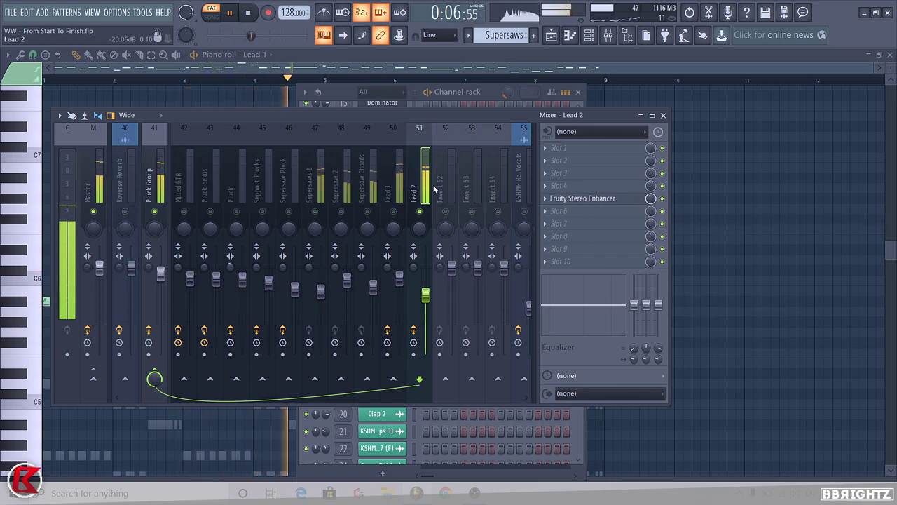
{"action": "left_click", "coordinate": [546, 152]}
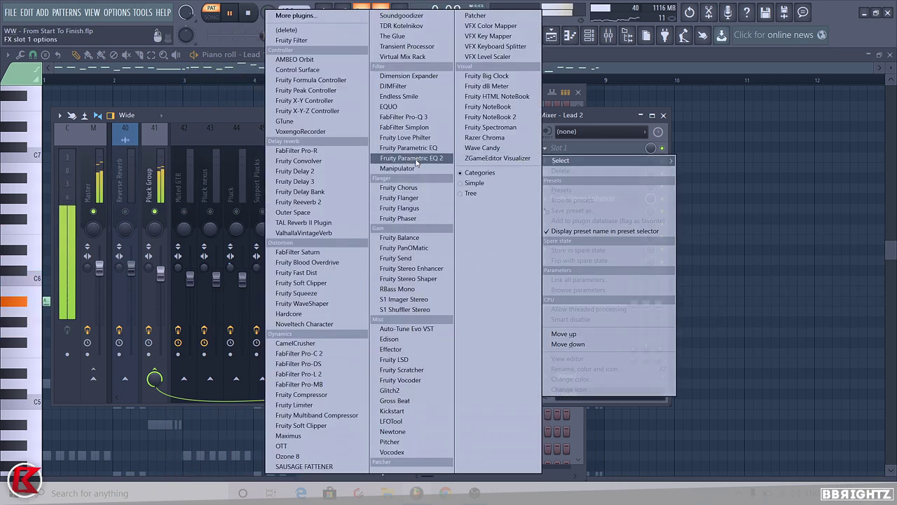
{"action": "left_click", "coordinate": [412, 192]}
{"action": "left_click_drag", "start_coordinate": [244, 221], "coordinate": [243, 216]}
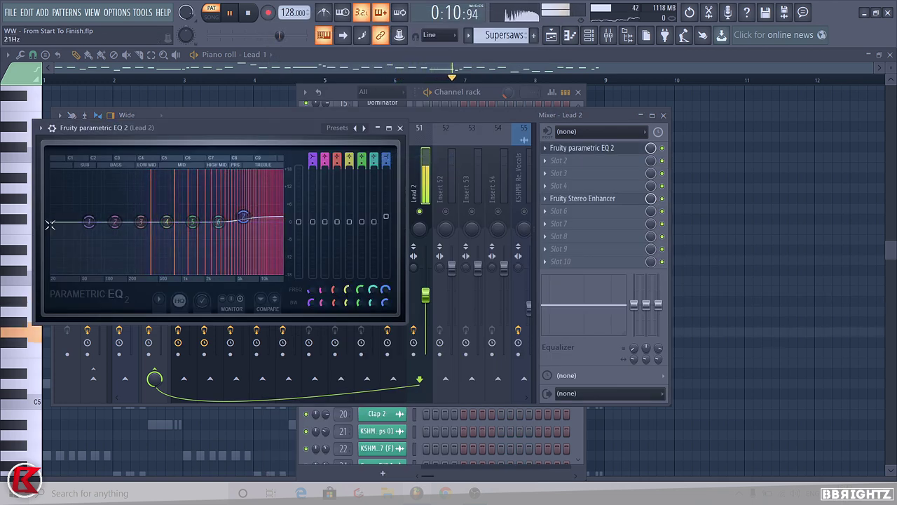
Change the band 1 filter settings in Lead 2's Parametric EQ 2 and raise the band's frequency.
{"action": "left_click", "coordinate": [312, 160]}
{"action": "left_click_drag", "start_coordinate": [311, 165], "coordinate": [310, 158]}
{"action": "left_click_drag", "start_coordinate": [89, 222], "coordinate": [129, 222]}
{"action": "left_click", "coordinate": [399, 127]}
Unmute all mixer tracks and play the arrangement in song mode from bar 26.
{"action": "left_click", "coordinate": [396, 254]}
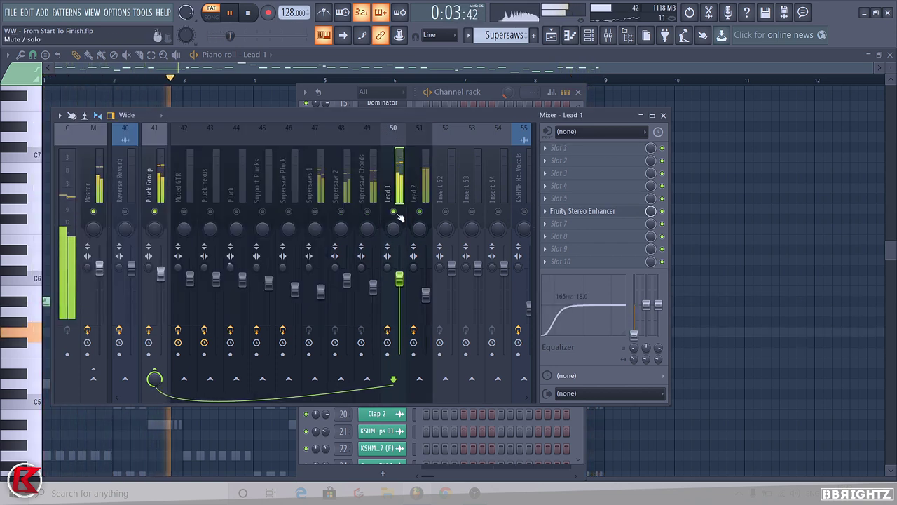
{"action": "key", "text": "space"}
{"action": "left_click", "coordinate": [552, 37]}
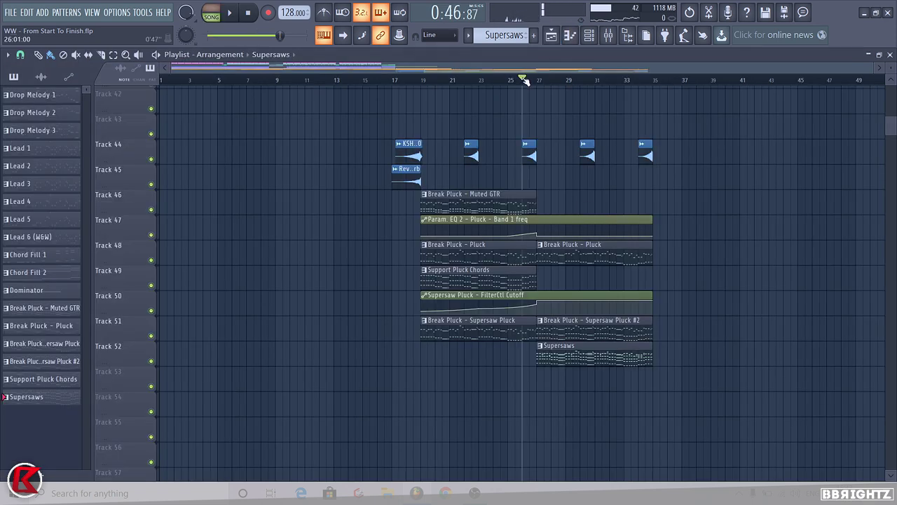
{"action": "key", "text": "space"}
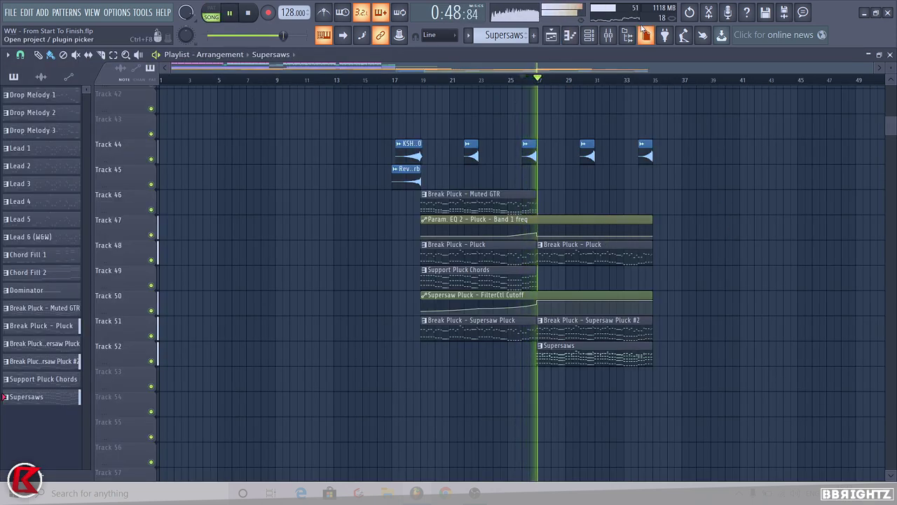
Mute and unmute the Lead 1 and Lead 2 mixer tracks to compare the break with and without them.
{"action": "left_click", "coordinate": [609, 35]}
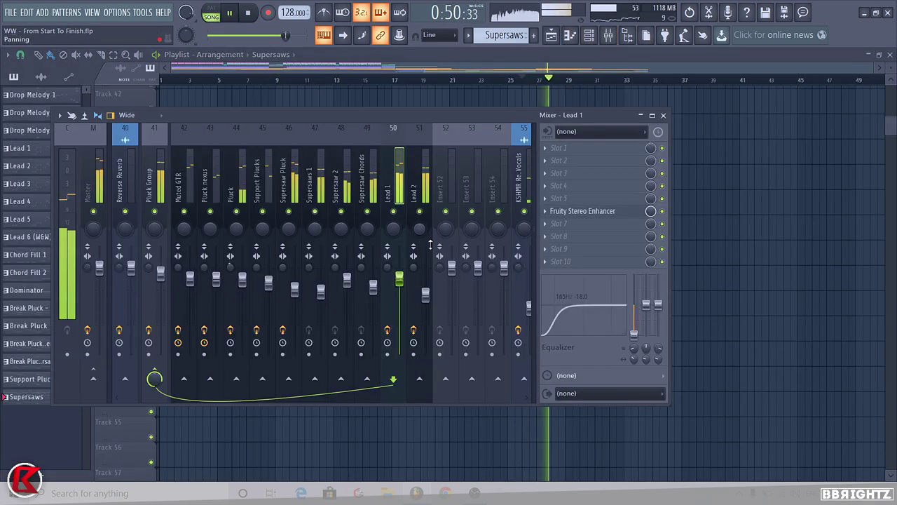
{"action": "left_click", "coordinate": [393, 211]}
{"action": "left_click", "coordinate": [419, 211]}
{"action": "left_click", "coordinate": [419, 211]}
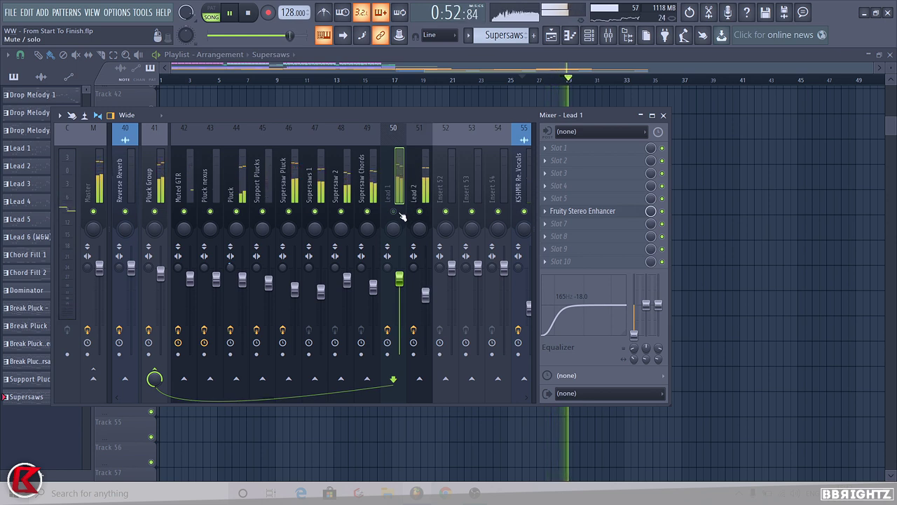
{"action": "left_click", "coordinate": [393, 211]}
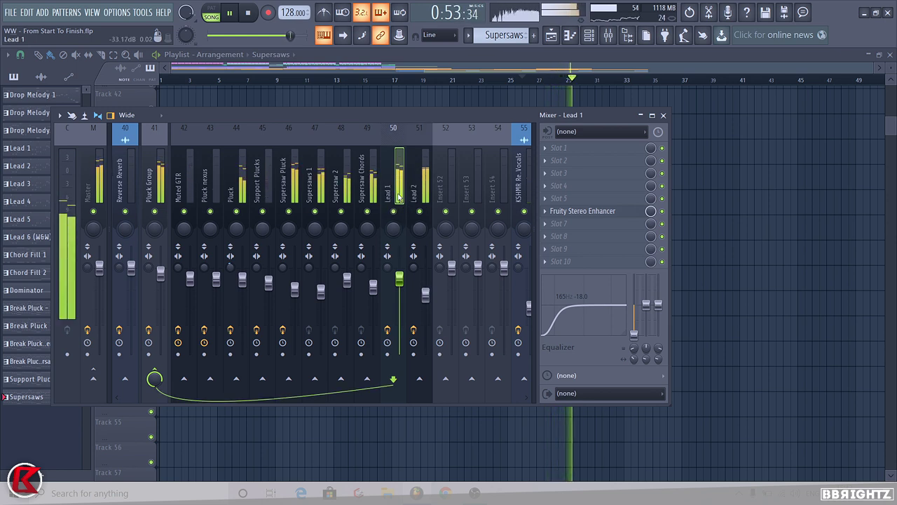
Replace the empty Sampler below Lead 2 with Sylenth1 using preset 087: LEAD - W&W, and paste the lead melody into it.
{"action": "left_click", "coordinate": [663, 116]}
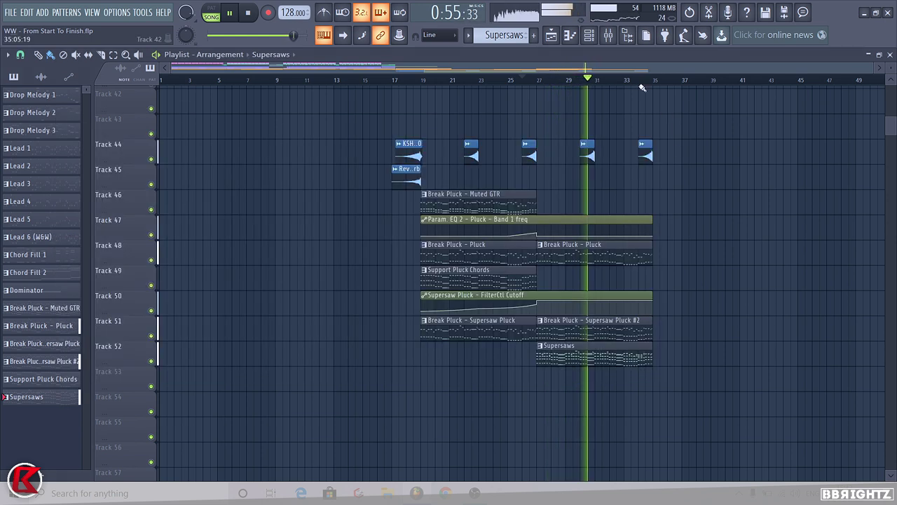
{"action": "left_click", "coordinate": [593, 44]}
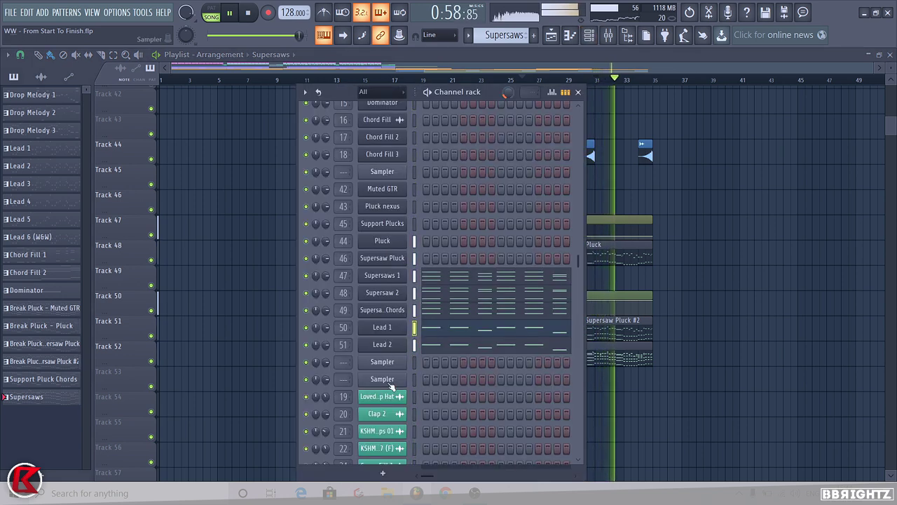
{"action": "key", "text": "space"}
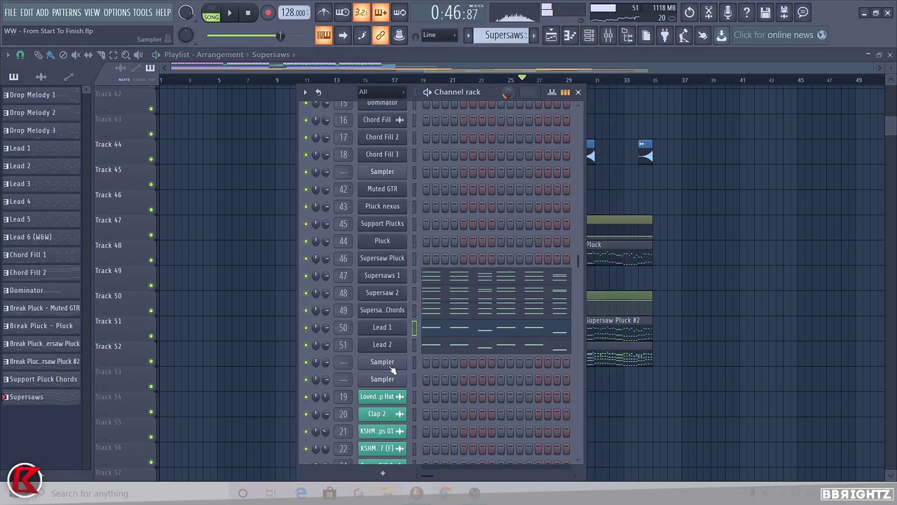
{"action": "right_click", "coordinate": [398, 364]}
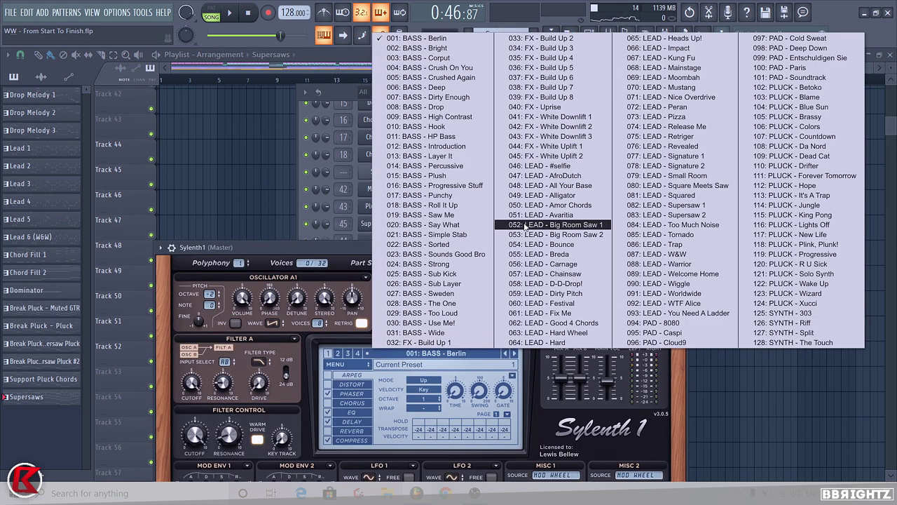
{"action": "left_click", "coordinate": [666, 254]}
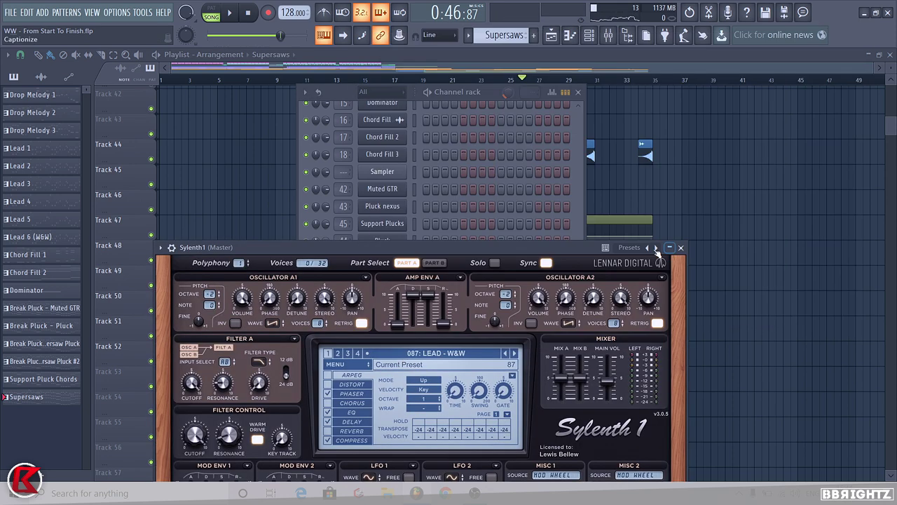
{"action": "left_click", "coordinate": [680, 248]}
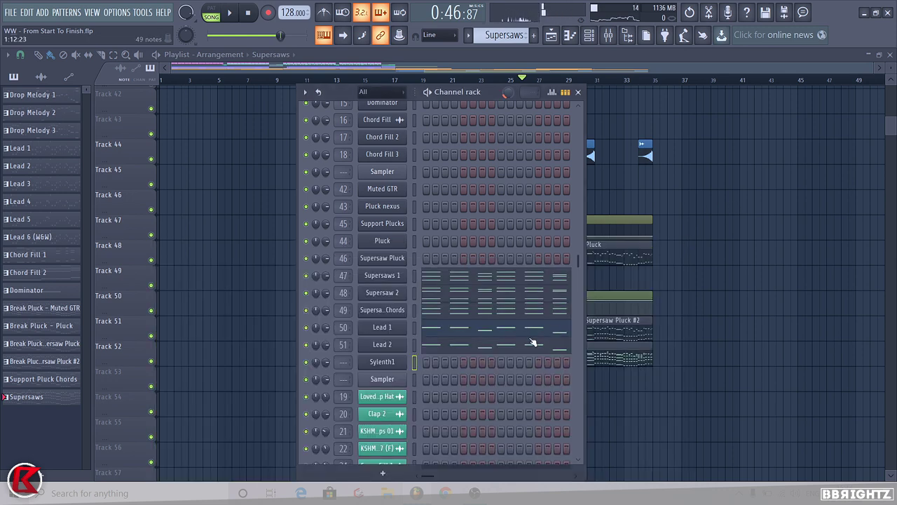
{"action": "key", "text": "ctrl+v"}
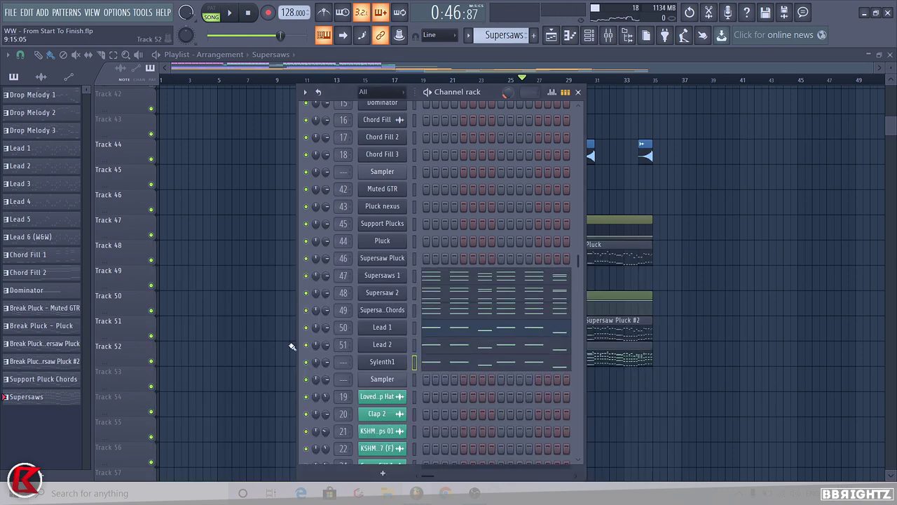
Rename the new Sylenth1 channel to Lead 3 and route it to mixer track 52.
{"action": "right_click", "coordinate": [382, 363]}
{"action": "left_click", "coordinate": [421, 366]}
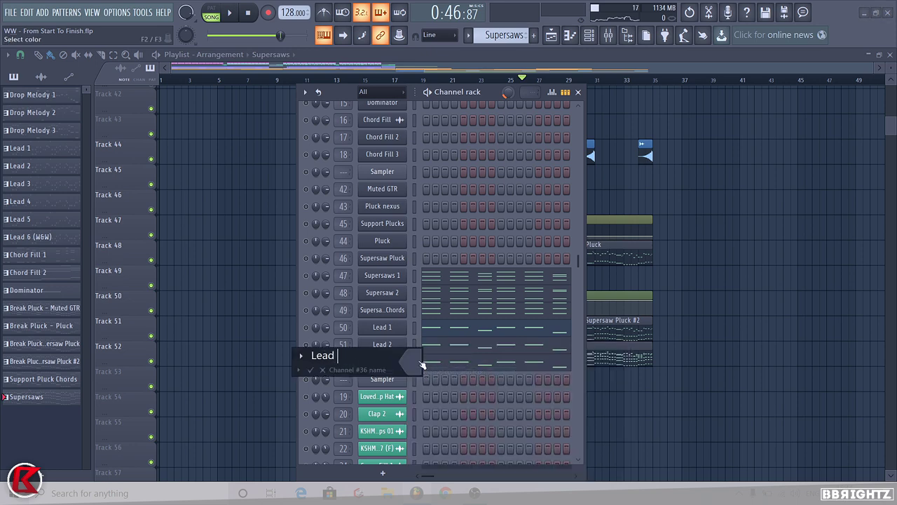
{"action": "type", "text": "Lead 3"}
{"action": "key", "text": "Return"}
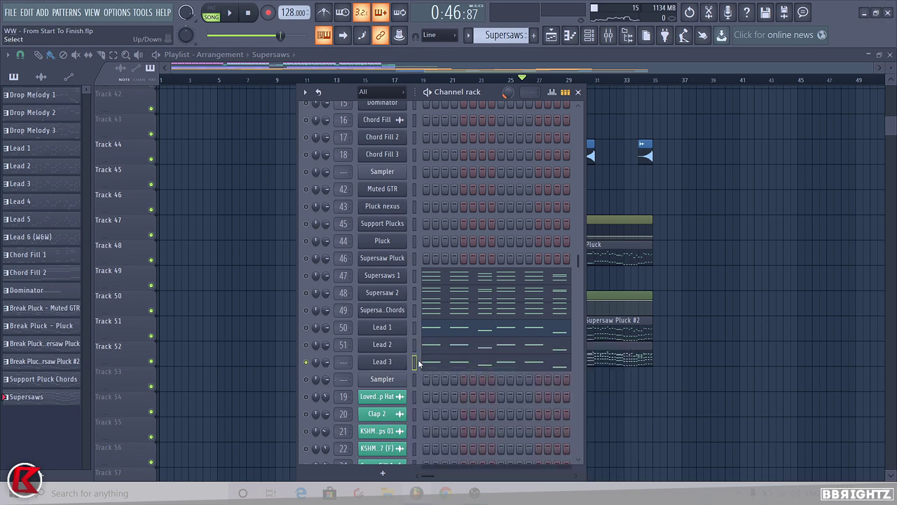
{"action": "left_click", "coordinate": [609, 36]}
{"action": "left_click", "coordinate": [444, 164]}
{"action": "key", "text": "ctrl+l"}
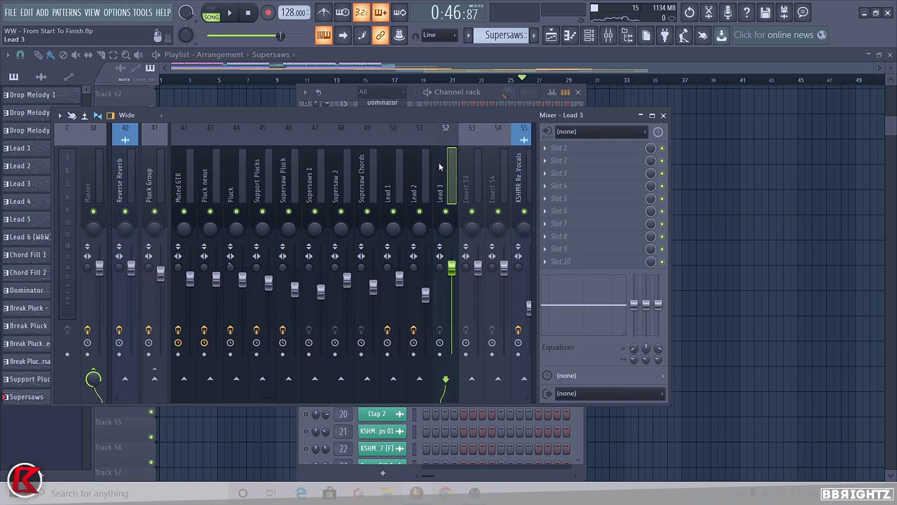
Audition Lead 3's Sylenth1 patch while checking its reverb switch, and return to the mixer.
{"action": "left_click", "coordinate": [482, 96]}
{"action": "left_click", "coordinate": [396, 343]}
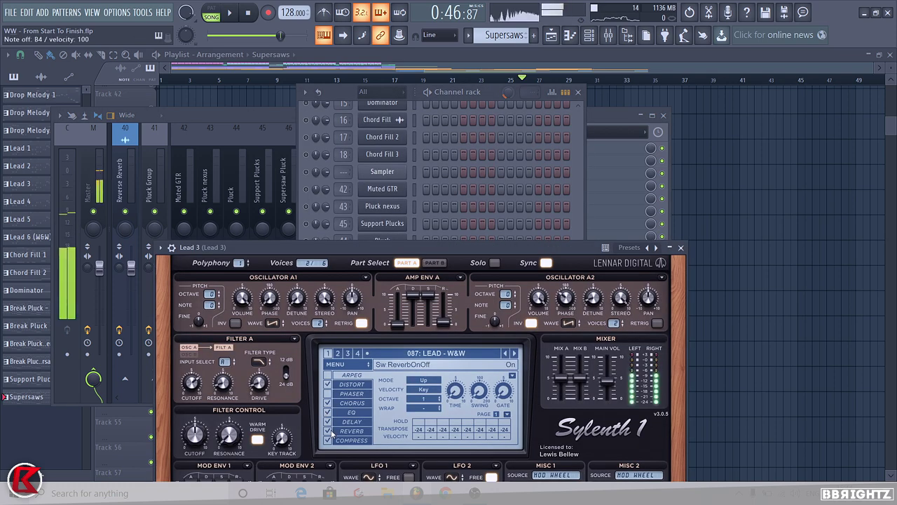
{"action": "left_click", "coordinate": [680, 248]}
{"action": "left_click", "coordinate": [633, 136]}
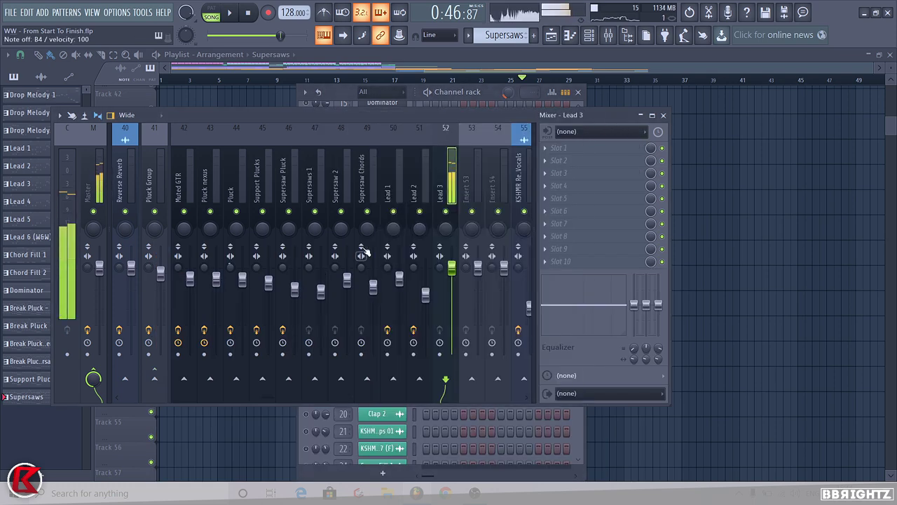
Play Lead 3 soloed, route its mixer track only to the Pluck Group, and lower its volume to about 92%.
{"action": "key", "text": "space"}
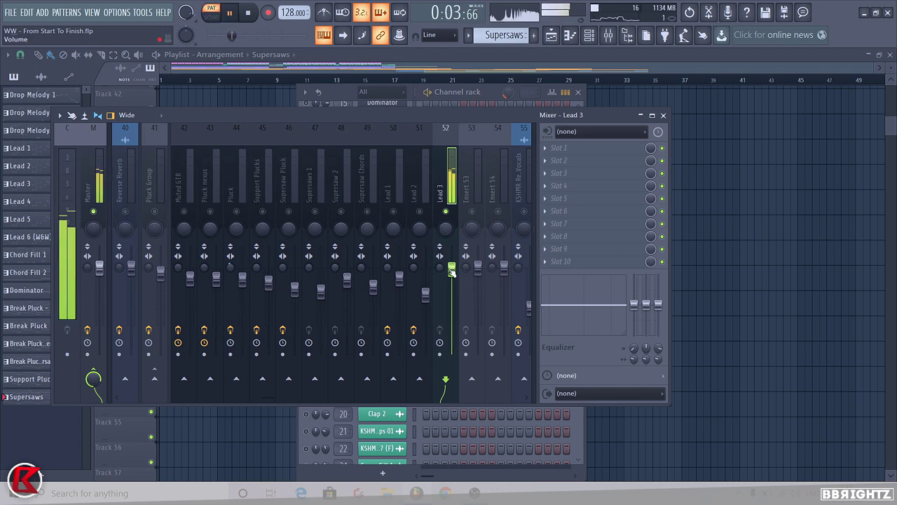
{"action": "right_click", "coordinate": [156, 380]}
{"action": "left_click", "coordinate": [193, 384]}
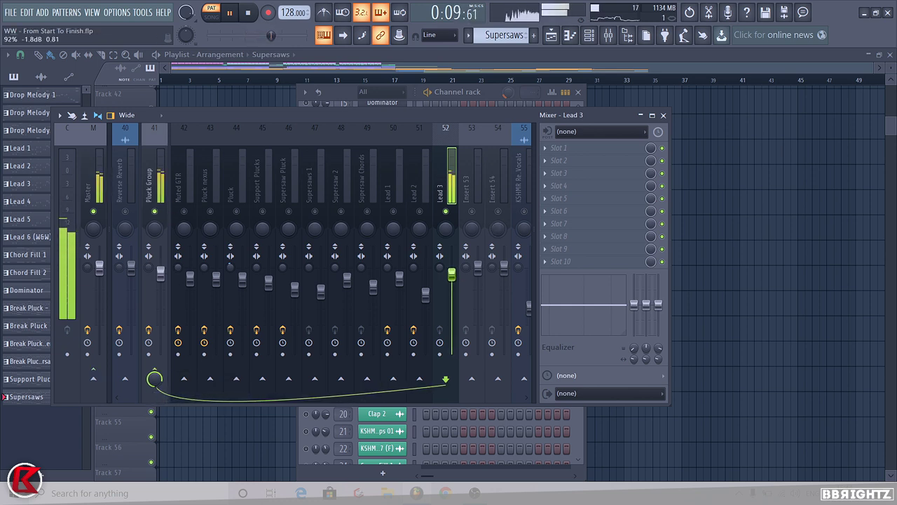
{"action": "left_click", "coordinate": [161, 184]}
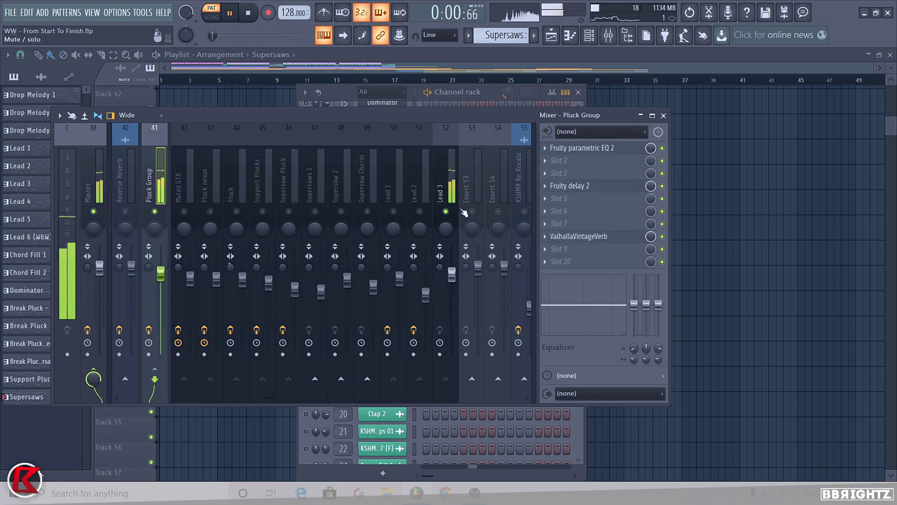
Balance Lead 3 against Lead 1 and Lead 2 by lowering its mixer volume further, and unmute all channels.
{"action": "left_click", "coordinate": [452, 273]}
{"action": "left_click", "coordinate": [491, 103]}
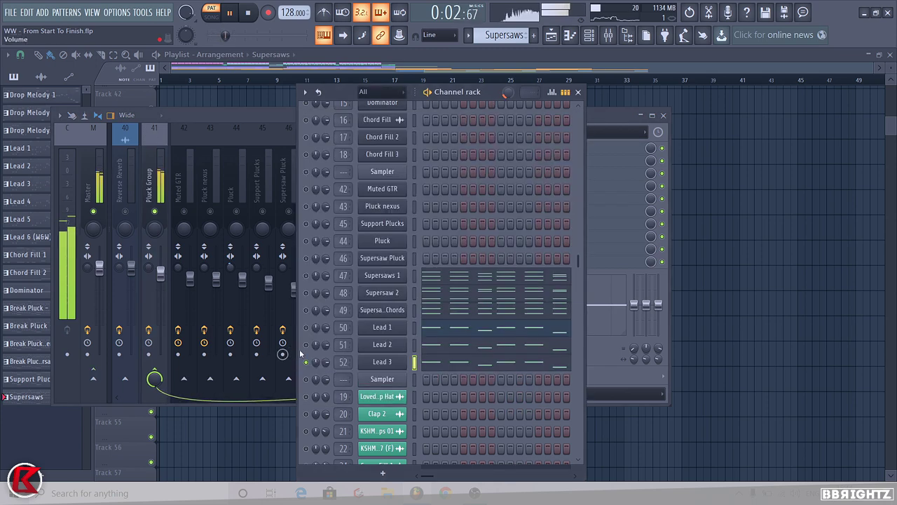
{"action": "key", "text": "F9"}
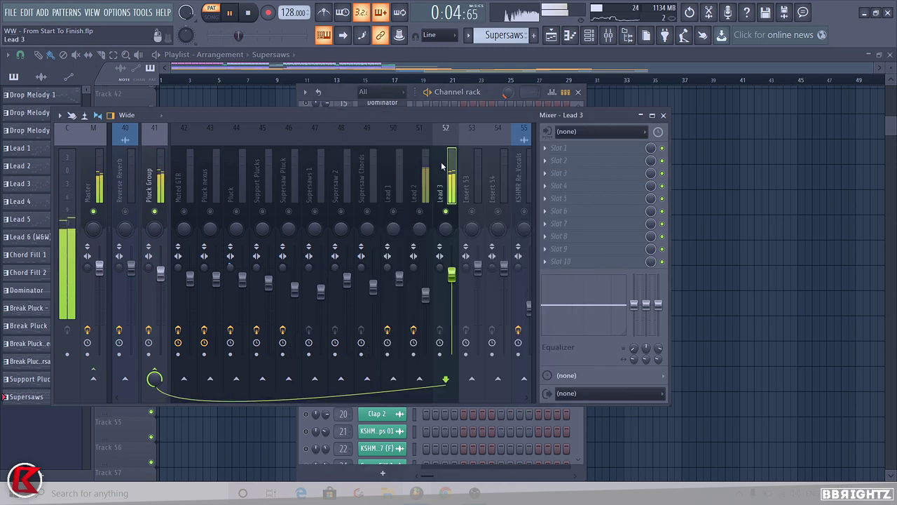
{"action": "left_click", "coordinate": [480, 104]}
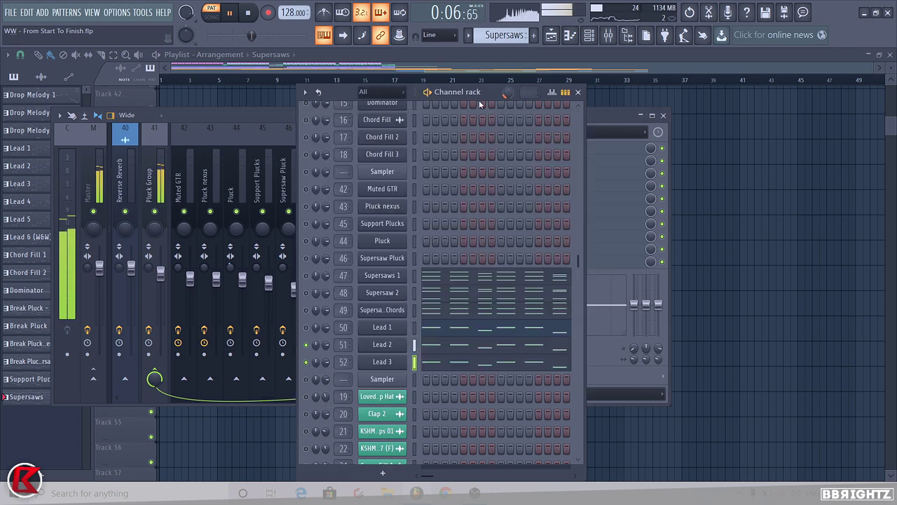
{"action": "left_click", "coordinate": [590, 122]}
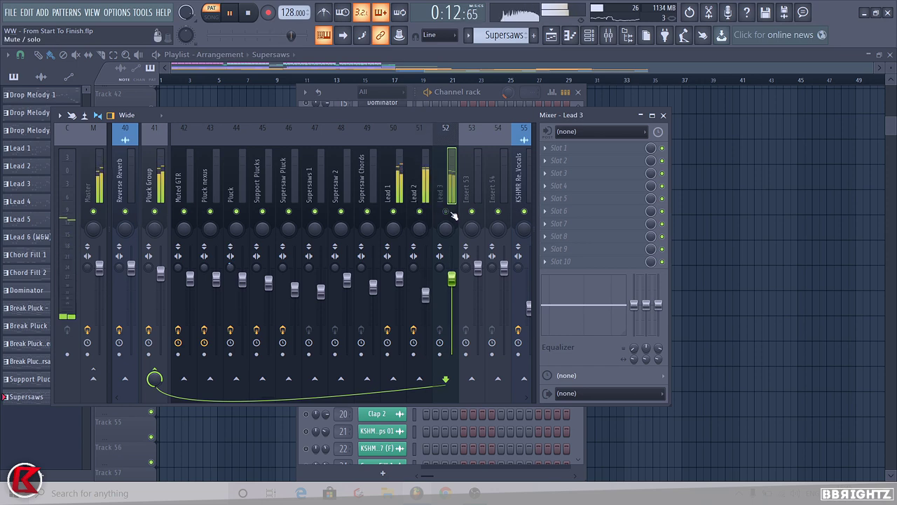
{"action": "left_click", "coordinate": [490, 102]}
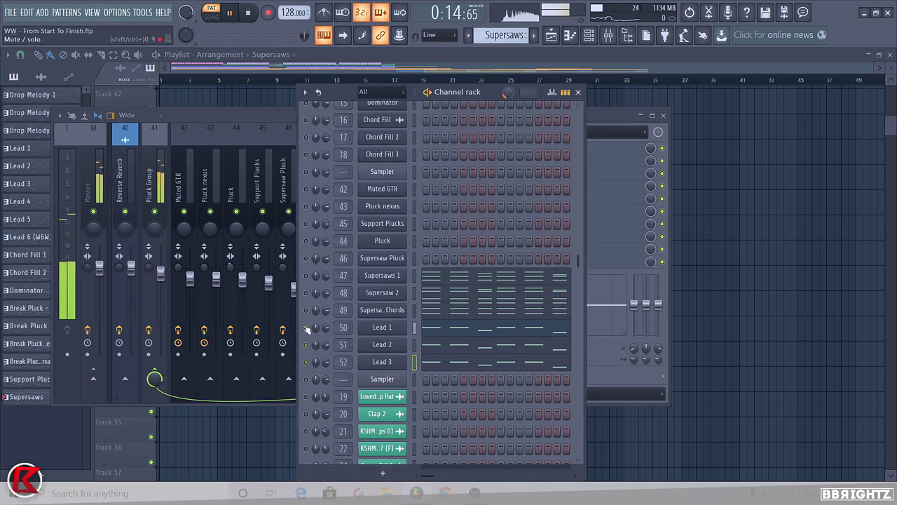
{"action": "left_click", "coordinate": [599, 120]}
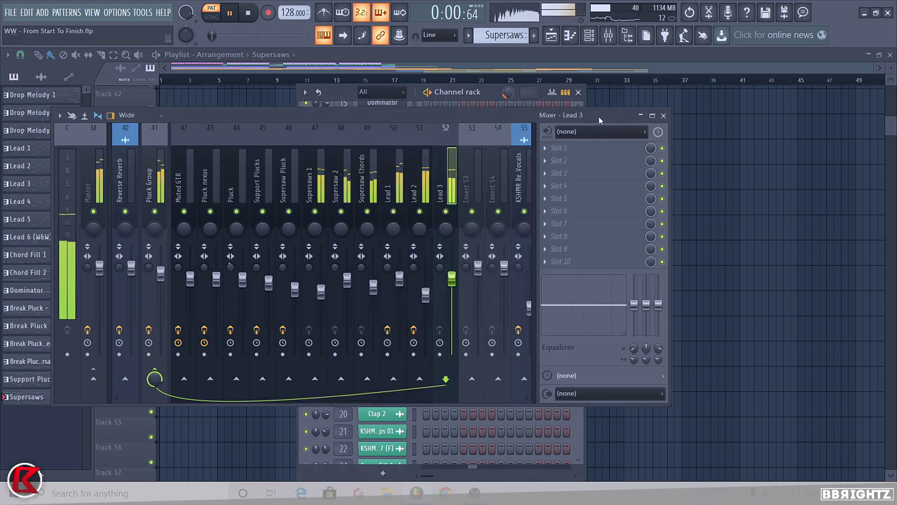
Play the arrangement in song mode from bar 26 and again from bar 17.
{"action": "left_click", "coordinate": [550, 37]}
{"action": "left_click", "coordinate": [525, 78]}
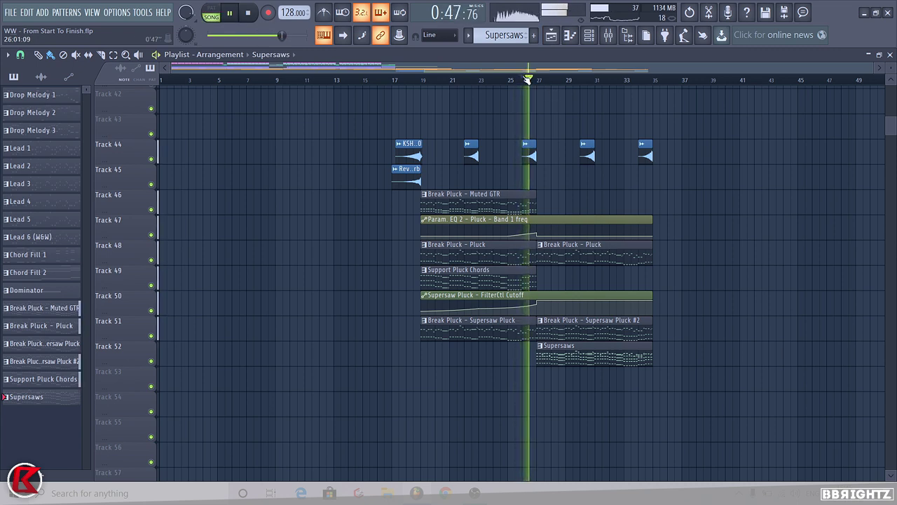
{"action": "left_click", "coordinate": [392, 79]}
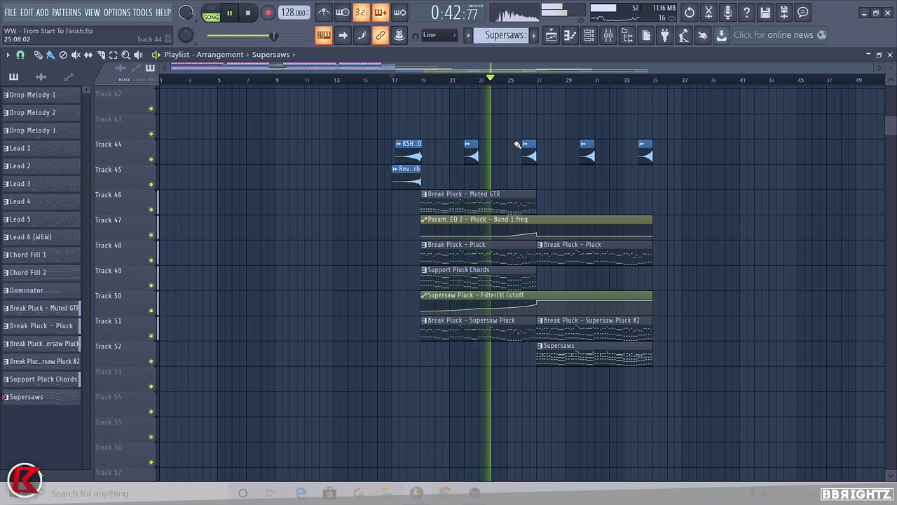
Switch smart disable for all plugins using the project macros.
{"action": "left_click", "coordinate": [143, 12]}
{"action": "mouse_move", "coordinate": [151, 50]}
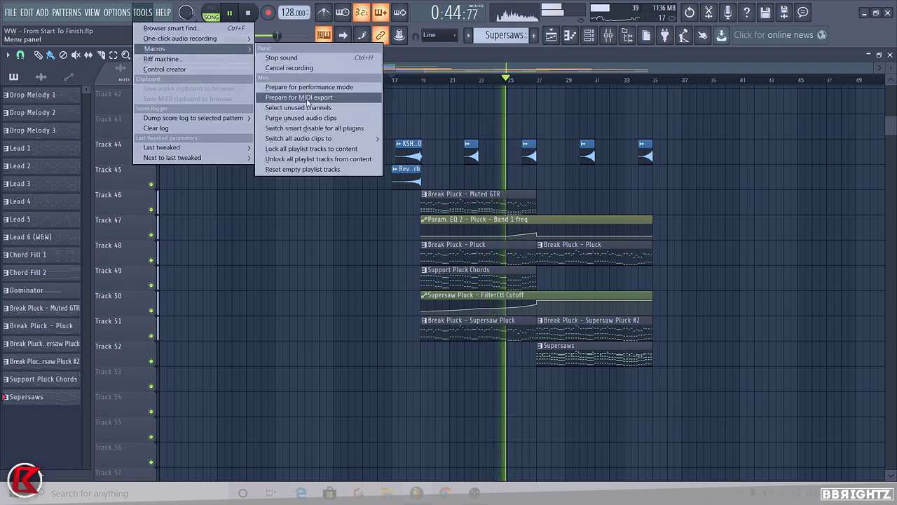
{"action": "left_click", "coordinate": [315, 124]}
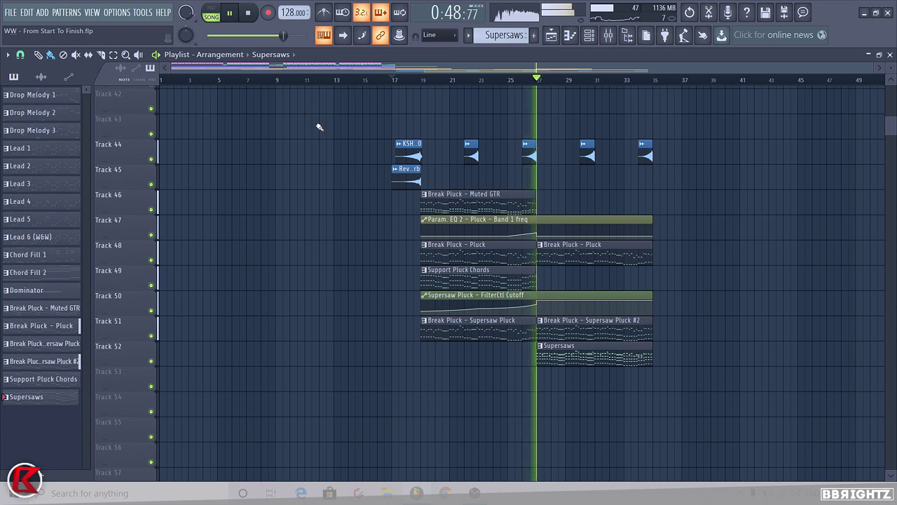
Mute the Lead 1, Lead 2 and Lead 3 mixer tracks and lower their volume faders slightly together.
{"action": "left_click", "coordinate": [608, 35]}
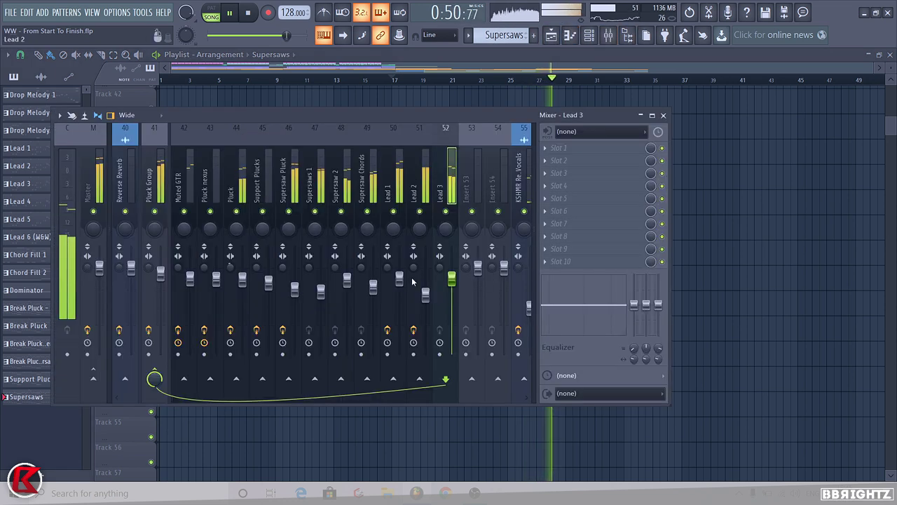
{"action": "left_click_drag", "start_coordinate": [452, 174], "coordinate": [396, 168]}
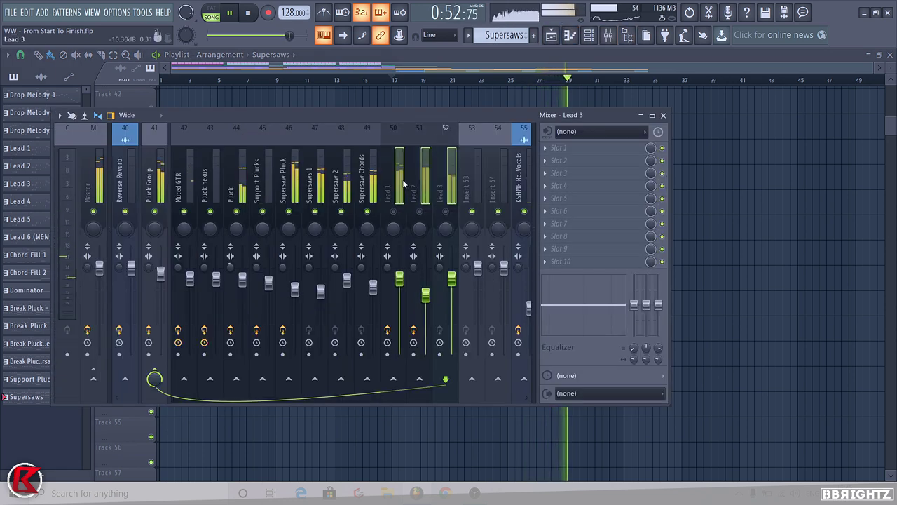
{"action": "left_click", "coordinate": [445, 175]}
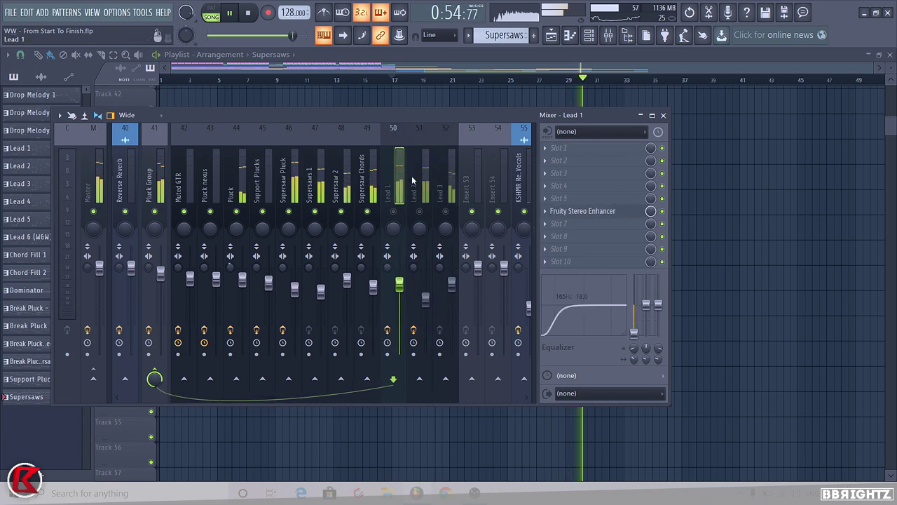
Unmute the three lead tracks during playback, lower Lead 2 a little more, and stop the song.
{"action": "left_click", "coordinate": [419, 211]}
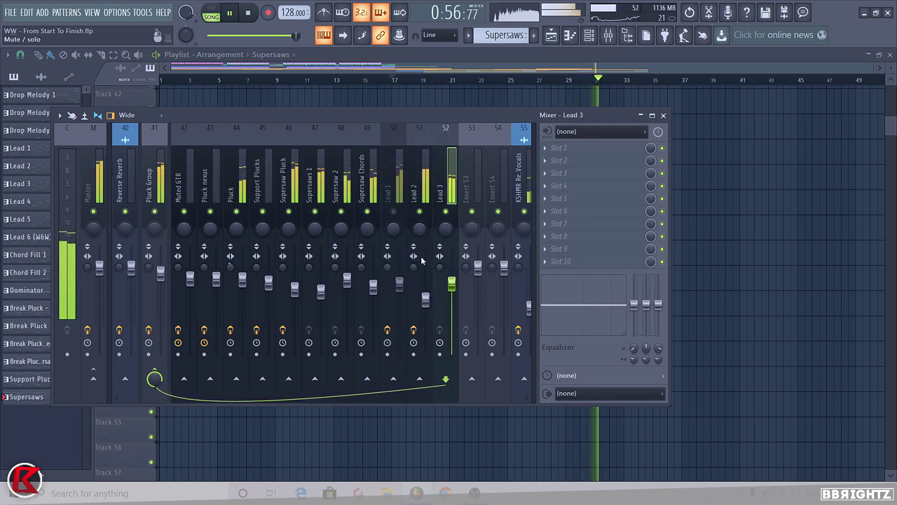
{"action": "left_click_drag", "start_coordinate": [425, 300], "coordinate": [426, 302]}
{"action": "left_click", "coordinate": [393, 211]}
{"action": "left_click", "coordinate": [395, 250]}
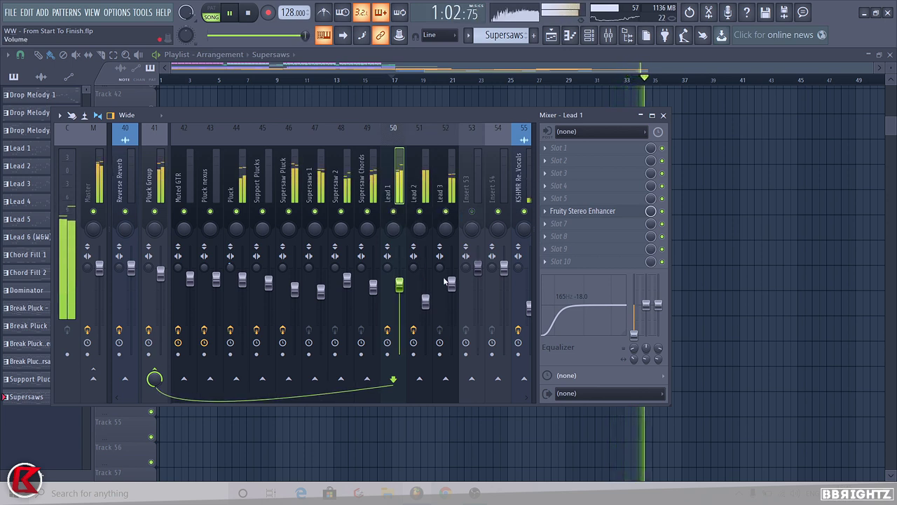
{"action": "left_click", "coordinate": [421, 242]}
{"action": "key", "text": "space"}
{"action": "left_click", "coordinate": [639, 116]}
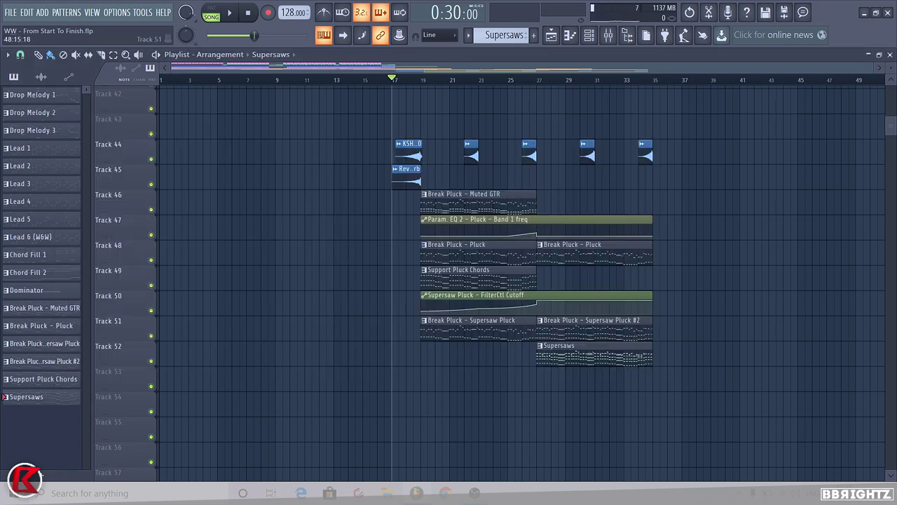
Look over the break's FX, pluck and supersaw clips around Tracks 39 to 52.
{"action": "scroll", "coordinate": [889, 360], "scroll_direction": "up", "scroll_amount": 6}
{"action": "scroll", "coordinate": [722, 250], "scroll_direction": "down", "scroll_amount": 5}
{"action": "scroll", "coordinate": [671, 208], "scroll_direction": "up", "scroll_amount": 2}
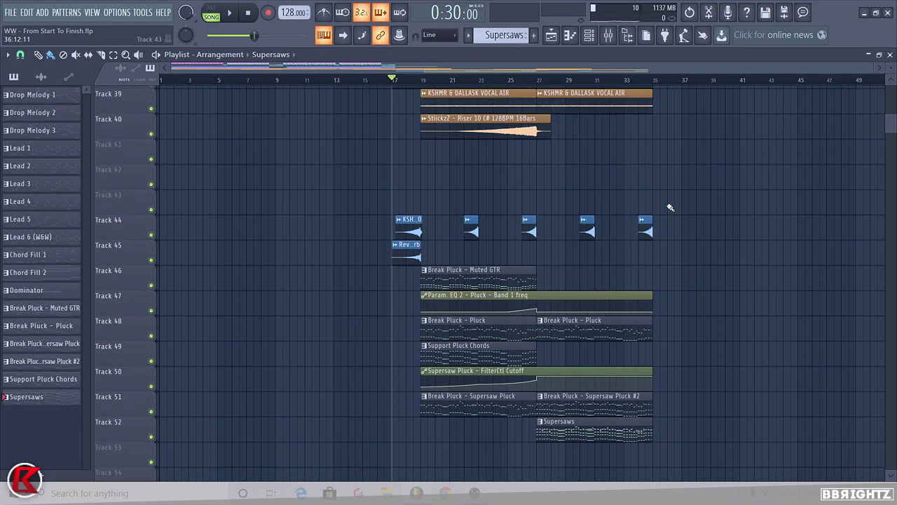
{"action": "scroll", "coordinate": [671, 209], "scroll_direction": "up", "scroll_amount": 6}
{"action": "scroll", "coordinate": [625, 321], "scroll_direction": "down", "scroll_amount": 7}
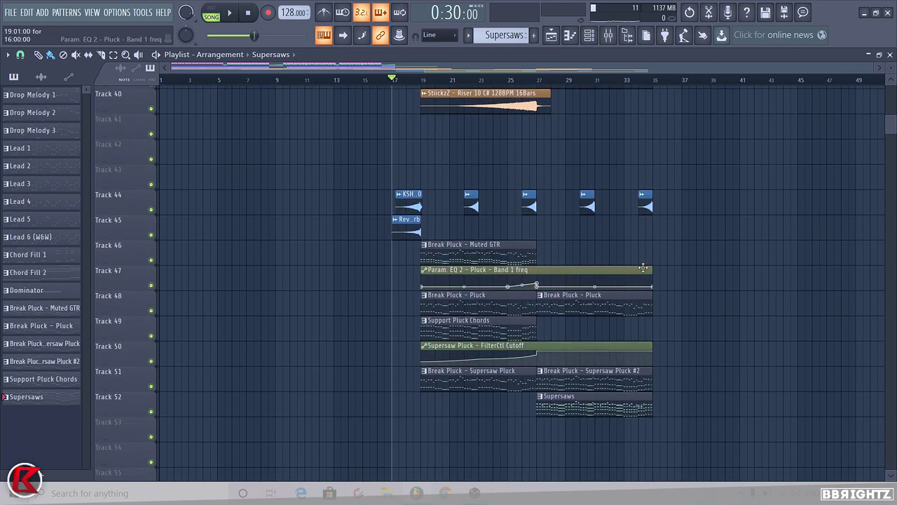
{"action": "scroll", "coordinate": [640, 267], "scroll_direction": "up", "scroll_amount": 4}
{"action": "scroll", "coordinate": [546, 165], "scroll_direction": "down", "scroll_amount": 3}
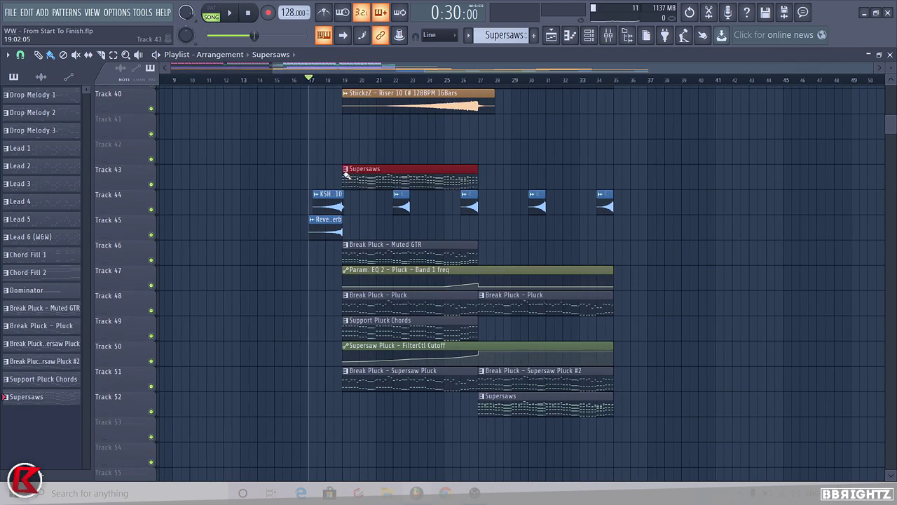
{"action": "left_click_drag", "start_coordinate": [342, 182], "coordinate": [618, 187]}
{"action": "scroll", "coordinate": [596, 189], "scroll_direction": "up", "scroll_amount": 3}
{"action": "scroll", "coordinate": [582, 190], "scroll_direction": "down", "scroll_amount": 3}
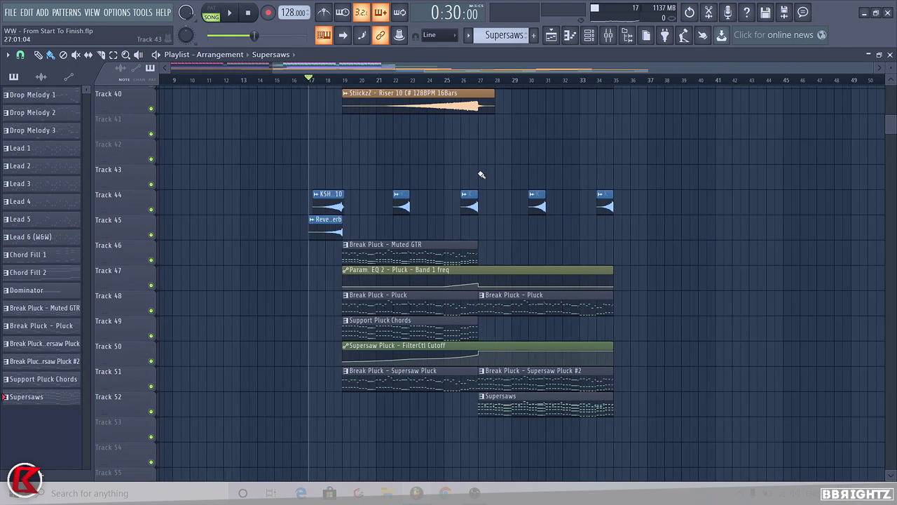
{"action": "left_click_drag", "start_coordinate": [482, 175], "coordinate": [617, 186]}
Review the drop and break clips in the playlist from Track 16 down to Track 52.
{"action": "scroll", "coordinate": [616, 186], "scroll_direction": "down", "scroll_amount": 2}
{"action": "scroll", "coordinate": [622, 194], "scroll_direction": "up", "scroll_amount": 3}
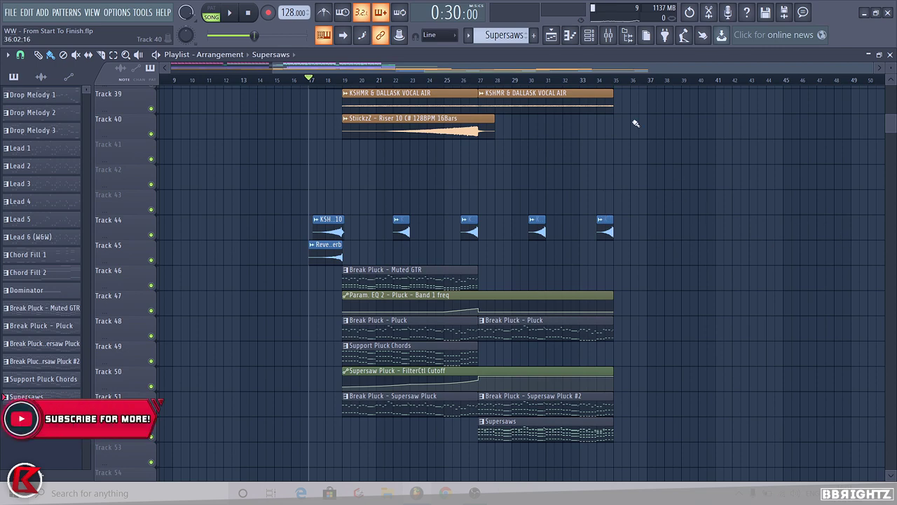
{"action": "scroll", "coordinate": [534, 194], "scroll_direction": "down", "scroll_amount": 2}
{"action": "scroll", "coordinate": [529, 190], "scroll_direction": "up", "scroll_amount": 20}
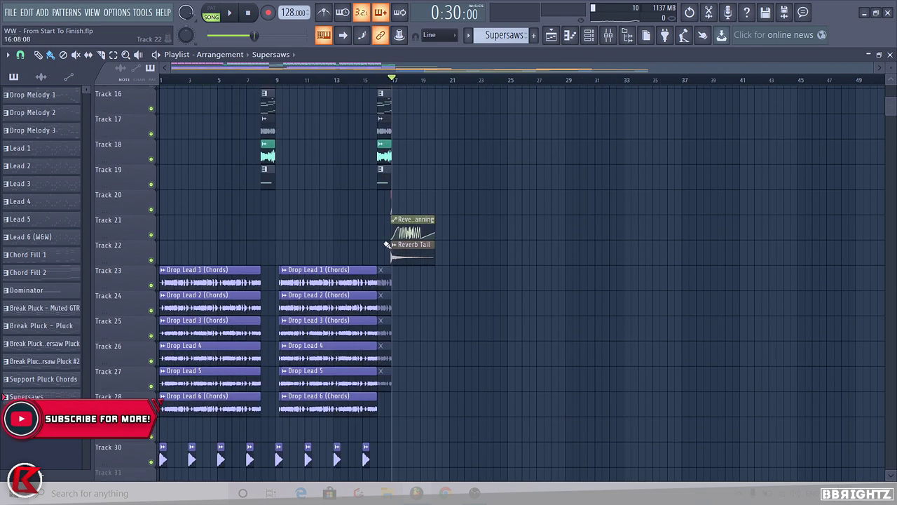
{"action": "scroll", "coordinate": [294, 270], "scroll_direction": "down", "scroll_amount": 8}
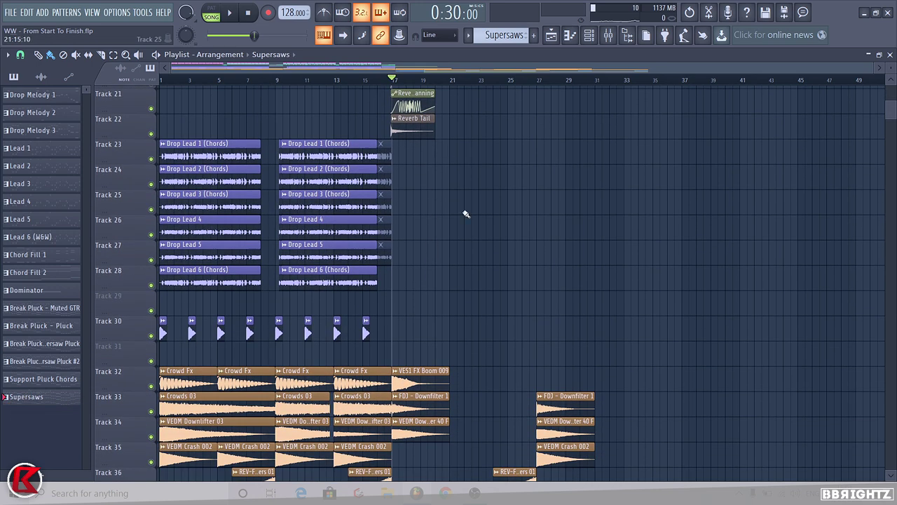
{"action": "scroll", "coordinate": [520, 311], "scroll_direction": "down", "scroll_amount": 14}
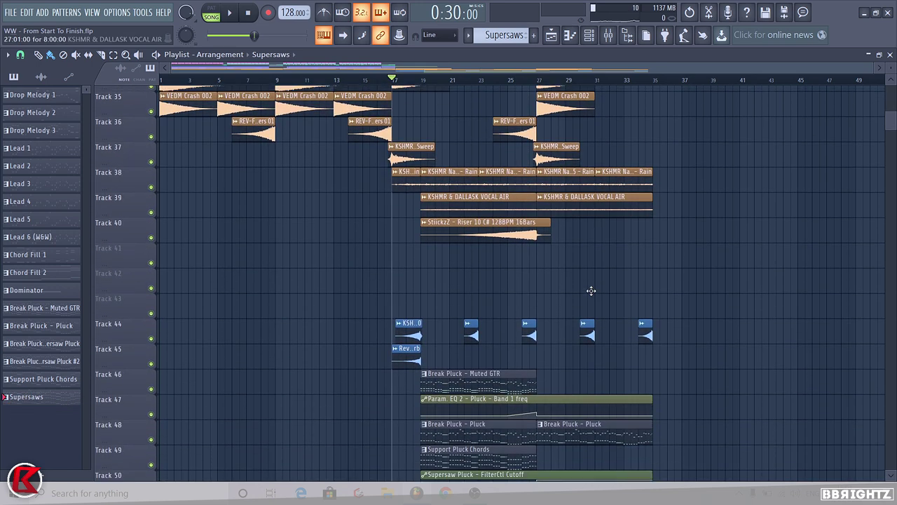
{"action": "scroll", "coordinate": [590, 290], "scroll_direction": "down", "scroll_amount": 1}
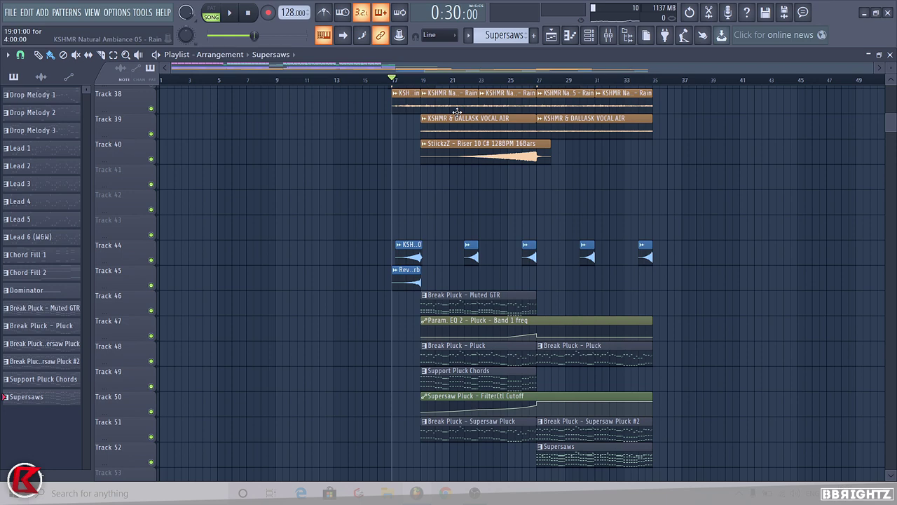
Place the ACX Clap Loop #4 sample from the browser at bar 22 on Track 43.
{"action": "left_click", "coordinate": [633, 41]}
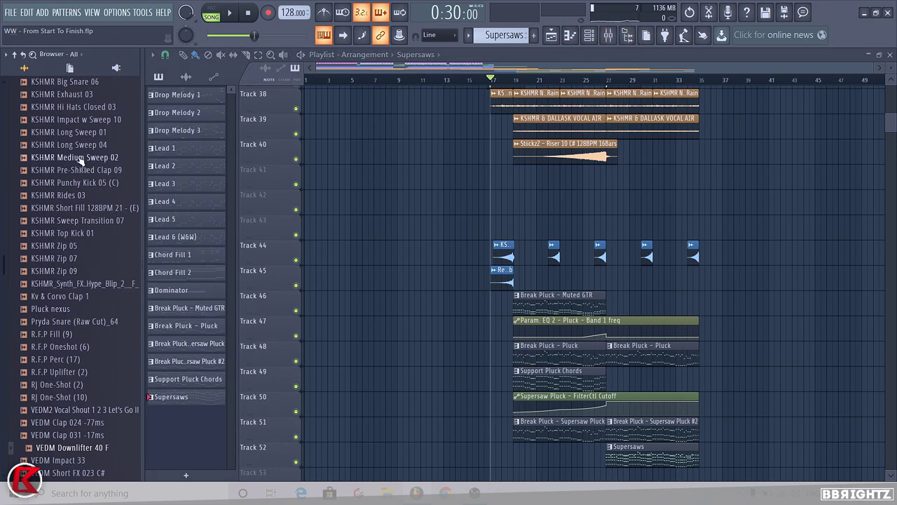
{"action": "scroll", "coordinate": [76, 199], "scroll_direction": "up", "scroll_amount": 2}
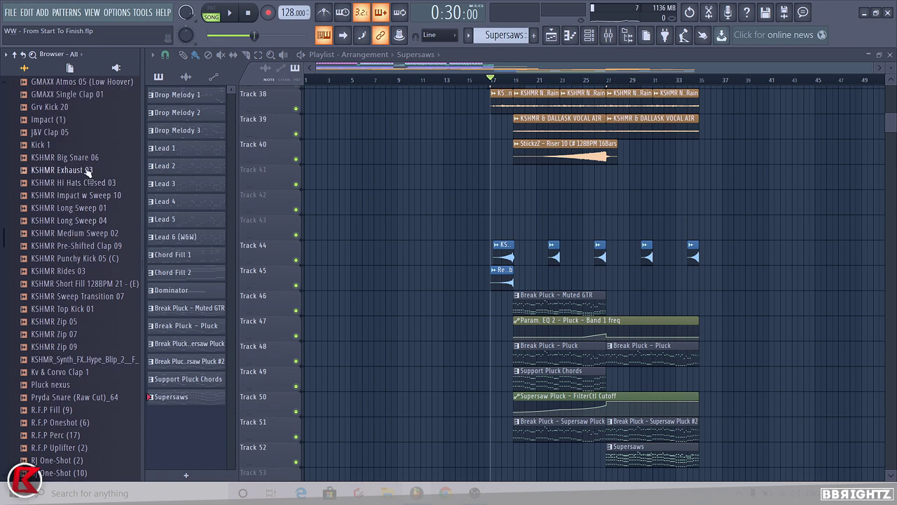
{"action": "left_click", "coordinate": [629, 36]}
{"action": "left_click_drag", "start_coordinate": [66, 133], "coordinate": [360, 237]}
{"action": "scroll", "coordinate": [599, 247], "scroll_direction": "up", "scroll_amount": 5}
{"action": "double_click", "coordinate": [334, 231]}
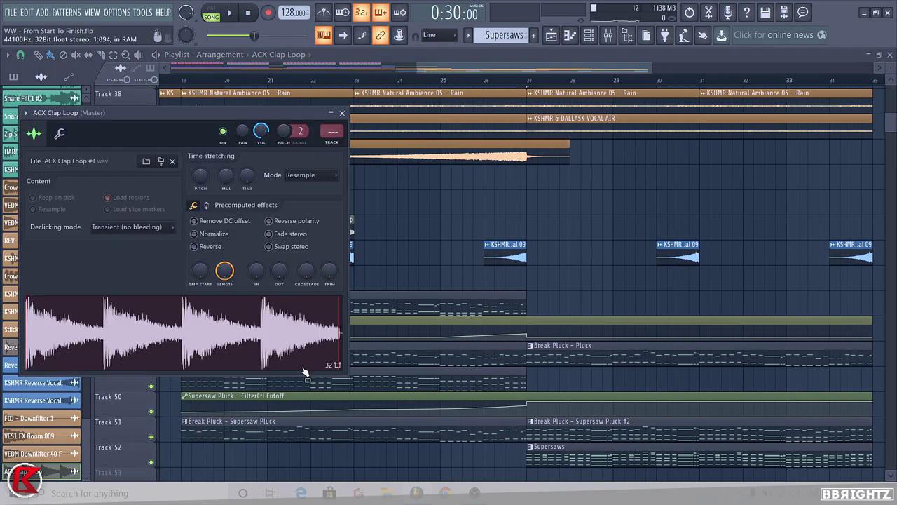
{"action": "key", "text": "Escape"}
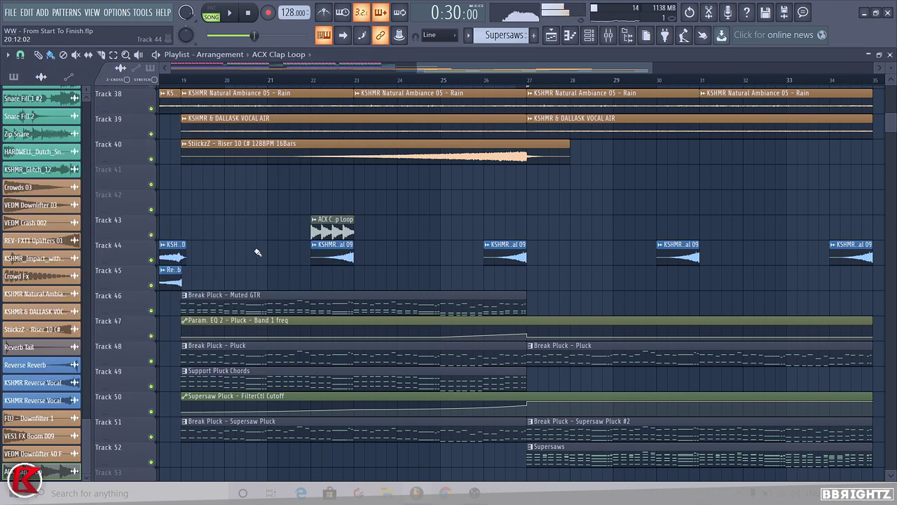
Check the ACX Clap Loop clip and repeat it on Track 7 from bar 27 to bar 36.
{"action": "scroll", "coordinate": [261, 250], "scroll_direction": "up", "scroll_amount": 6}
{"action": "double_click", "coordinate": [633, 227]}
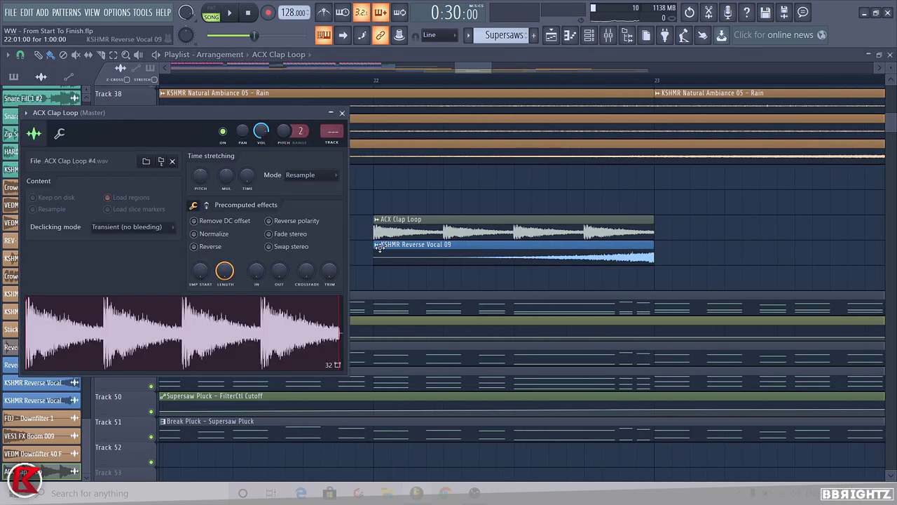
{"action": "key", "text": "Escape"}
{"action": "scroll", "coordinate": [367, 199], "scroll_direction": "down", "scroll_amount": 6}
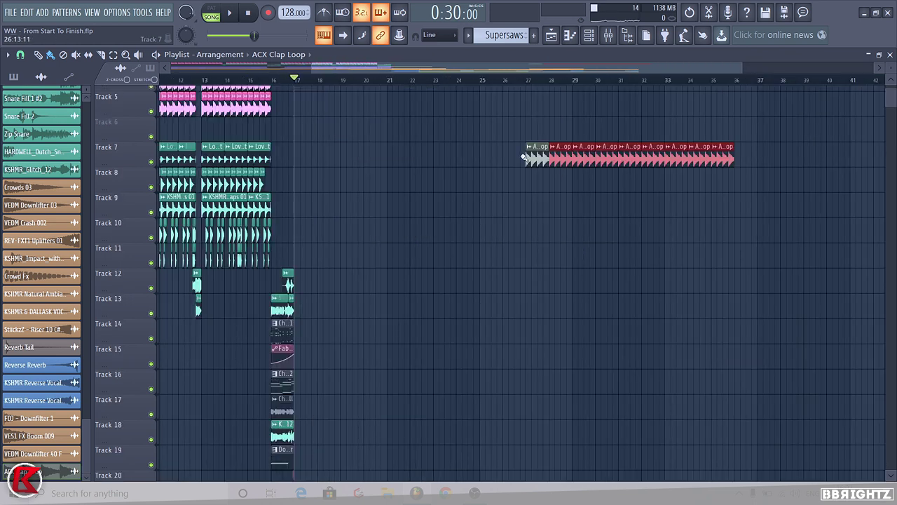
Play the song from just before bar 27 and lower the ACX Clap Loop channel volume to about 47%.
{"action": "left_click", "coordinate": [513, 79]}
{"action": "key", "text": "space"}
{"action": "double_click", "coordinate": [540, 160]}
{"action": "left_click_drag", "start_coordinate": [252, 133], "coordinate": [262, 115]}
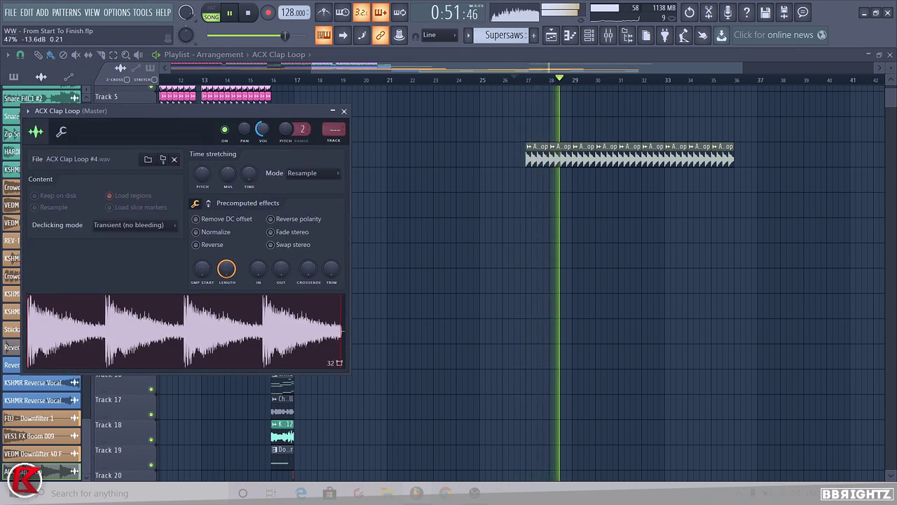
Recolour the ACX Clap Loop clips on Track 7 teal green to match the drum clips.
{"action": "left_click", "coordinate": [529, 148]}
{"action": "left_click", "coordinate": [555, 208]}
{"action": "left_click", "coordinate": [557, 230]}
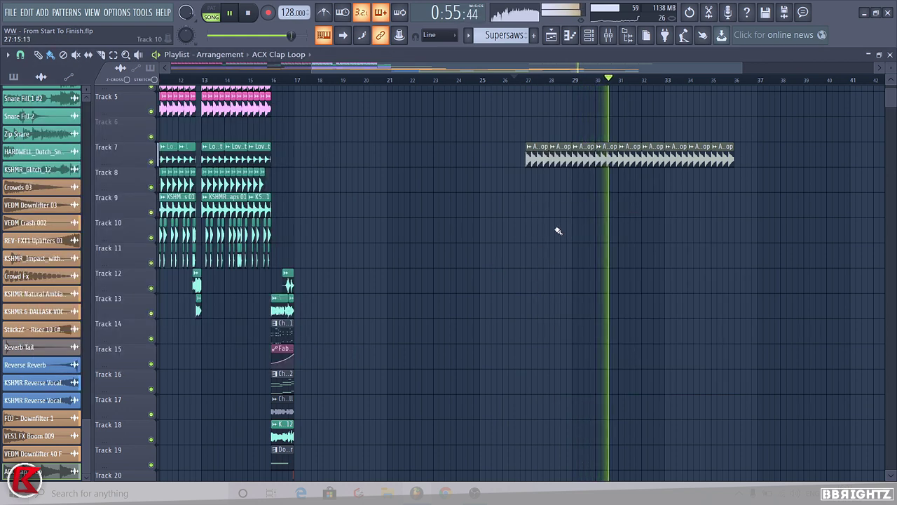
{"action": "left_click", "coordinate": [529, 147]}
{"action": "left_click", "coordinate": [555, 203]}
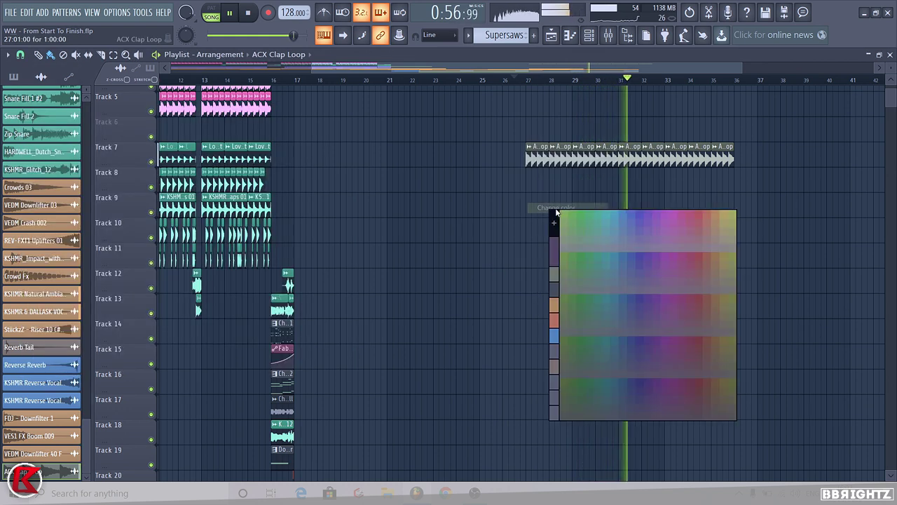
{"action": "left_click", "coordinate": [600, 216]}
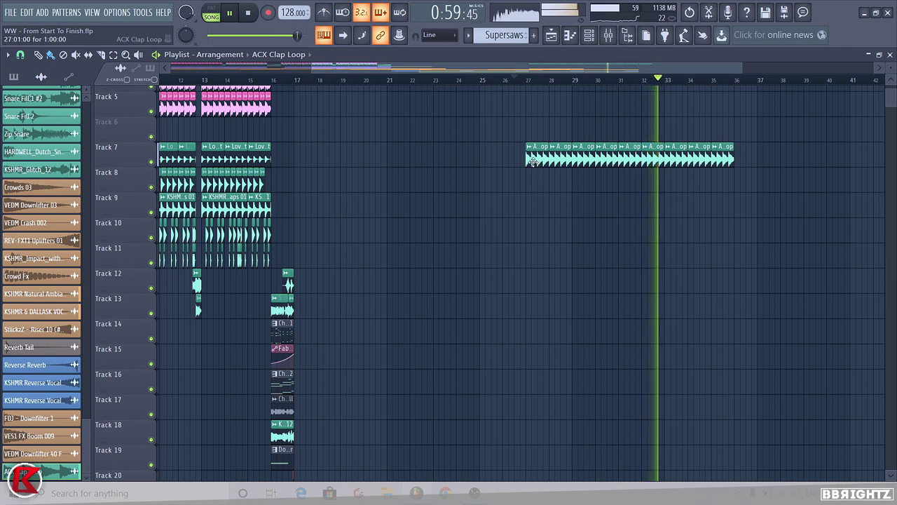
Delete the extra ACX Clap Loop clip after bar 35 on Track 7.
{"action": "scroll", "coordinate": [534, 162], "scroll_direction": "down", "scroll_amount": 3}
{"action": "scroll", "coordinate": [652, 174], "scroll_direction": "up", "scroll_amount": 2}
{"action": "right_click", "coordinate": [660, 160]}
{"action": "scroll", "coordinate": [665, 164], "scroll_direction": "down", "scroll_amount": 2}
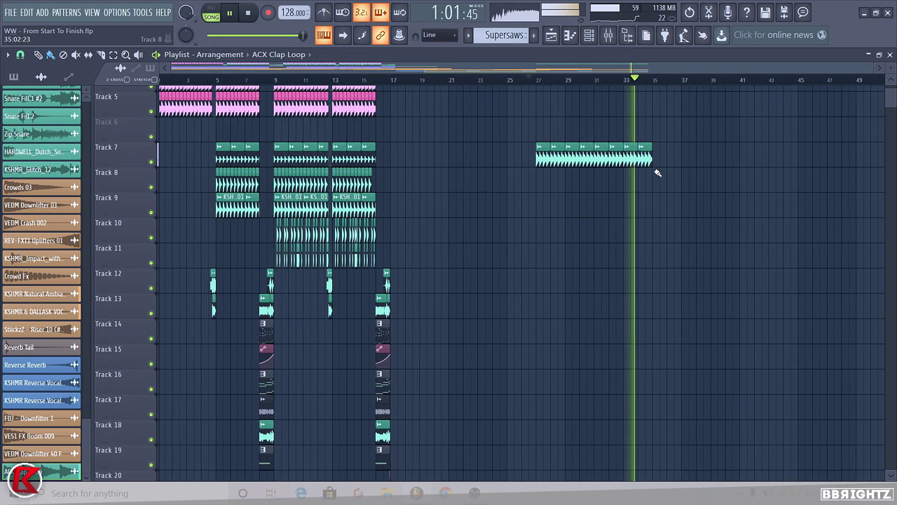
Stop playback and mark bars 31 to 35 as the playlist time selection.
{"action": "key", "text": "space"}
{"action": "left_click", "coordinate": [596, 81]}
{"action": "left_click_drag", "start_coordinate": [595, 81], "coordinate": [653, 84]}
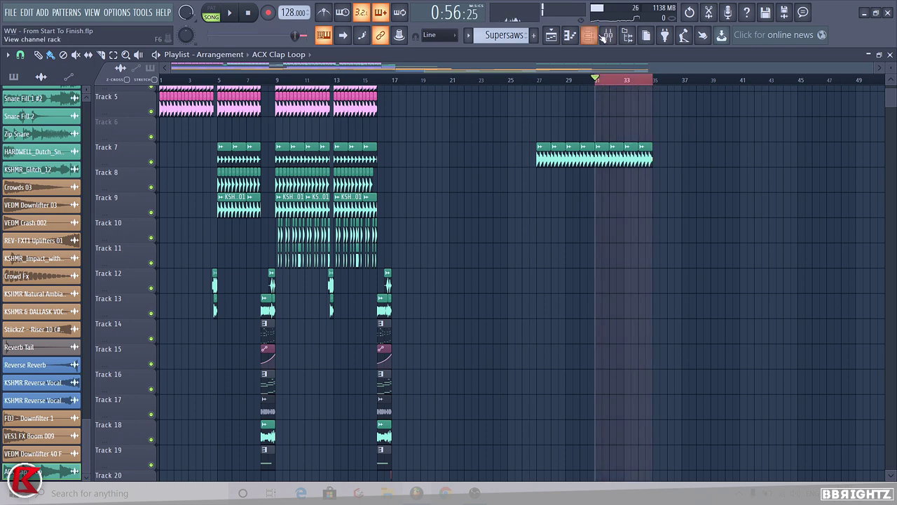
Open the REV-DRUMS5 Claps folder inside Revealed Drums Vol. 5 in the sample browser.
{"action": "left_click", "coordinate": [627, 37]}
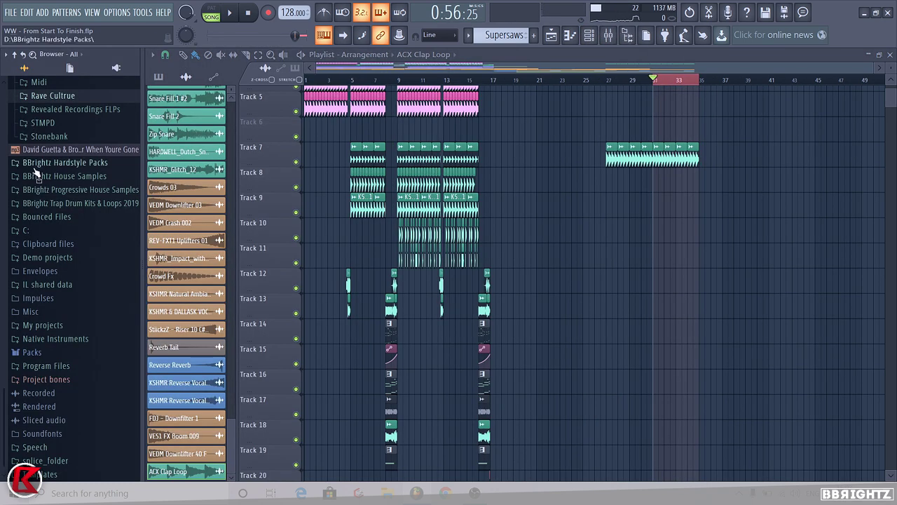
{"action": "scroll", "coordinate": [35, 176], "scroll_direction": "up", "scroll_amount": 3}
{"action": "scroll", "coordinate": [82, 386], "scroll_direction": "down", "scroll_amount": 10}
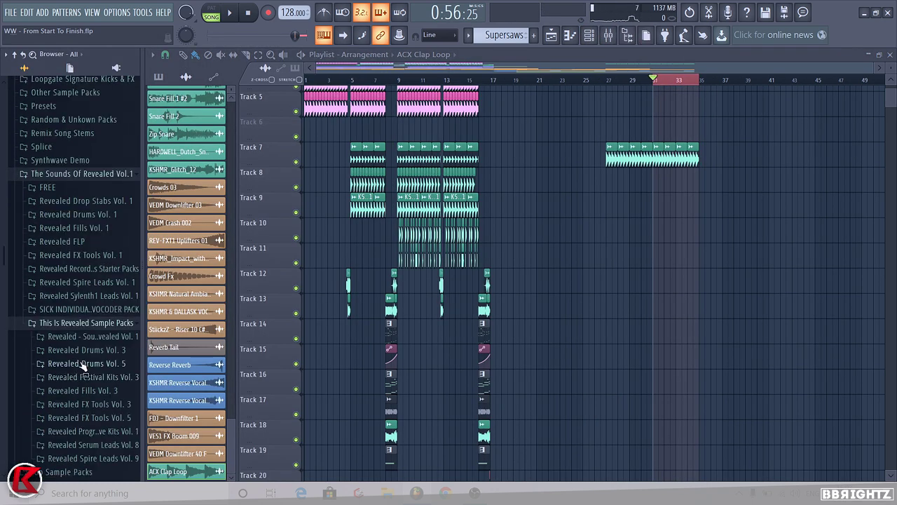
{"action": "left_click", "coordinate": [84, 363]}
{"action": "left_click", "coordinate": [83, 216]}
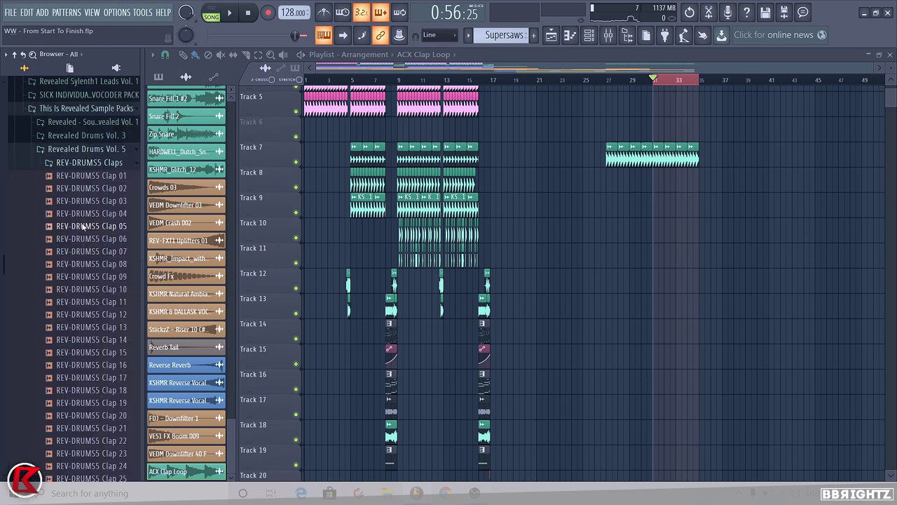
Audition the clap samples in the REV-DRUMS5 Claps folder one after another, up to Clap 24.
{"action": "key", "text": "Down"}
{"action": "key", "text": "Down"}
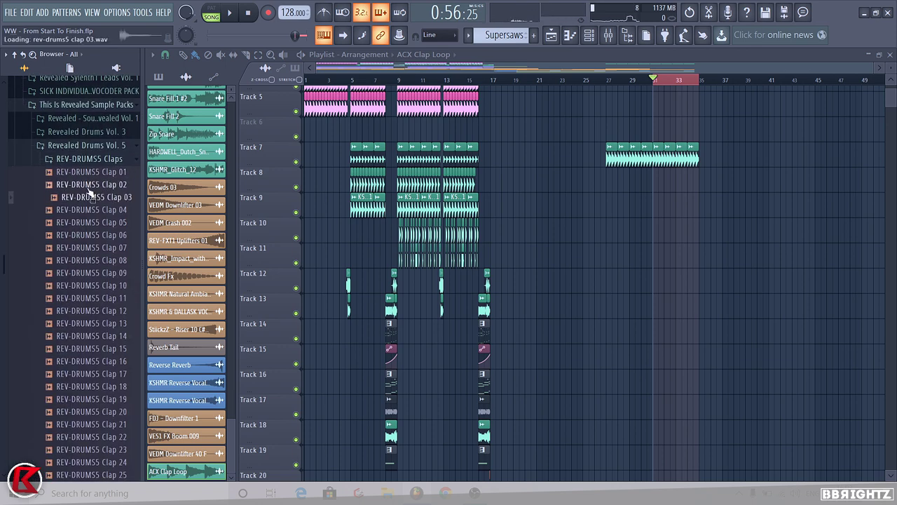
{"action": "key", "text": "Up"}
{"action": "key", "text": "Down"}
{"action": "key", "text": "Down"}
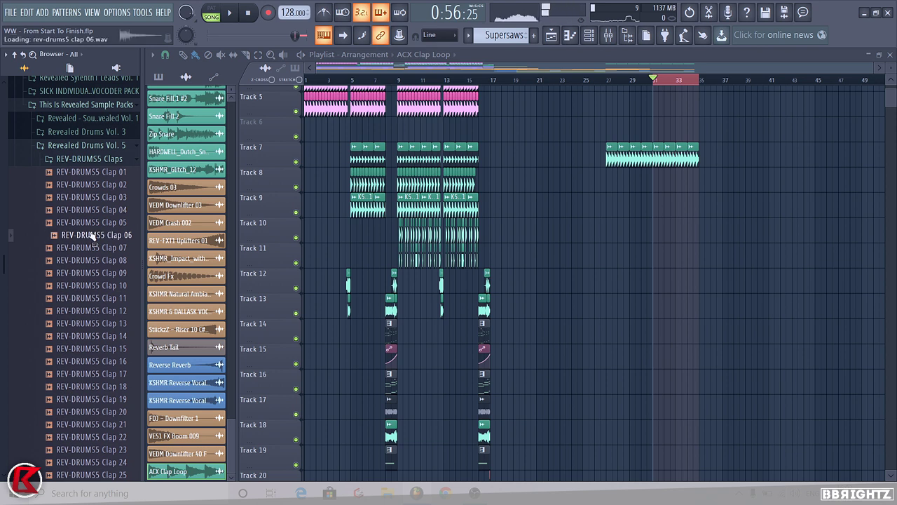
{"action": "key", "text": "Down"}
{"action": "key", "text": "Down"}
{"action": "key", "text": "Down"}
{"action": "key", "text": "Down"}
{"action": "key", "text": "Down"}
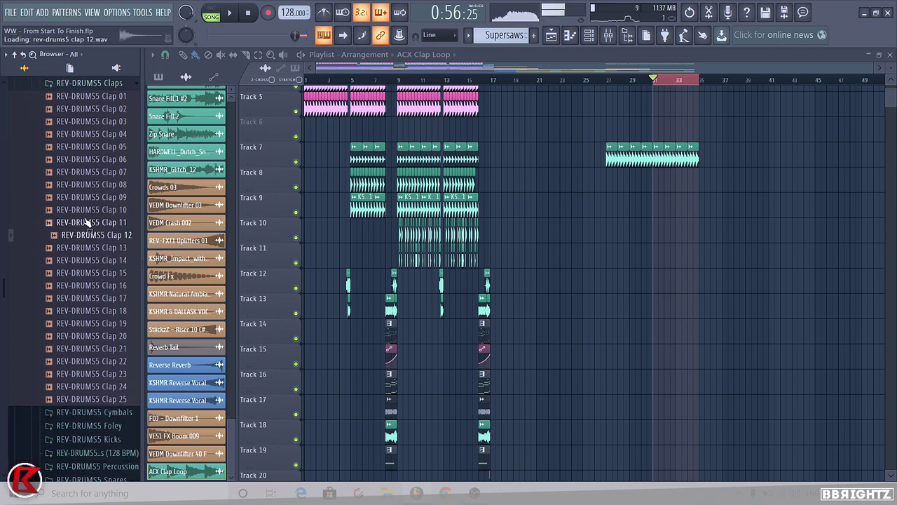
{"action": "key", "text": "Down"}
{"action": "key", "text": "Down"}
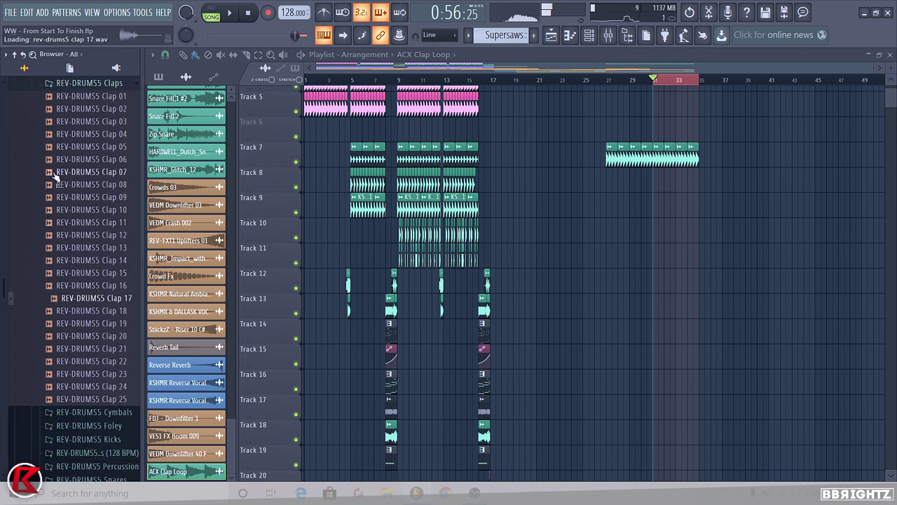
{"action": "key", "text": "Down"}
{"action": "key", "text": "Down"}
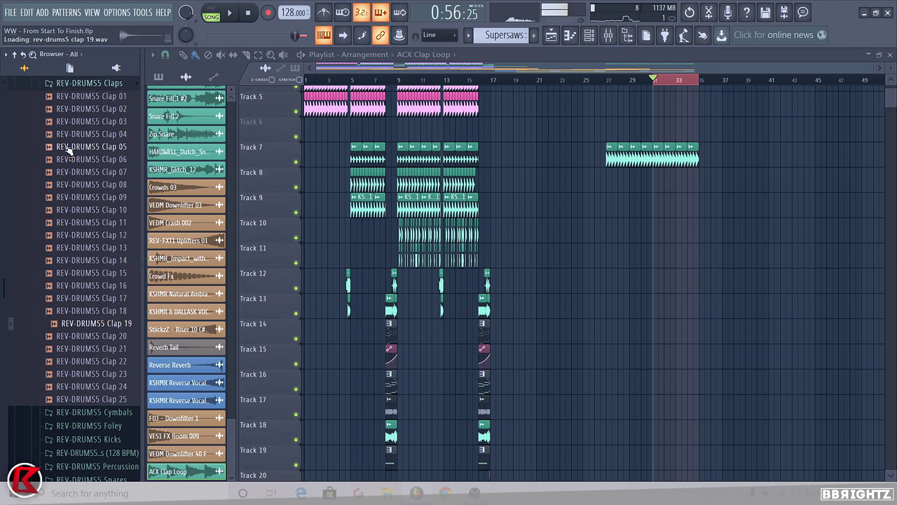
{"action": "key", "text": "Down"}
{"action": "scroll", "coordinate": [79, 157], "scroll_direction": "up", "scroll_amount": 2}
{"action": "key", "text": "Down"}
{"action": "key", "text": "Down"}
{"action": "key", "text": "Down"}
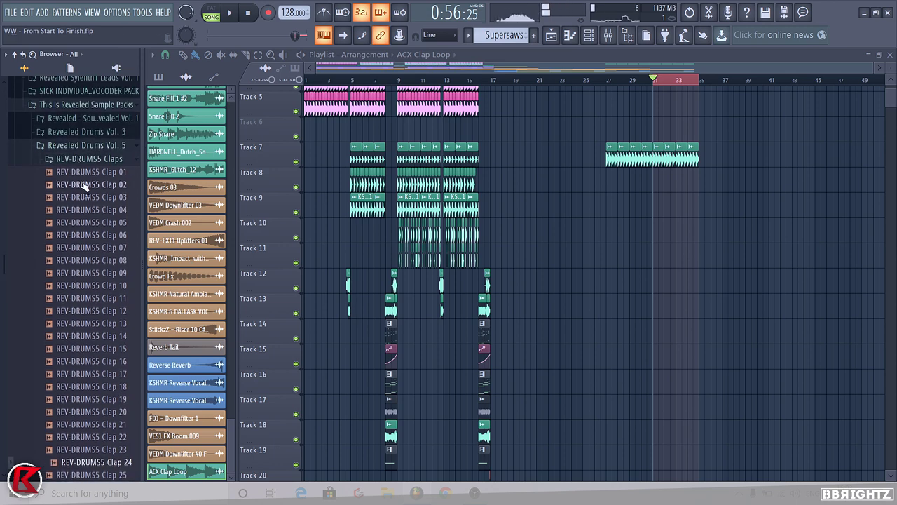
Close the Revealed Drums Vol. 5 folder and open the REV-DRUMS3 Claps folder in Revealed Drums Vol. 3.
{"action": "left_click", "coordinate": [86, 161]}
{"action": "left_click", "coordinate": [92, 145]}
{"action": "left_click", "coordinate": [87, 132]}
{"action": "left_click", "coordinate": [90, 145]}
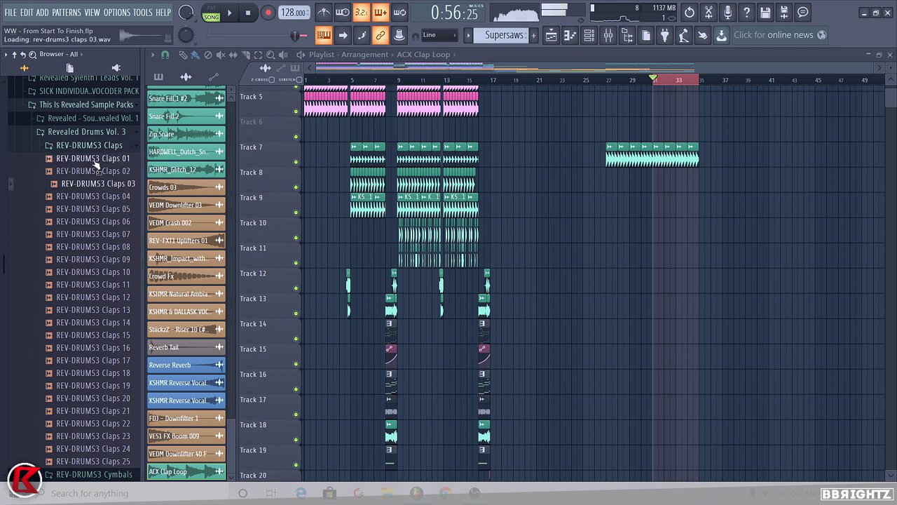
Place REV-DRUMS3 Claps 05 on Track 8 at bar 31 and repeat it on every beat up to bar 35.
{"action": "left_click", "coordinate": [91, 212]}
{"action": "scroll", "coordinate": [643, 181], "scroll_direction": "up", "scroll_amount": 6}
{"action": "left_click_drag", "start_coordinate": [640, 186], "coordinate": [614, 188]}
{"action": "double_click", "coordinate": [615, 159]}
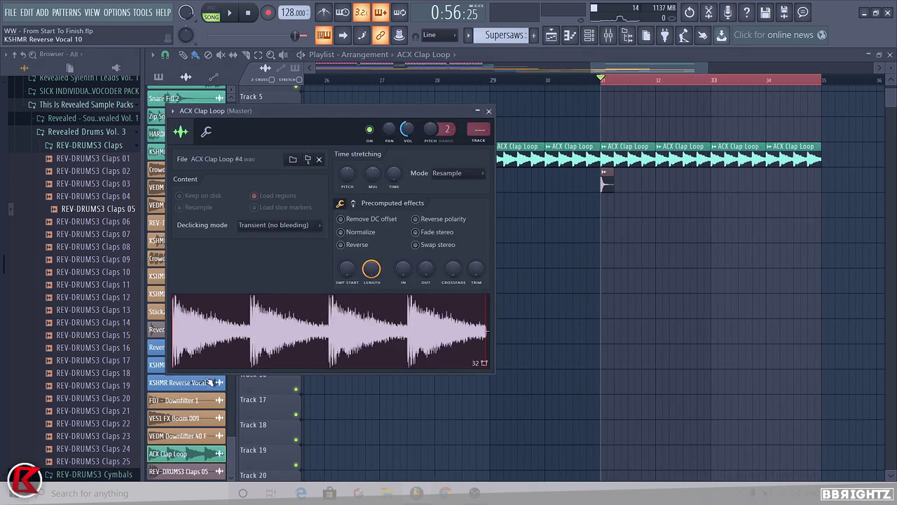
{"action": "key", "text": "Escape"}
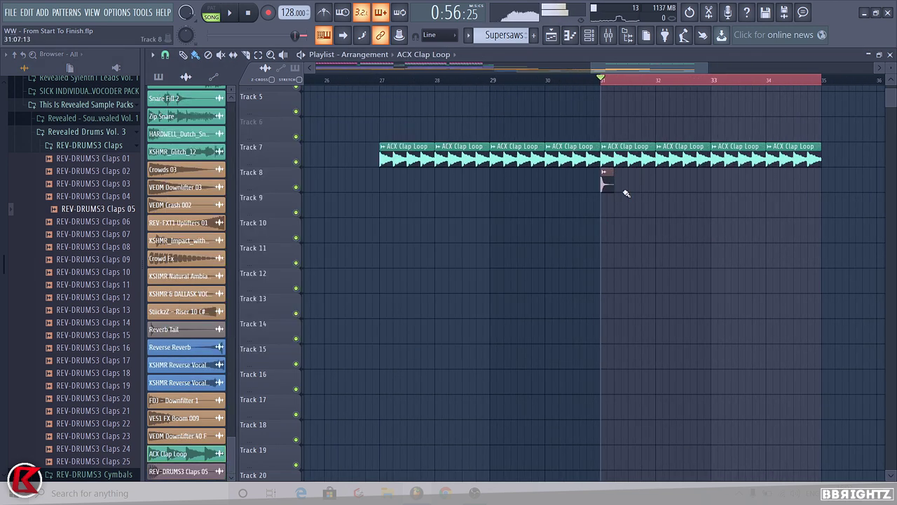
{"action": "left_click_drag", "start_coordinate": [659, 188], "coordinate": [818, 190]}
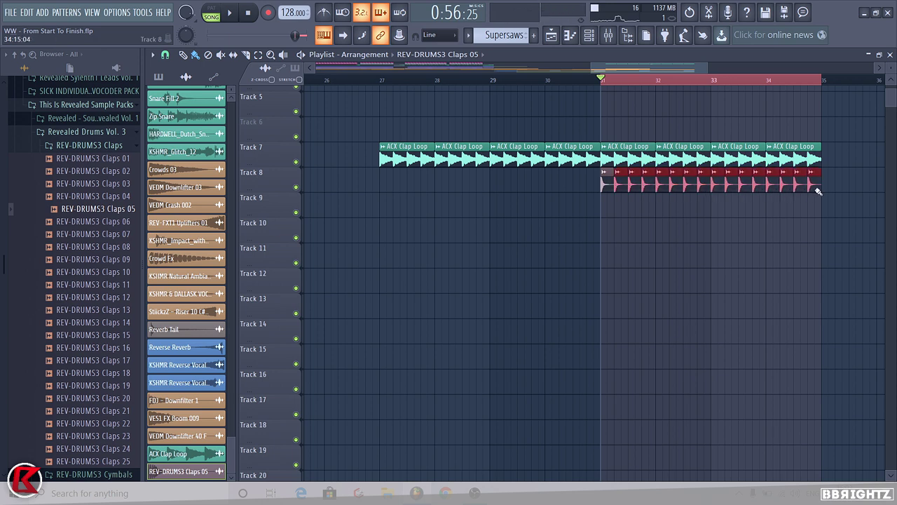
Mute the ACX Clap Loop clips from bar 31 to 35 and set the REV-DRUMS3 Claps 05 volume to 57% during playback.
{"action": "double_click", "coordinate": [805, 185]}
{"action": "key", "text": "space"}
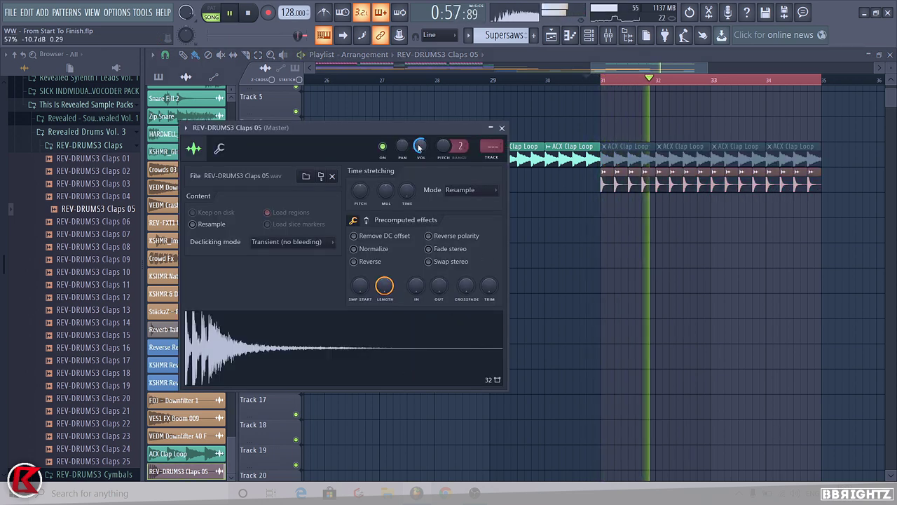
{"action": "left_click", "coordinate": [501, 128]}
Recolour the REV-DRUMS3 Claps 05 clips on Track 8 teal green and stop playback.
{"action": "left_click", "coordinate": [605, 172]}
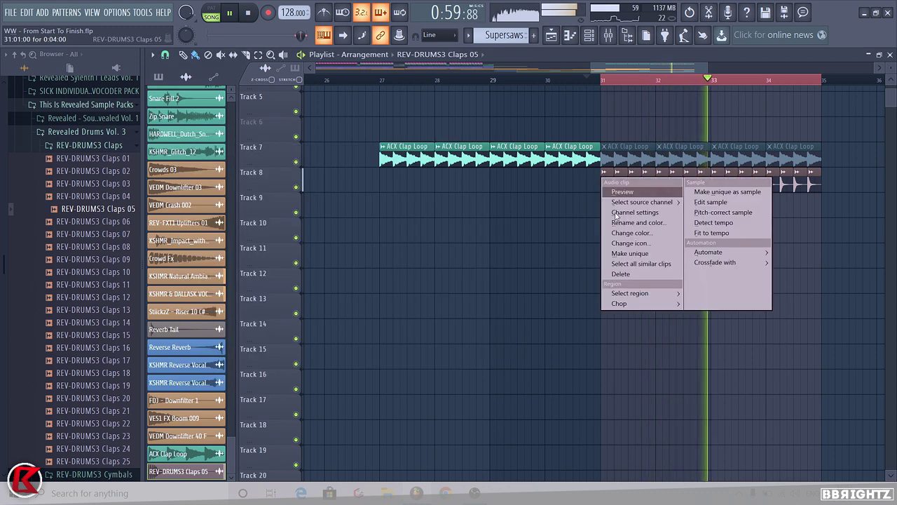
{"action": "left_click", "coordinate": [634, 233]}
{"action": "left_click", "coordinate": [626, 302]}
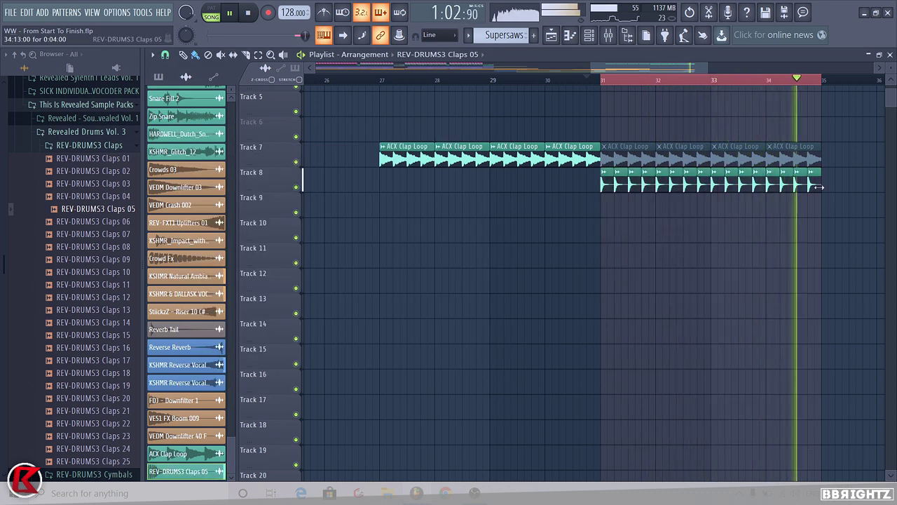
{"action": "key", "text": "space"}
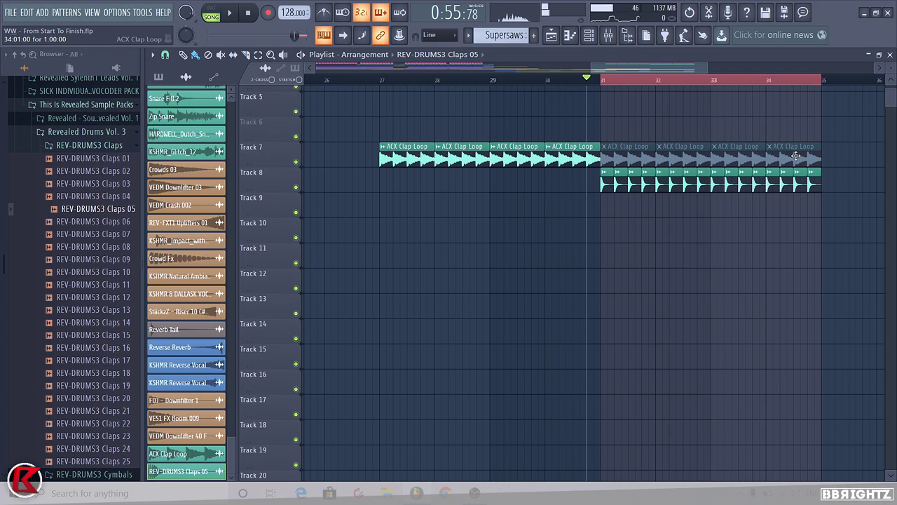
Unmute the ACX Clap Loop clips from bar 31 to 35 and clear the time selection.
{"action": "left_click_drag", "start_coordinate": [797, 156], "coordinate": [685, 160]}
{"action": "right_click", "coordinate": [587, 79]}
{"action": "scroll", "coordinate": [796, 199], "scroll_direction": "down", "scroll_amount": 5}
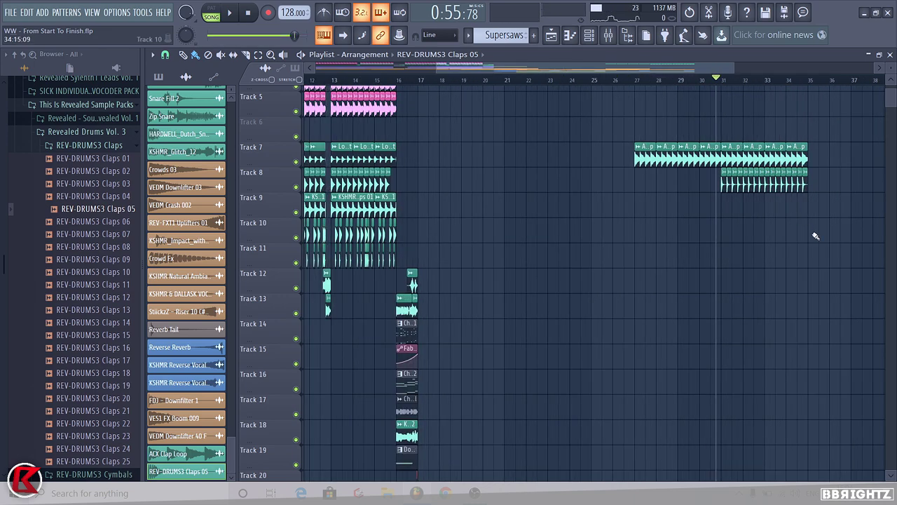
Select the last beat before bar 27 in the playlist timeline and briefly play the transition into the supersaws.
{"action": "left_click_drag", "start_coordinate": [891, 99], "coordinate": [890, 123]}
{"action": "scroll", "coordinate": [613, 226], "scroll_direction": "down", "scroll_amount": 3}
{"action": "scroll", "coordinate": [625, 89], "scroll_direction": "up", "scroll_amount": 4}
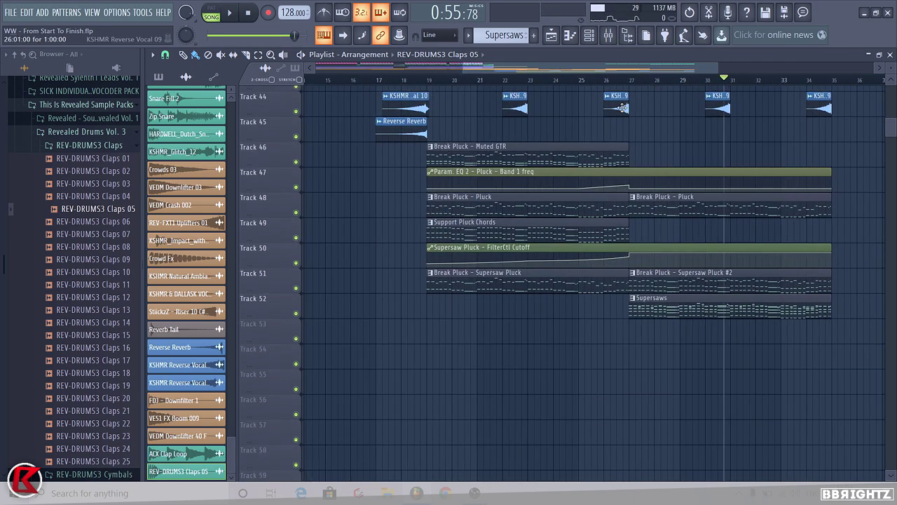
{"action": "left_click_drag", "start_coordinate": [640, 80], "coordinate": [630, 80]}
{"action": "scroll", "coordinate": [641, 83], "scroll_direction": "up", "scroll_amount": 2}
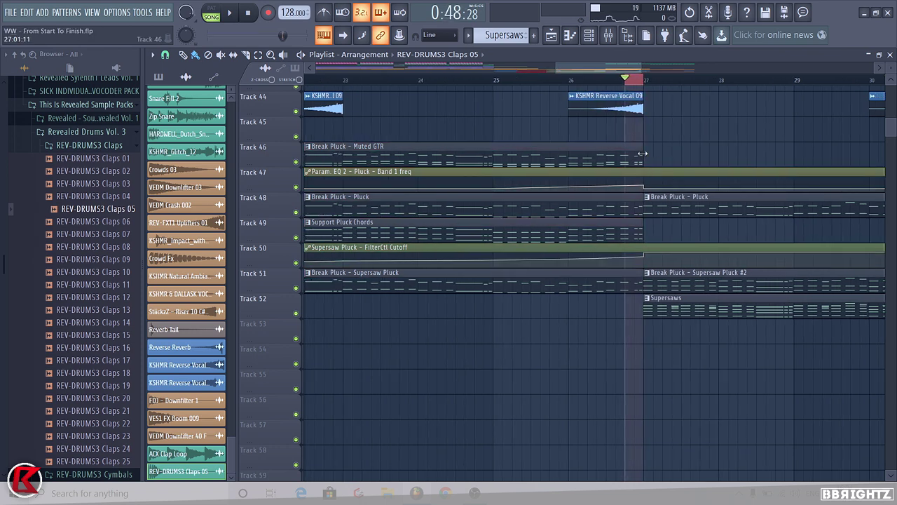
{"action": "key", "text": "space"}
{"action": "key", "text": "space"}
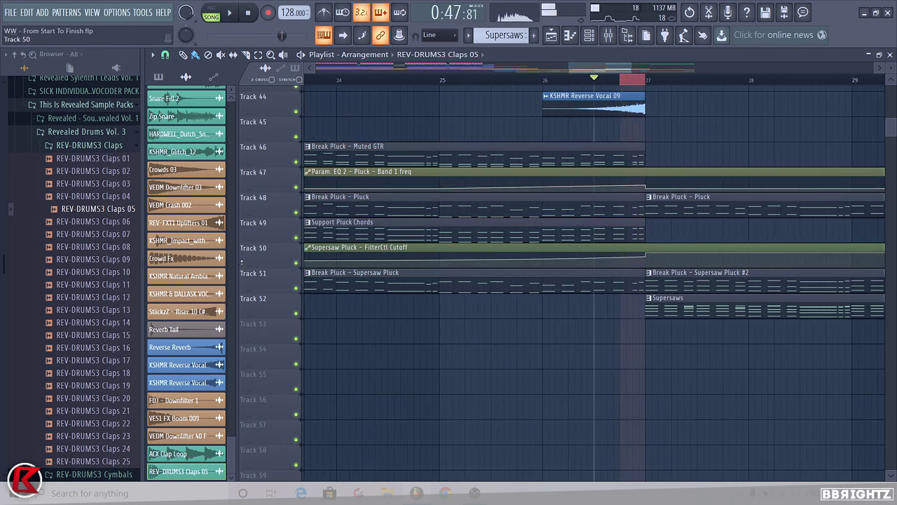
Collapse the Revealed Drums Vol. 3 and This Is Revealed Sample Packs folders in the browser.
{"action": "left_click", "coordinate": [102, 136]}
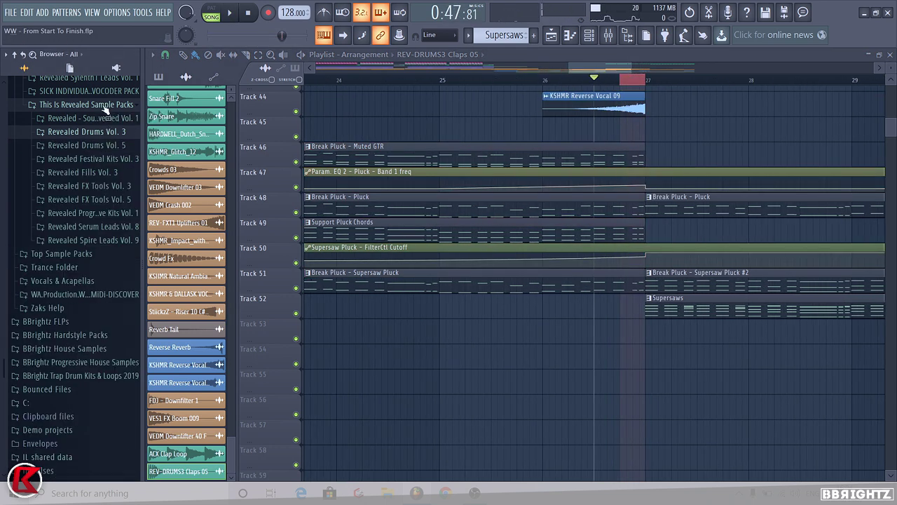
{"action": "left_click", "coordinate": [104, 106]}
{"action": "scroll", "coordinate": [703, 343], "scroll_direction": "down", "scroll_amount": 4}
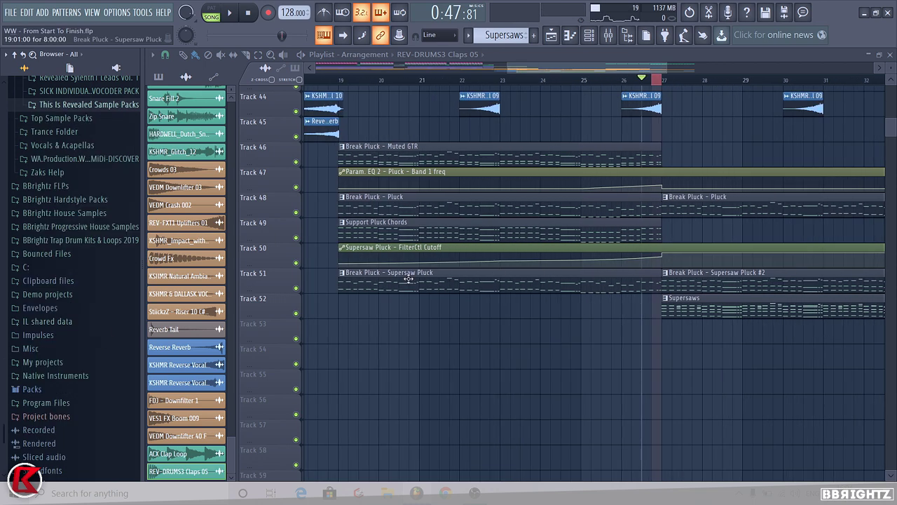
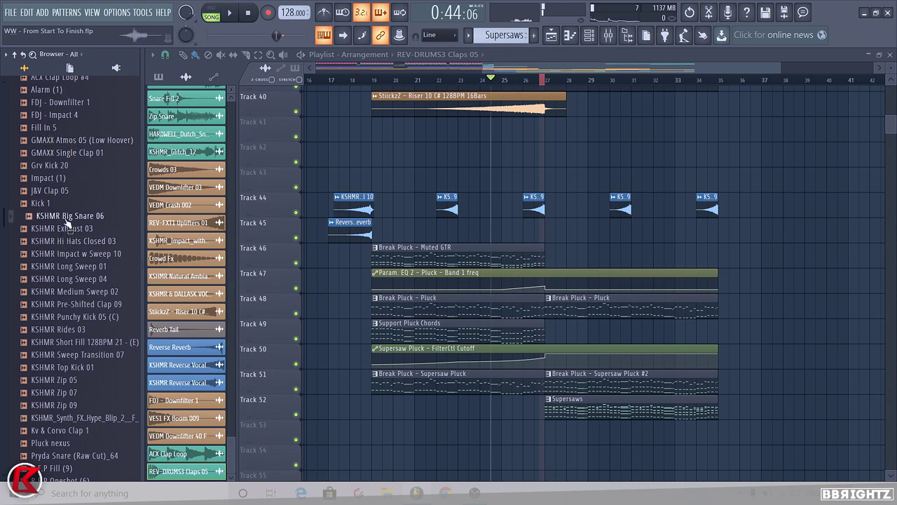
Place the KSHMR Big Snare 06 sample on Track 42 in bar 26 and shorten it to its build-up on the second beat.
{"action": "left_click_drag", "start_coordinate": [68, 222], "coordinate": [645, 162]}
{"action": "scroll", "coordinate": [645, 169], "scroll_direction": "up", "scroll_amount": 10}
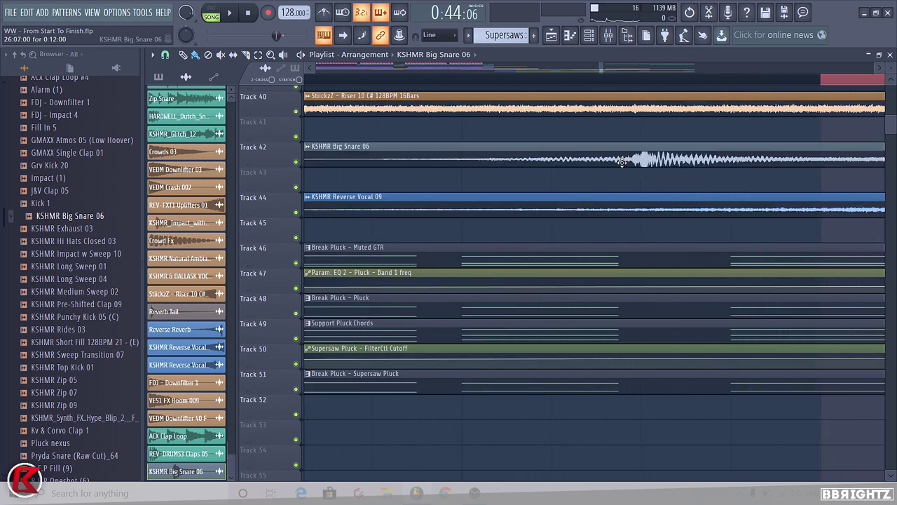
{"action": "right_click", "coordinate": [671, 157]}
{"action": "scroll", "coordinate": [657, 159], "scroll_direction": "down", "scroll_amount": 3}
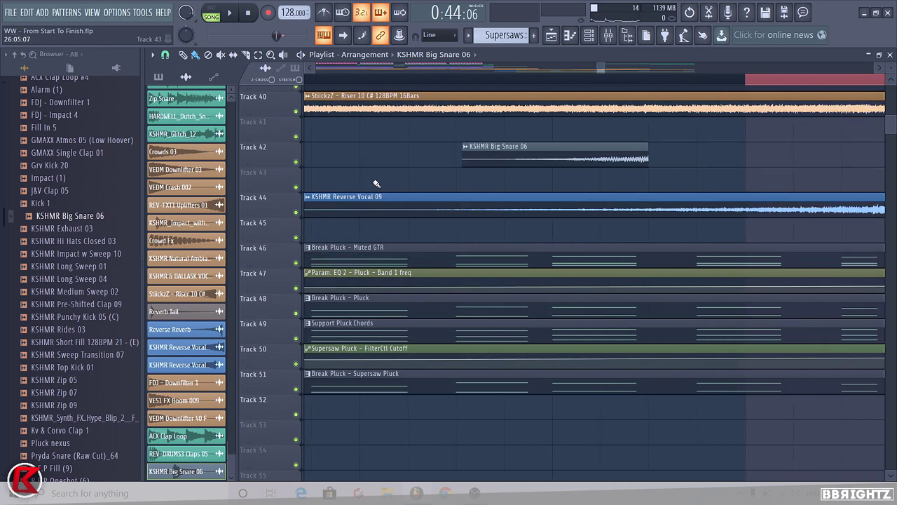
{"action": "left_click", "coordinate": [467, 148]}
{"action": "left_click", "coordinate": [476, 167]}
{"action": "scroll", "coordinate": [600, 164], "scroll_direction": "up", "scroll_amount": 3}
{"action": "scroll", "coordinate": [448, 167], "scroll_direction": "down", "scroll_amount": 6}
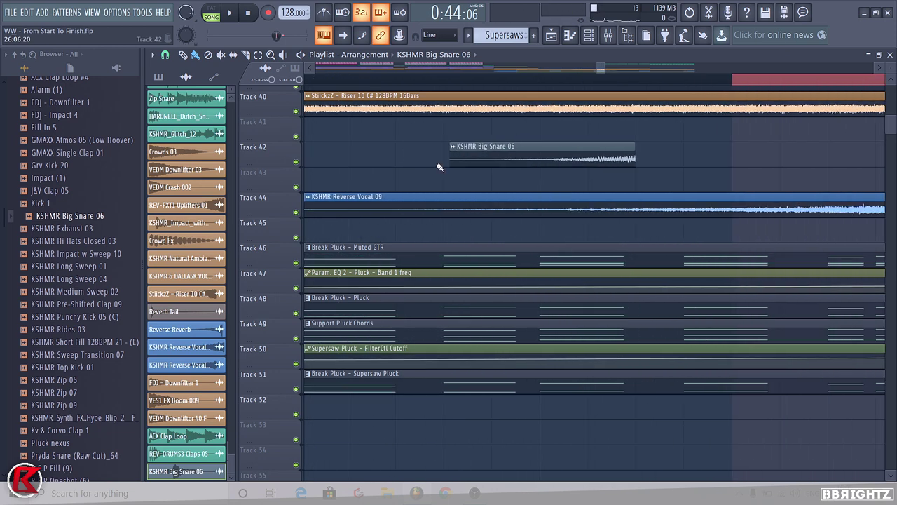
{"action": "left_click_drag", "start_coordinate": [495, 166], "coordinate": [450, 167]}
{"action": "scroll", "coordinate": [464, 172], "scroll_direction": "down", "scroll_amount": 5}
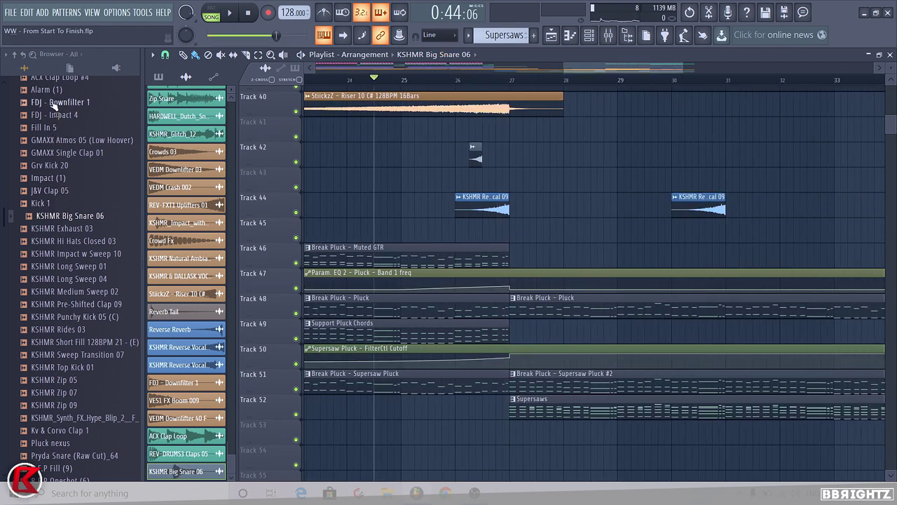
Add the Pryda Snare (Raw Cut)_64 sample to Track 43 on the last two beats of bar 26.
{"action": "scroll", "coordinate": [69, 452], "scroll_direction": "down", "scroll_amount": 4}
{"action": "left_click_drag", "start_coordinate": [70, 303], "coordinate": [486, 189]}
{"action": "scroll", "coordinate": [490, 186], "scroll_direction": "up", "scroll_amount": 4}
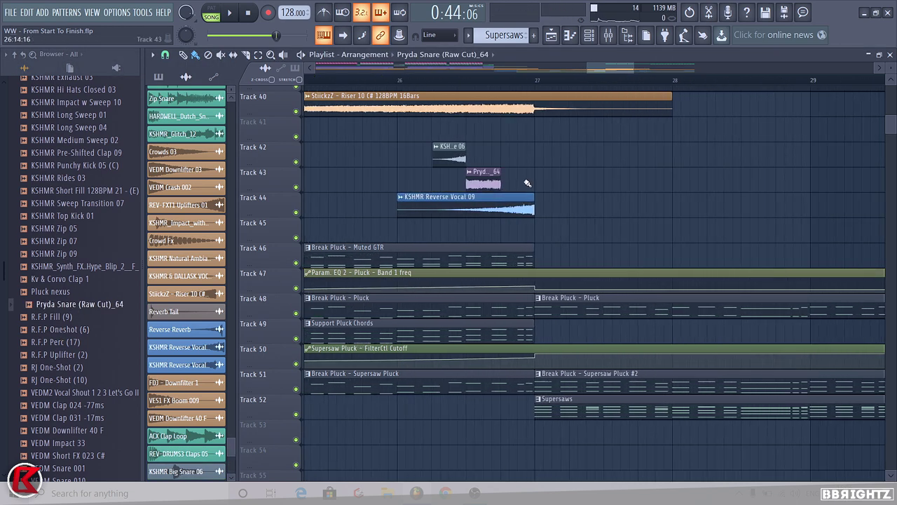
{"action": "left_click", "coordinate": [492, 181]}
Play the transition and lower the Pryda Snare channel volume to 60%.
{"action": "key", "text": "space"}
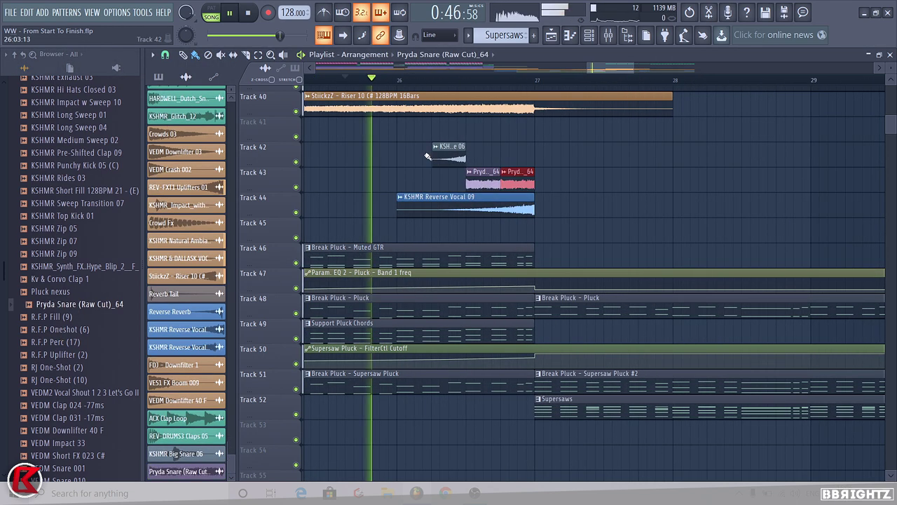
{"action": "double_click", "coordinate": [481, 182]}
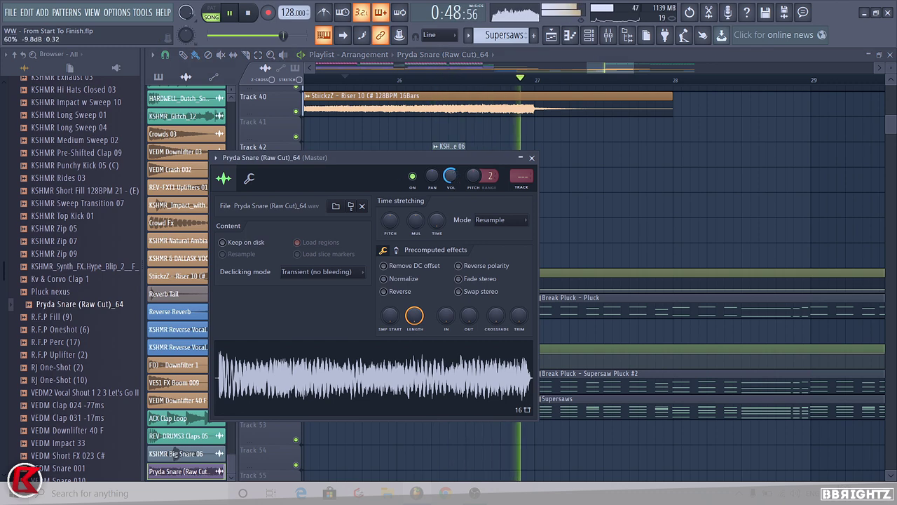
{"action": "key", "text": "Escape"}
{"action": "key", "text": "space"}
Recolour the Pryda Snare (Raw Cut)_64 and KSHMR Big Snare 06 clips teal green.
{"action": "left_click", "coordinate": [469, 171]}
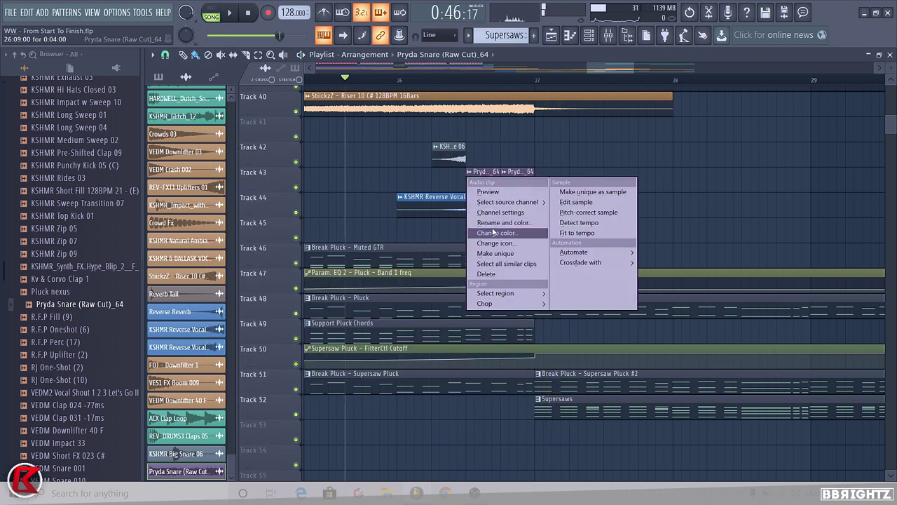
{"action": "left_click", "coordinate": [493, 227]}
{"action": "left_click", "coordinate": [492, 223]}
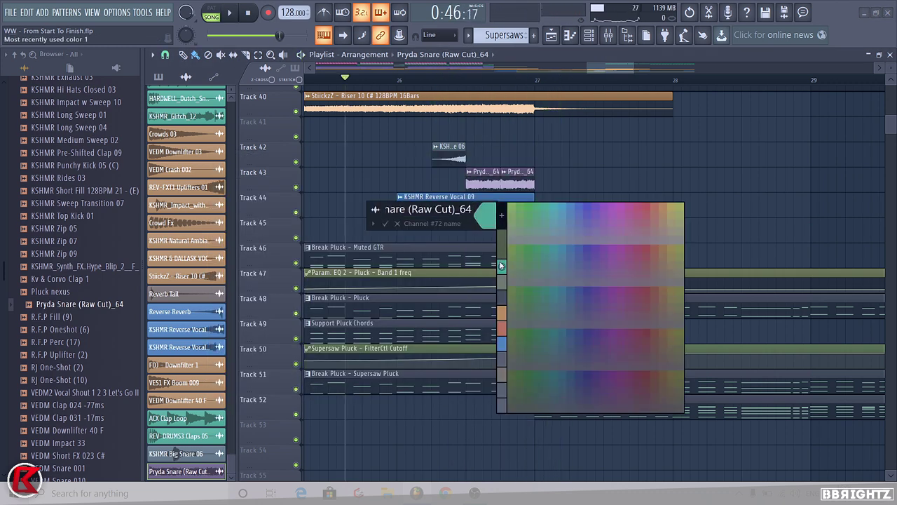
{"action": "left_click", "coordinate": [501, 265]}
{"action": "key", "text": "Return"}
{"action": "left_click", "coordinate": [435, 146]}
{"action": "left_click", "coordinate": [450, 208]}
{"action": "left_click", "coordinate": [455, 274]}
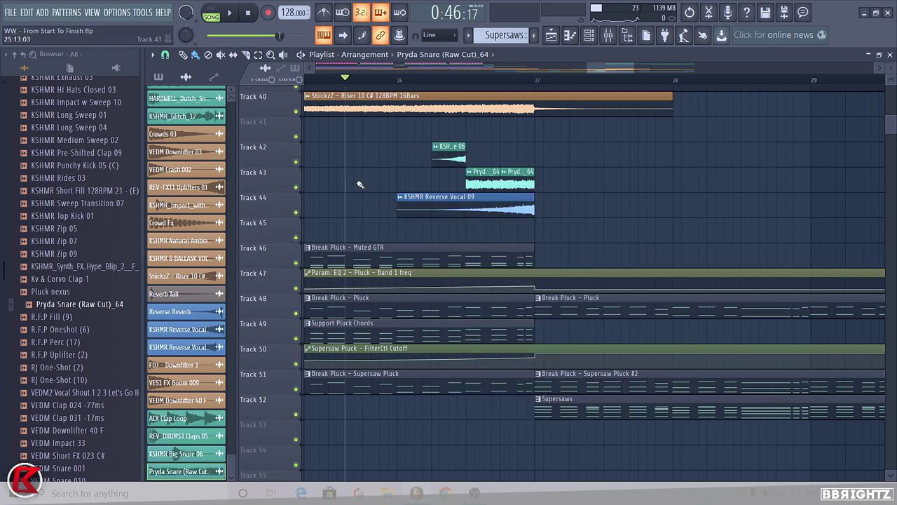
Place the Fill In 5 sample on Track 42 directly after the KSHMR Big Snare 06 clip.
{"action": "scroll", "coordinate": [60, 376], "scroll_direction": "down", "scroll_amount": 3}
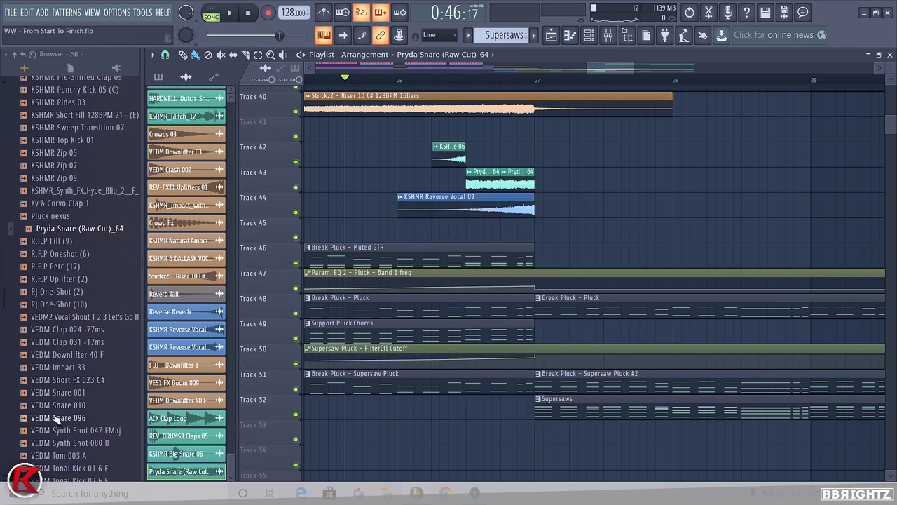
{"action": "scroll", "coordinate": [67, 427], "scroll_direction": "up", "scroll_amount": 6}
{"action": "left_click_drag", "start_coordinate": [49, 127], "coordinate": [446, 149]}
{"action": "scroll", "coordinate": [538, 140], "scroll_direction": "up", "scroll_amount": 2}
Set the Fill In 5 declicking mode to Generic (bleeding) and add a second Fill In 5 clip ending at bar 27.
{"action": "double_click", "coordinate": [446, 151]}
{"action": "left_click", "coordinate": [337, 286]}
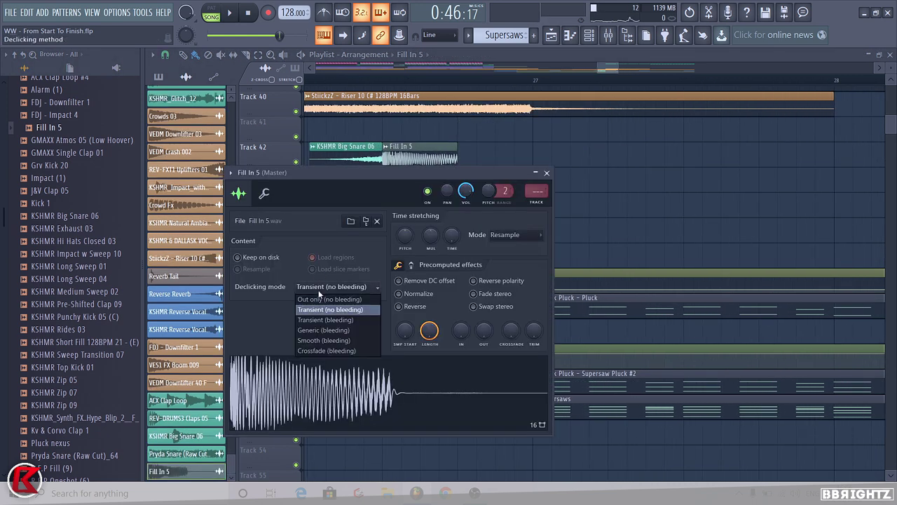
{"action": "left_click", "coordinate": [327, 333]}
{"action": "left_click", "coordinate": [547, 173]}
{"action": "left_click", "coordinate": [466, 158]}
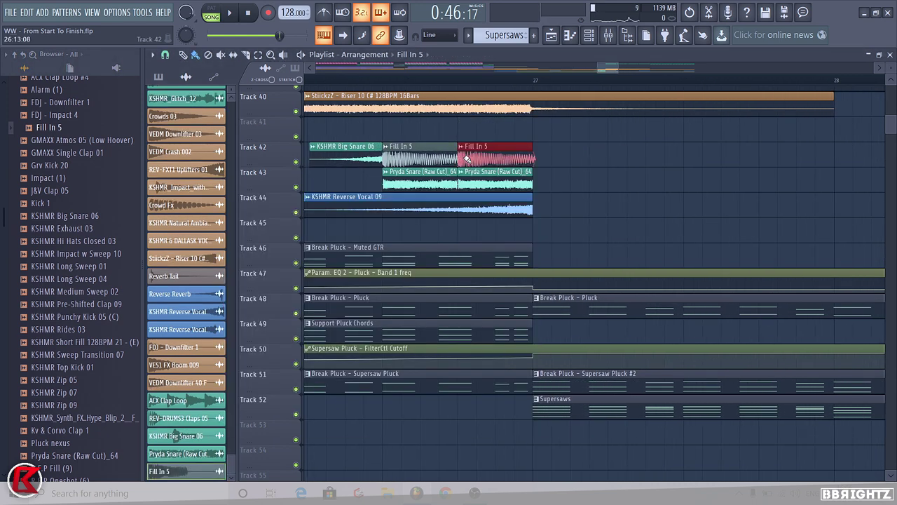
Set the Pryda Snare (Raw Cut)_64 declicking mode to Generic (bleeding).
{"action": "left_click", "coordinate": [493, 187]}
{"action": "double_click", "coordinate": [493, 187]}
{"action": "left_click", "coordinate": [296, 272]}
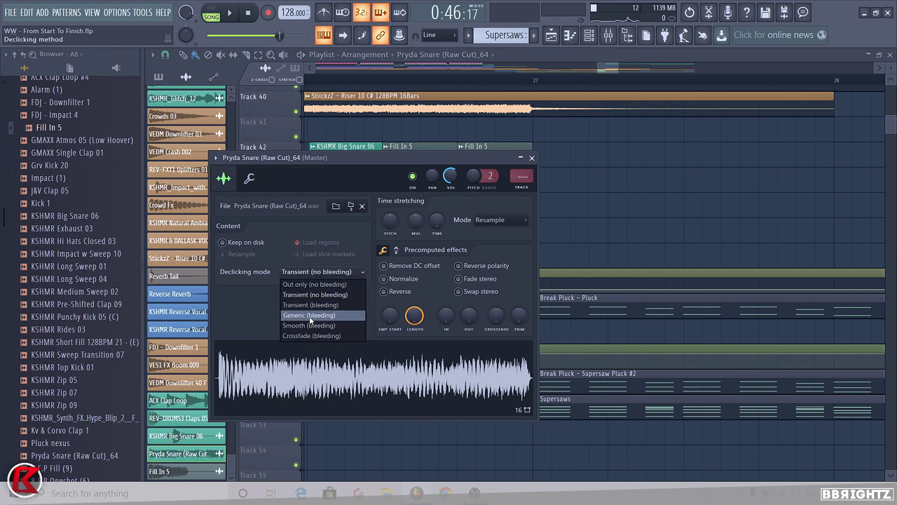
{"action": "left_click", "coordinate": [310, 316]}
Lower the Fill In 5 channel volume to 40% while playing the transition.
{"action": "double_click", "coordinate": [415, 150]}
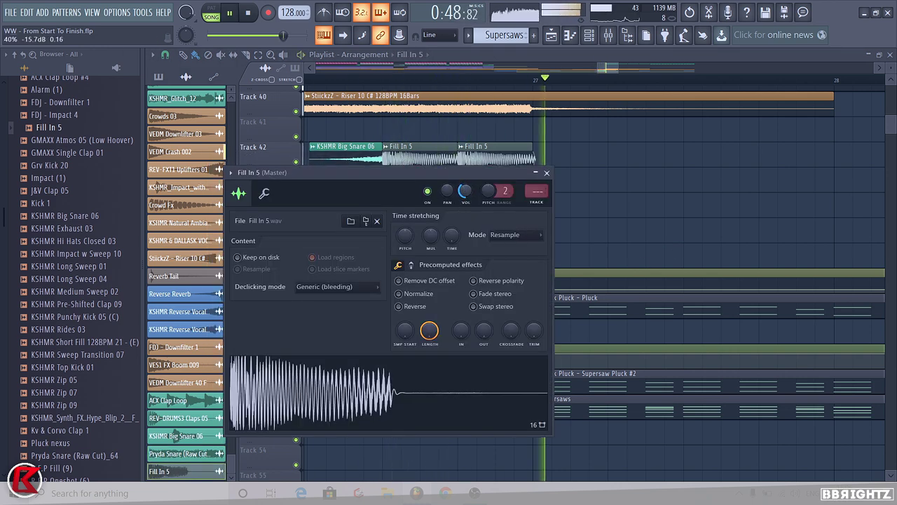
{"action": "left_click", "coordinate": [547, 173]}
{"action": "key", "text": "space"}
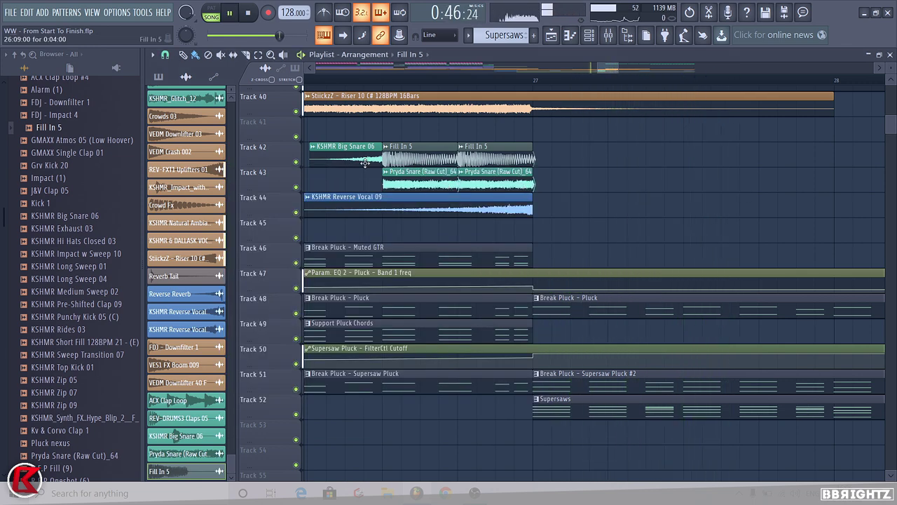
Audition Tracks 42 and 43 in solo and set the Pryda Snare sample's trim to 45%.
{"action": "key", "text": "space"}
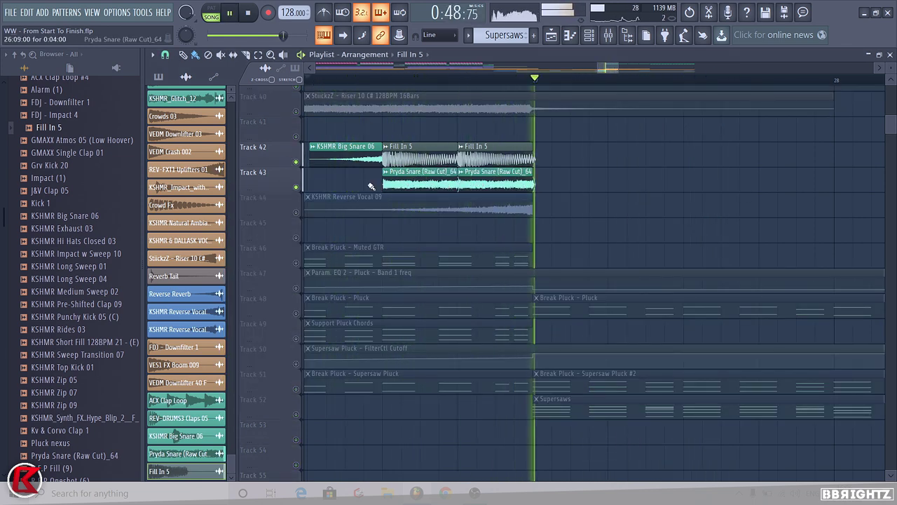
{"action": "double_click", "coordinate": [490, 181]}
{"action": "left_click_drag", "start_coordinate": [517, 317], "coordinate": [517, 308]}
{"action": "left_click", "coordinate": [532, 159]}
{"action": "scroll", "coordinate": [399, 185], "scroll_direction": "up", "scroll_amount": 6}
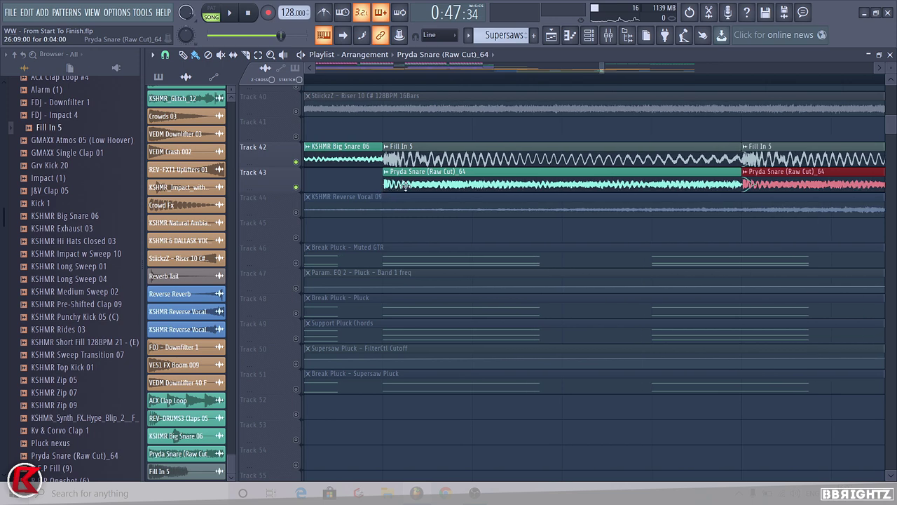
{"action": "double_click", "coordinate": [399, 185]}
{"action": "left_click_drag", "start_coordinate": [353, 155], "coordinate": [580, 121]}
{"action": "mouse_move", "coordinate": [745, 282]}
{"action": "left_mouse_down"}
{"action": "mouse_move", "coordinate": [745, 298]}
{"action": "mouse_move", "coordinate": [745, 270]}
{"action": "left_mouse_up"}
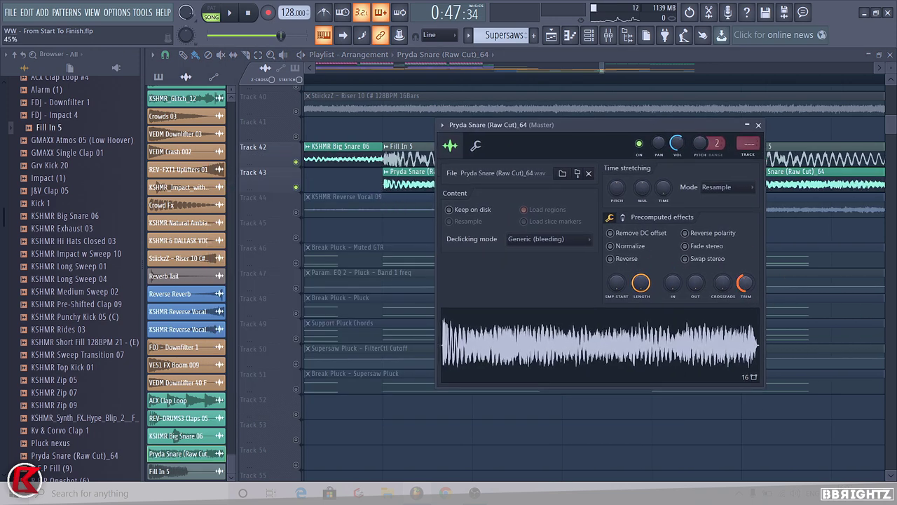
{"action": "left_click", "coordinate": [758, 126]}
Play back the soloed snare fill and recolour the Fill In 5 clips teal green.
{"action": "key", "text": "space"}
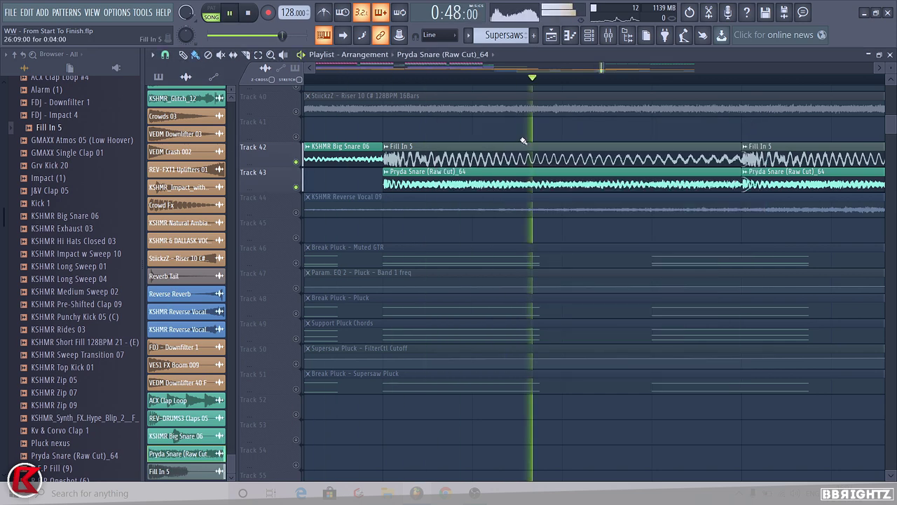
{"action": "scroll", "coordinate": [421, 155], "scroll_direction": "down", "scroll_amount": 4}
{"action": "key", "text": "space"}
{"action": "key", "text": "alt+c"}
{"action": "left_click", "coordinate": [443, 276]}
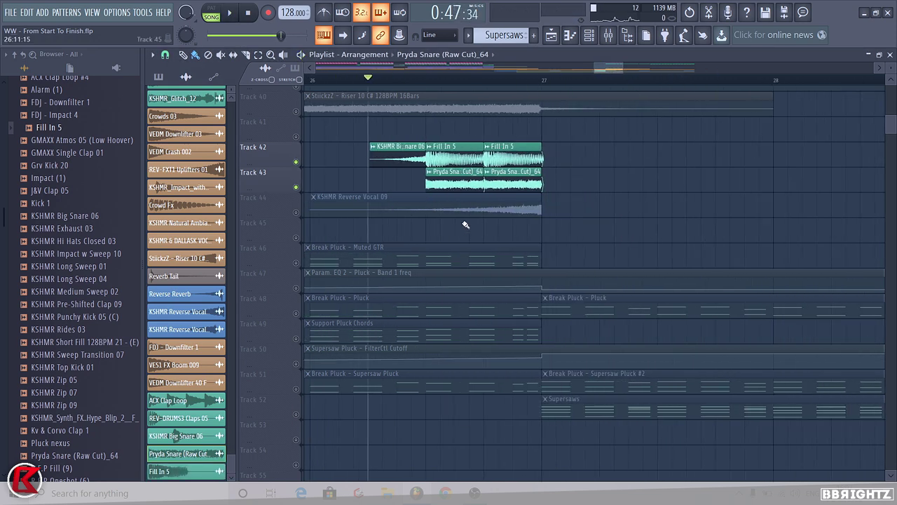
Move the bar 26 snare clips up to Tracks 13 and 14 and add a Snare Fill 2 clip above them on Track 12.
{"action": "scroll", "coordinate": [431, 222], "scroll_direction": "down", "scroll_amount": 5}
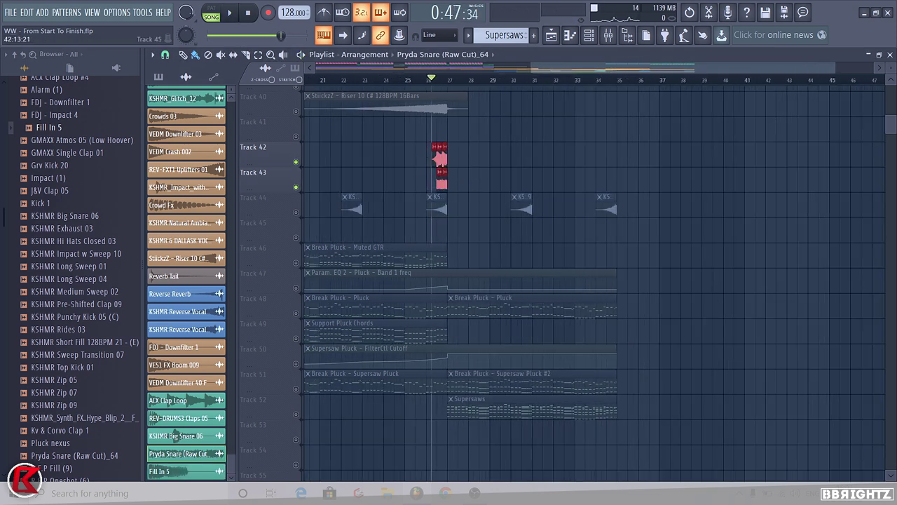
{"action": "scroll", "coordinate": [495, 342], "scroll_direction": "up", "scroll_amount": 5}
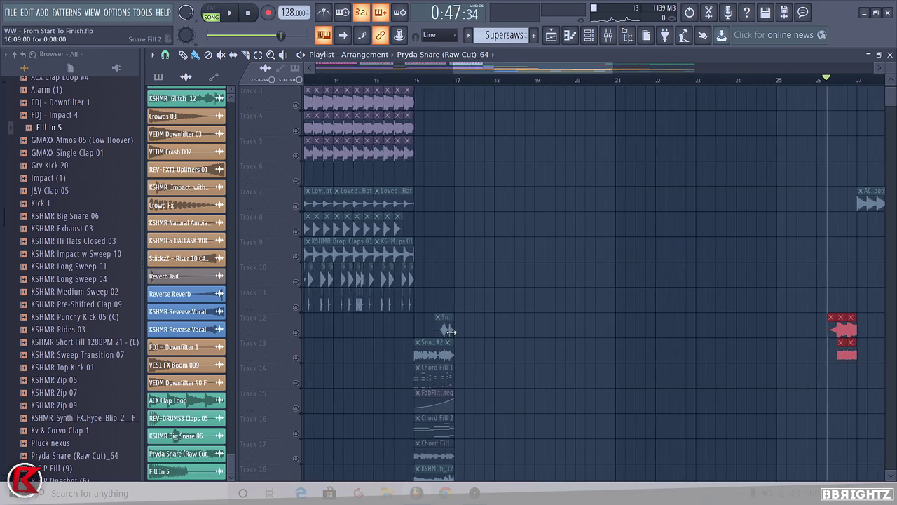
{"action": "left_click", "coordinate": [437, 316]}
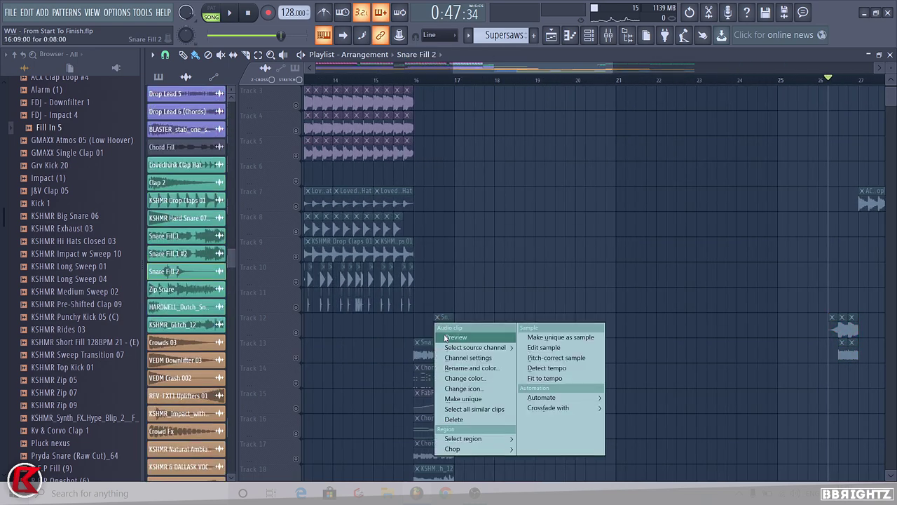
{"action": "left_click", "coordinate": [445, 338]}
{"action": "scroll", "coordinate": [450, 337], "scroll_direction": "up", "scroll_amount": 4}
Play the full arrangement from bar 26 to check the snare fill leading into the supersaws.
{"action": "key", "text": "space"}
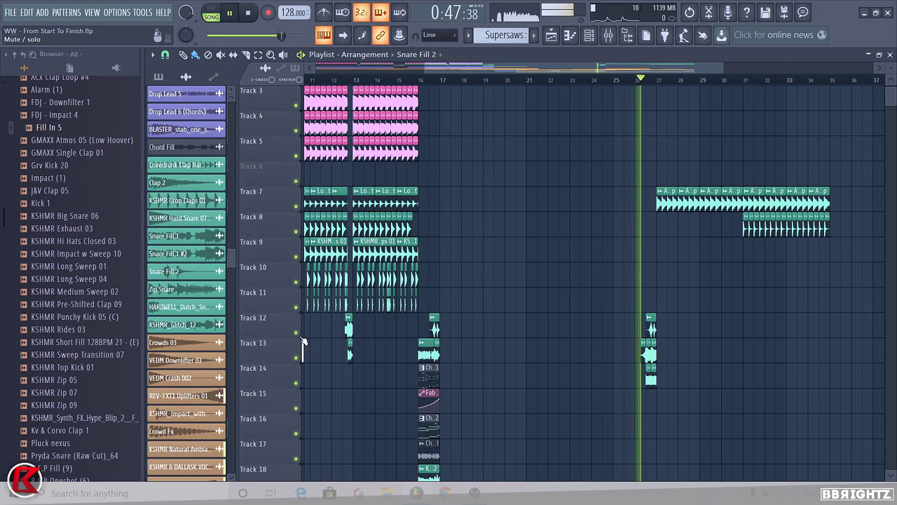
{"action": "scroll", "coordinate": [617, 338], "scroll_direction": "up", "scroll_amount": 2}
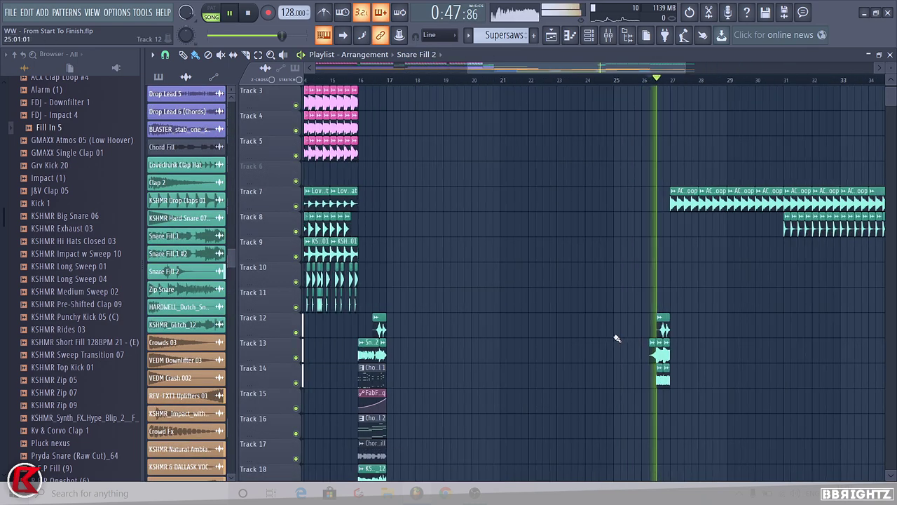
{"action": "scroll", "coordinate": [621, 325], "scroll_direction": "down", "scroll_amount": 2}
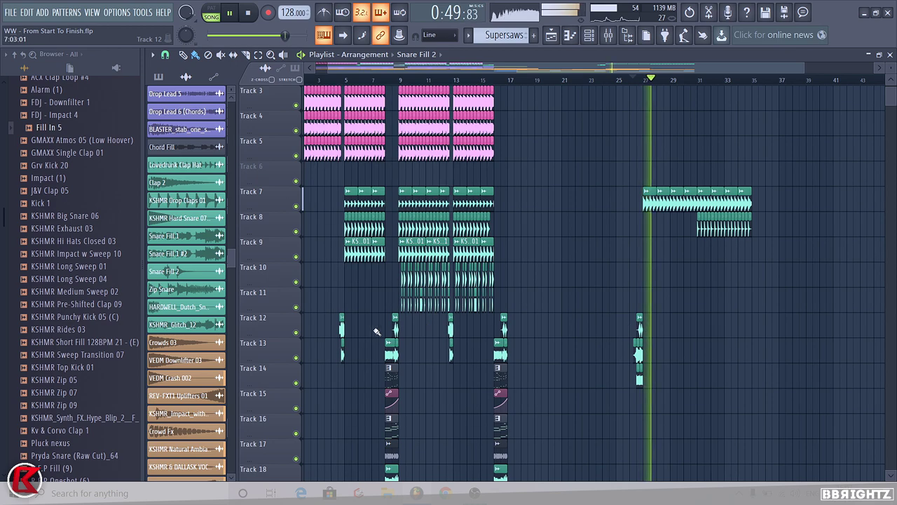
{"action": "scroll", "coordinate": [376, 331], "scroll_direction": "down", "scroll_amount": 10}
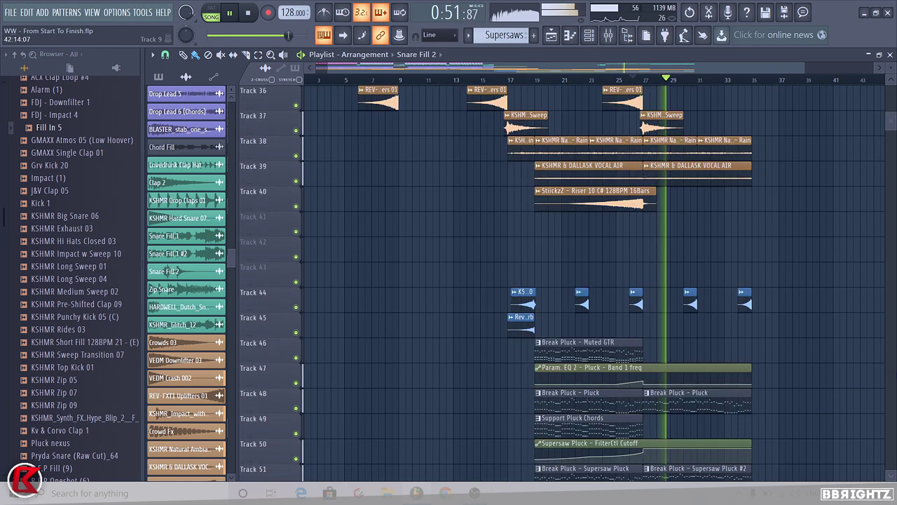
{"action": "scroll", "coordinate": [891, 366], "scroll_direction": "down", "scroll_amount": 3}
Stop playback, select the Supersaws pattern on Track 52 and split it by channel.
{"action": "left_click", "coordinate": [713, 278]}
{"action": "key", "text": "space"}
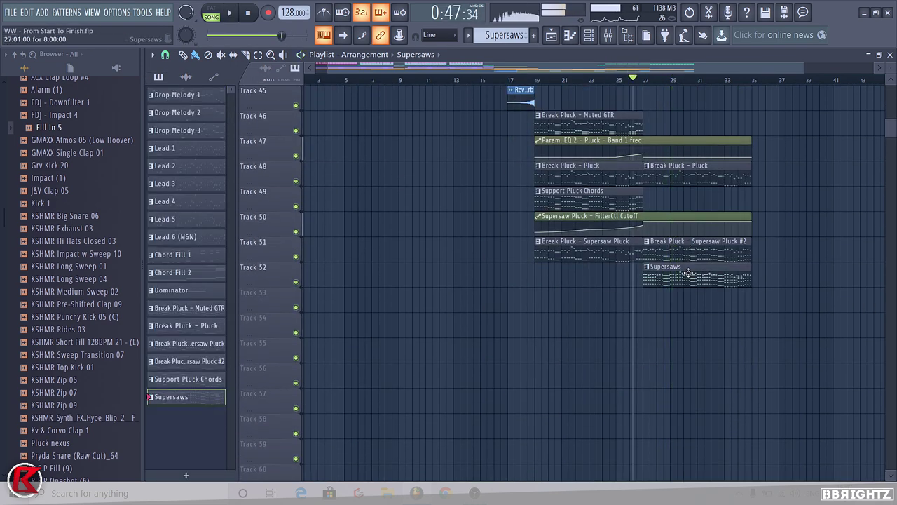
{"action": "left_click", "coordinate": [503, 42]}
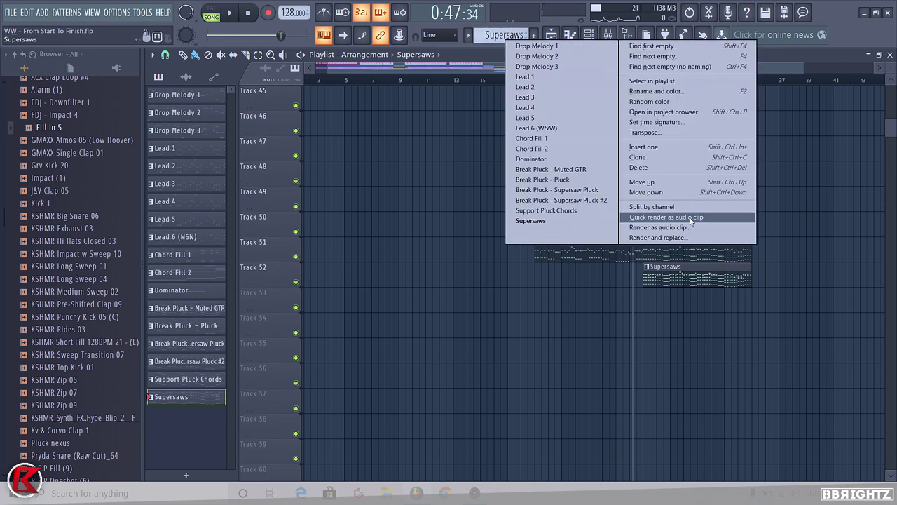
{"action": "left_click", "coordinate": [667, 208]}
{"action": "left_click", "coordinate": [552, 34]}
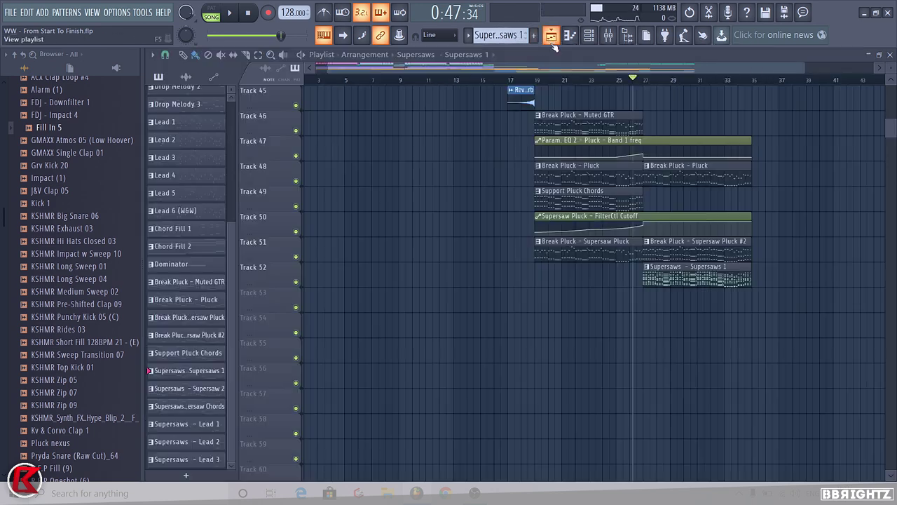
Spread the split Supersaws clips across Tracks 52 to 57 from bar 27, with Leads 1 to 3 above the supersaw layers.
{"action": "left_click_drag", "start_coordinate": [670, 239], "coordinate": [670, 249]}
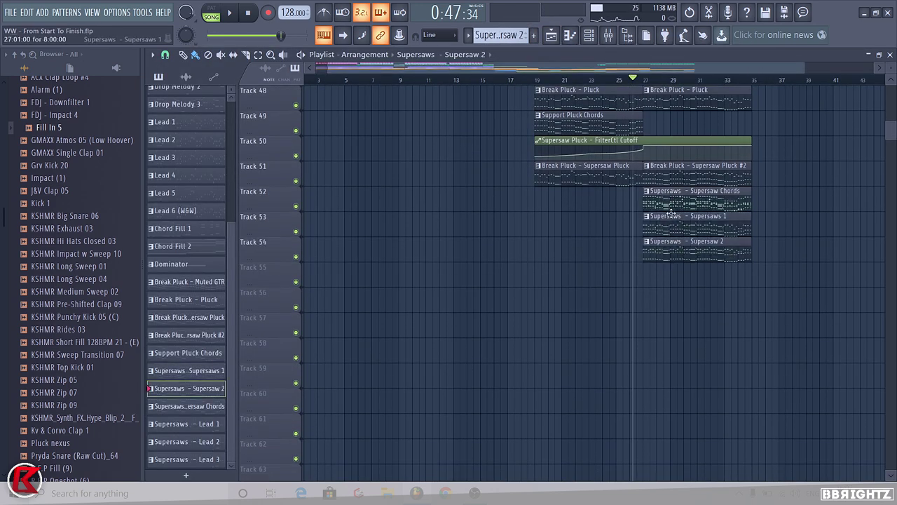
{"action": "left_click_drag", "start_coordinate": [670, 204], "coordinate": [705, 212]}
{"action": "left_click_drag", "start_coordinate": [687, 248], "coordinate": [703, 298]}
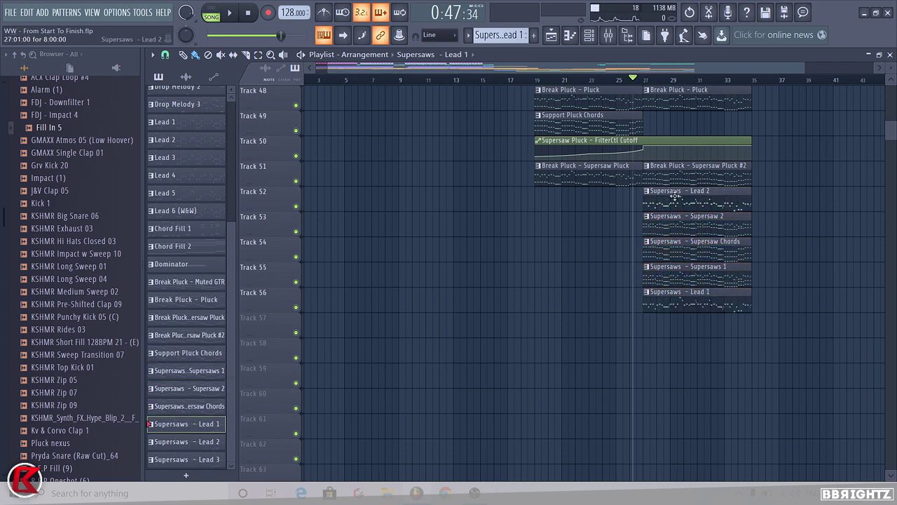
{"action": "left_click_drag", "start_coordinate": [676, 197], "coordinate": [678, 301]}
{"action": "left_click_drag", "start_coordinate": [674, 205], "coordinate": [680, 340]}
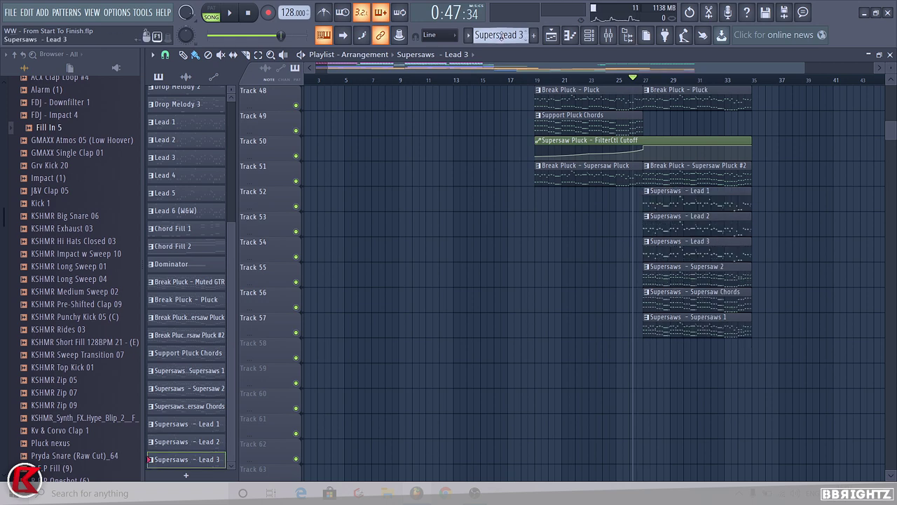
Switch to the empty Pattern 24, collapse the open browser folder and place a Pattern 24 clip on Track 59 from bar 27.
{"action": "scroll", "coordinate": [501, 36], "scroll_direction": "down", "scroll_amount": 1}
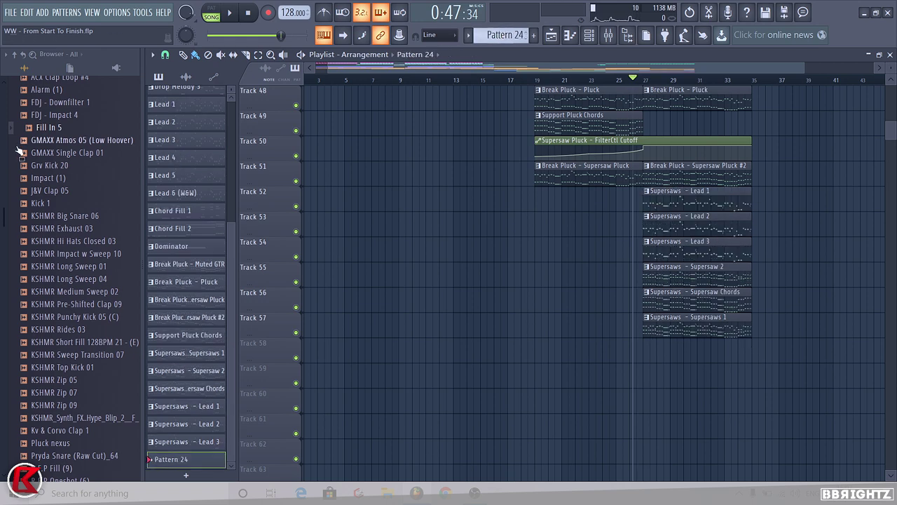
{"action": "scroll", "coordinate": [20, 152], "scroll_direction": "up", "scroll_amount": 2}
{"action": "left_click", "coordinate": [53, 143]}
{"action": "scroll", "coordinate": [30, 230], "scroll_direction": "up", "scroll_amount": 6}
{"action": "left_click", "coordinate": [31, 192]}
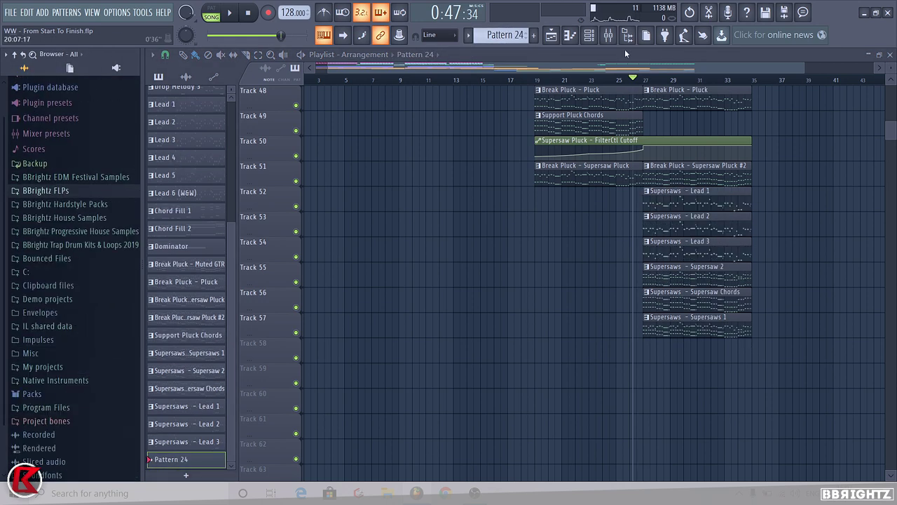
{"action": "scroll", "coordinate": [652, 302], "scroll_direction": "down", "scroll_amount": 2}
{"action": "left_click", "coordinate": [651, 322]}
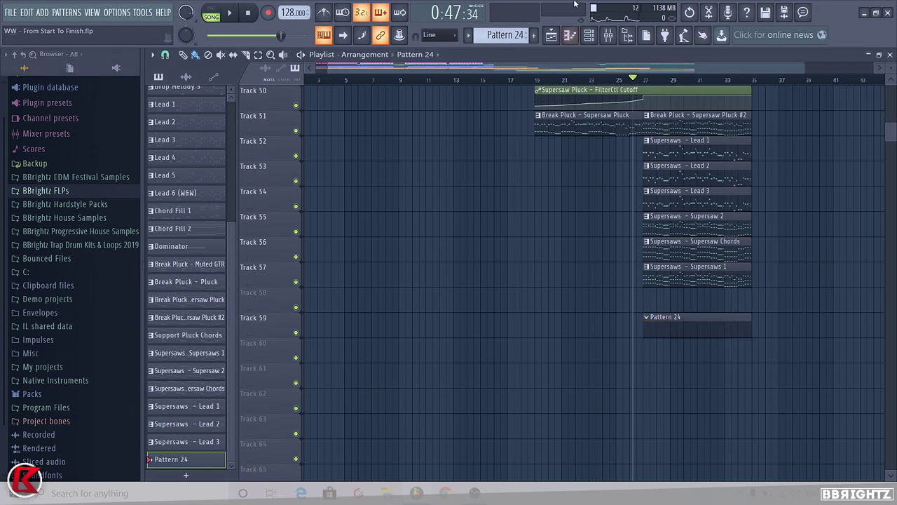
Select bars 27 to 35 in the playlist timeline as the loop range.
{"action": "scroll", "coordinate": [740, 188], "scroll_direction": "up", "scroll_amount": 5}
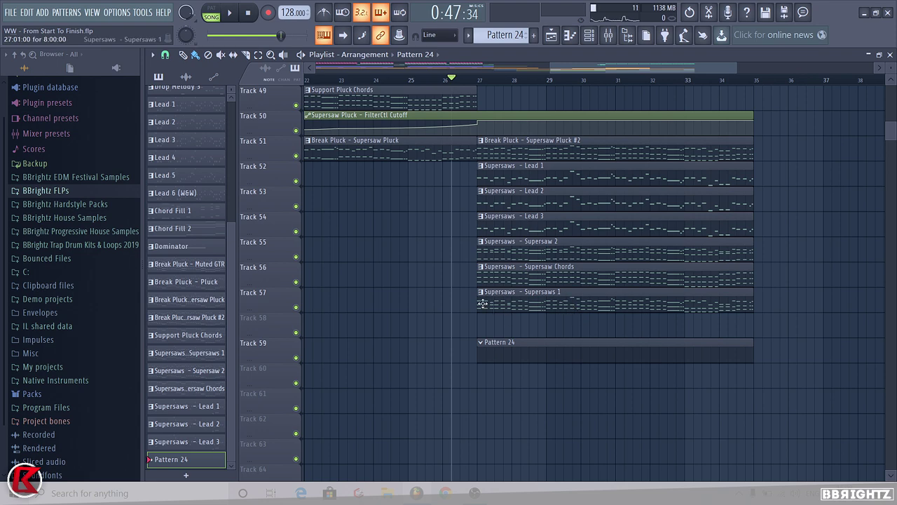
{"action": "scroll", "coordinate": [491, 239], "scroll_direction": "up", "scroll_amount": 1}
{"action": "scroll", "coordinate": [530, 201], "scroll_direction": "down", "scroll_amount": 3}
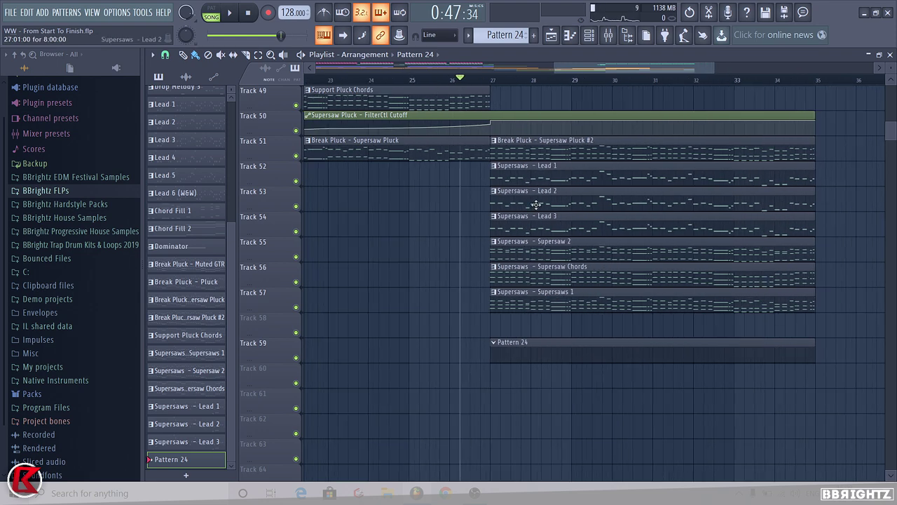
{"action": "left_click_drag", "start_coordinate": [515, 82], "coordinate": [685, 97]}
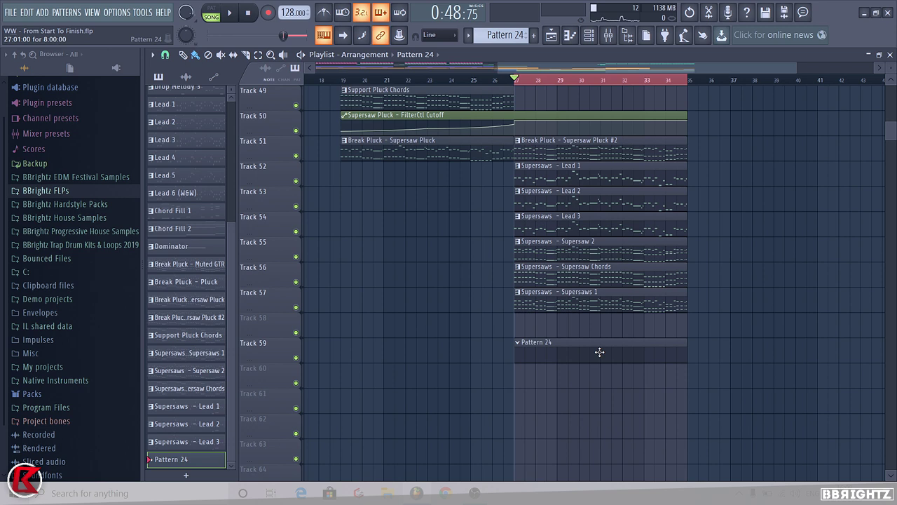
Rename Pattern 24 on Track 59 as Sub Bass.
{"action": "left_click", "coordinate": [517, 342]}
{"action": "left_click", "coordinate": [553, 392]}
{"action": "type", "text": "Su"}
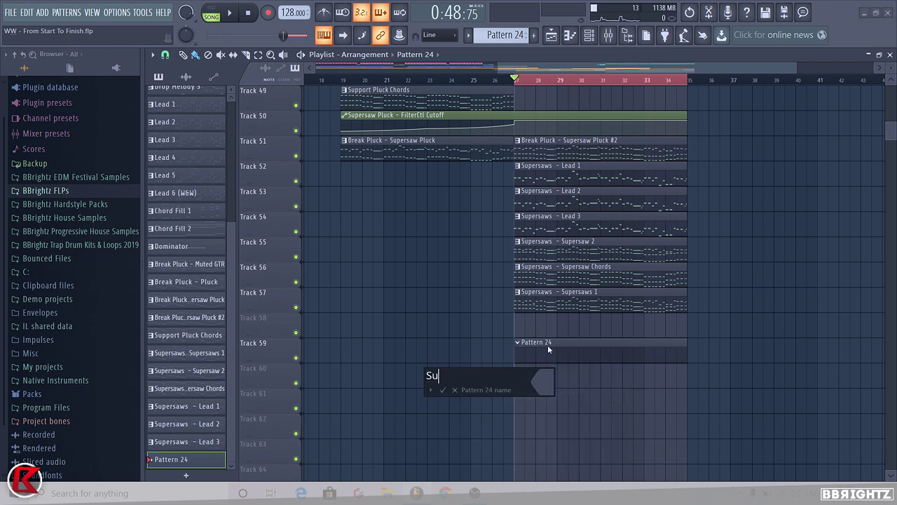
{"action": "type", "text": "b Bass"}
{"action": "key", "text": "Return"}
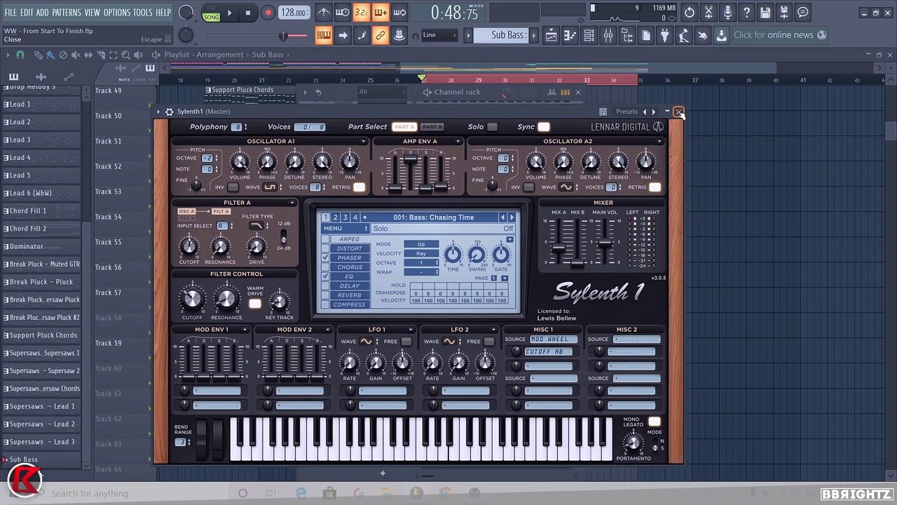
Audition the Sylenth1 sound with a few test notes and close its window.
{"action": "key", "text": "b"}
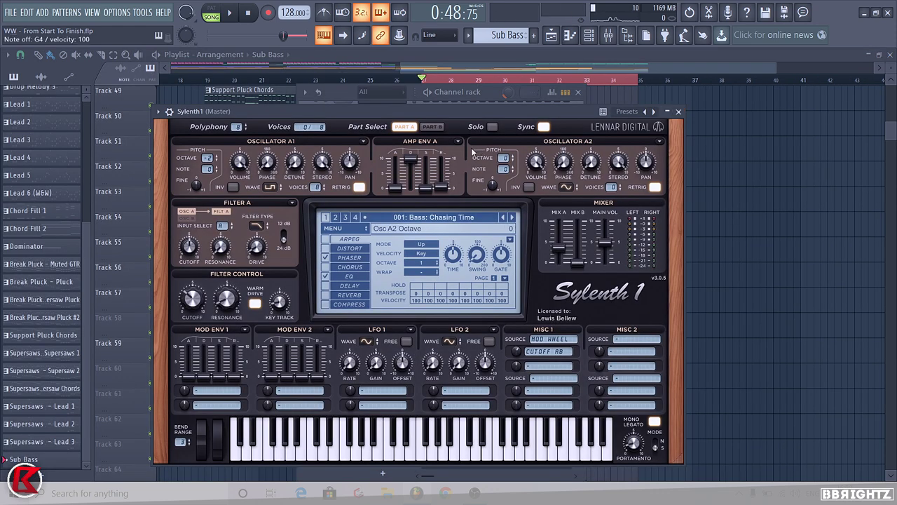
{"action": "key", "text": "v"}
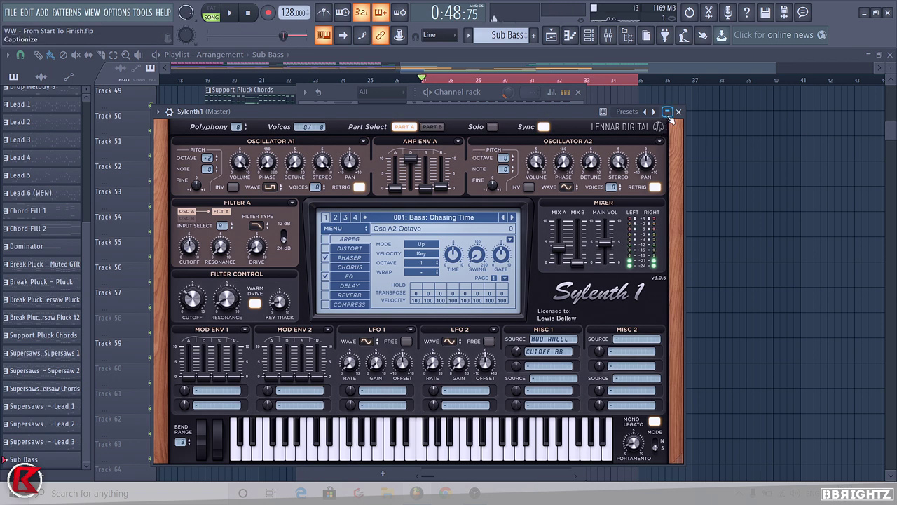
{"action": "left_click", "coordinate": [678, 111]}
Rename the Sylenth1 channel as Sub.
{"action": "right_click", "coordinate": [376, 236]}
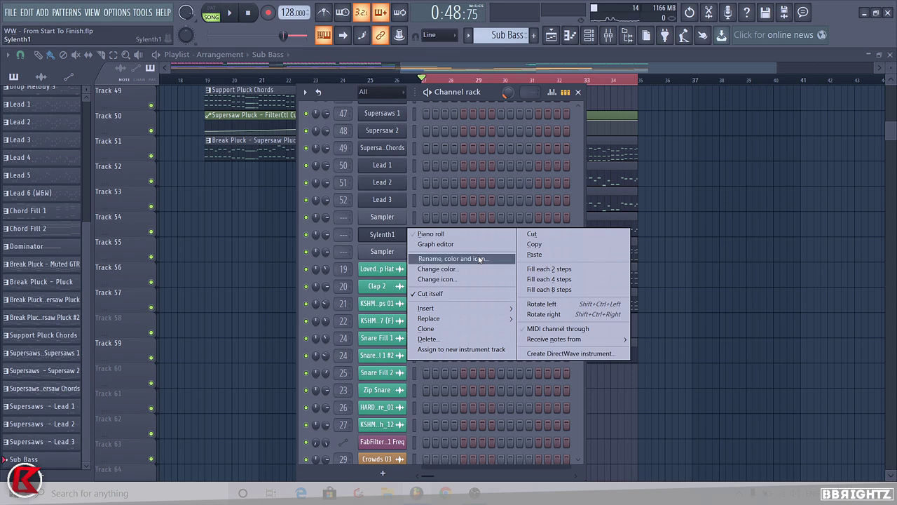
{"action": "left_click", "coordinate": [479, 259]}
{"action": "type", "text": "Su"}
{"action": "key", "text": "Return"}
Open the notes of the Supersaws 1 clip and select the lowest note of every chord across all eight bars.
{"action": "right_click", "coordinate": [699, 262]}
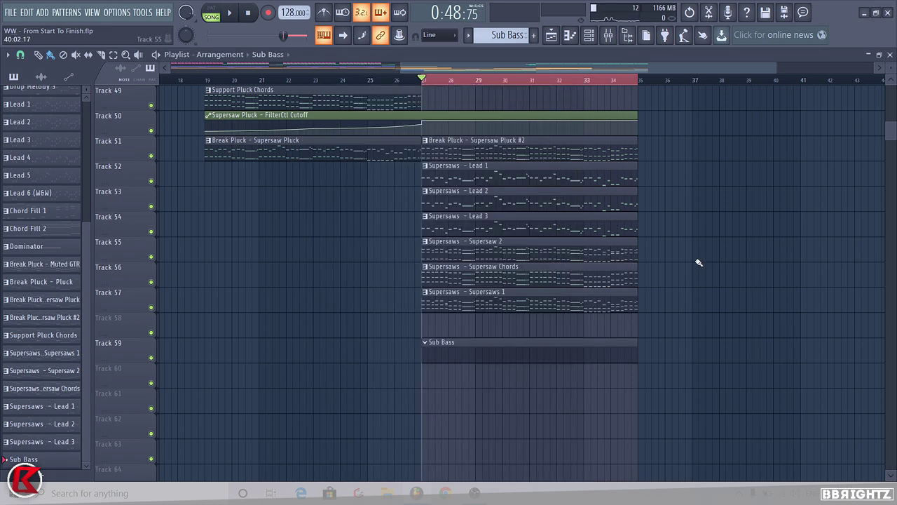
{"action": "double_click", "coordinate": [460, 296]}
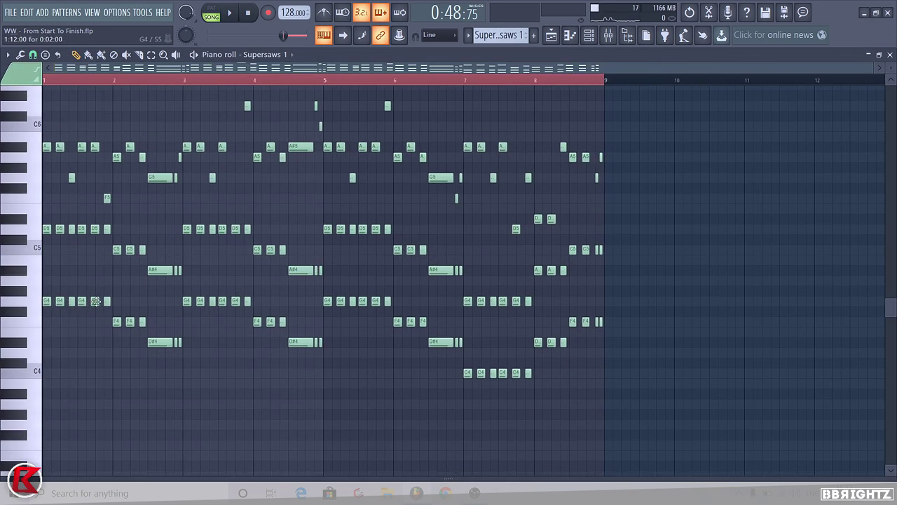
{"action": "left_click_drag", "start_coordinate": [96, 302], "coordinate": [44, 310]}
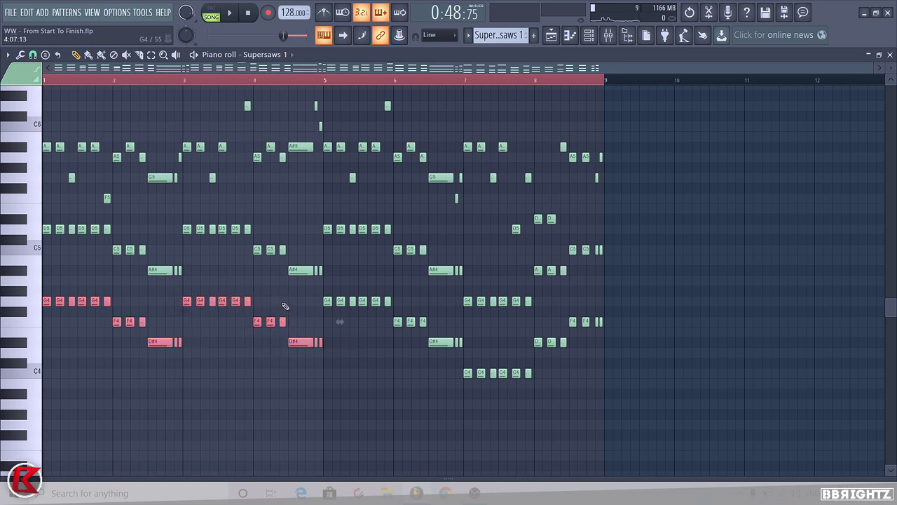
{"action": "left_click_drag", "start_coordinate": [285, 297], "coordinate": [533, 382]}
{"action": "left_click_drag", "start_coordinate": [526, 336], "coordinate": [636, 365]}
{"action": "left_click_drag", "start_coordinate": [559, 315], "coordinate": [665, 337]}
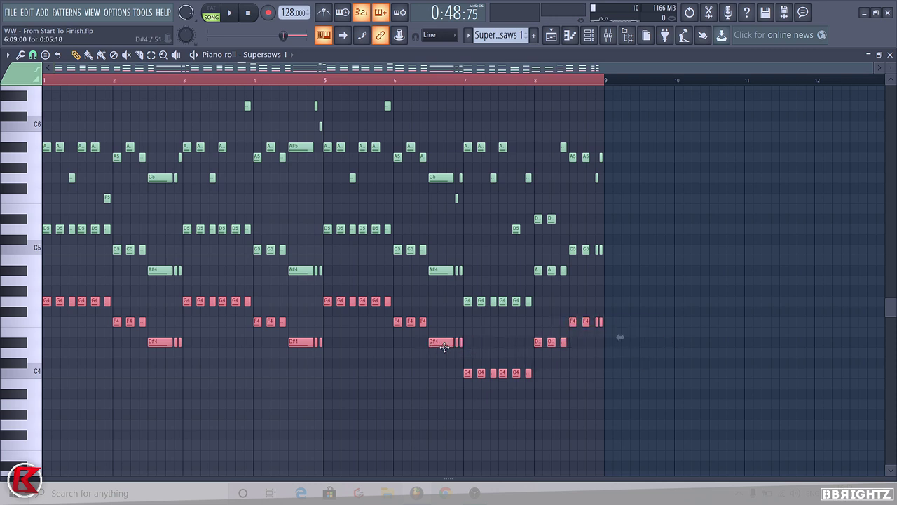
Copy the selected bass notes into the Sub channel of the Sub Bass pattern, keeping only the first note of each chord.
{"action": "left_click", "coordinate": [588, 36]}
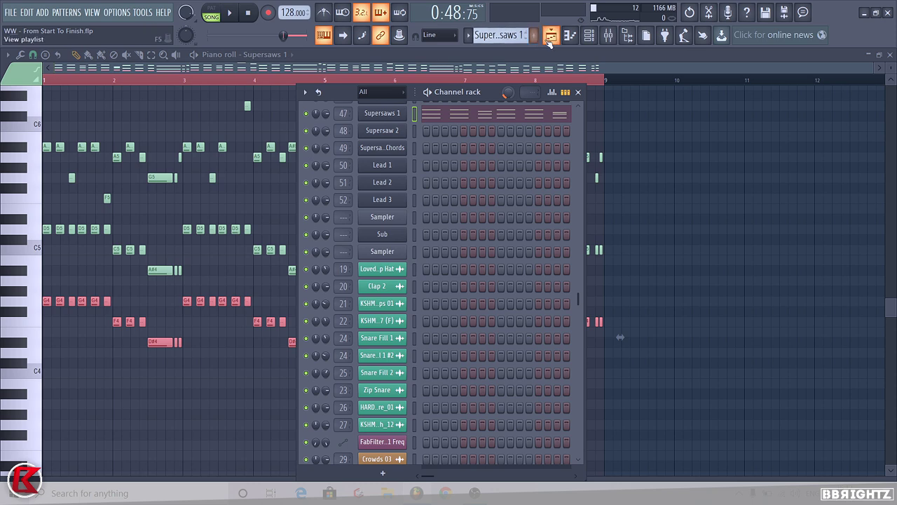
{"action": "left_click", "coordinate": [551, 37]}
{"action": "left_click", "coordinate": [515, 342]}
{"action": "left_click", "coordinate": [588, 35]}
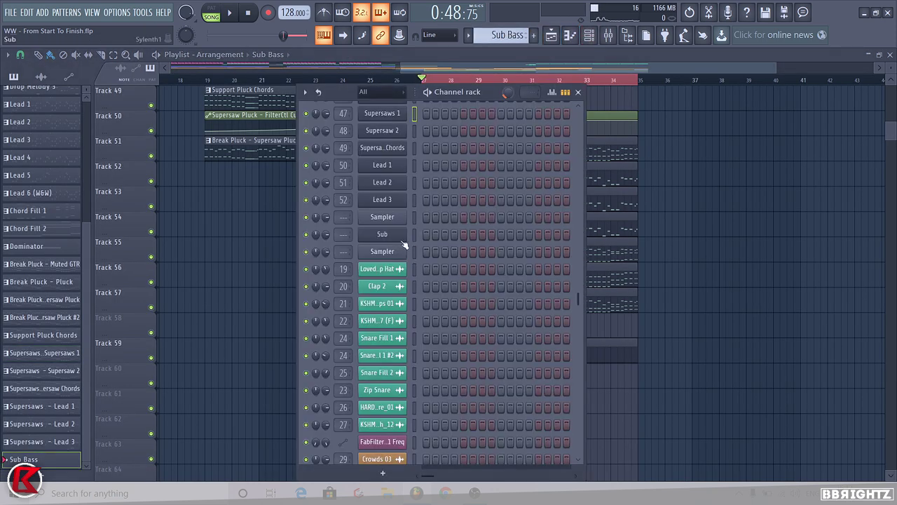
{"action": "right_click", "coordinate": [405, 244]}
{"action": "left_click", "coordinate": [421, 234]}
{"action": "key", "text": "ctrl+a"}
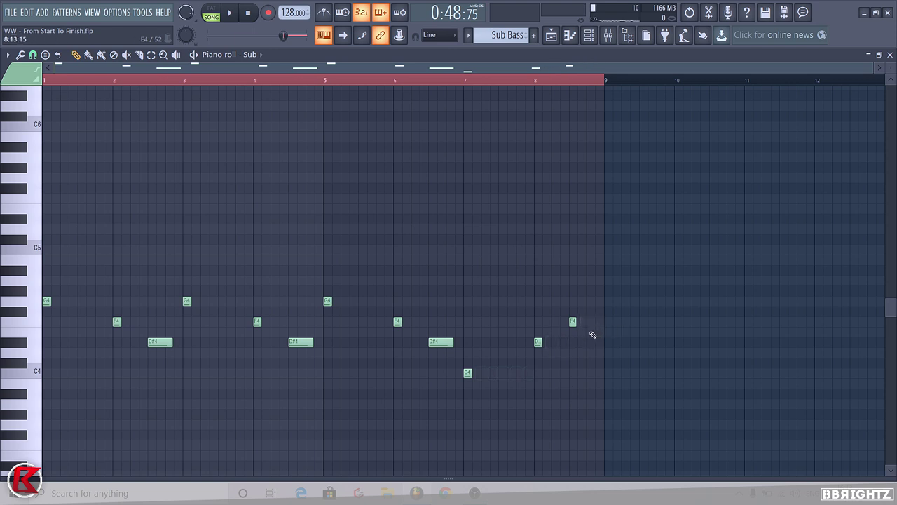
Extend the Sub notes so each reaches the next one, and lengthen the final F4 to the end of bar 8.
{"action": "key", "text": "ctrl+l"}
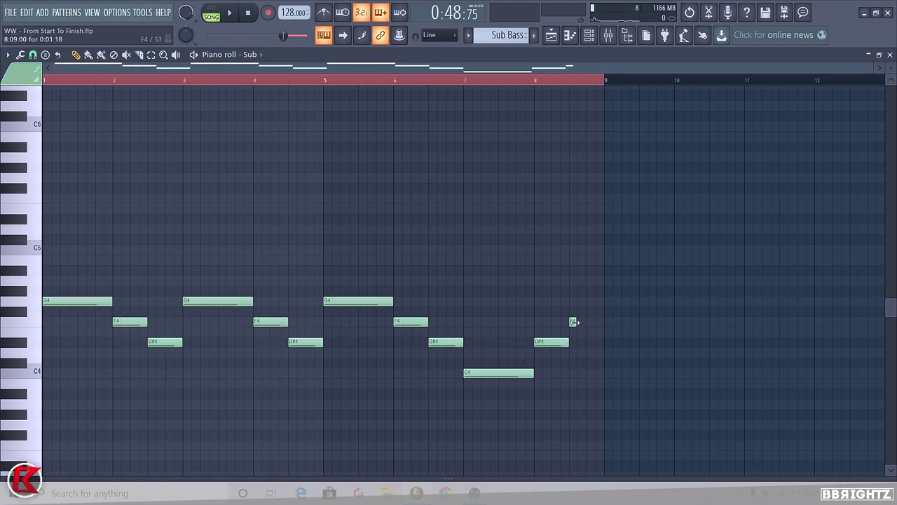
{"action": "left_click", "coordinate": [605, 324]}
{"action": "right_click", "coordinate": [607, 323]}
{"action": "left_click_drag", "start_coordinate": [577, 321], "coordinate": [606, 345]}
With the loop playing, move the KSHMR Reverse Vocals mixer track one slot along to insert 56.
{"action": "key", "text": "space"}
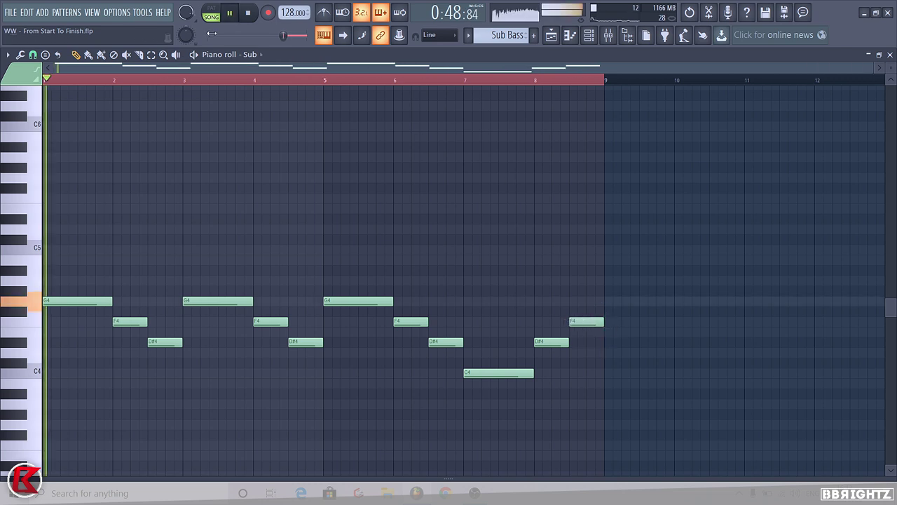
{"action": "key", "text": "F6"}
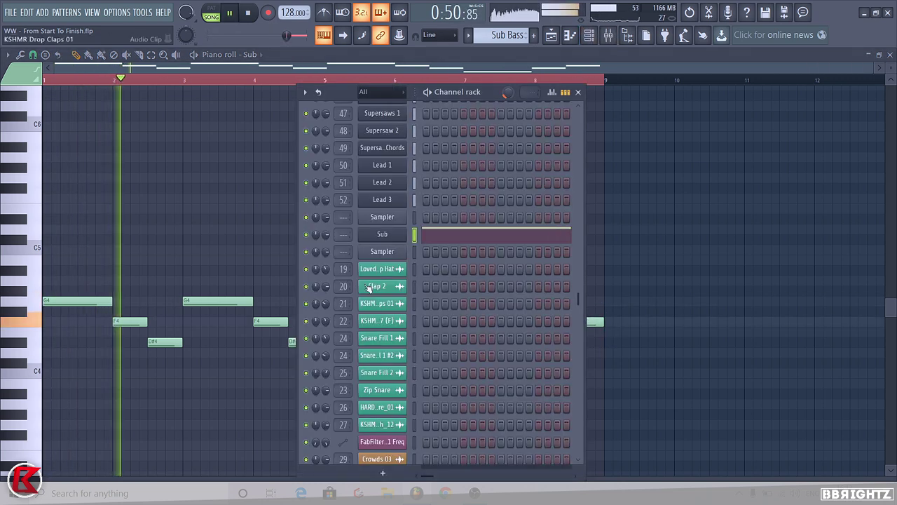
{"action": "key", "text": "F5"}
{"action": "left_click", "coordinate": [609, 35]}
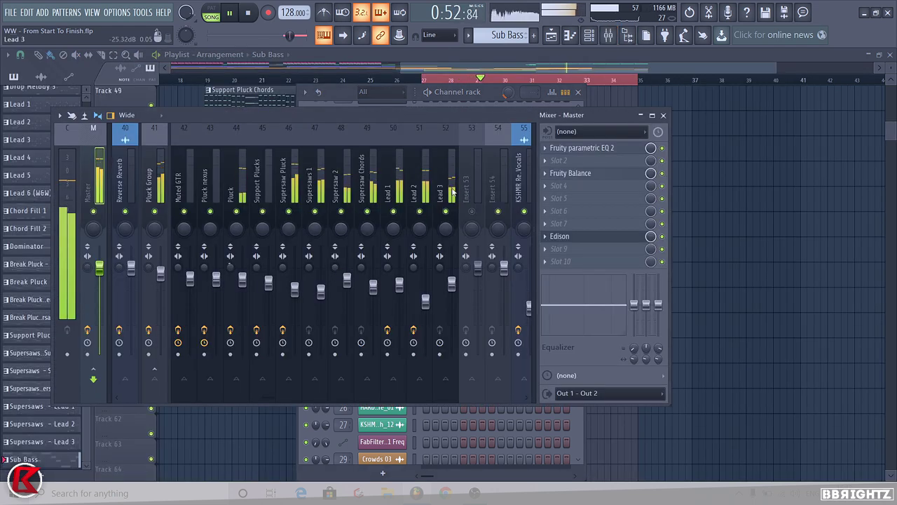
{"action": "scroll", "coordinate": [476, 211], "scroll_direction": "down", "scroll_amount": 9}
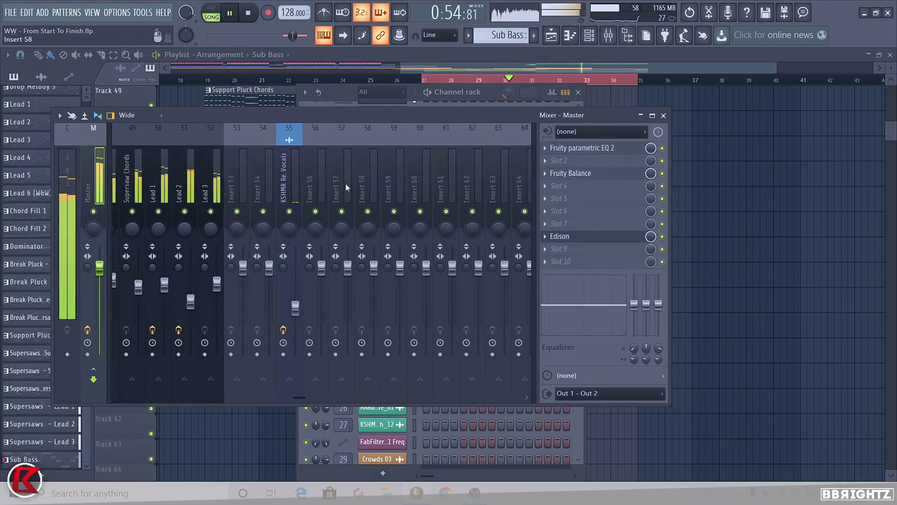
{"action": "left_click", "coordinate": [293, 183]}
{"action": "key", "text": "alt+Right"}
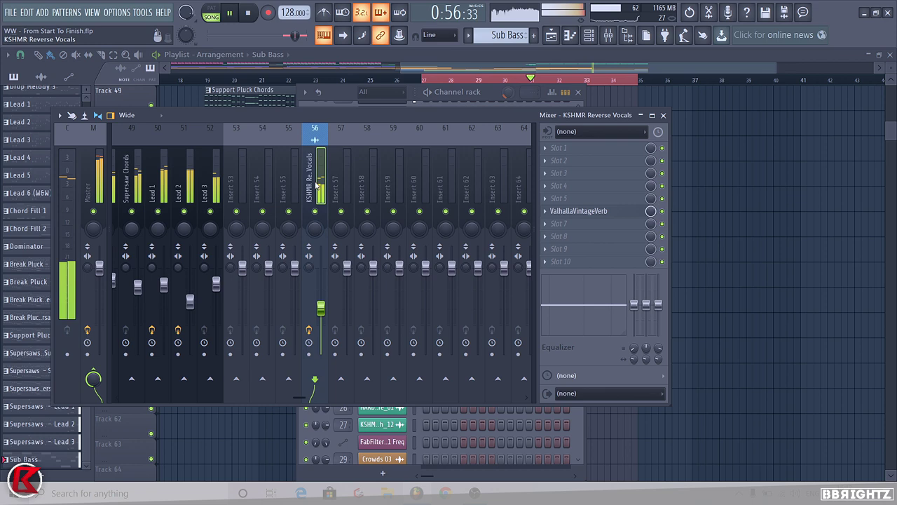
Route the Sub channel to mixer insert 54 and close the mixer.
{"action": "left_click", "coordinate": [256, 183]}
{"action": "key", "text": "ctrl+l"}
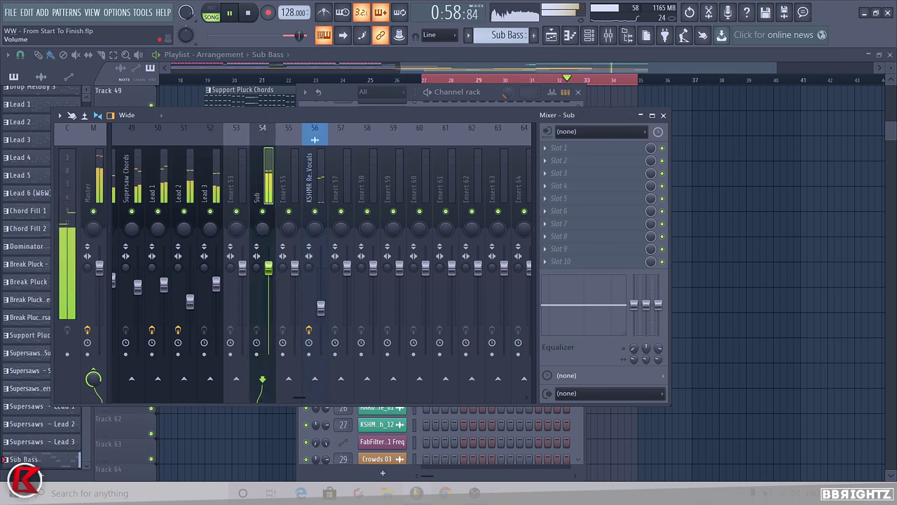
{"action": "key", "text": "F9"}
Set the channel volume of the REV-DRUMS3 Claps 05 sample on Track 8 to 50%.
{"action": "scroll", "coordinate": [722, 224], "scroll_direction": "up", "scroll_amount": 10}
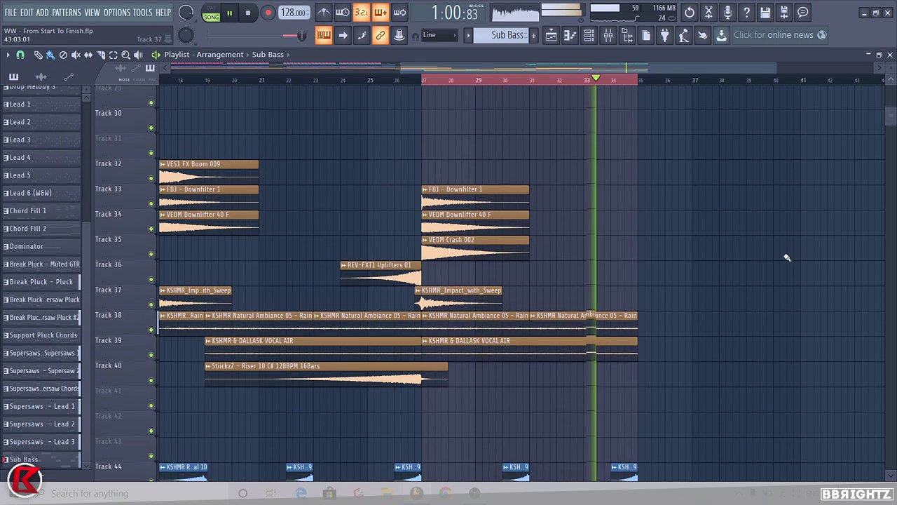
{"action": "scroll", "coordinate": [787, 257], "scroll_direction": "up", "scroll_amount": 14}
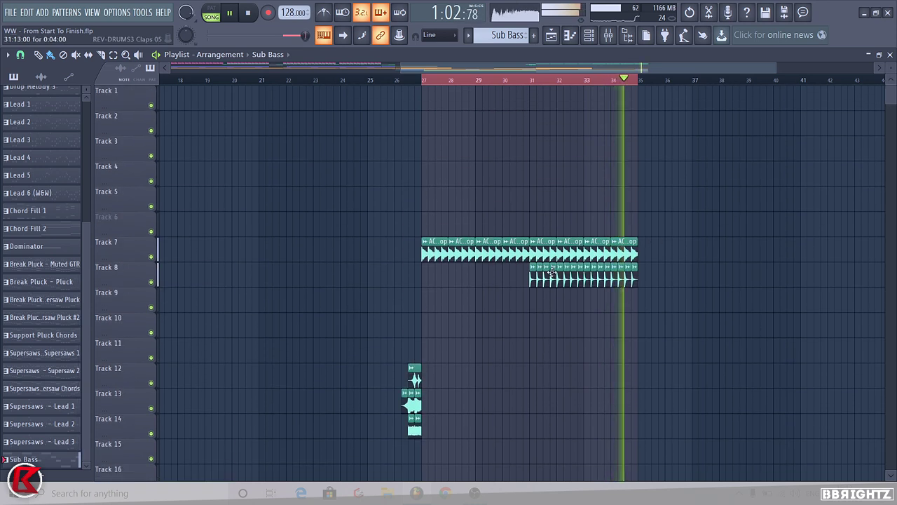
{"action": "double_click", "coordinate": [551, 272]}
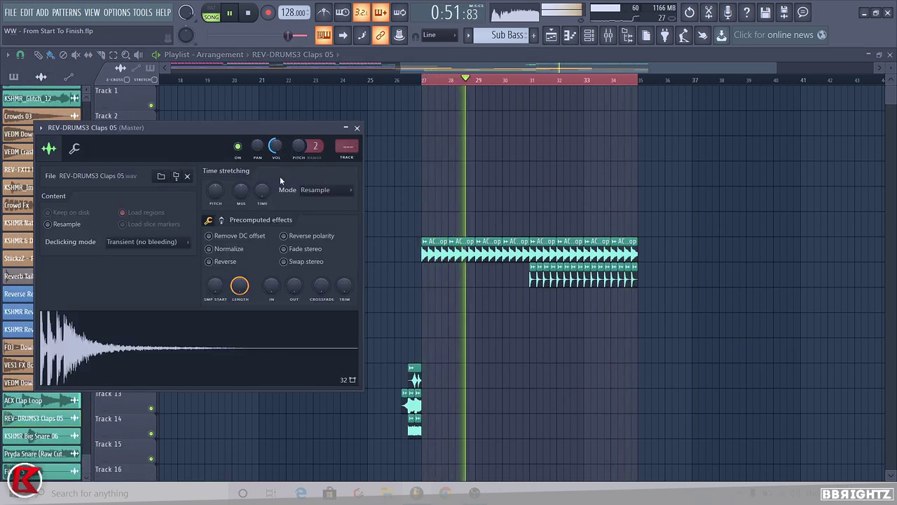
{"action": "left_click_drag", "start_coordinate": [270, 285], "coordinate": [270, 281]}
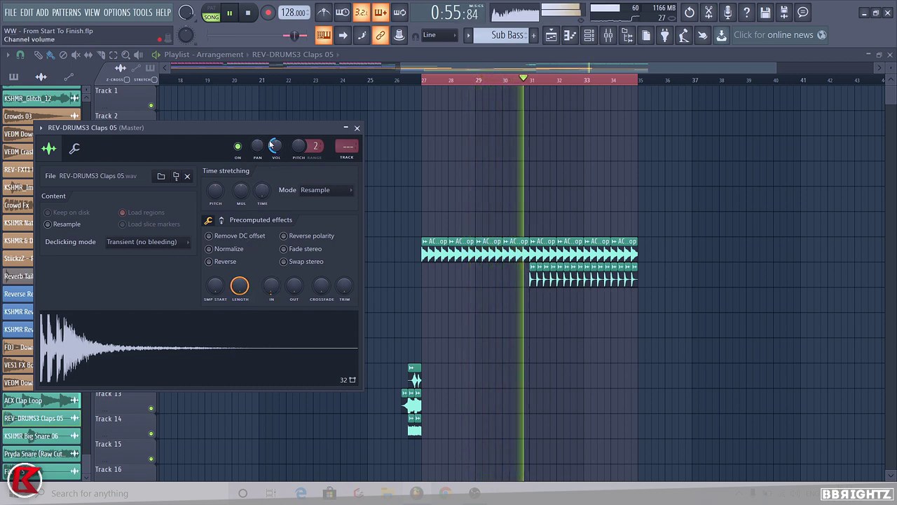
{"action": "left_click_drag", "start_coordinate": [274, 145], "coordinate": [274, 141]}
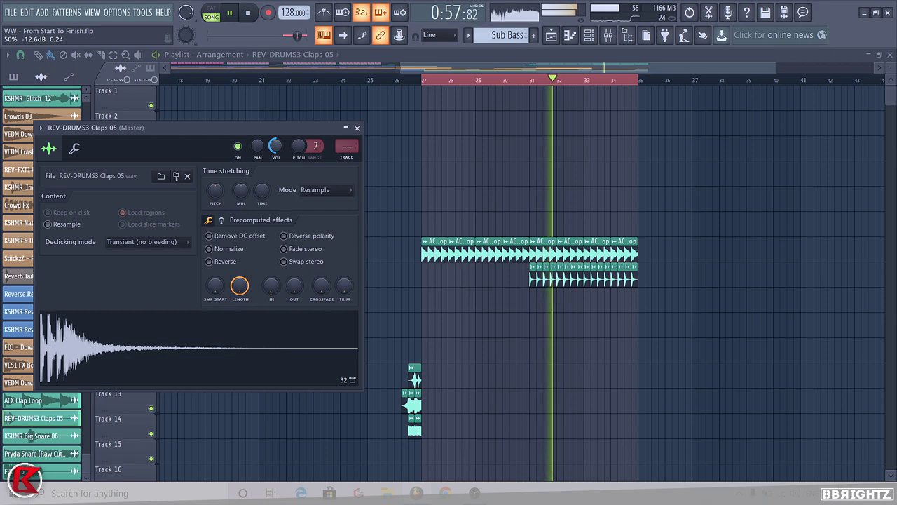
{"action": "left_click", "coordinate": [357, 127]}
Clear the loop range and copy the bar 27 KSHMR_Impact_with_Sweep clip on Track 37 to bar 35.
{"action": "scroll", "coordinate": [119, 211], "scroll_direction": "down", "scroll_amount": 2}
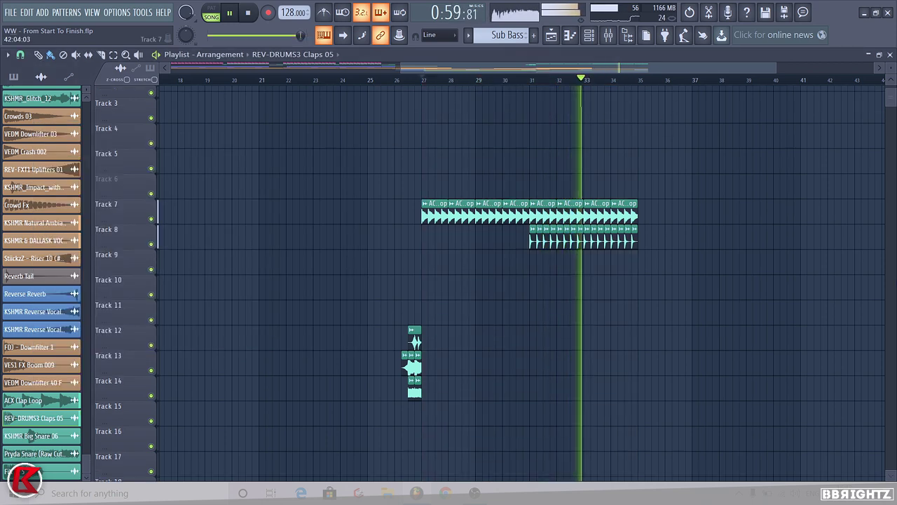
{"action": "scroll", "coordinate": [587, 273], "scroll_direction": "down", "scroll_amount": 10}
{"action": "scroll", "coordinate": [545, 280], "scroll_direction": "down", "scroll_amount": 3}
{"action": "scroll", "coordinate": [670, 356], "scroll_direction": "down", "scroll_amount": 11}
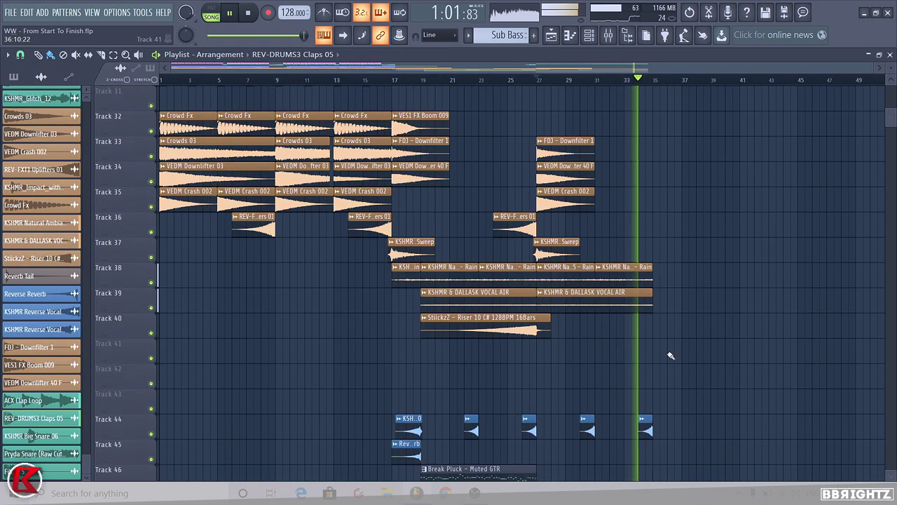
{"action": "left_click_drag", "start_coordinate": [571, 249], "coordinate": [681, 250]}
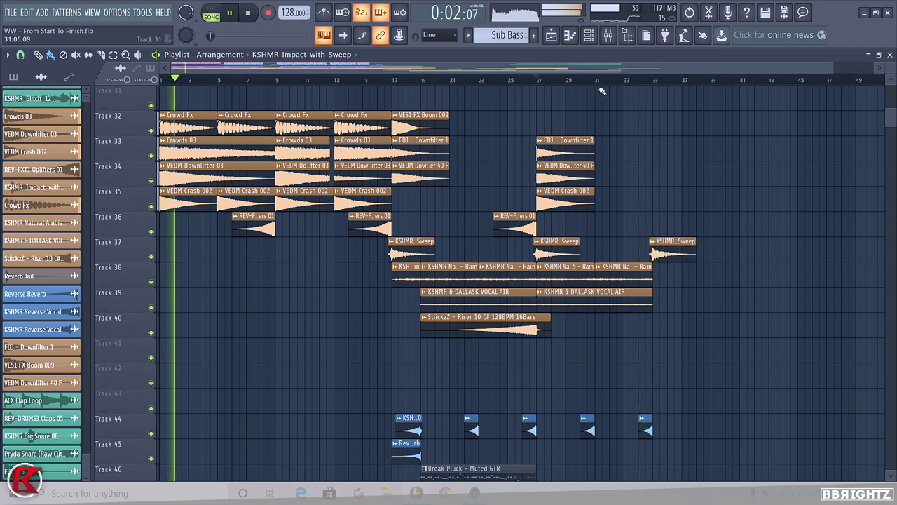
Stop playback and move the song position to the middle of bar 34.
{"action": "key", "text": "space"}
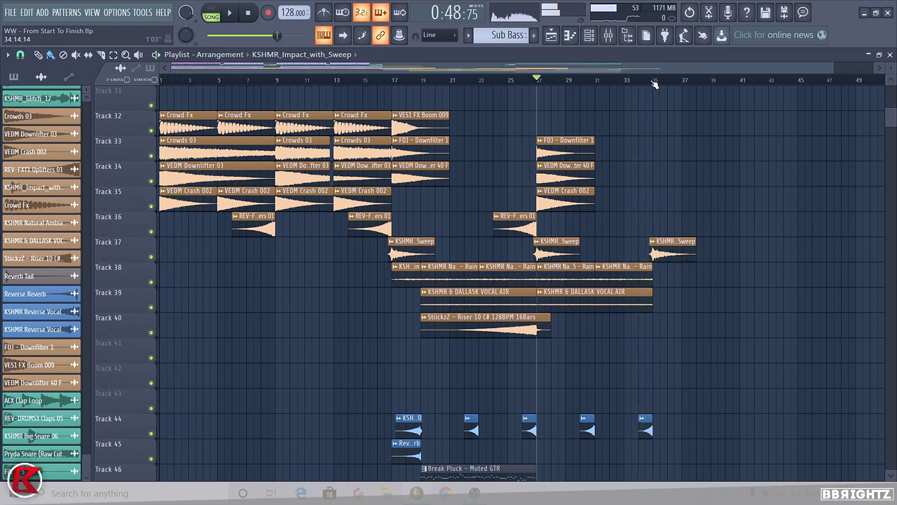
{"action": "left_click", "coordinate": [646, 80]}
{"action": "scroll", "coordinate": [639, 99], "scroll_direction": "down", "scroll_amount": 2}
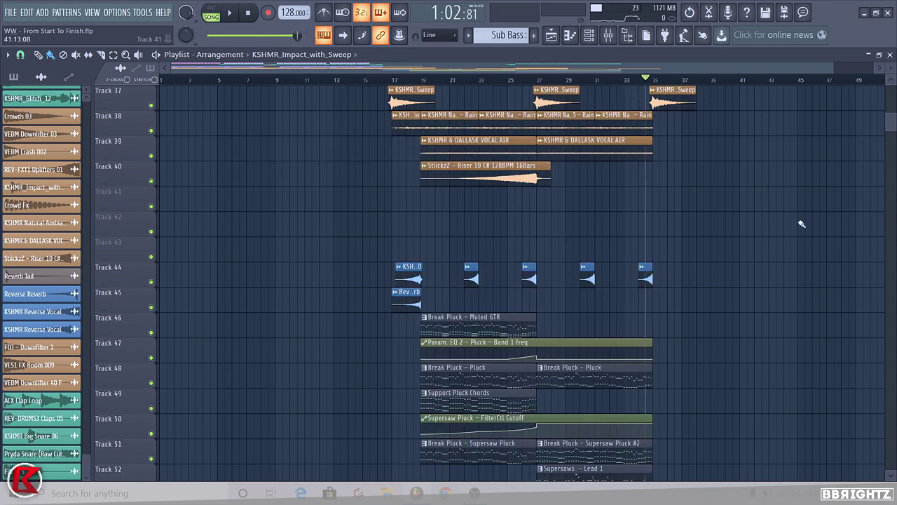
Look over the arrangement from the break's supersaw and sub bass tracks up to the drop lead tracks.
{"action": "scroll", "coordinate": [801, 223], "scroll_direction": "up", "scroll_amount": 3}
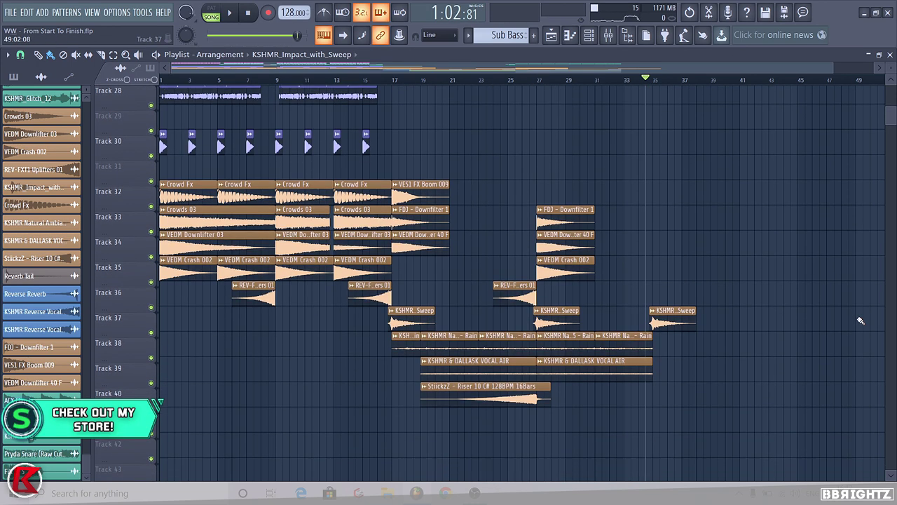
{"action": "scroll", "coordinate": [861, 320], "scroll_direction": "down", "scroll_amount": 6}
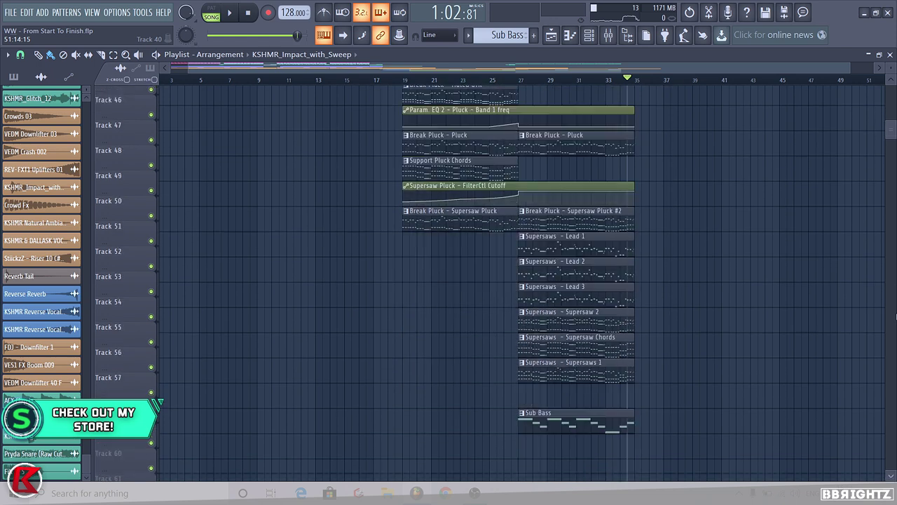
{"action": "scroll", "coordinate": [596, 308], "scroll_direction": "up", "scroll_amount": 3}
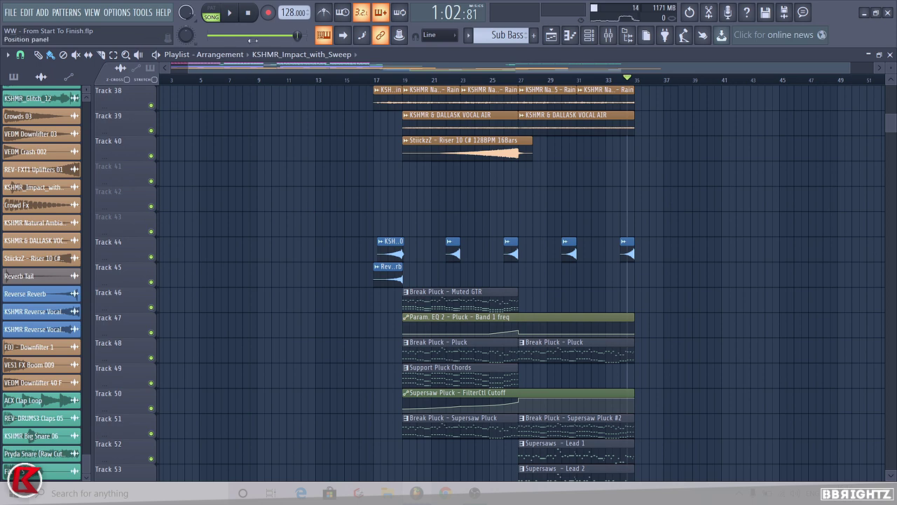
{"action": "left_click", "coordinate": [515, 40]}
{"action": "left_click_drag", "start_coordinate": [890, 124], "coordinate": [890, 120]}
{"action": "scroll", "coordinate": [881, 262], "scroll_direction": "down", "scroll_amount": 5}
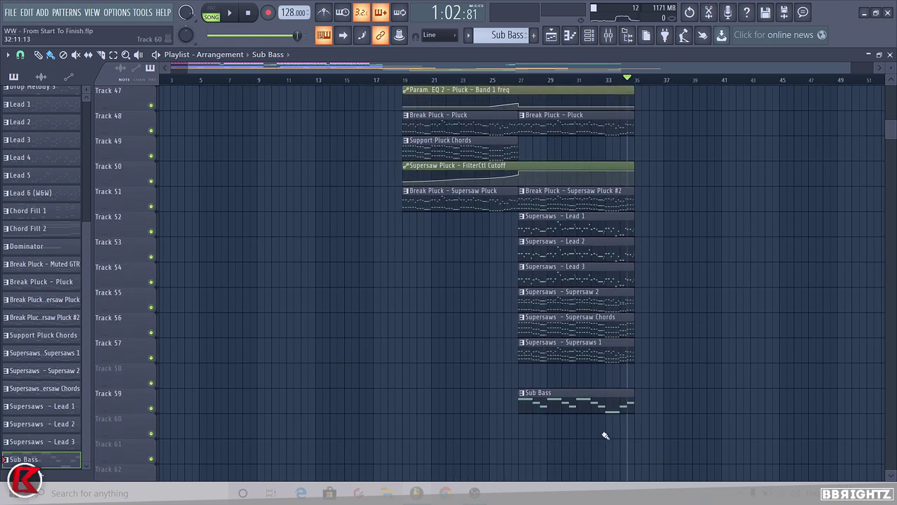
{"action": "scroll", "coordinate": [445, 236], "scroll_direction": "up", "scroll_amount": 5}
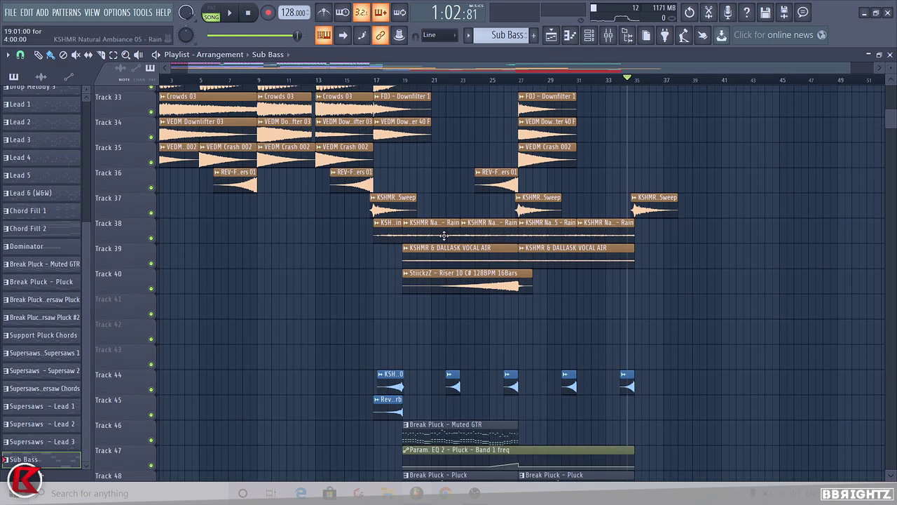
{"action": "scroll", "coordinate": [444, 235], "scroll_direction": "up", "scroll_amount": 4}
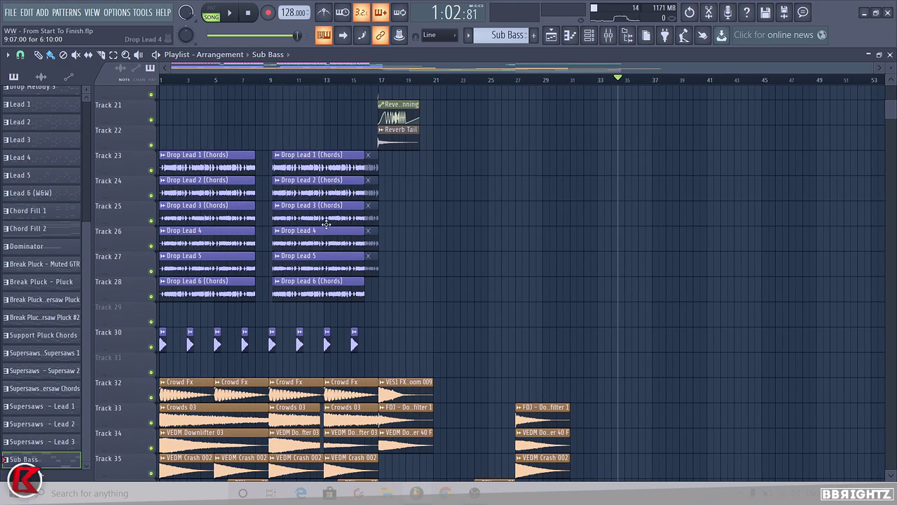
Audition the opening bars of the Drop Lead 1 (Chords) clip with Track 23 soloed and bring all other tracks back in.
{"action": "scroll", "coordinate": [326, 224], "scroll_direction": "up", "scroll_amount": 8, "text": "ctrl"}
{"action": "left_click", "coordinate": [151, 169], "text": "ctrl"}
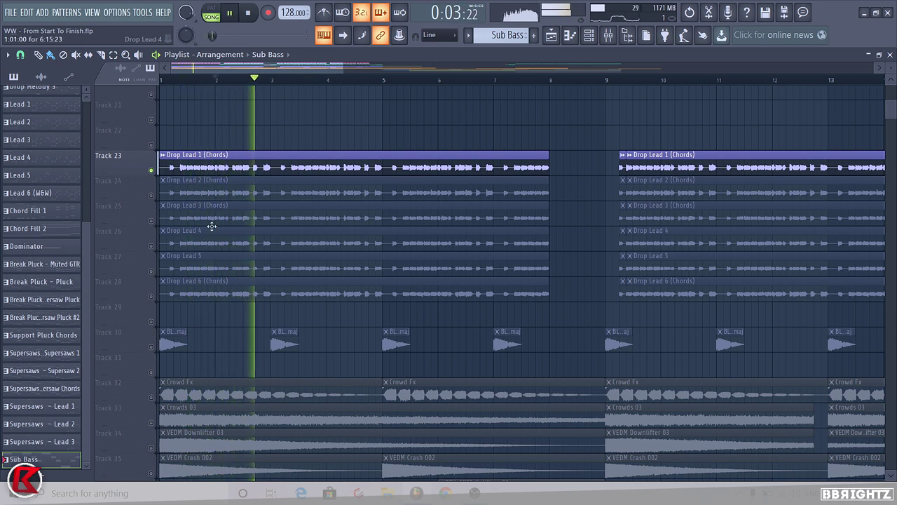
{"action": "left_click_drag", "start_coordinate": [220, 82], "coordinate": [282, 117]}
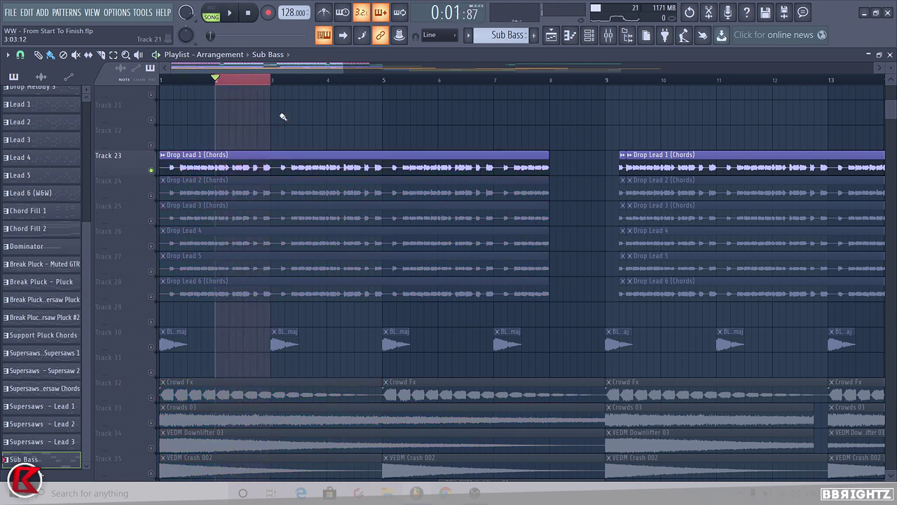
{"action": "scroll", "coordinate": [208, 126], "scroll_direction": "down", "scroll_amount": 2, "text": "ctrl"}
{"action": "left_click_drag", "start_coordinate": [176, 85], "coordinate": [205, 83]}
{"action": "left_click", "coordinate": [174, 83], "text": "ctrl"}
{"action": "right_click", "coordinate": [152, 170]}
{"action": "scroll", "coordinate": [272, 201], "scroll_direction": "down", "scroll_amount": 5, "text": "ctrl"}
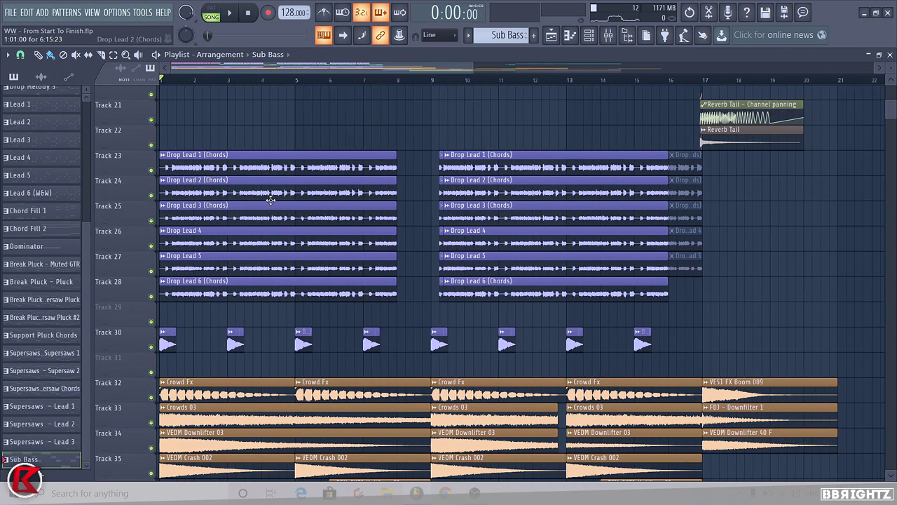